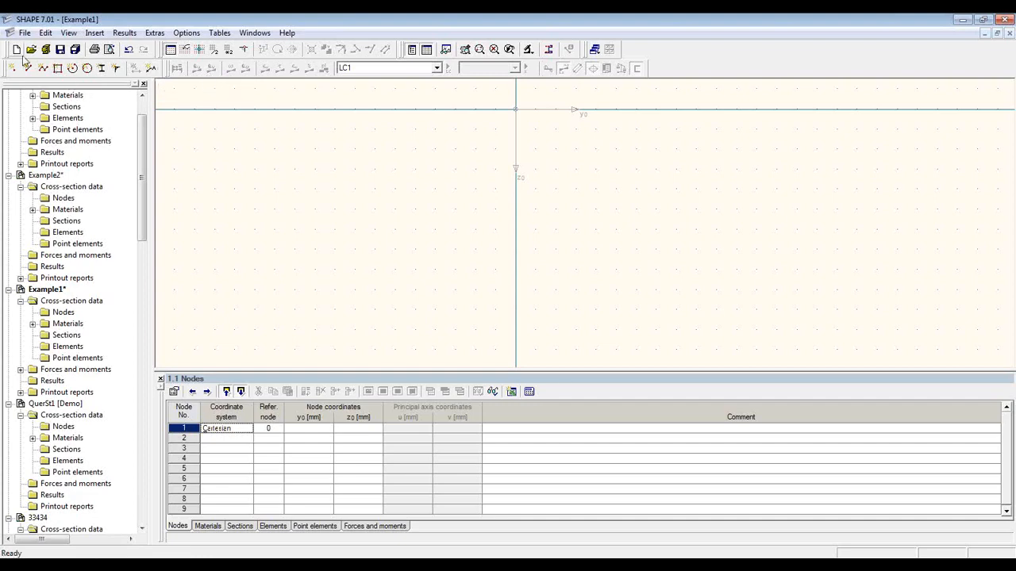
Preview the Combi, Dome, Example1 and Example2 cross-sections of the Demo project in the Project Manager, without creating a new cross-section.
left_click(15, 50)
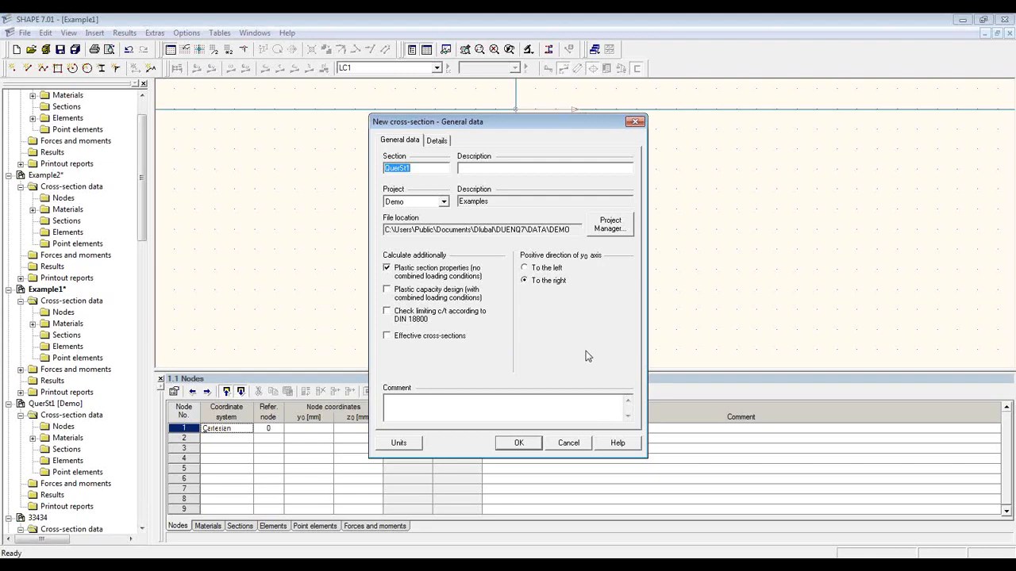
left_click(630, 226)
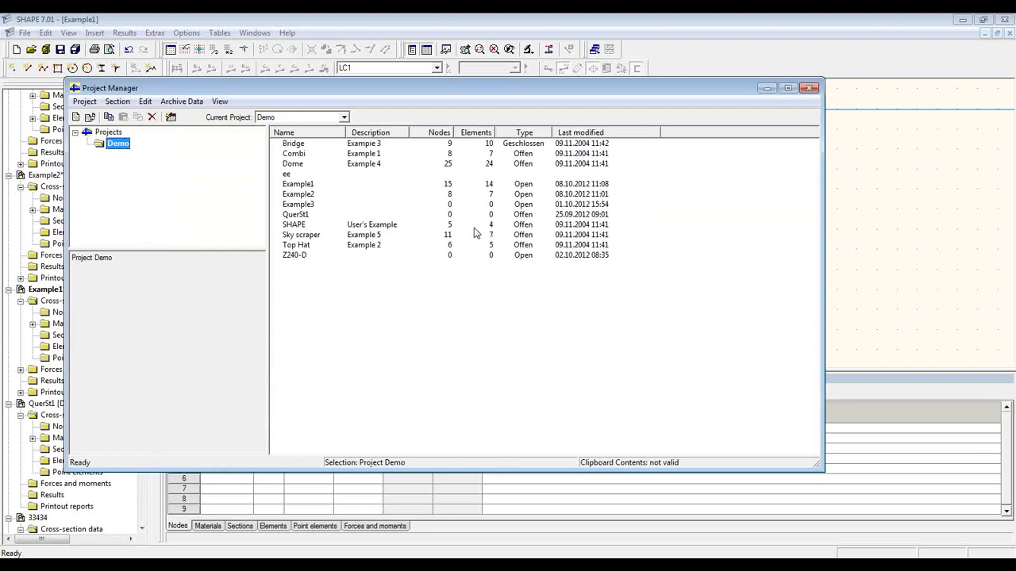
left_click(421, 156)
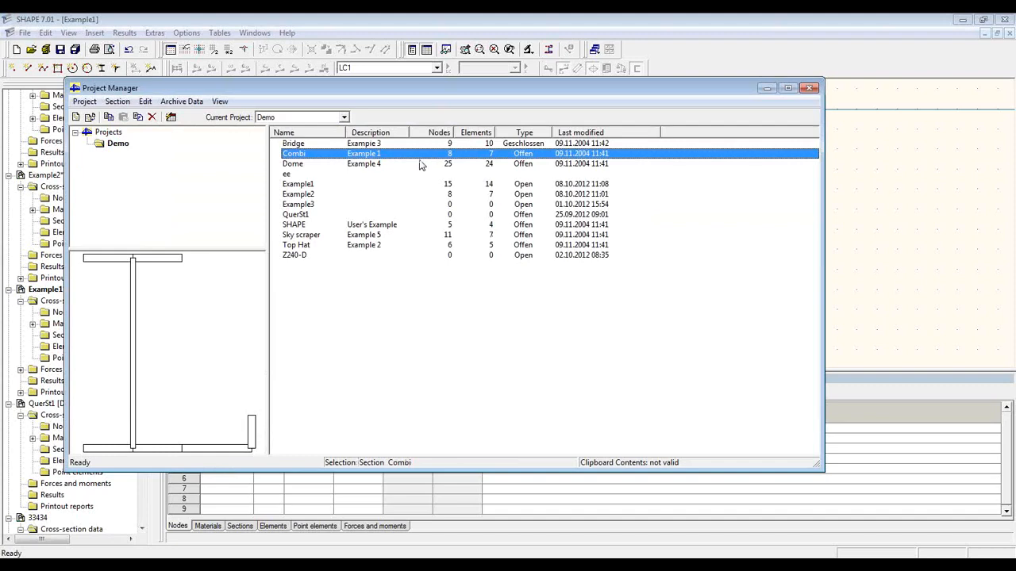
left_click(421, 164)
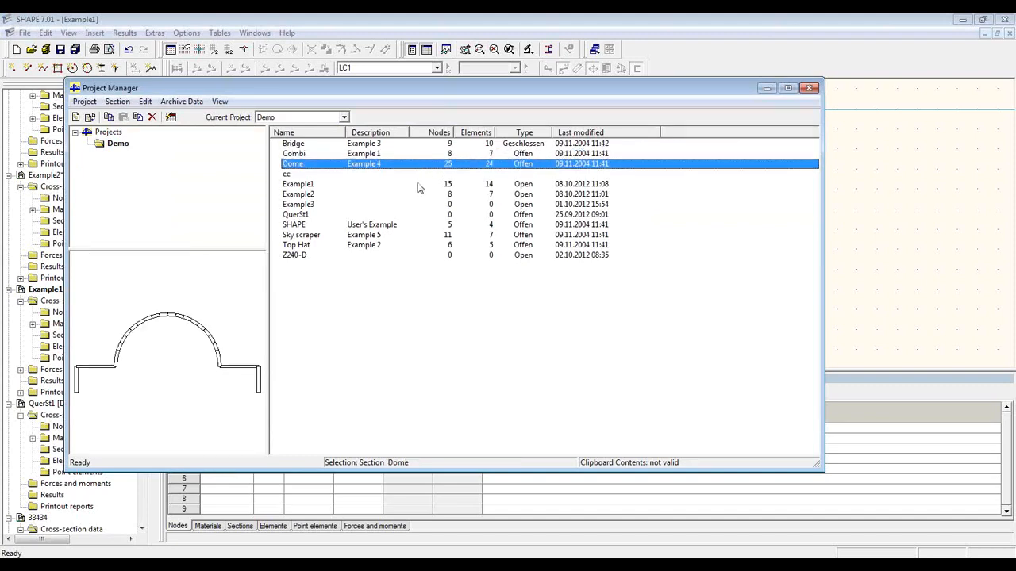
left_click(420, 186)
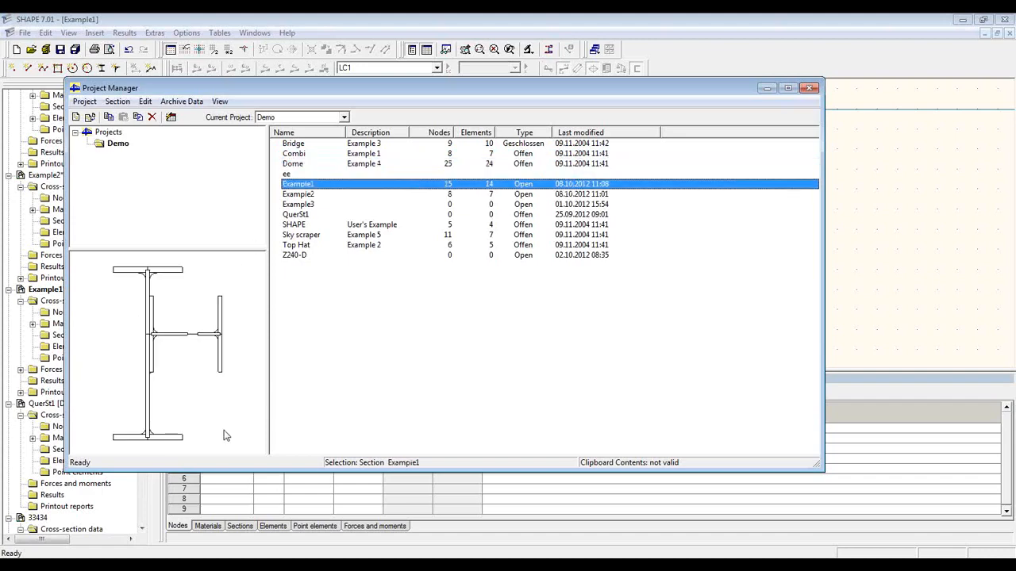
left_click(333, 195)
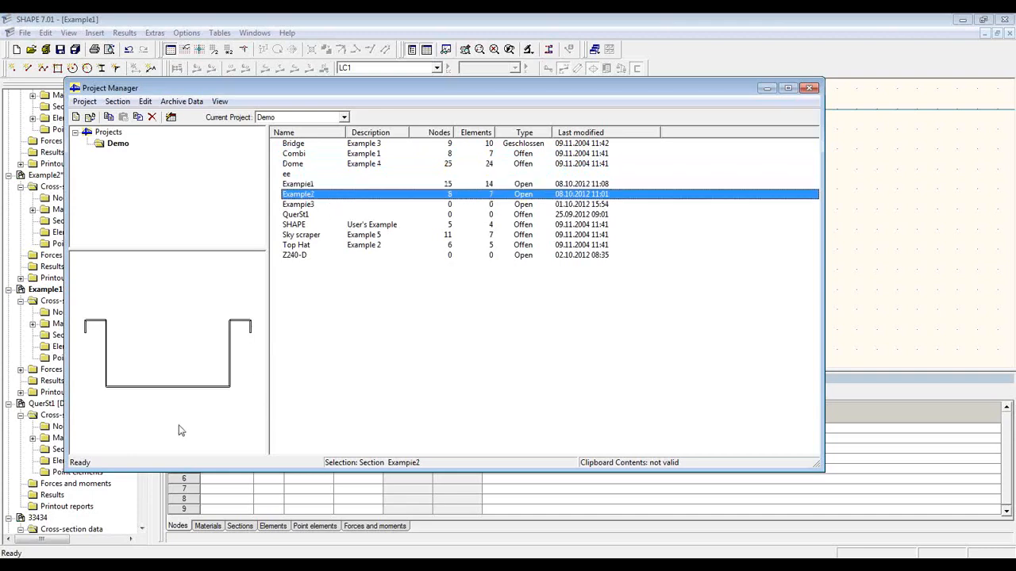
left_click(809, 88)
left_click(569, 444)
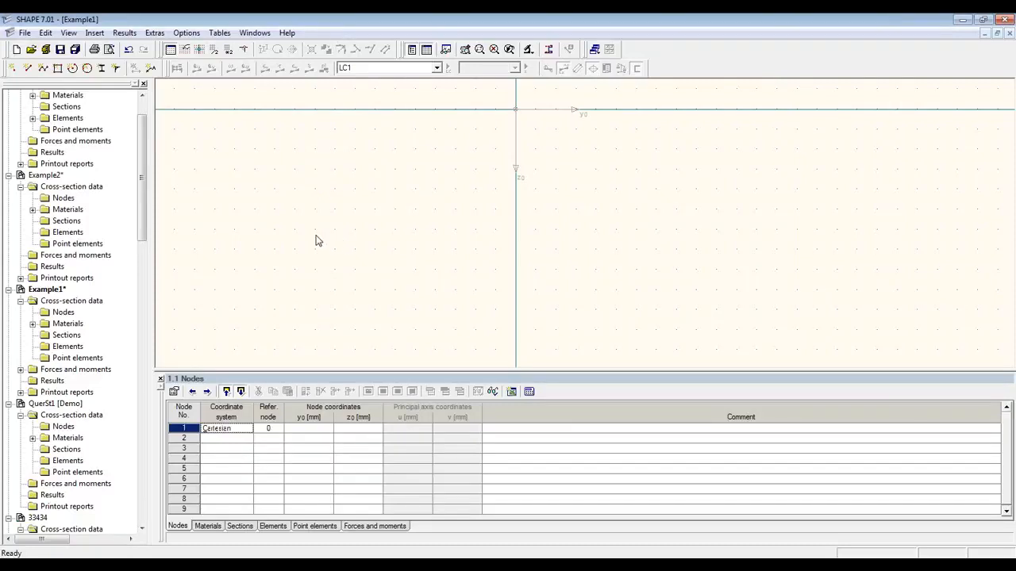
Insert a rolled IPE 500 I-section with the midpoint of its top flange at the coordinate origin.
left_click(107, 71)
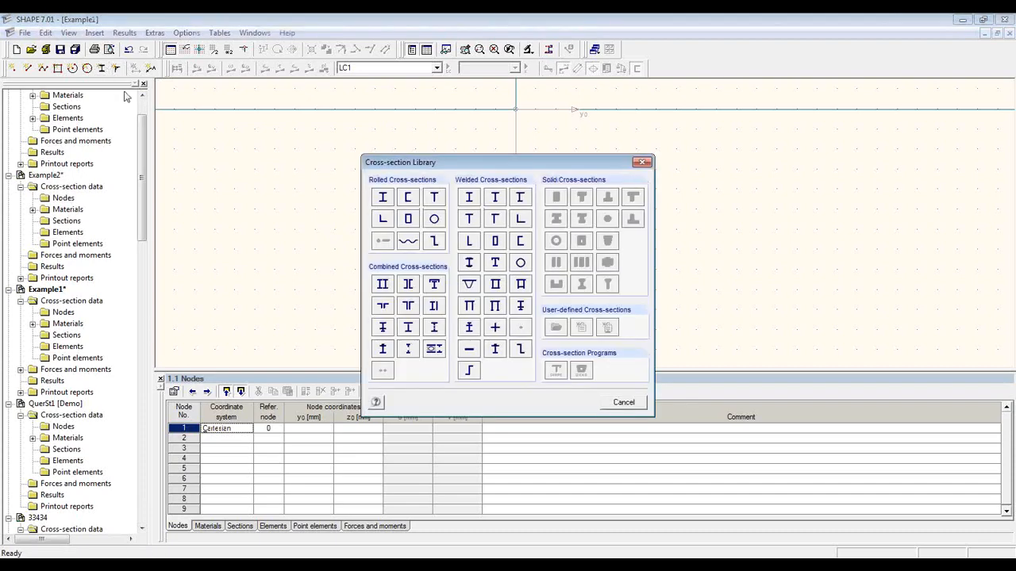
left_click(388, 204)
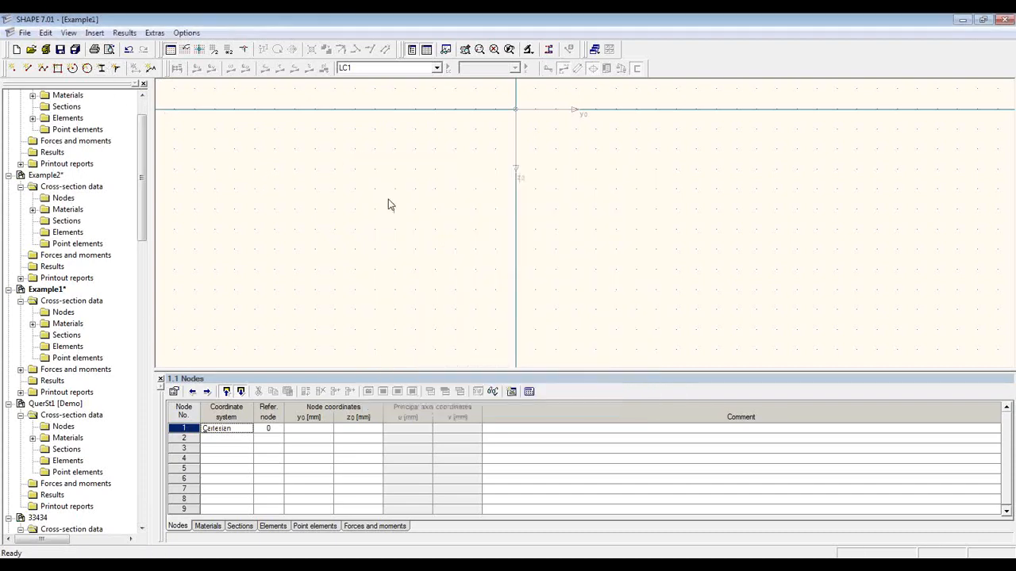
left_click_drag(432, 211, 437, 240)
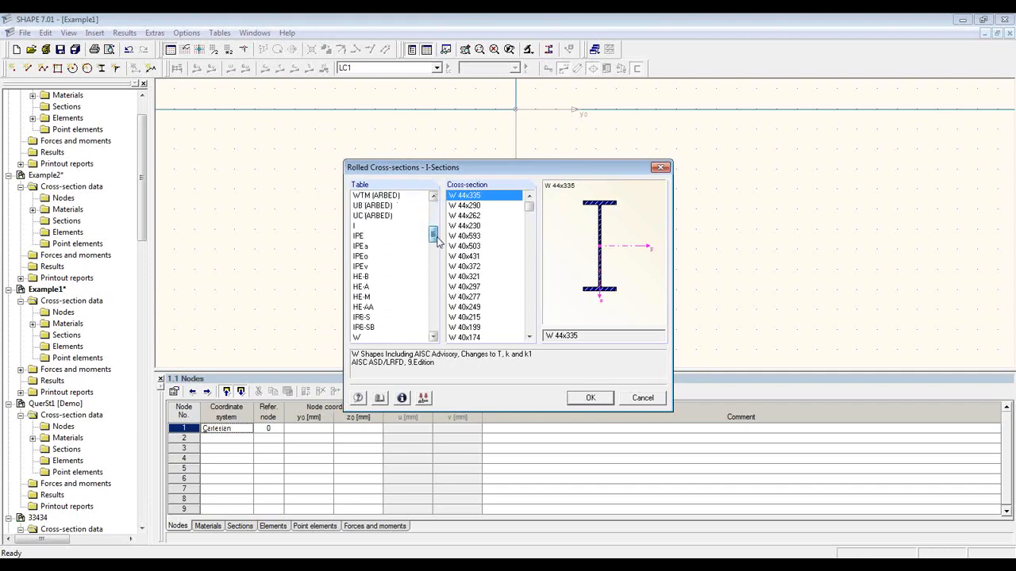
left_click(383, 236)
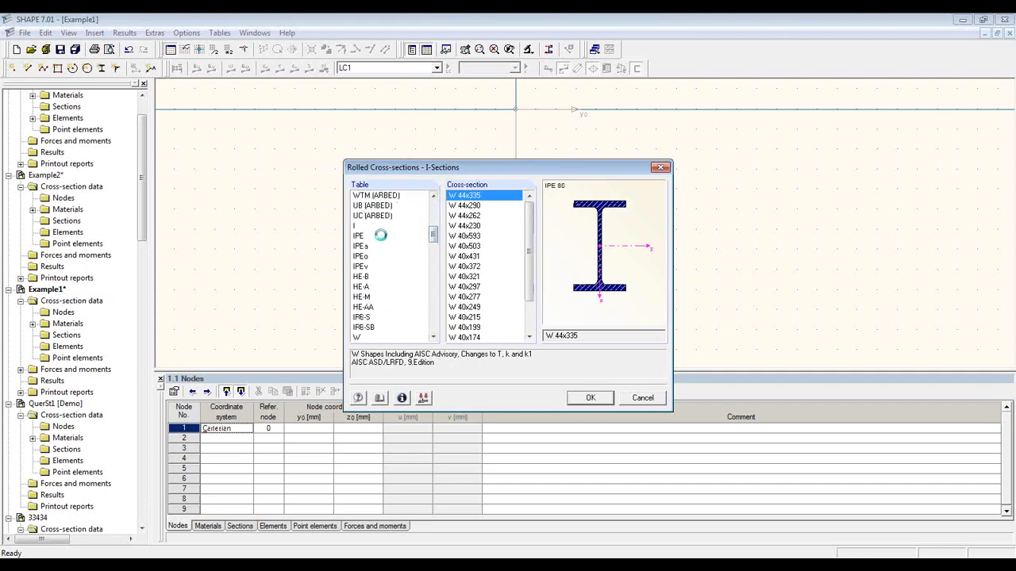
left_click_drag(531, 280, 527, 308)
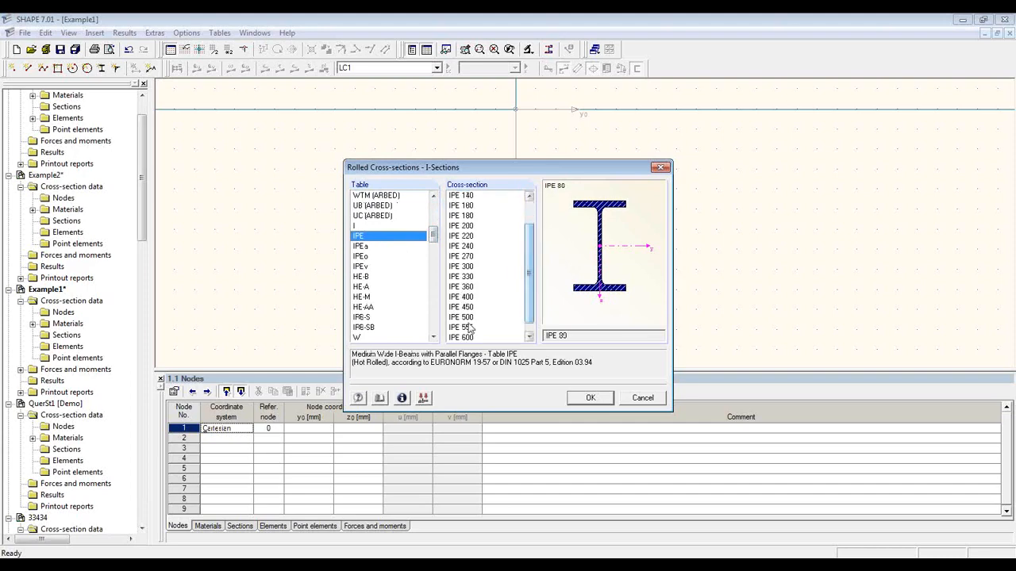
left_click(472, 316)
left_click(601, 399)
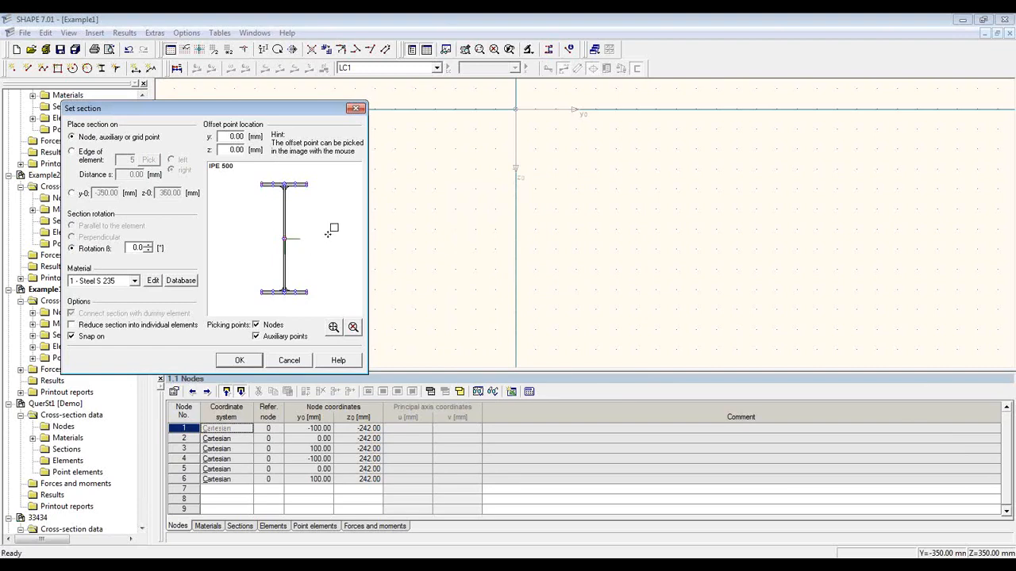
left_click(517, 206)
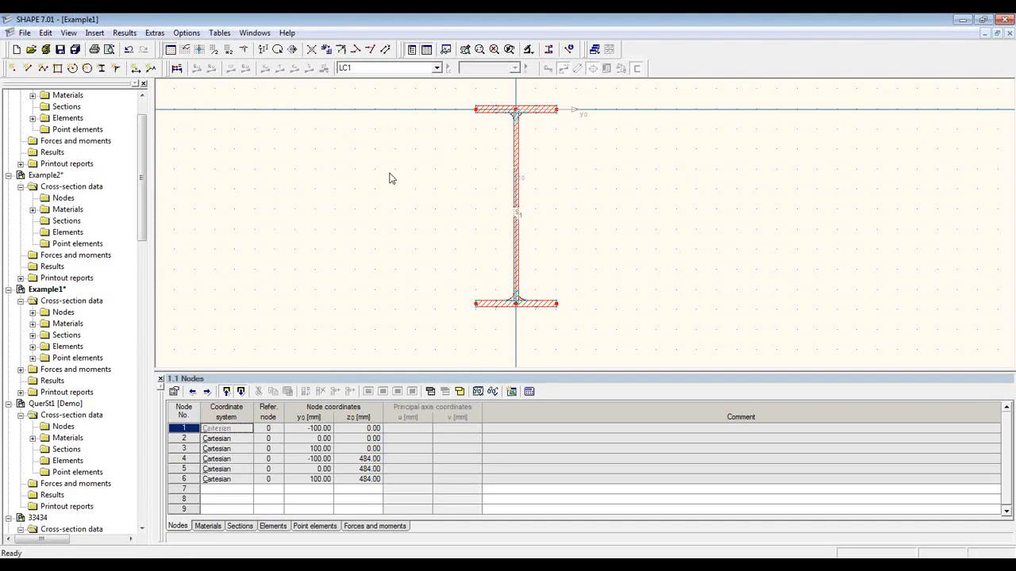
Choose a rolled HE-A 220 I-section from the cross-section library for placement.
left_click(101, 70)
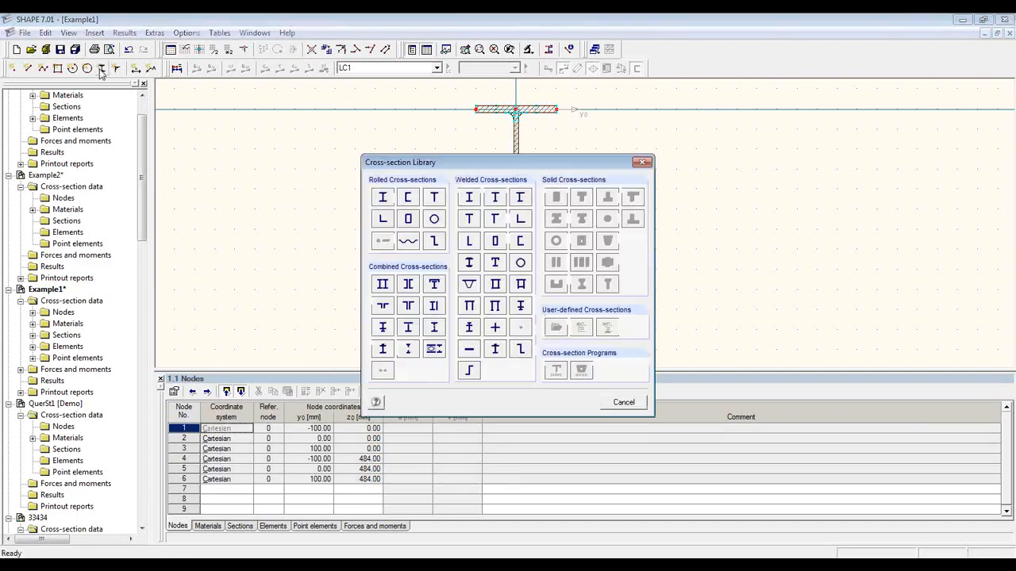
left_click(384, 198)
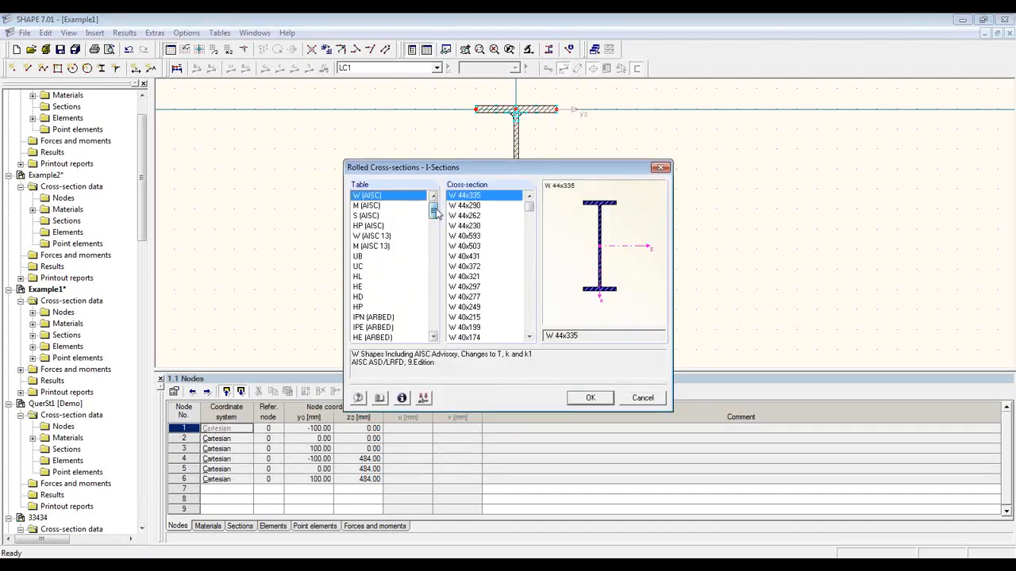
left_click_drag(435, 213, 434, 239)
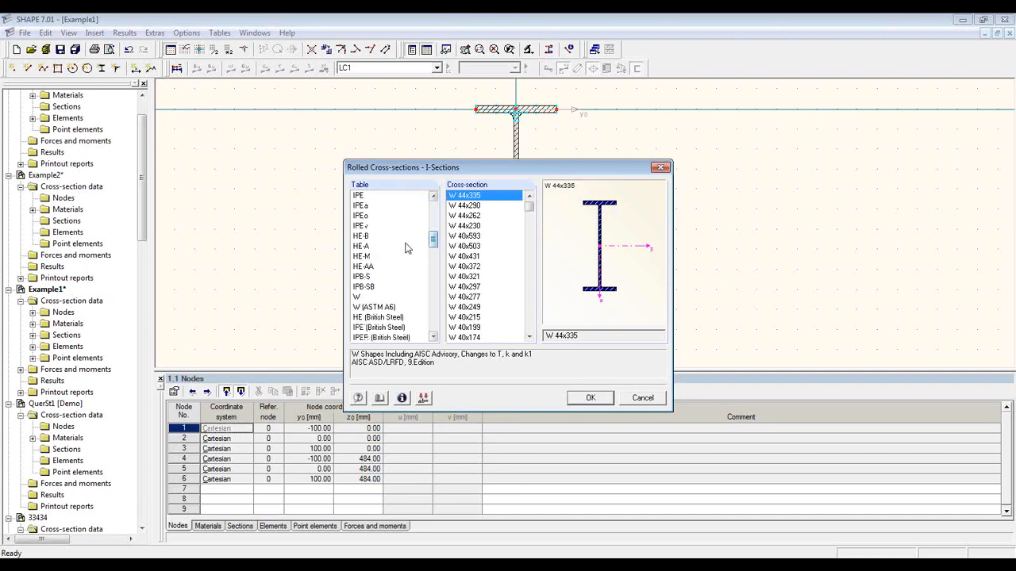
left_click(405, 247)
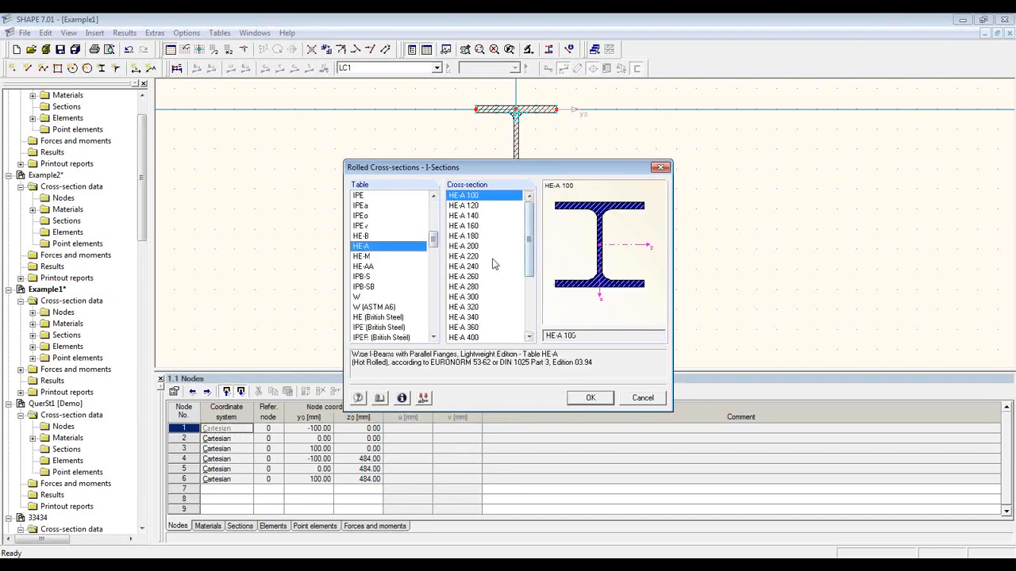
left_click(492, 258)
left_click(602, 397)
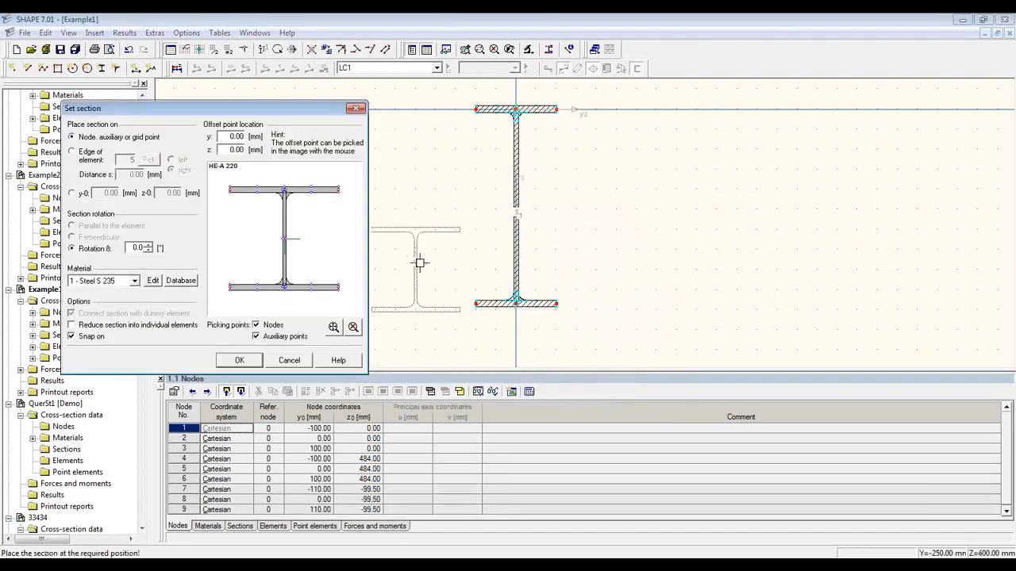
Set the rotation of the HE-A 220 section to 90°.
left_click_drag(290, 109, 396, 95)
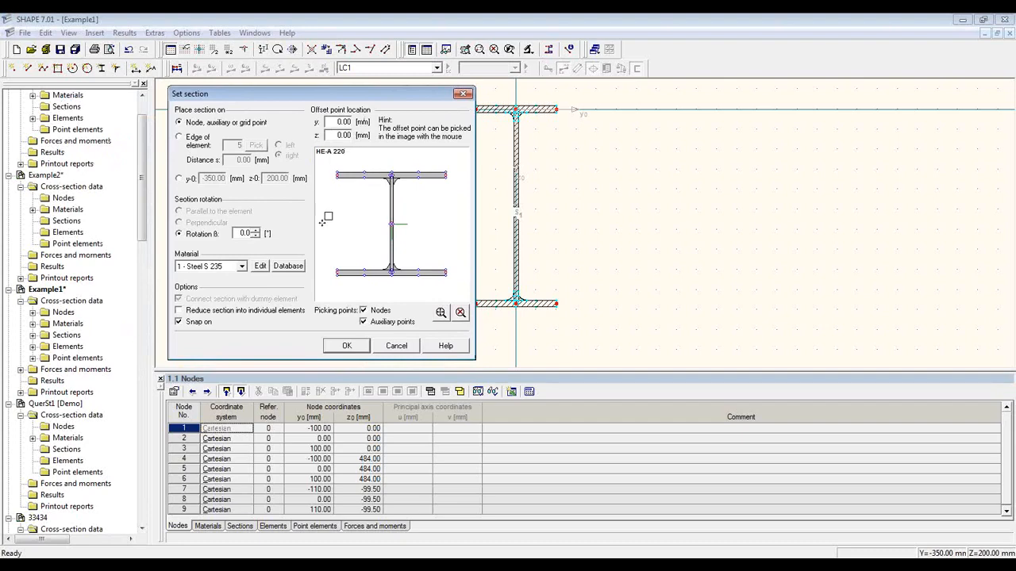
left_click(255, 231)
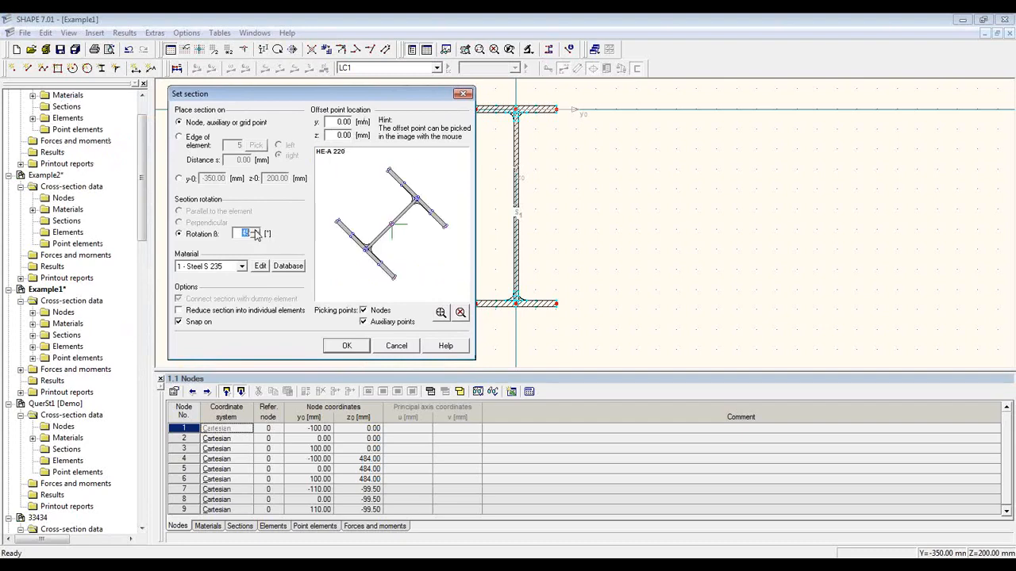
left_click(256, 232)
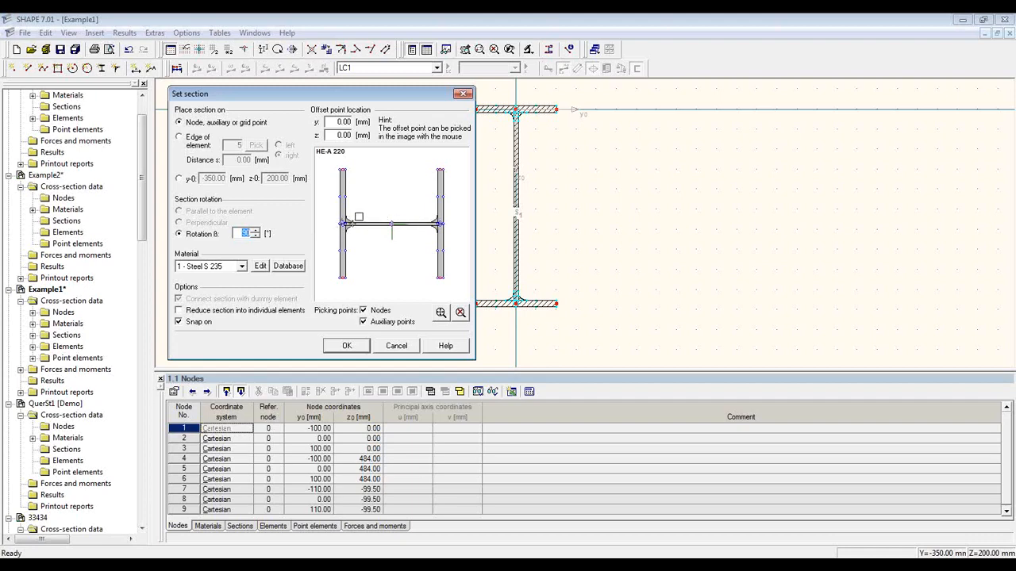
Pick the outer face midpoint of the HE-A 220's left flange as offset point, at y -104.90 mm and z 0.00 mm.
left_click(368, 240)
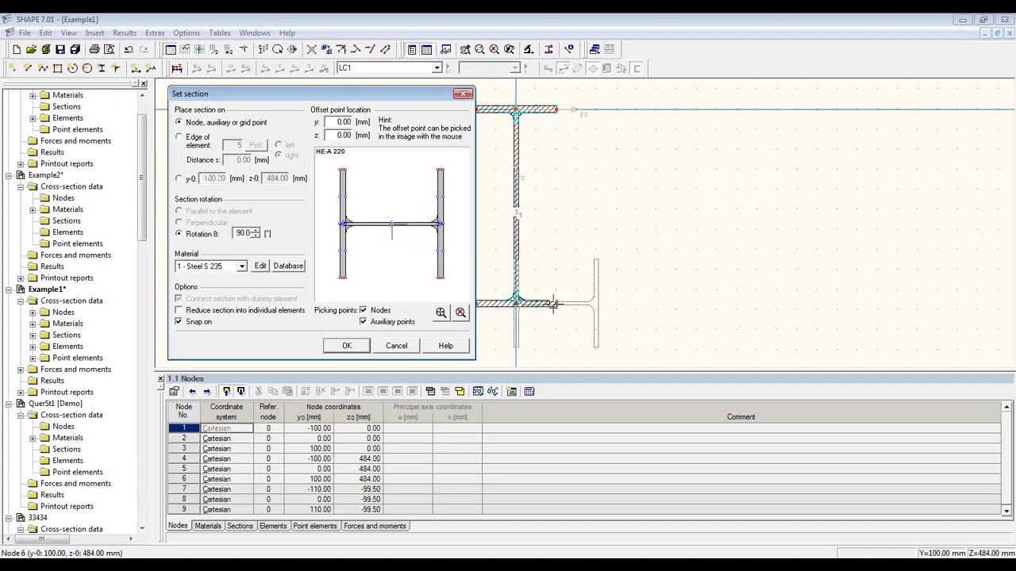
scroll(333, 228, "up", 2)
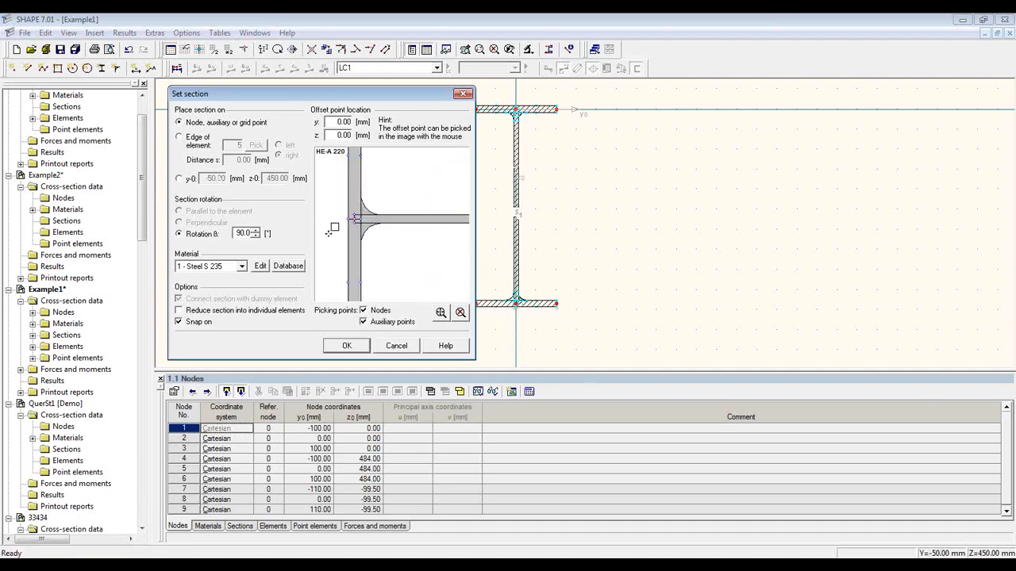
left_click(353, 223)
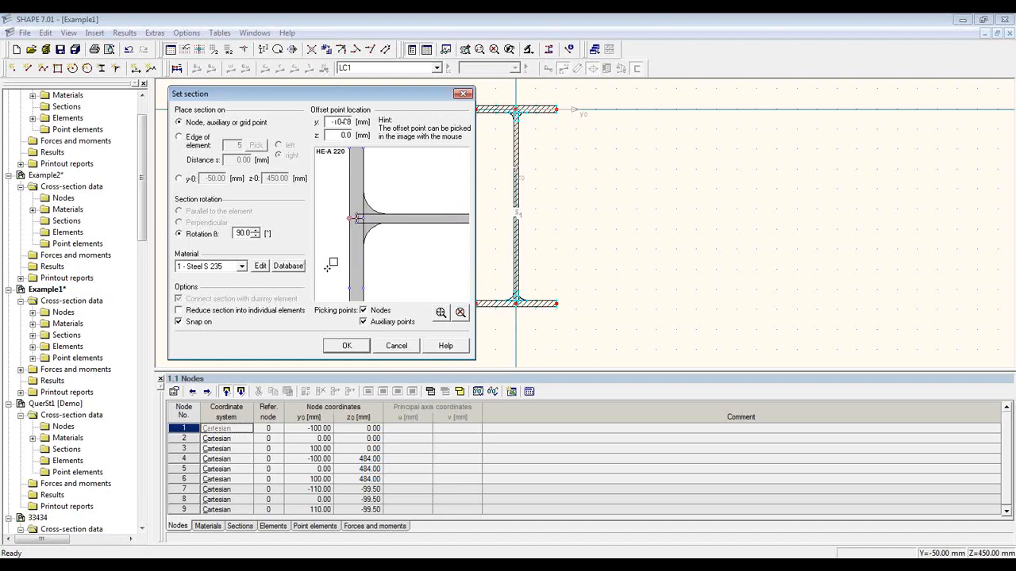
scroll(331, 262, "down", 3)
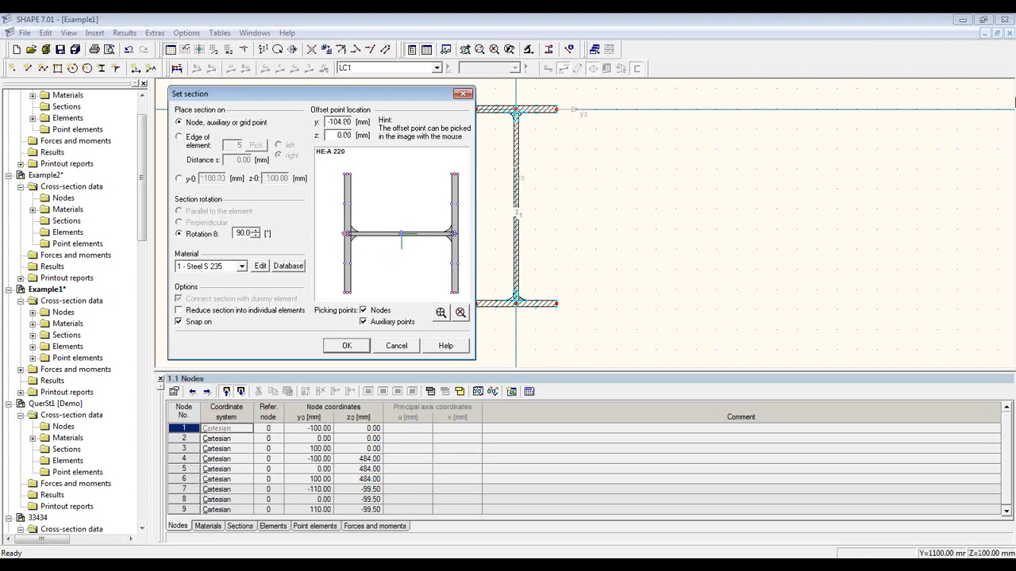
left_click(1008, 44)
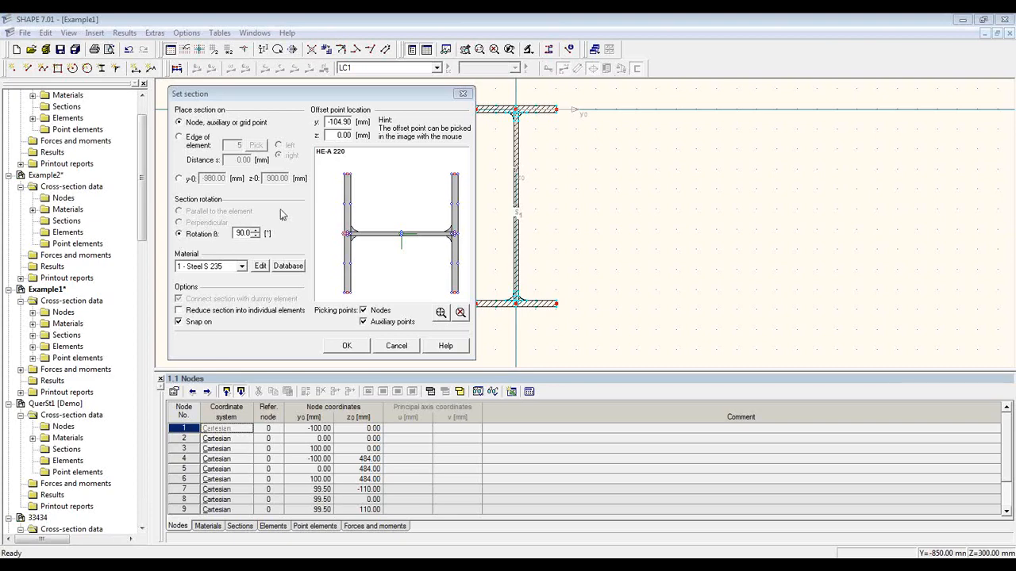
Attach the HE-A 220 section to the right edge of element 5, the web of the IPE 500.
left_click(198, 145)
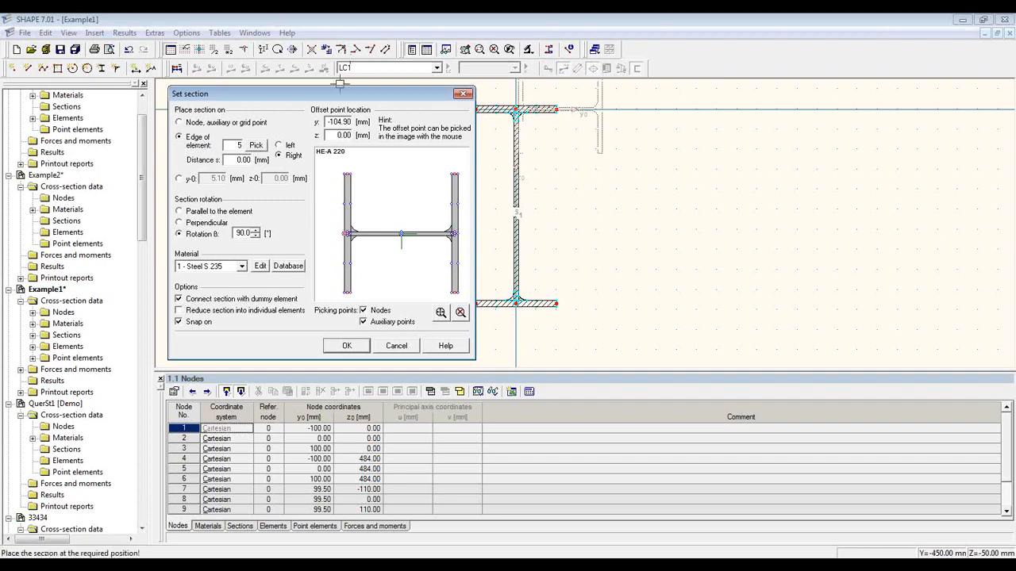
left_click_drag(339, 94, 286, 86)
left_click(203, 136)
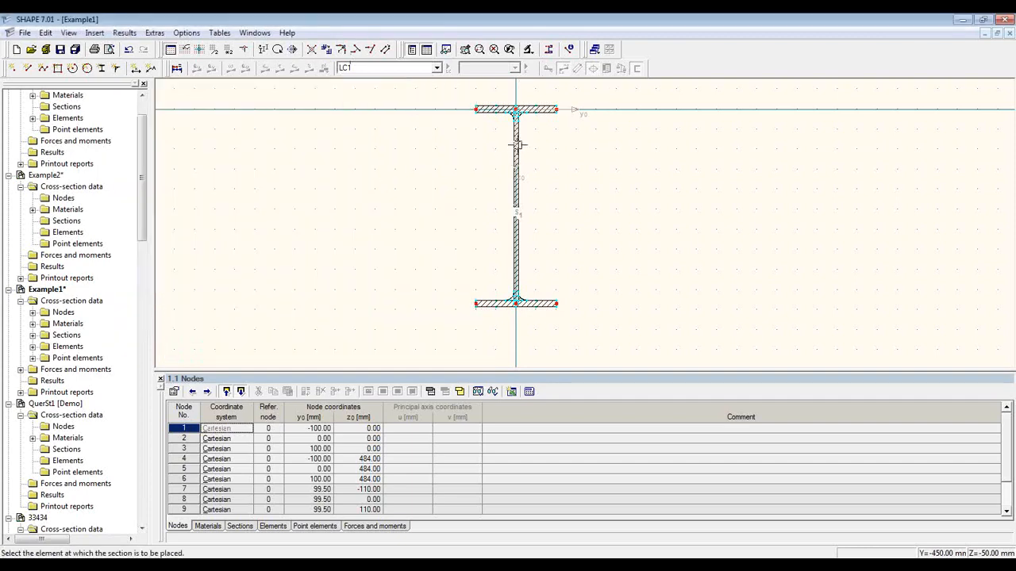
left_click(517, 143)
left_click(500, 206)
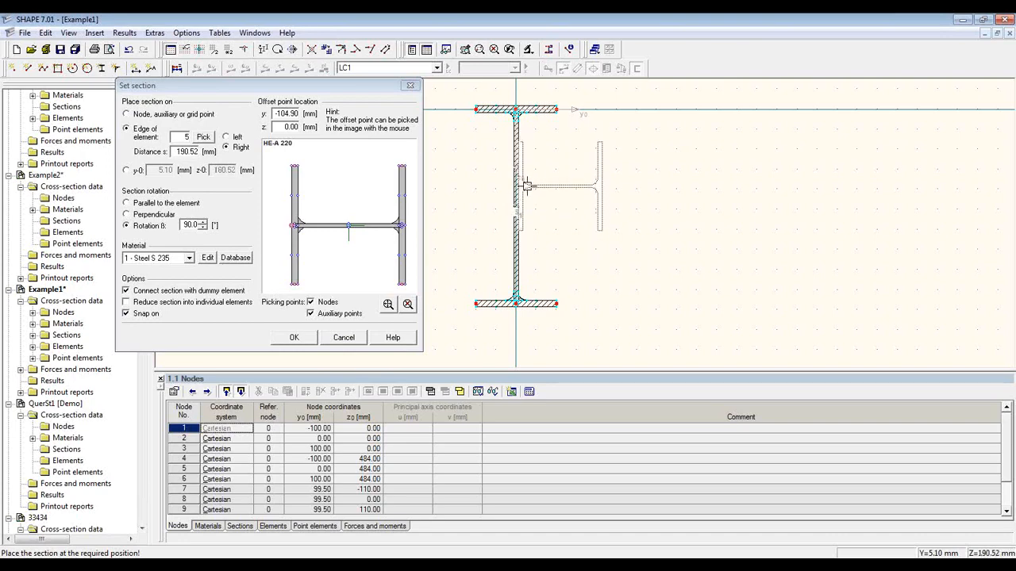
Set the distance s along the web edge to 180 mm and place the HE-A 220 section.
double_click(190, 151)
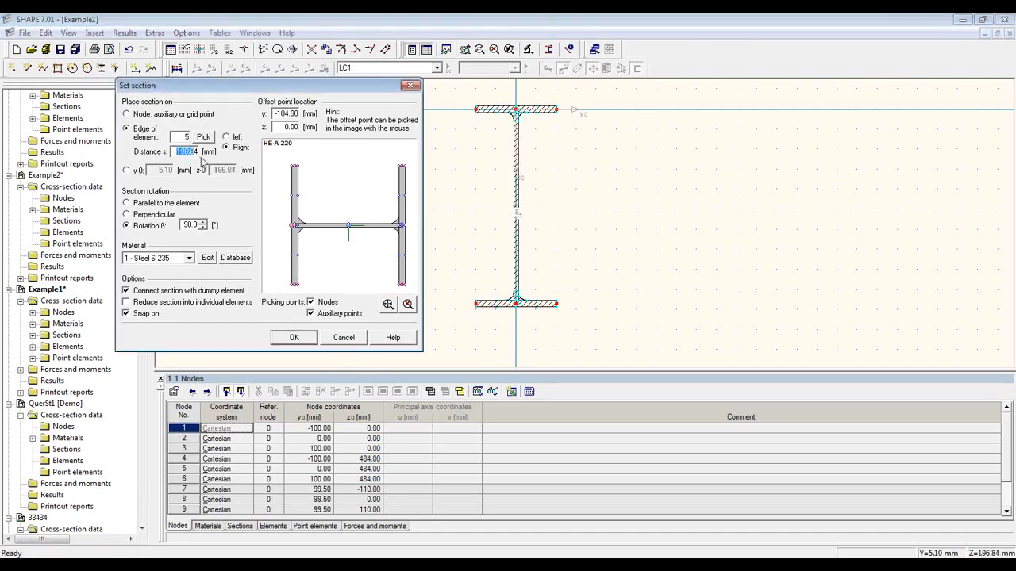
type("1804")
left_click(294, 337)
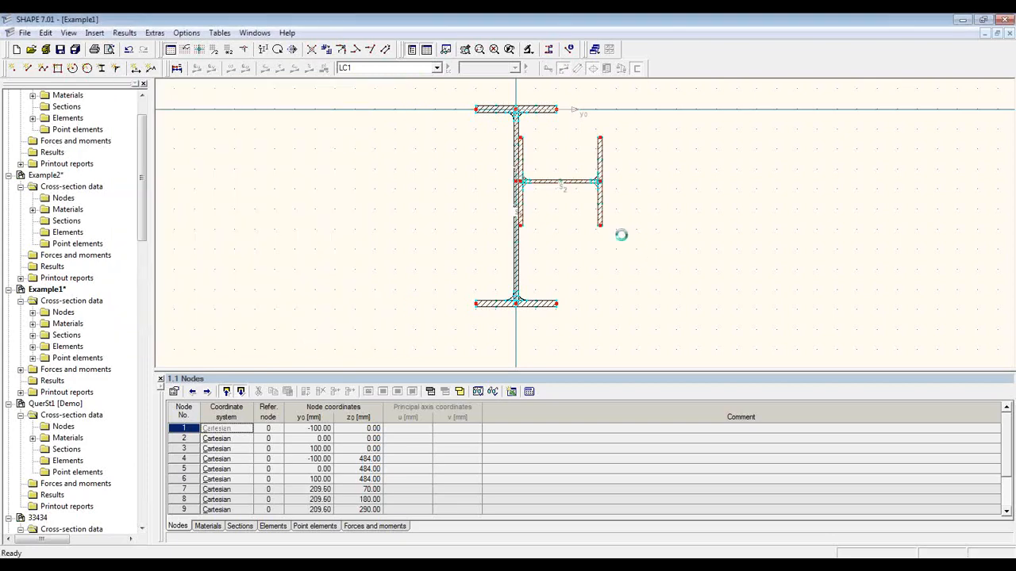
Display the section details of the HE-A 220 to review its dimensions and cross-section values.
middle_click_drag(560, 220, 554, 235)
scroll(554, 234, "up", 2)
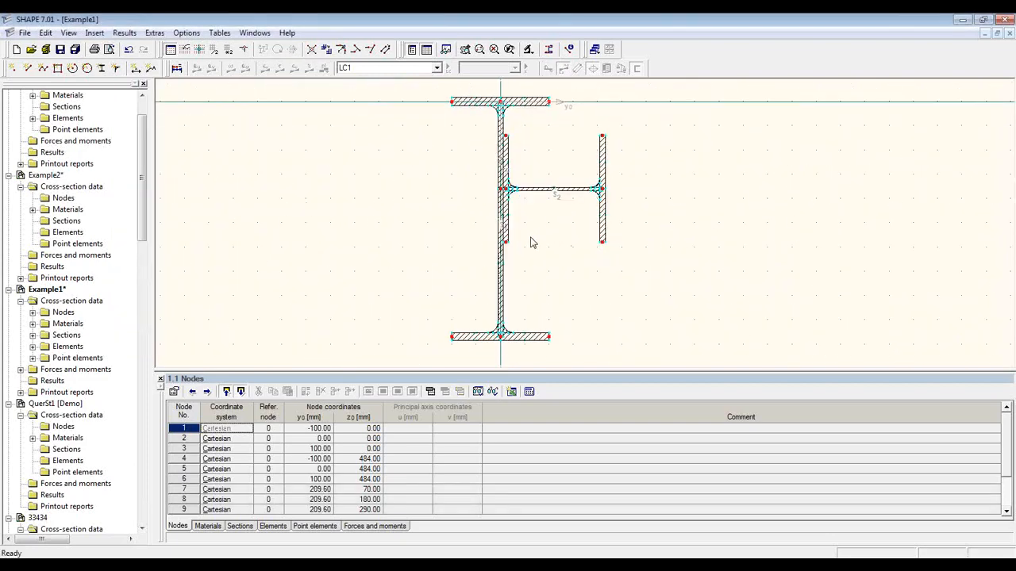
left_click(520, 102)
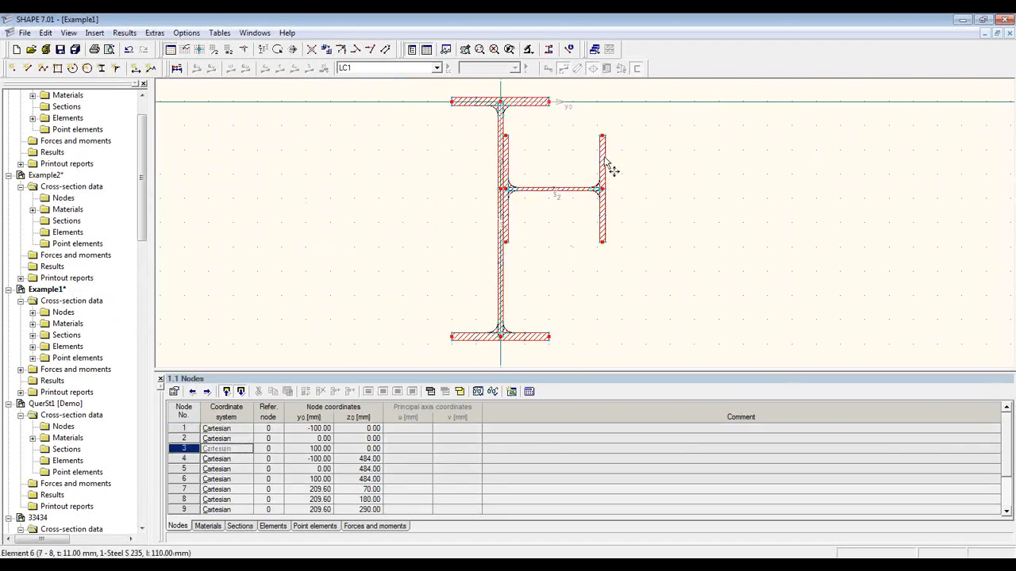
left_click(605, 160)
right_click(604, 159)
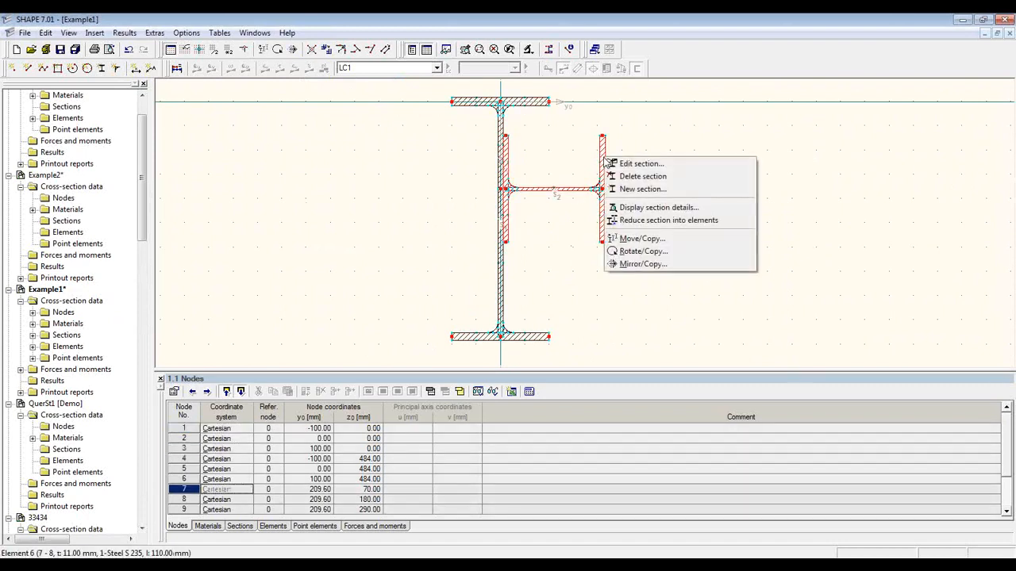
left_click(677, 208)
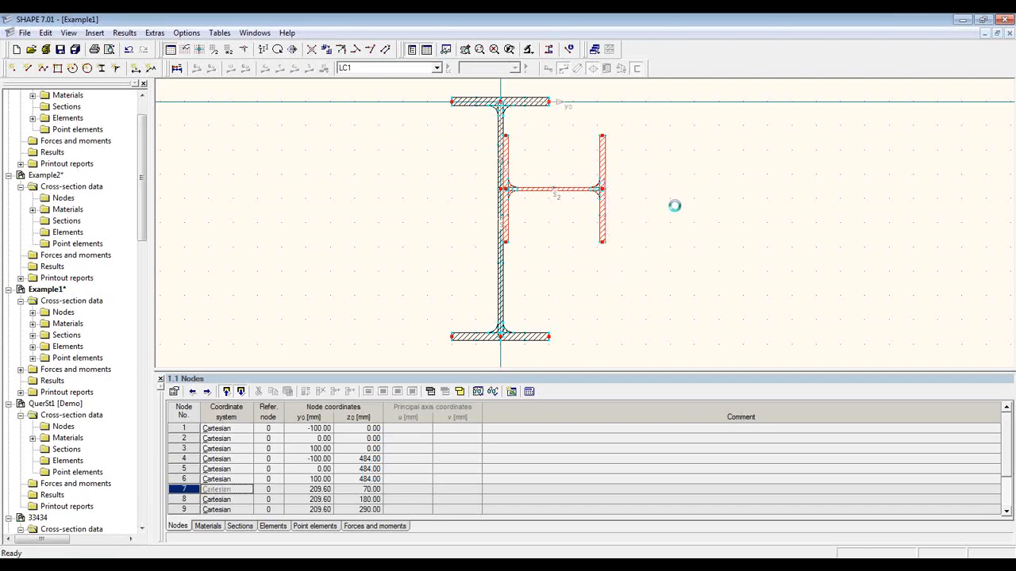
mouse_move(532, 177)
left_mouse_down()
mouse_move(538, 229)
mouse_move(543, 168)
left_mouse_up()
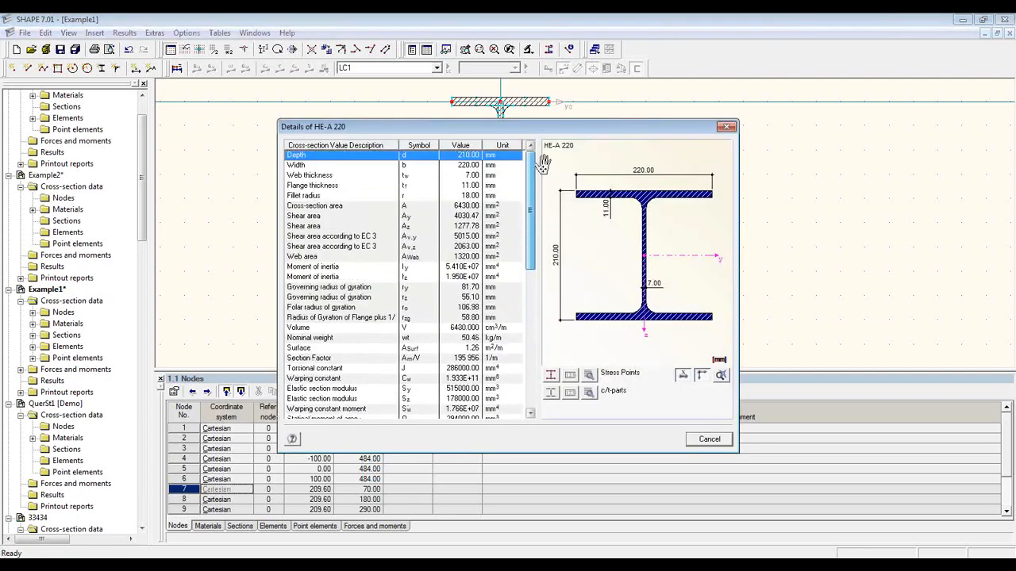
left_click(710, 439)
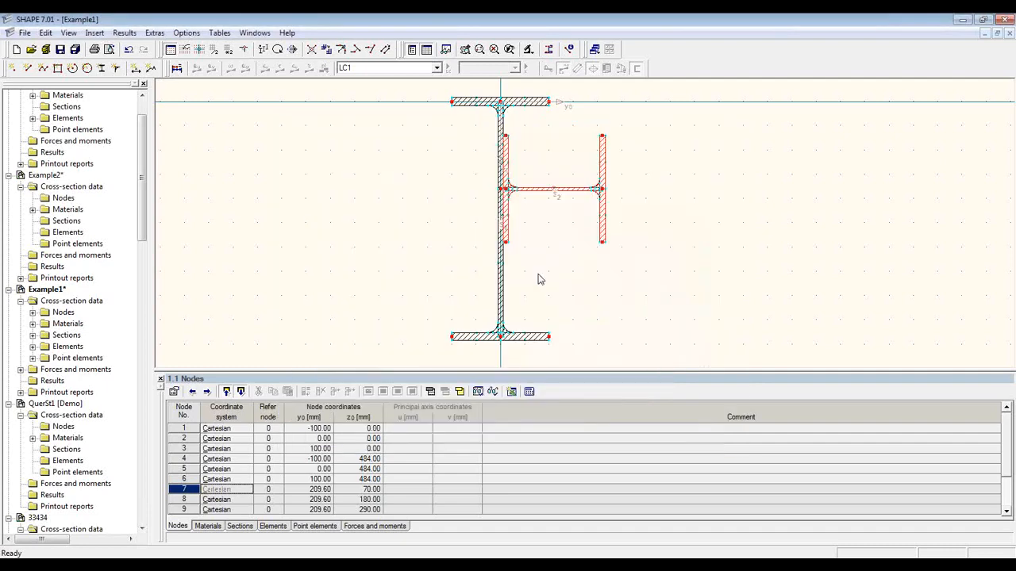
Reduce the HE-A 220 section into individual elements and point elements.
scroll(565, 178, "up", 1)
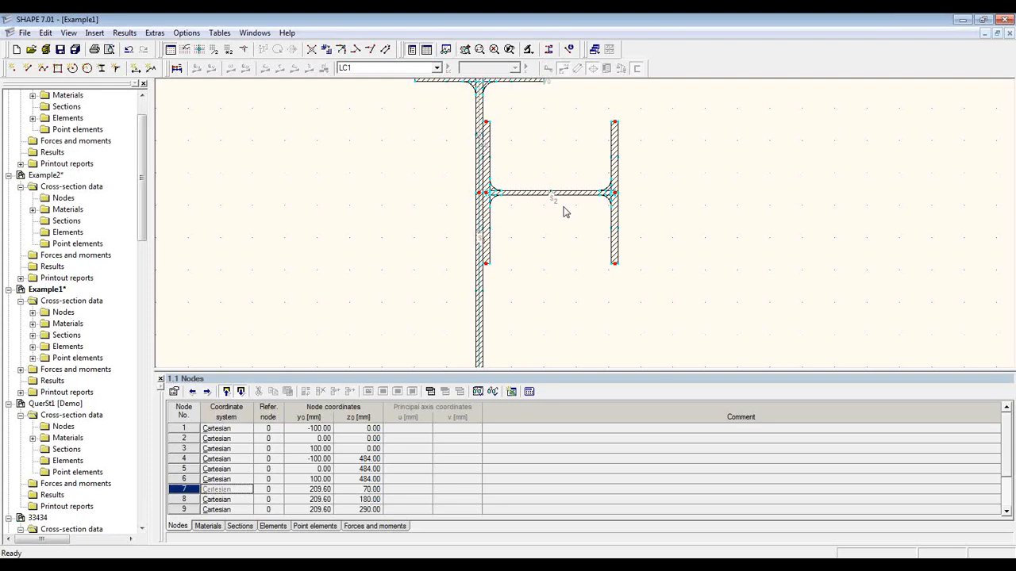
scroll(563, 210, "down", 1)
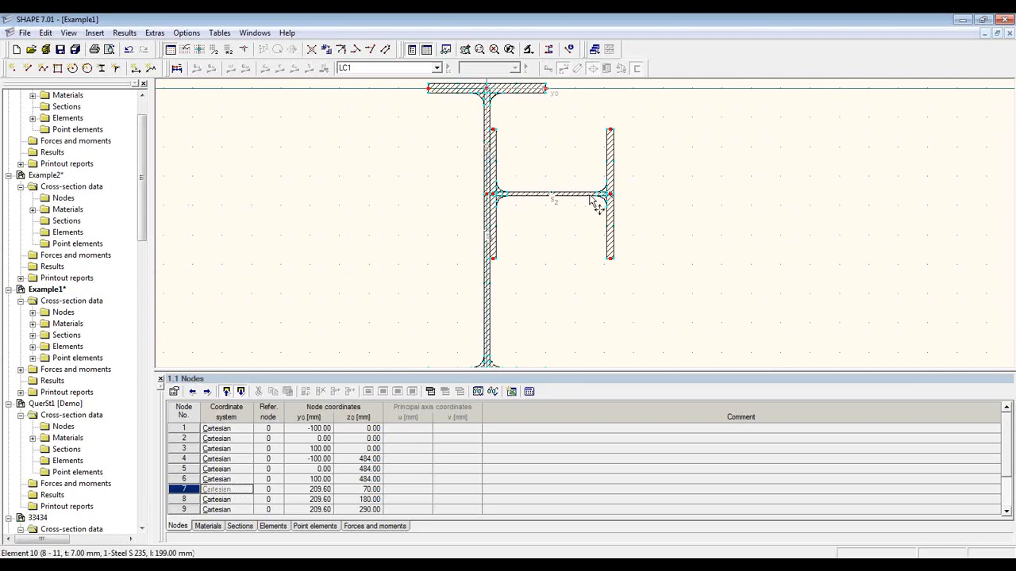
left_click(610, 158)
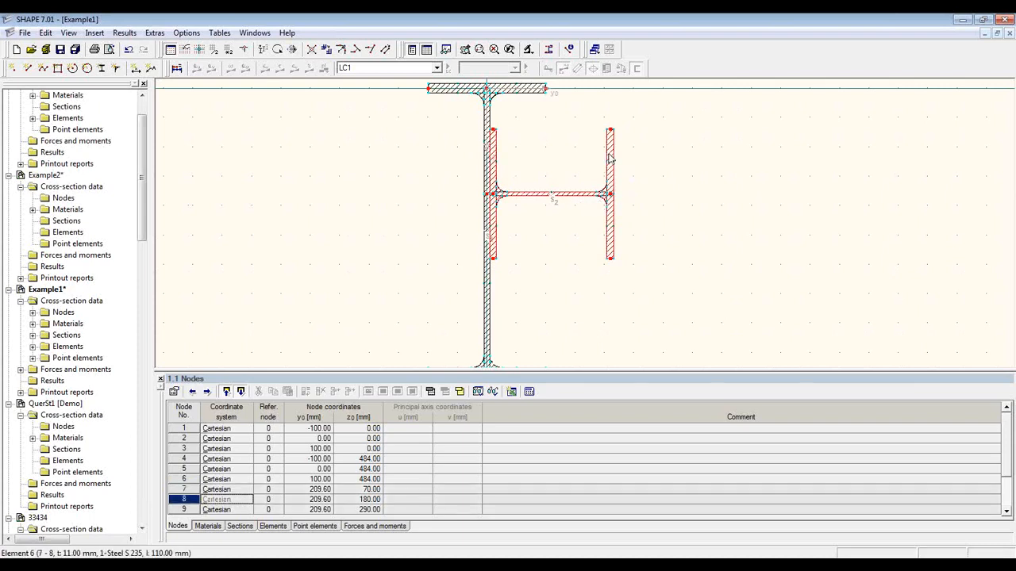
right_click(609, 159)
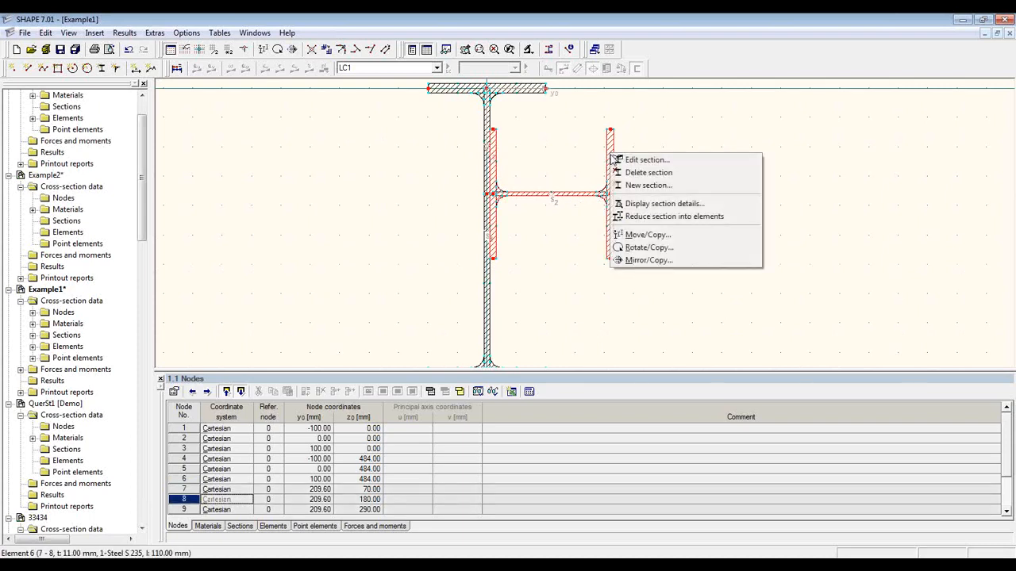
left_click(734, 222)
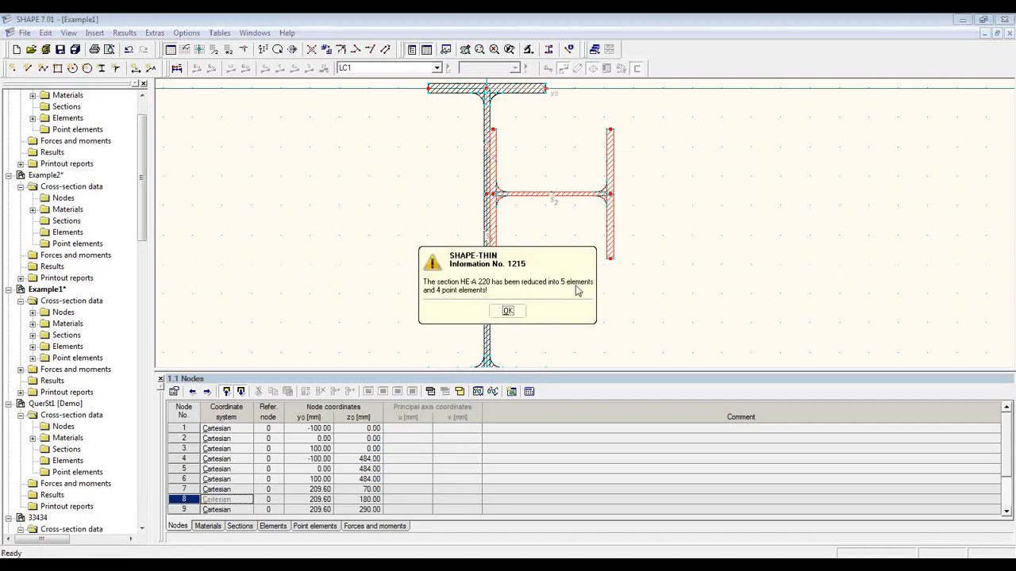
left_click(512, 312)
Select single parts of the reduced HE-A 220 to check that its flanges and web are separate elements.
scroll(574, 168, "up", 3)
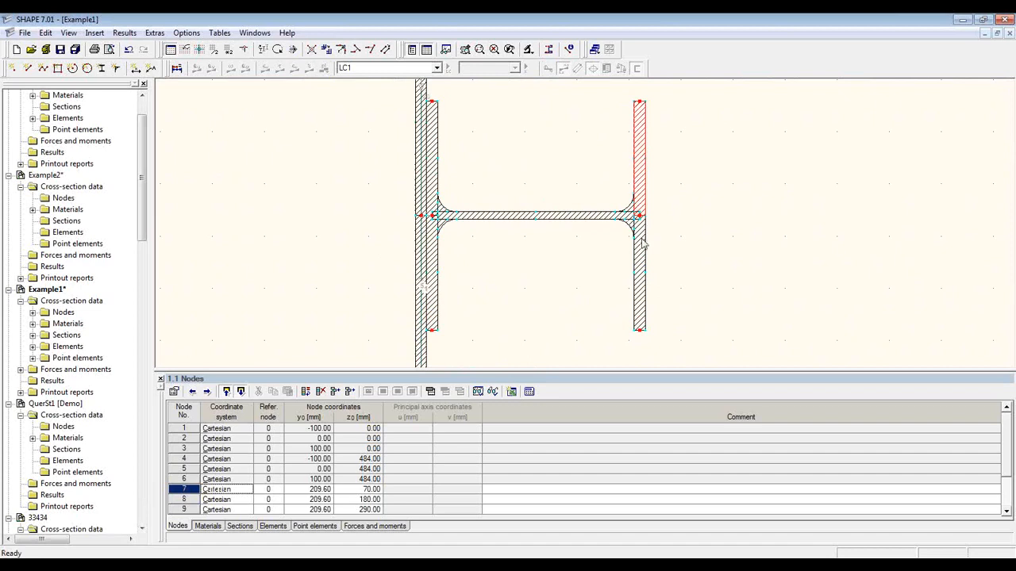
left_click(644, 250)
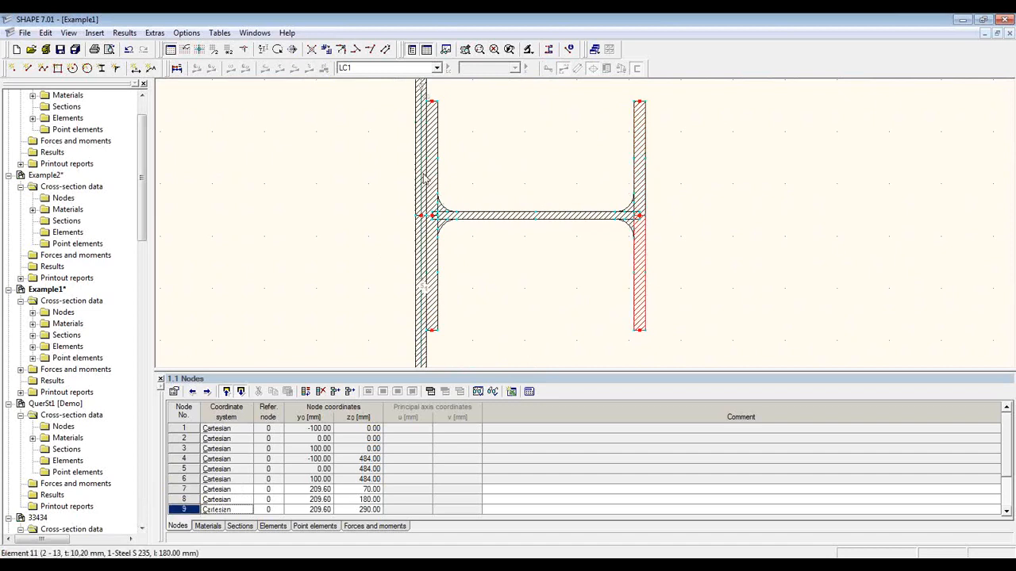
left_click(436, 246)
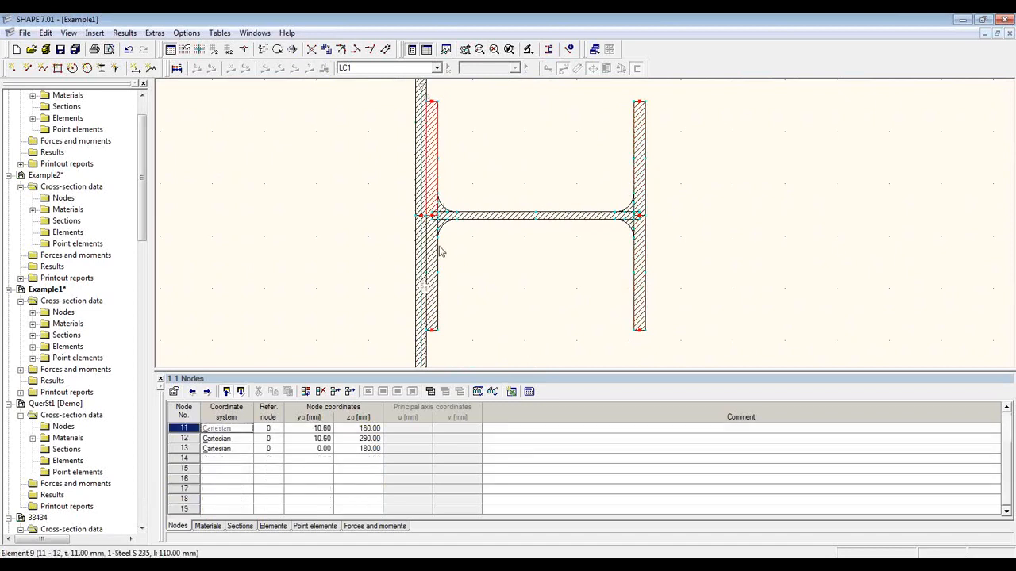
left_click(521, 224)
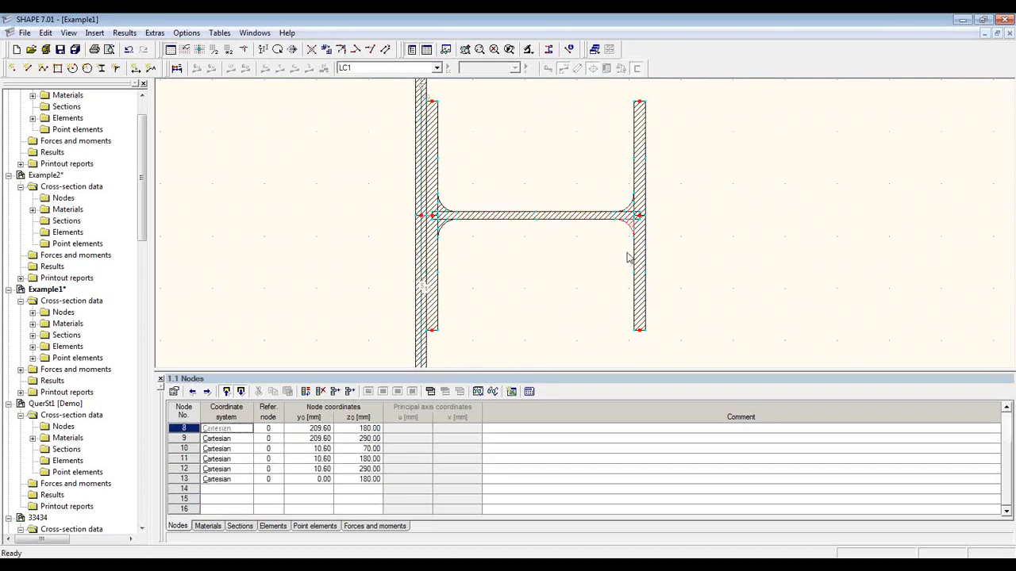
Insert a 30 mm opening in element 10, the HE-A 220 web, 65 mm from the element start, as a dummy element.
left_click(462, 221)
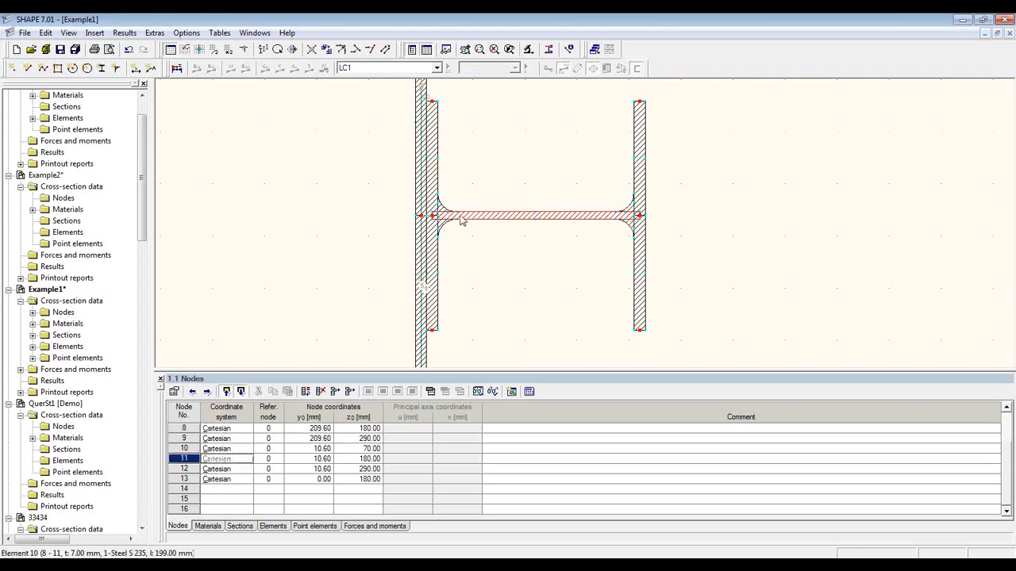
right_click(571, 215)
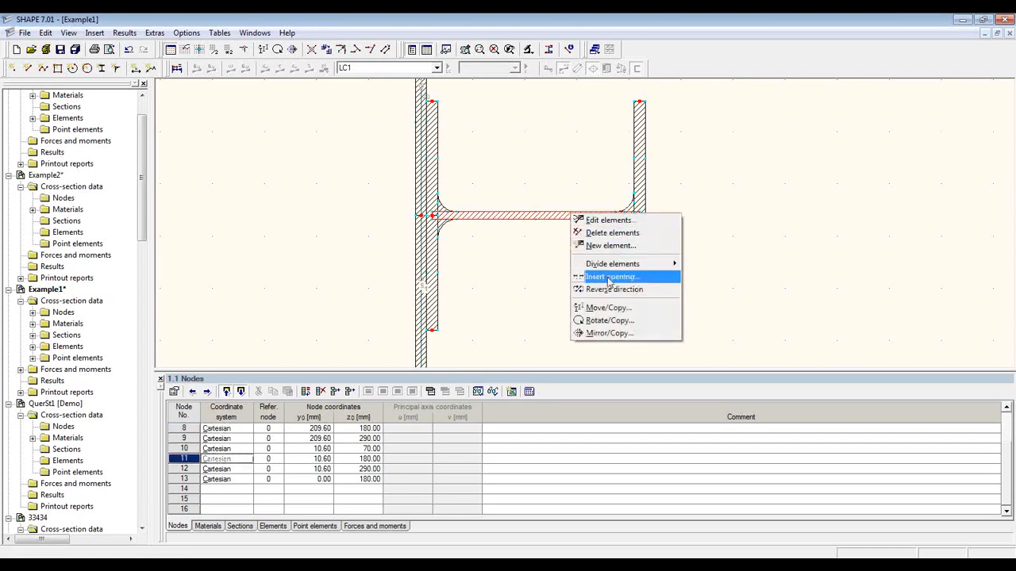
left_click(653, 278)
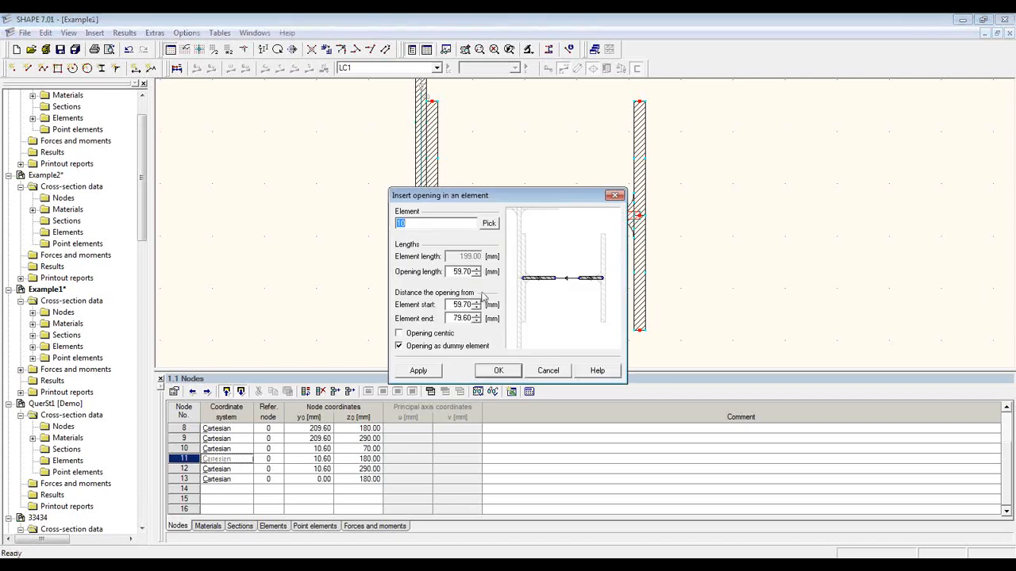
double_click(454, 272)
type("30")
double_click(459, 304)
type("65")
left_click(498, 371)
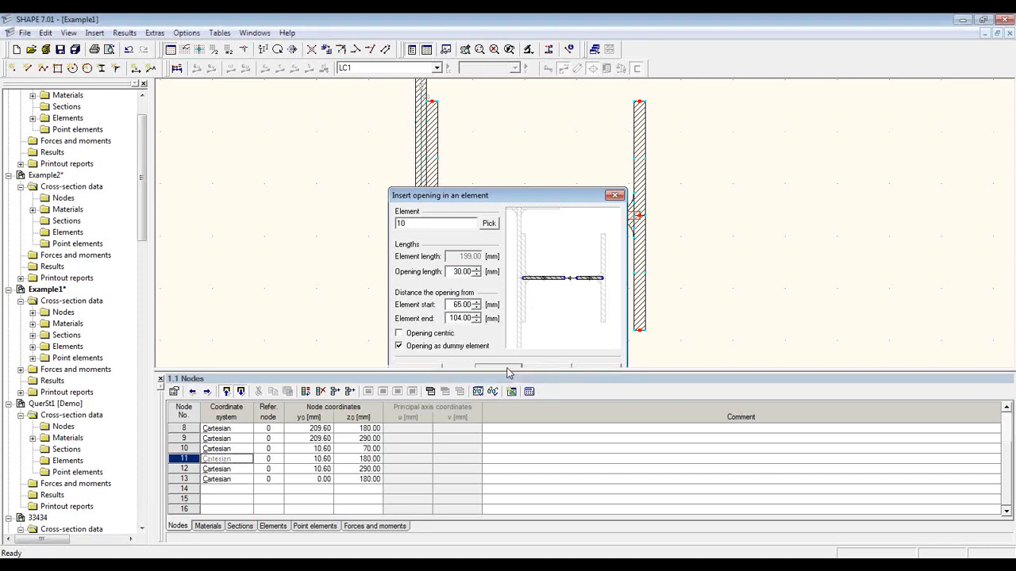
Edit the dummy element across the web opening to use an effective thickness for shear transfer.
scroll(544, 236, "up", 3)
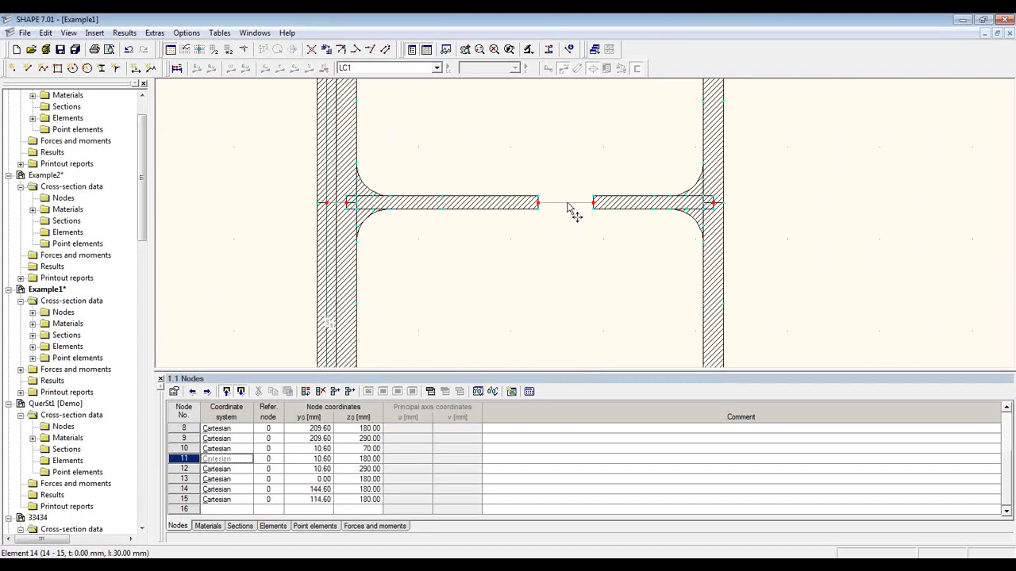
left_click(568, 206)
right_click(569, 207)
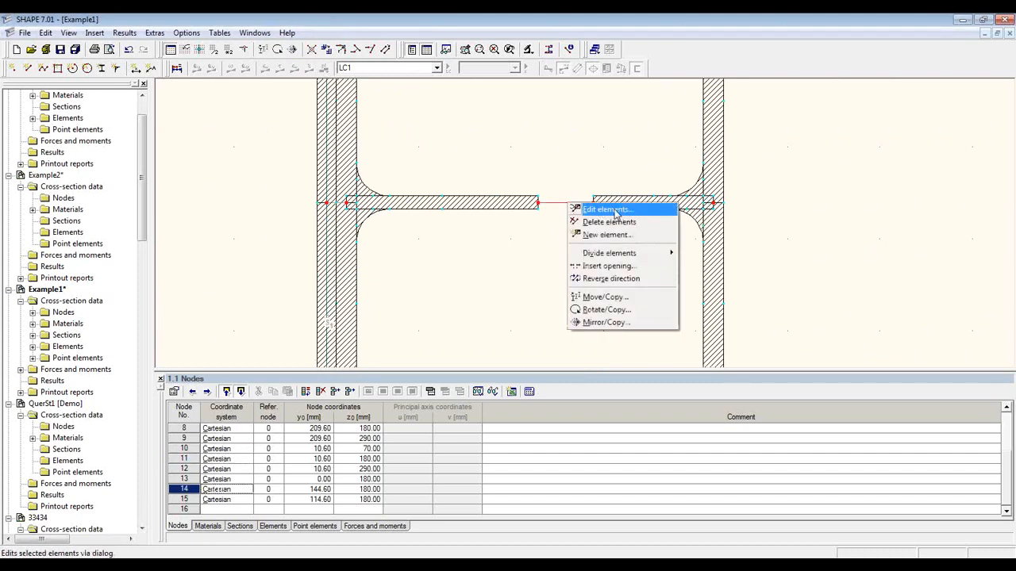
left_click(616, 216)
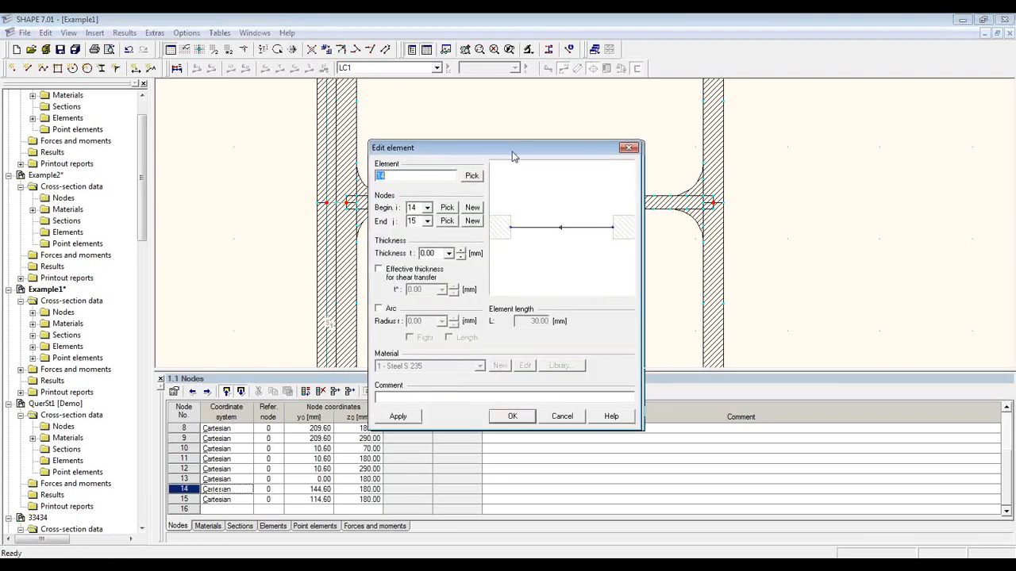
left_click_drag(513, 154, 377, 126)
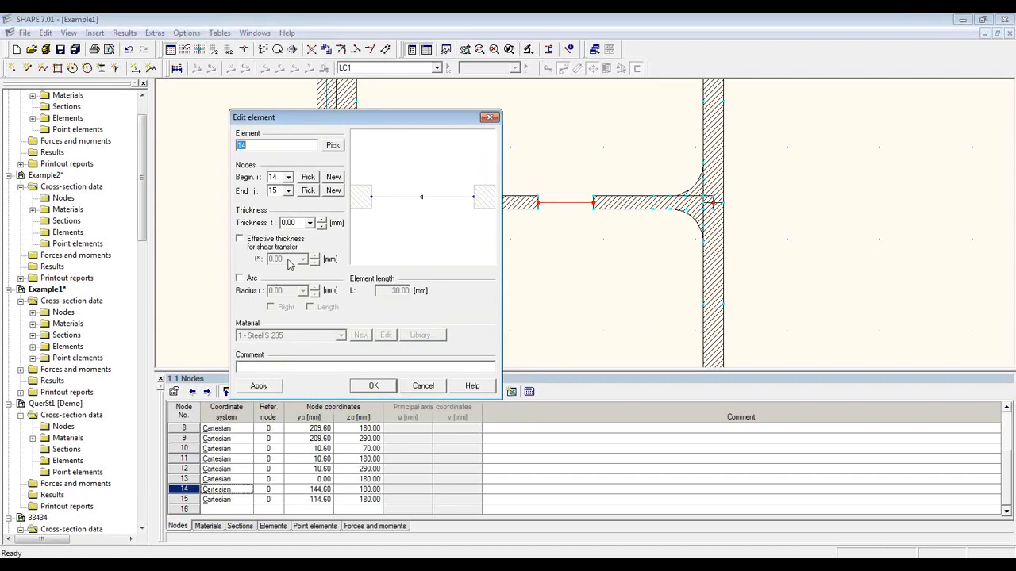
left_click(260, 246)
left_click(373, 386)
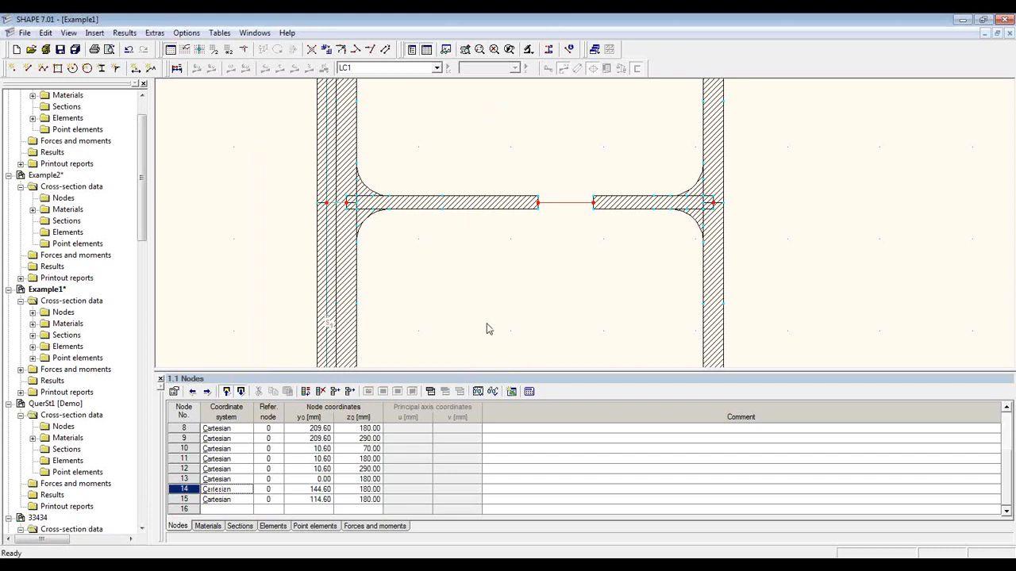
Set a 10 mm radius rounding point element at y 5.10 mm, z 290.00 mm, below the lower end of the HE-A 220's left flange.
scroll(459, 324, "down", 1)
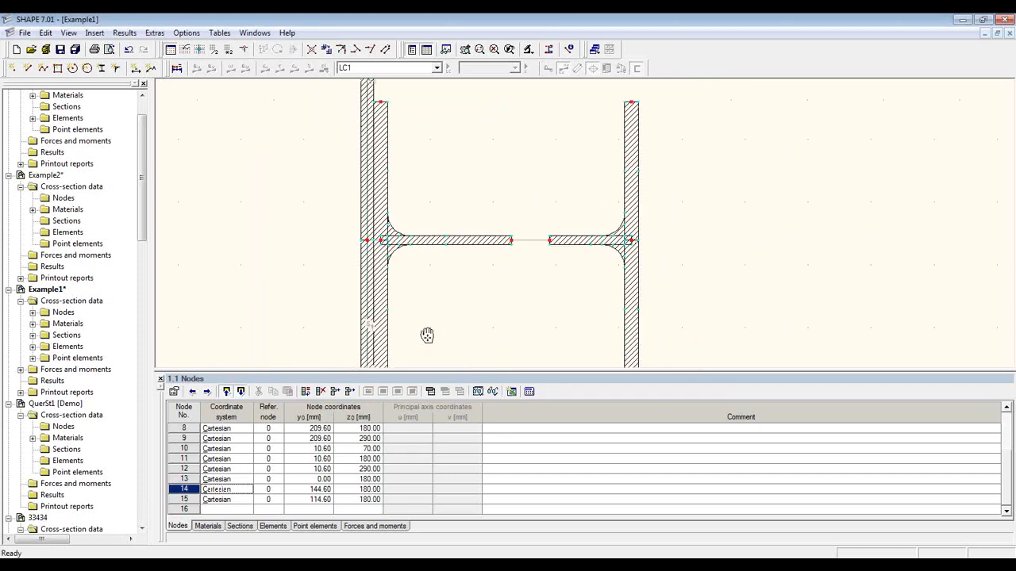
mouse_move(424, 336)
middle_mouse_down()
mouse_move(424, 301)
mouse_move(452, 277)
middle_mouse_up()
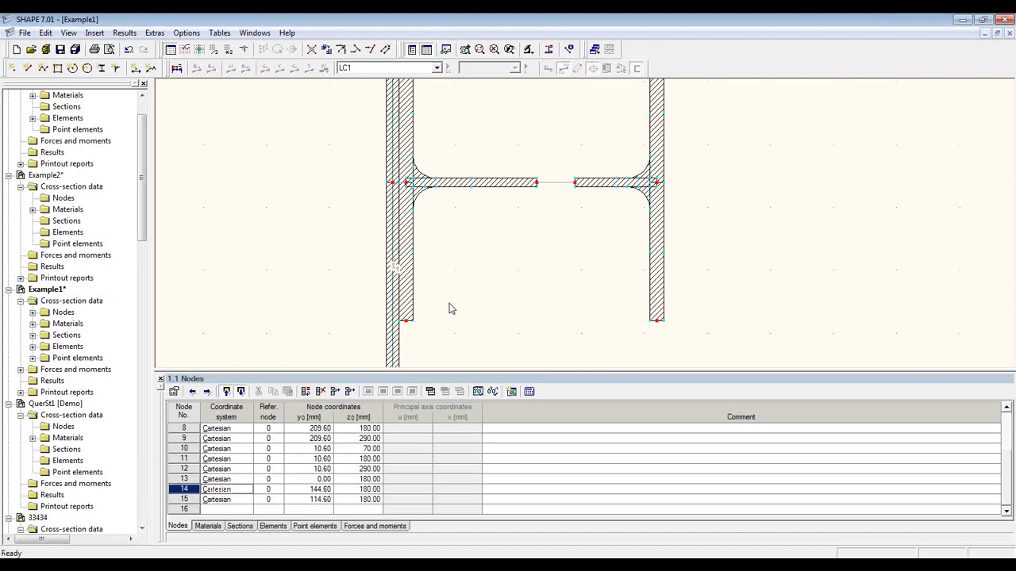
mouse_move(450, 306)
middle_mouse_down()
mouse_move(476, 253)
mouse_move(513, 254)
mouse_move(530, 240)
middle_mouse_up()
scroll(485, 264, "up", 4)
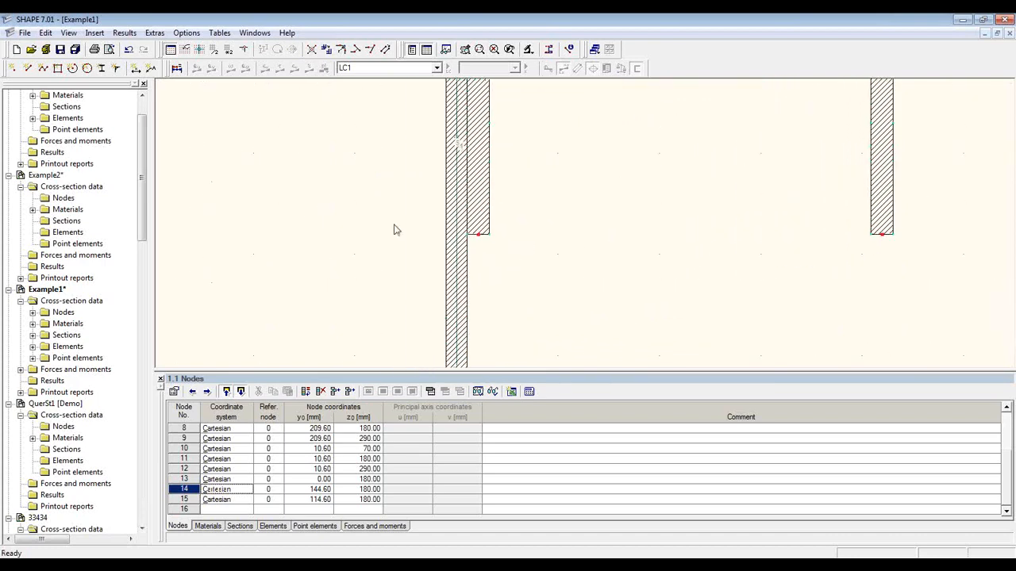
left_click(117, 72)
left_click_drag(171, 89, 225, 129)
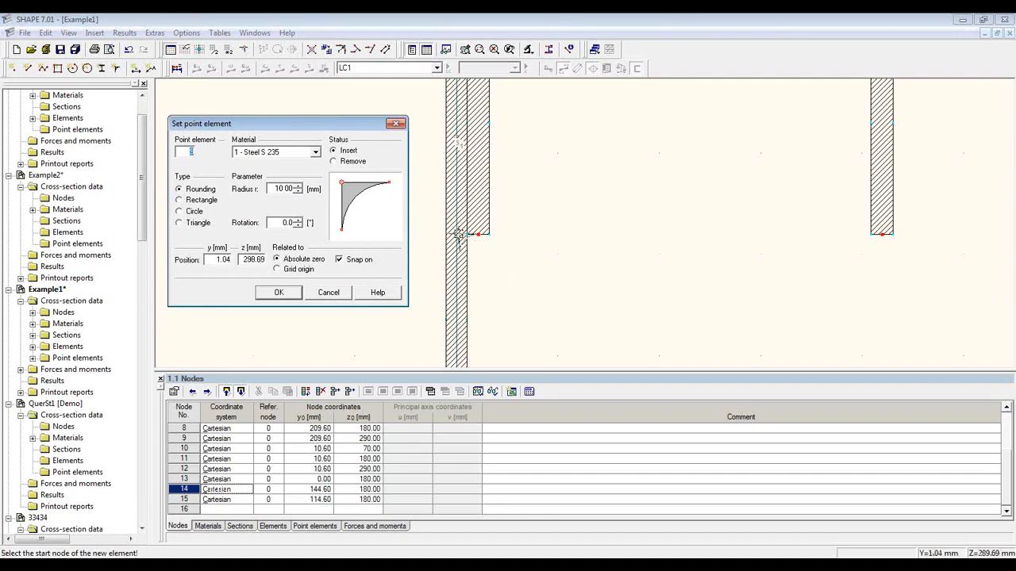
scroll(466, 236, "up", 1)
scroll(465, 236, "up", 1)
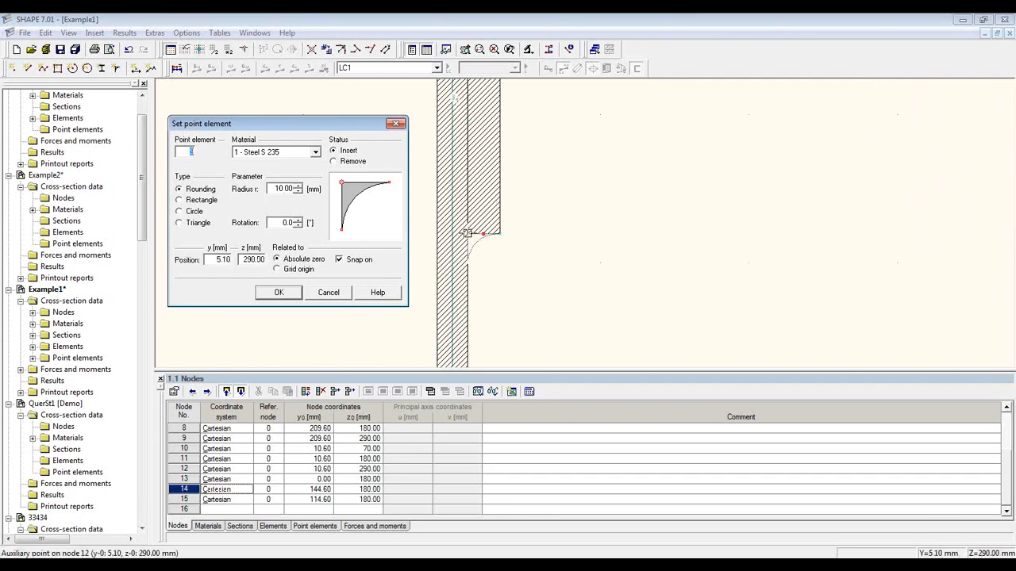
left_click(467, 233)
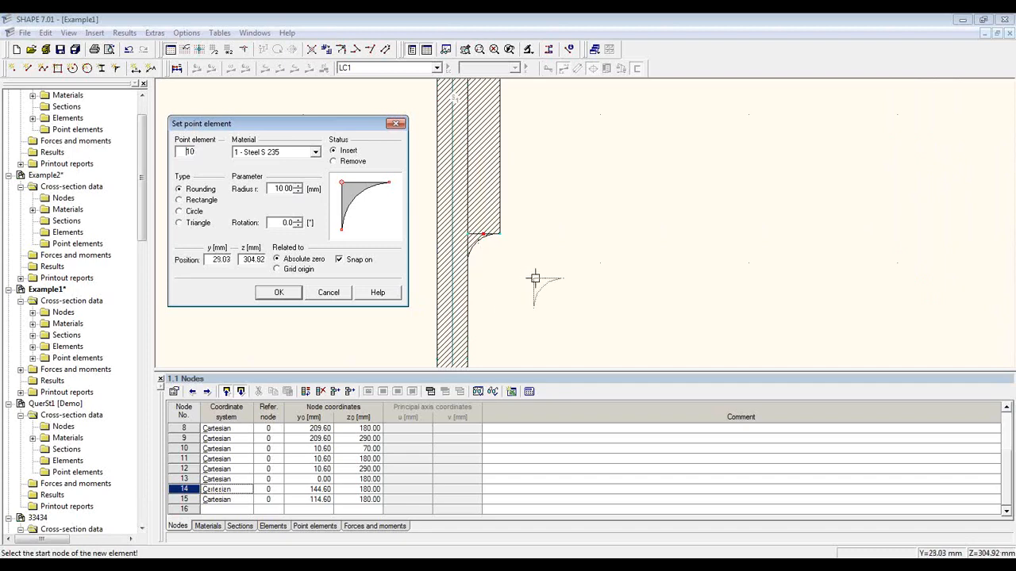
Set a second 10 mm rounding, rotated -90°, between the IPE 500 web and the upper end of the HE-A 220's left flange.
middle_click_drag(564, 118, 589, 348)
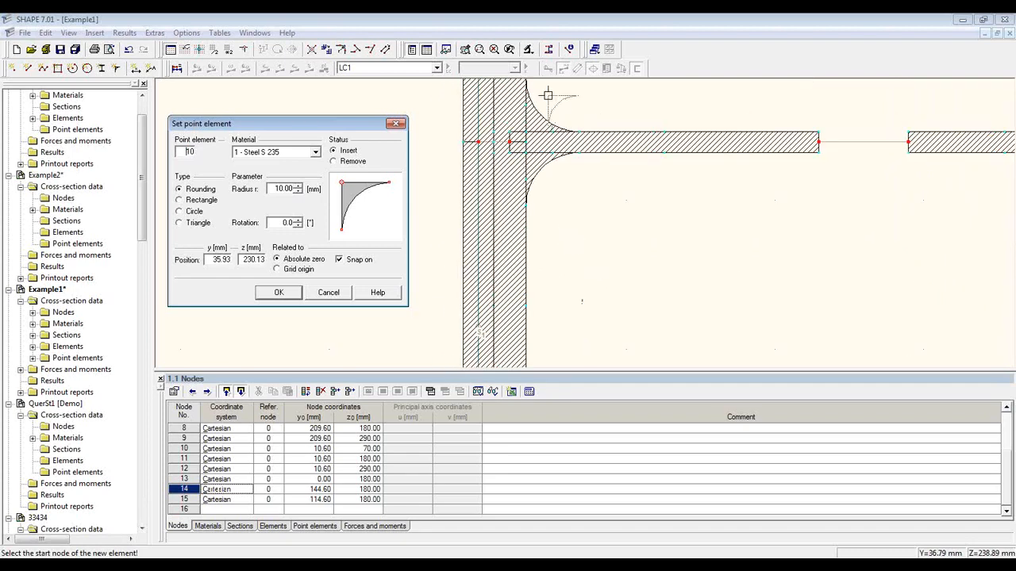
middle_click_drag(585, 104, 564, 328)
left_click(297, 226)
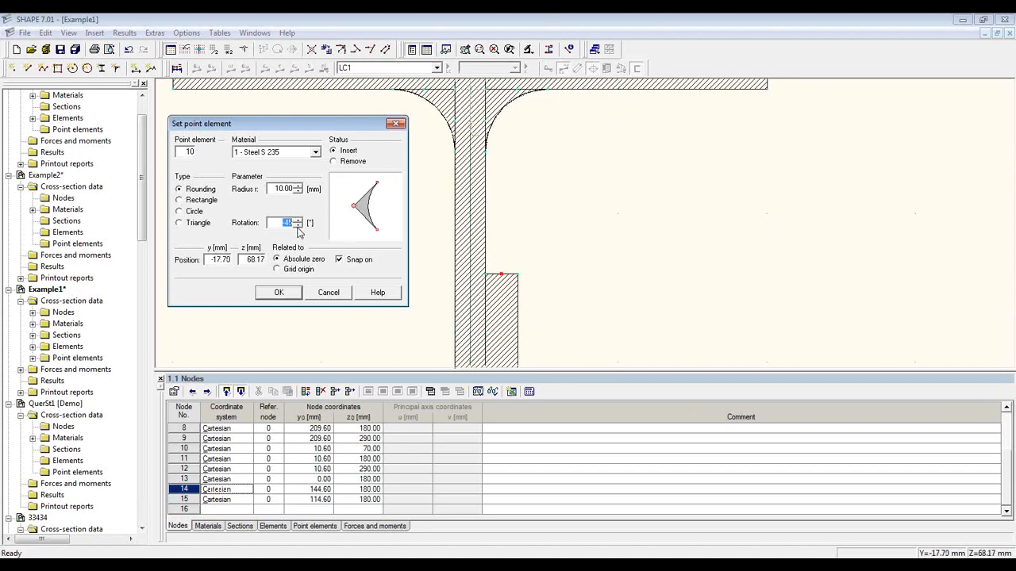
left_click(297, 225)
left_click(487, 273)
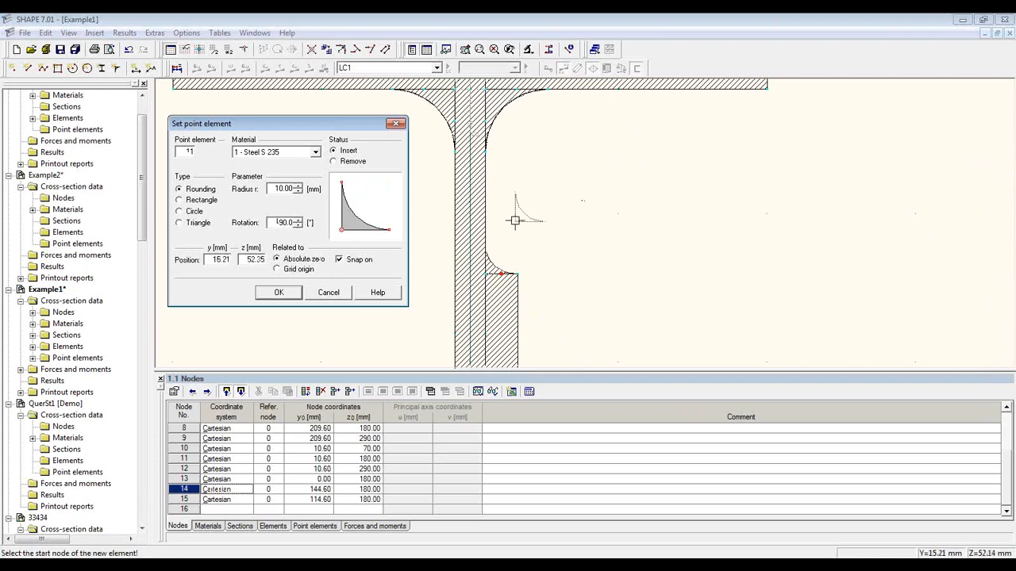
key("Escape")
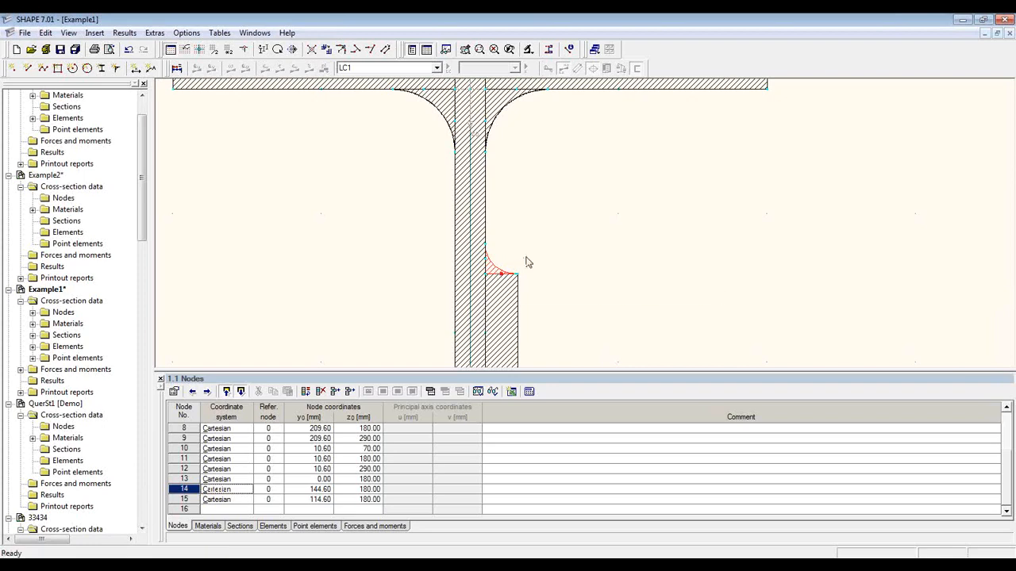
left_click(549, 252)
scroll(549, 252, "down", 10)
middle_click_drag(578, 277, 486, 191)
scroll(488, 196, "down", 3)
scroll(524, 314, "down", 1)
middle_click_drag(519, 307, 560, 273)
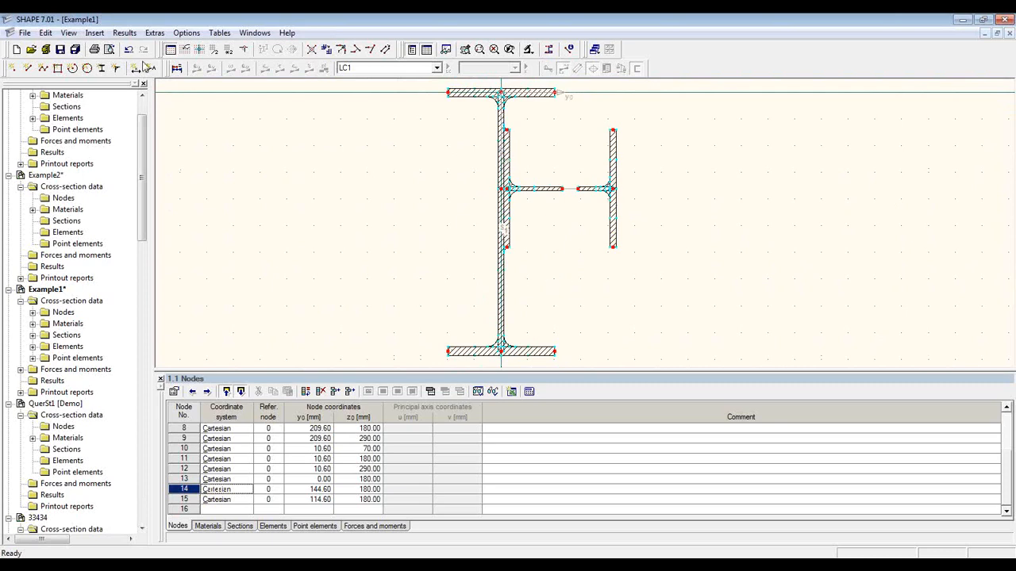
Run the plausibility check on the input data of the combined cross-section.
left_click(154, 33)
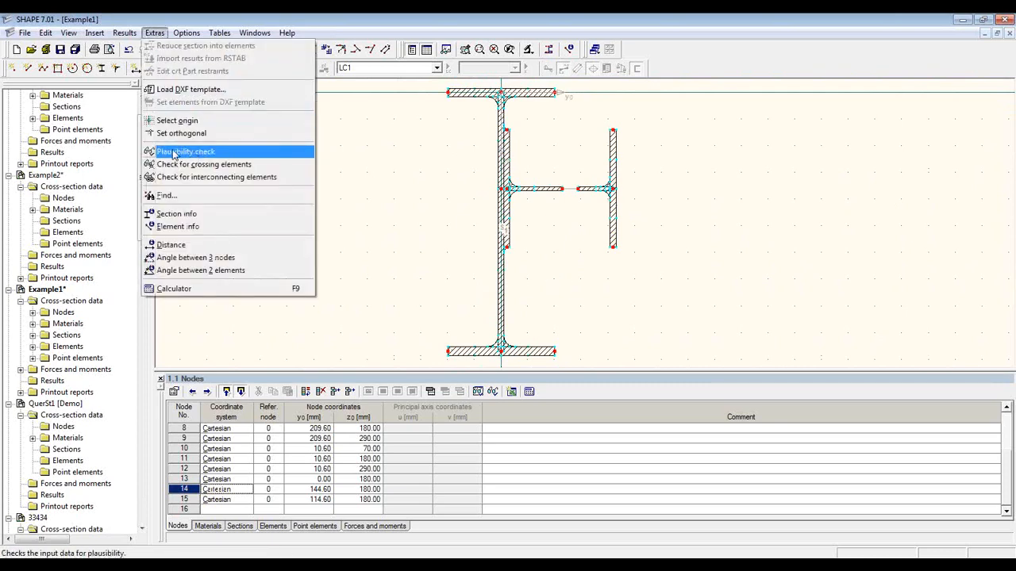
left_click(247, 154)
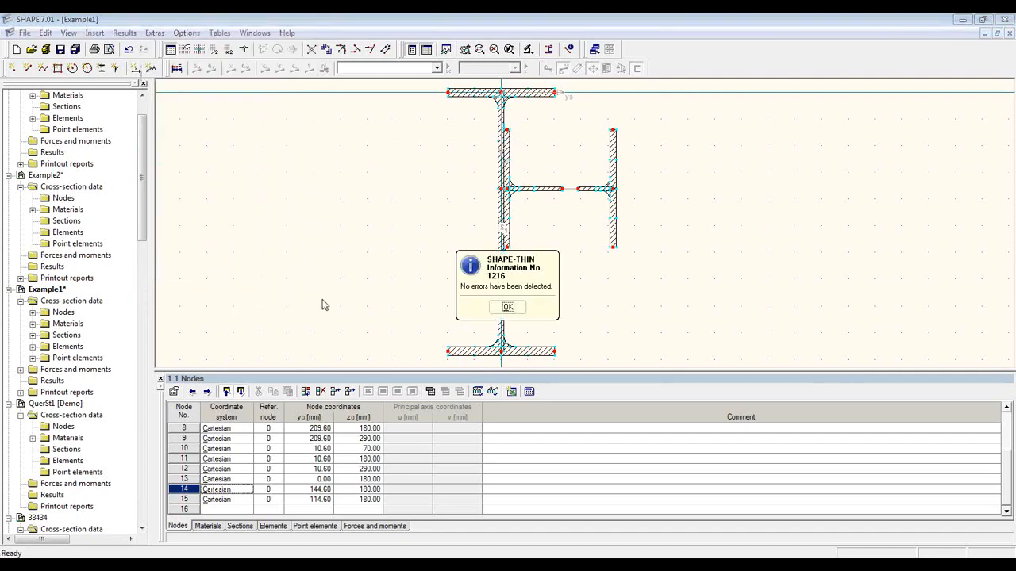
left_click(508, 308)
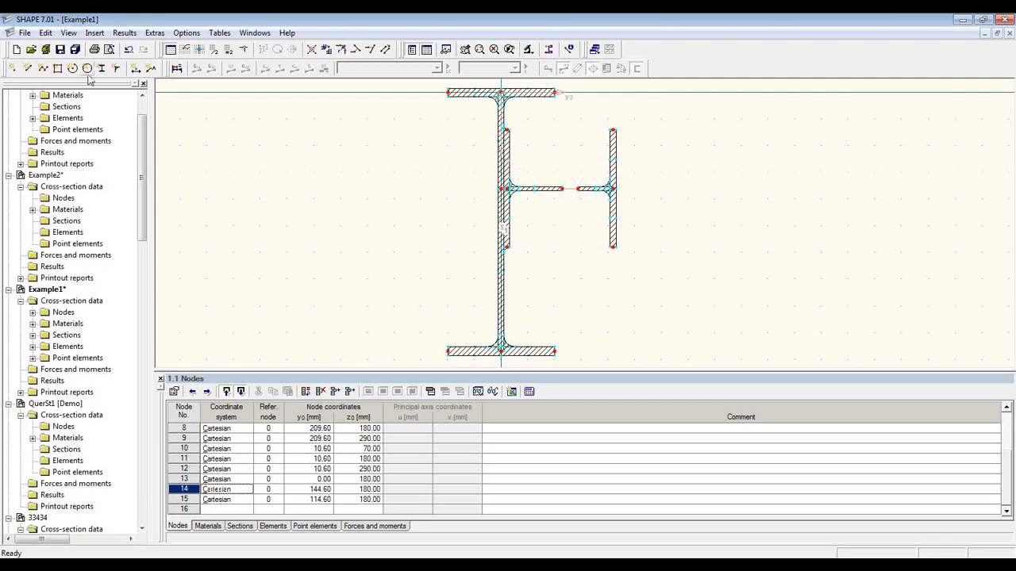
Calculate the cross-section and review its section properties table, including the choice of rows that can be shown.
left_click(176, 68)
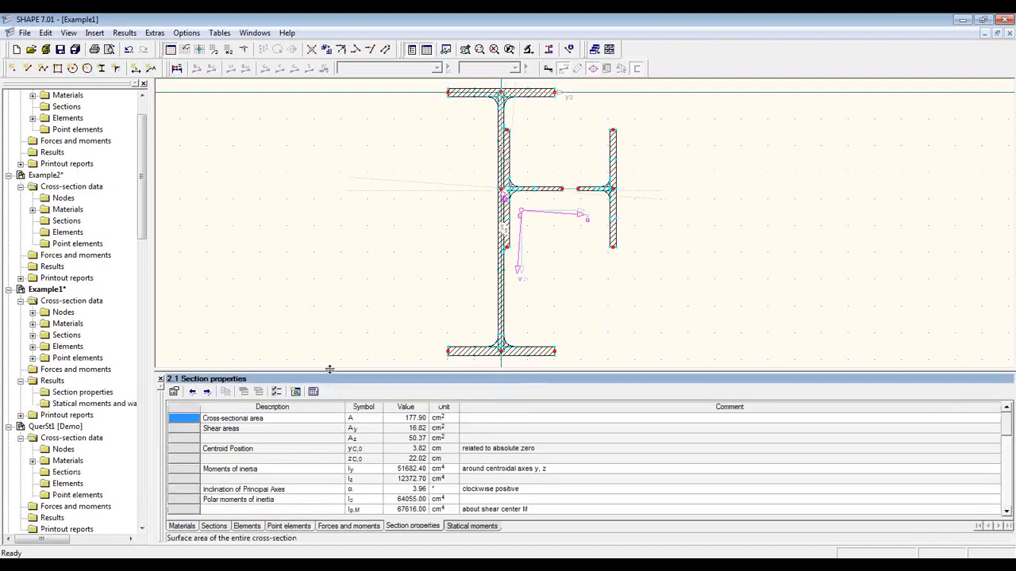
left_click_drag(331, 371, 333, 188)
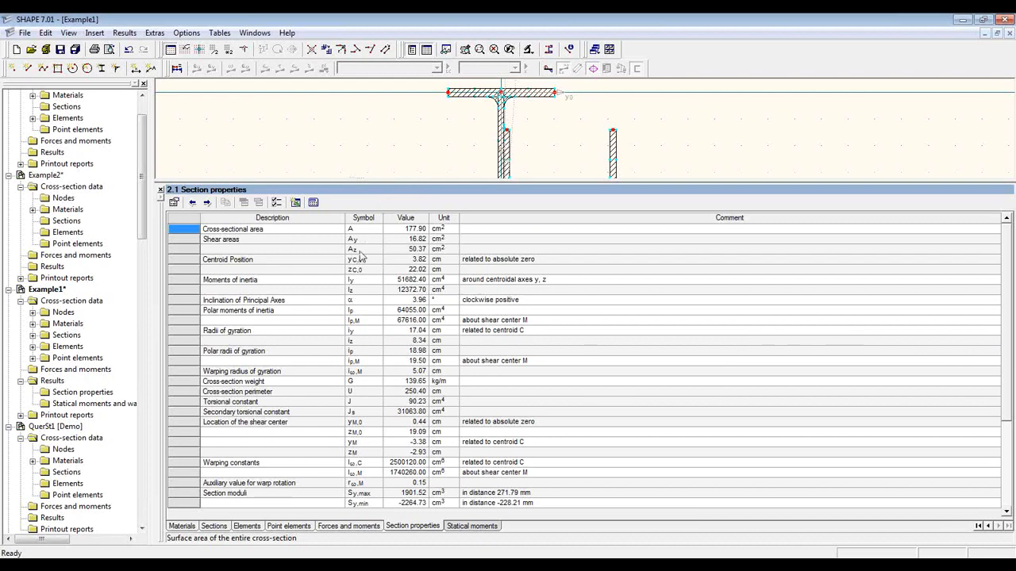
left_click(276, 203)
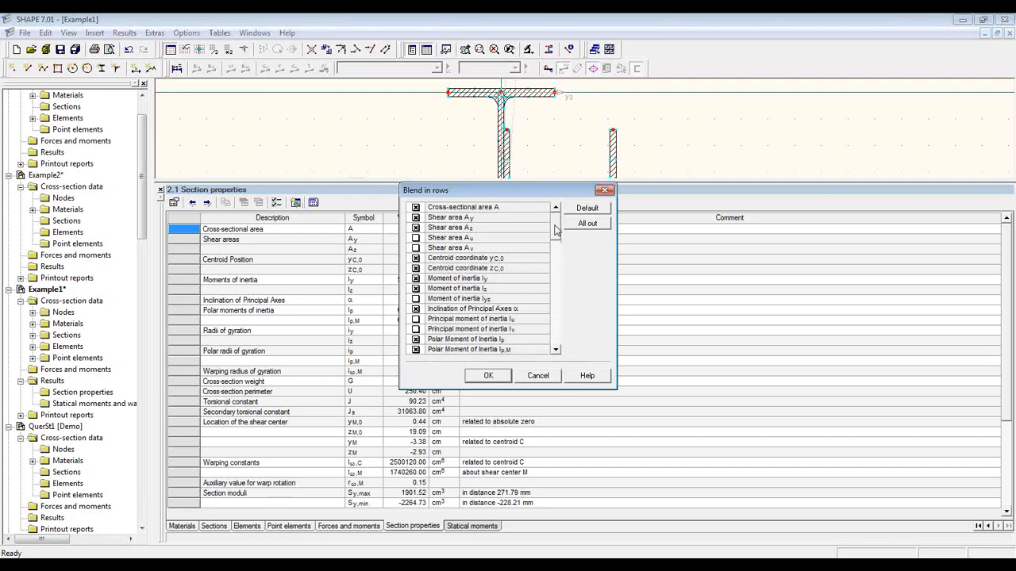
mouse_move(558, 231)
left_mouse_down()
mouse_move(557, 249)
mouse_move(557, 235)
left_mouse_up()
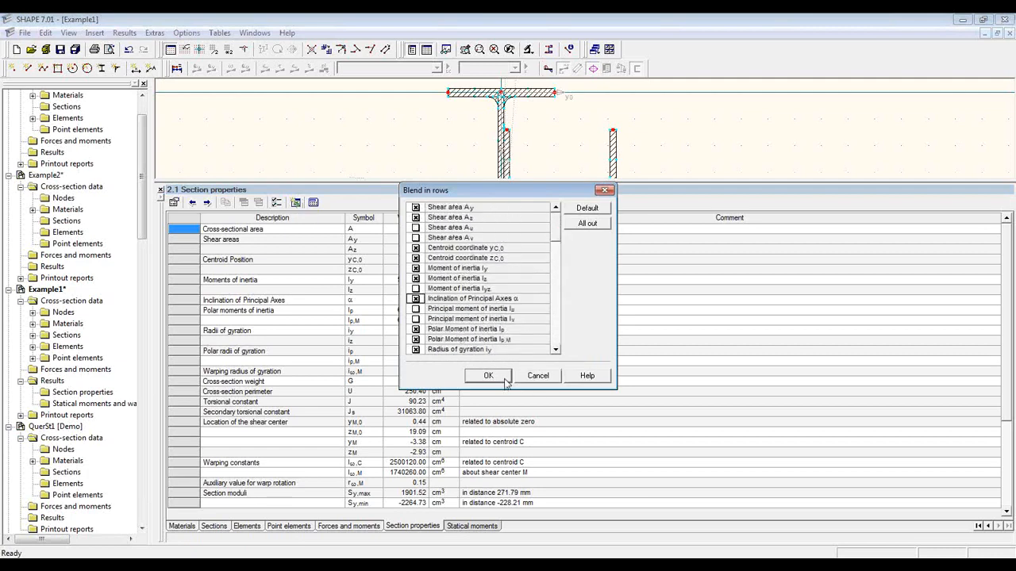
left_click(528, 379)
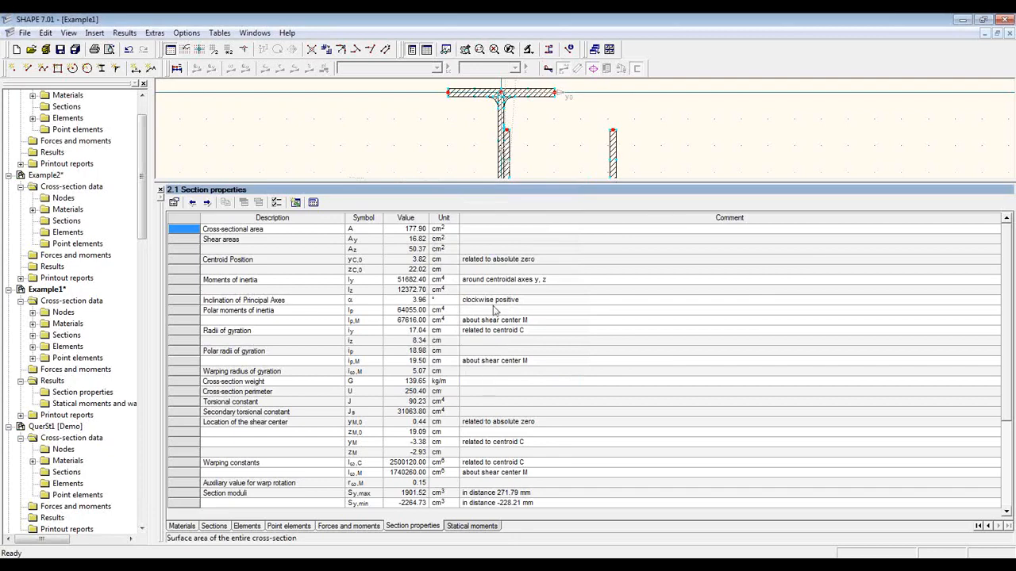
Examine the statical and warping moments in the table and as Q-u, Q-v, Omega and Q-Omega diagrams.
left_click(472, 527)
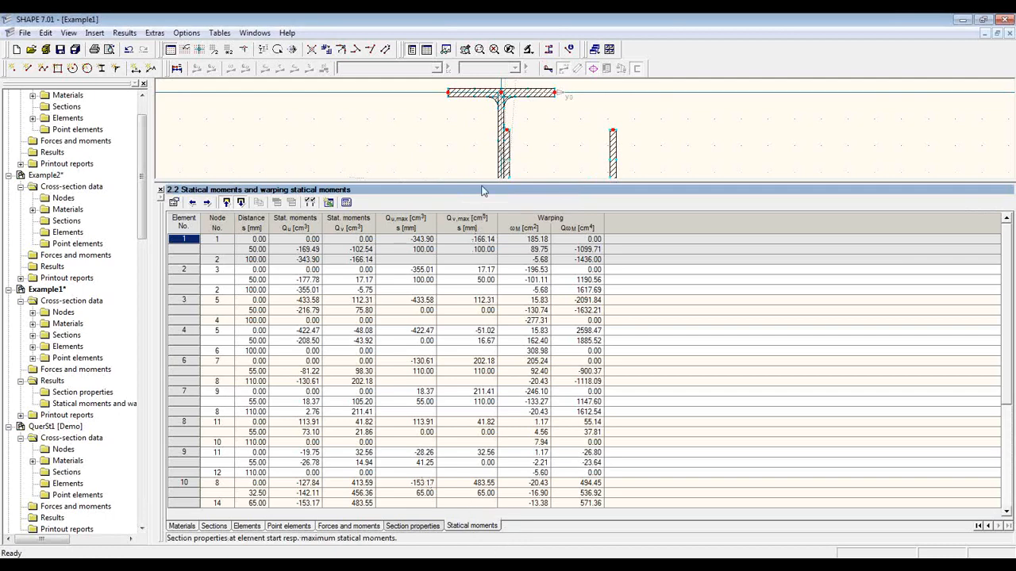
left_click_drag(482, 182, 474, 368)
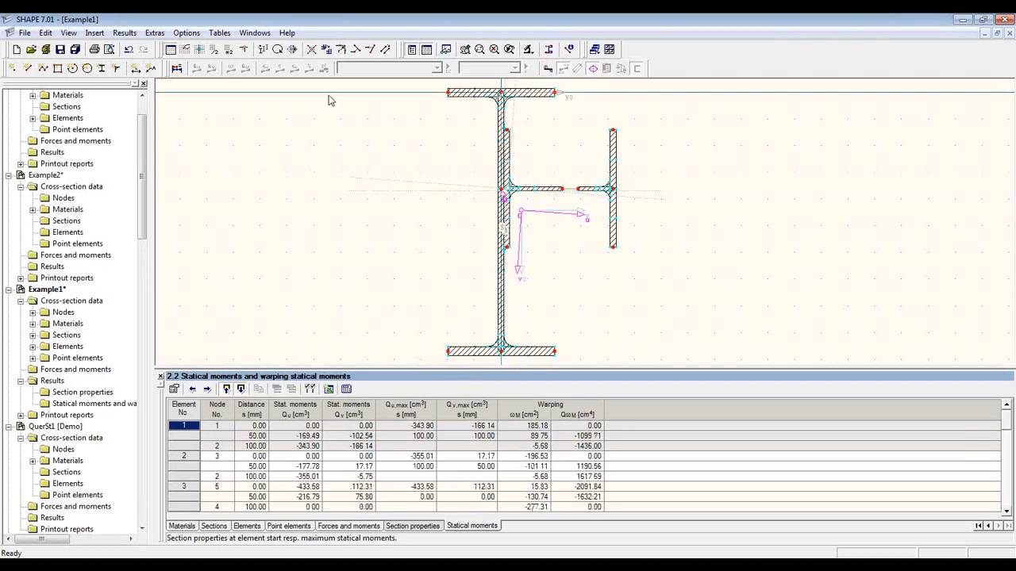
left_click(176, 68)
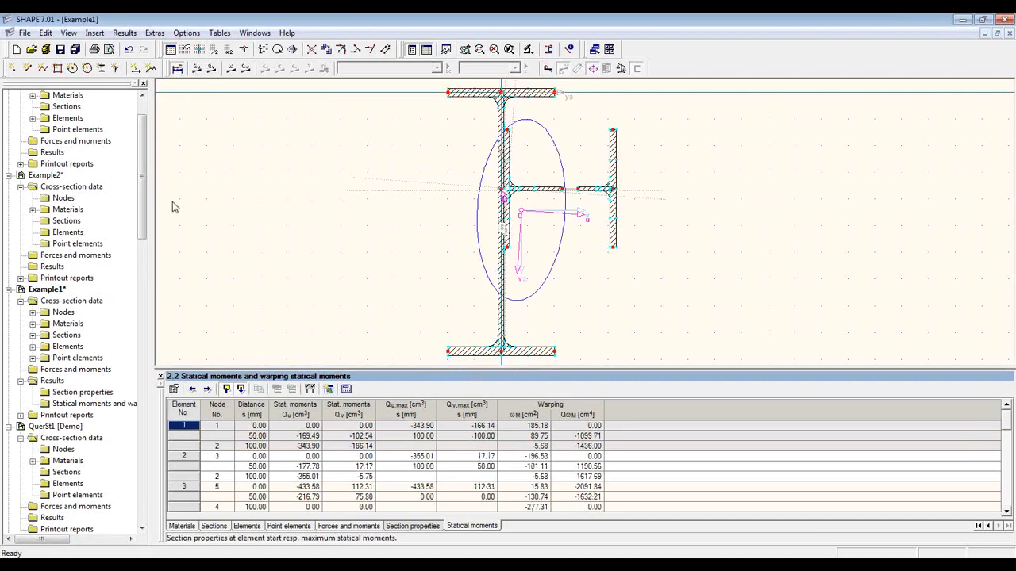
left_click(197, 68)
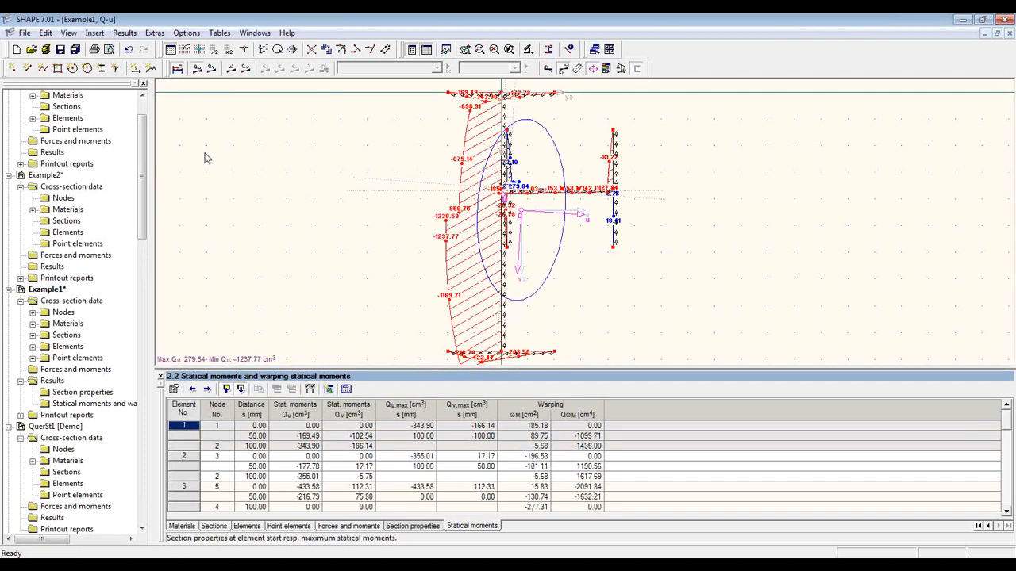
left_click(212, 68)
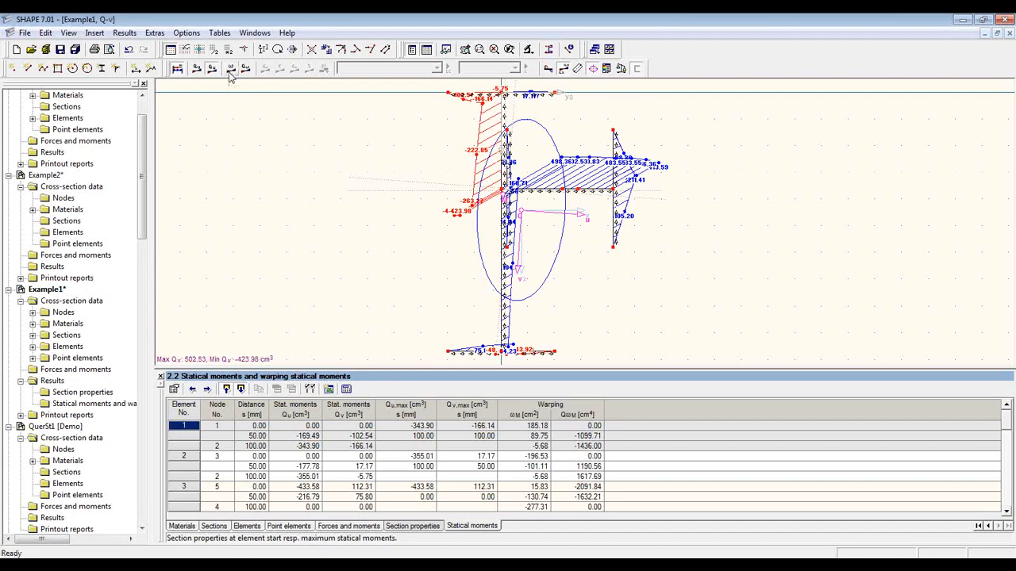
left_click(230, 70)
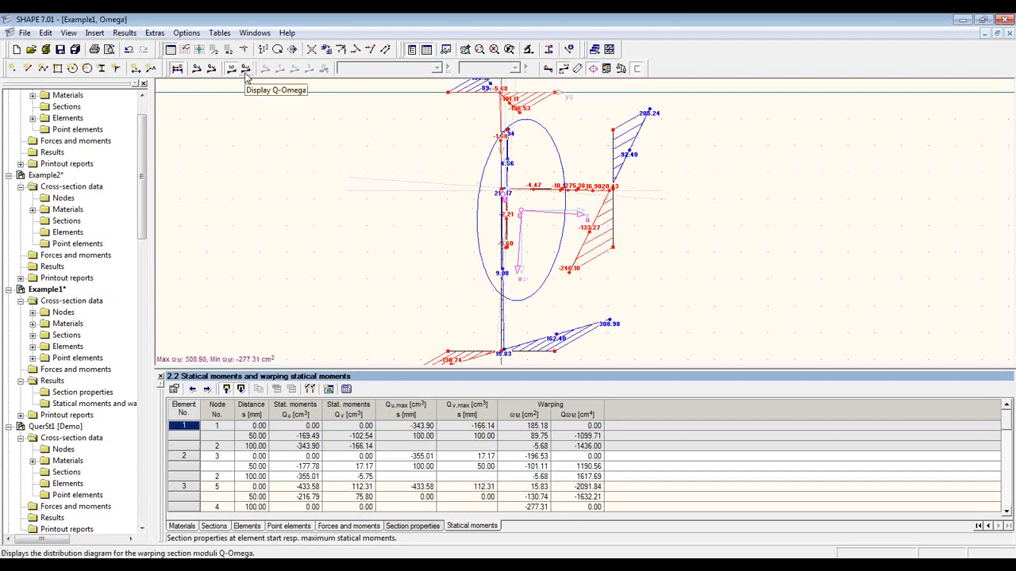
left_click(246, 70)
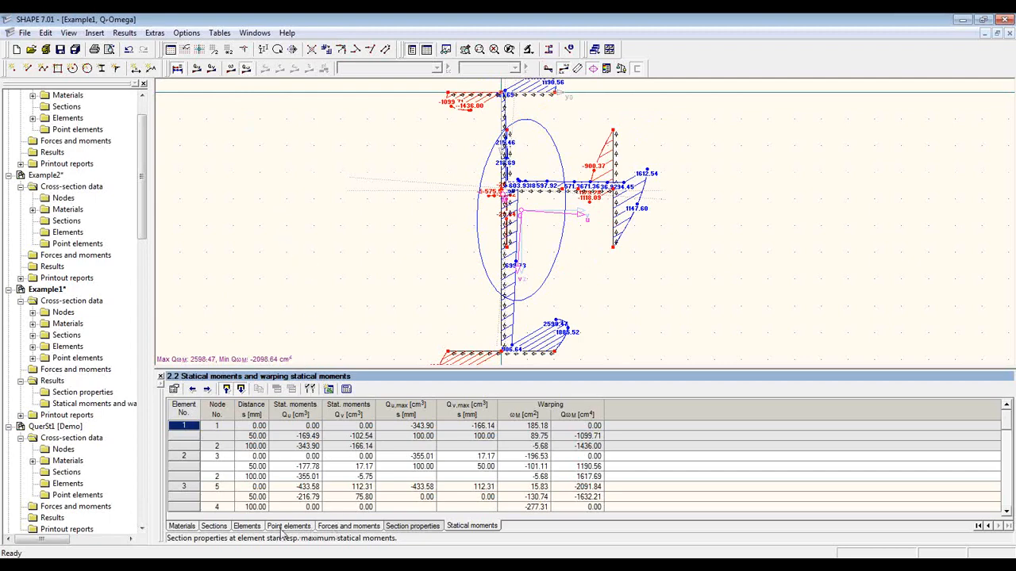
left_click(416, 528)
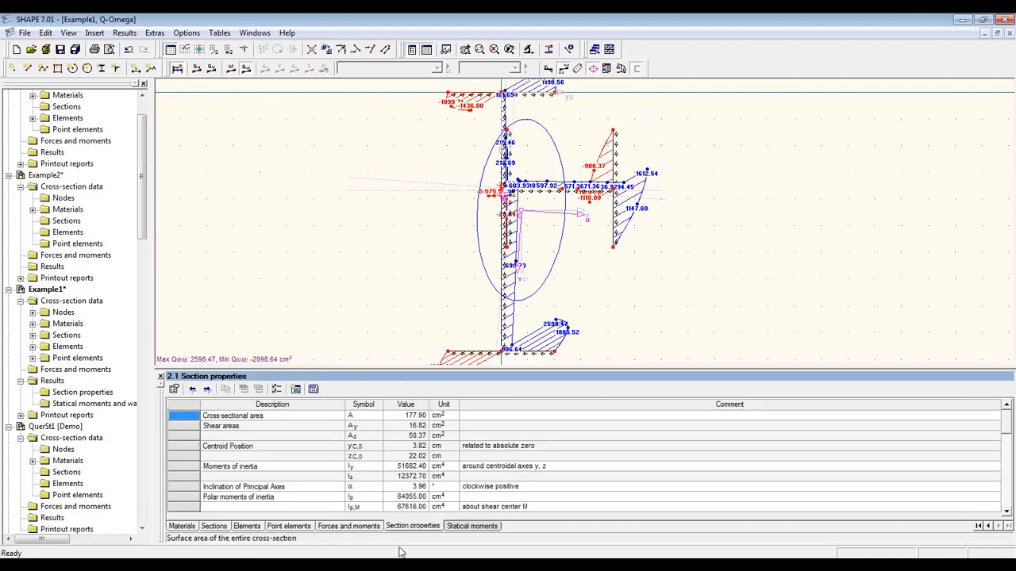
Define the LC1 forces at location x 0.00 mm: axial force -80 kN, bending moments M-u 50 kNm and M-v 10 kNm.
left_click(356, 528)
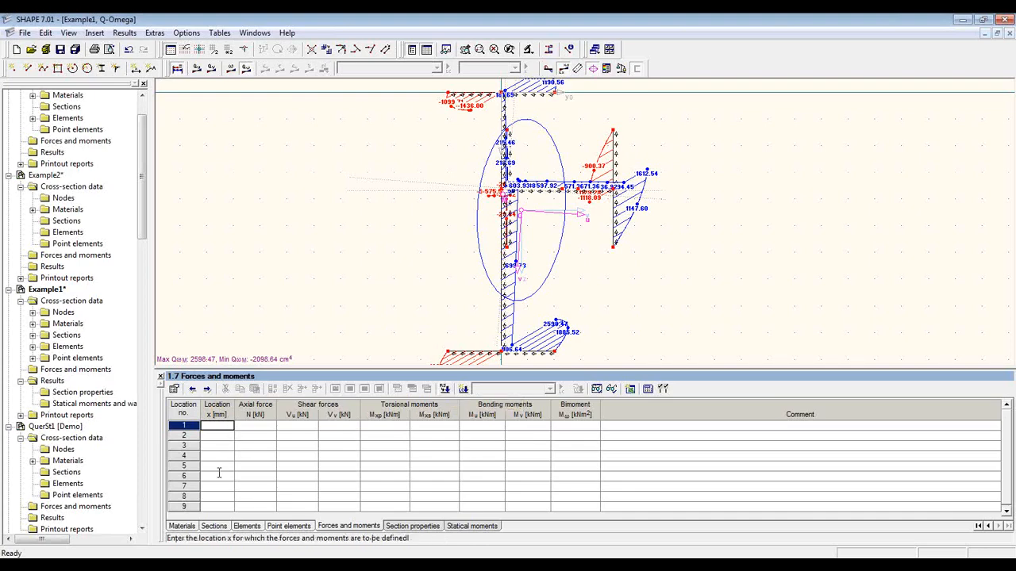
type("0.0")
key("Return")
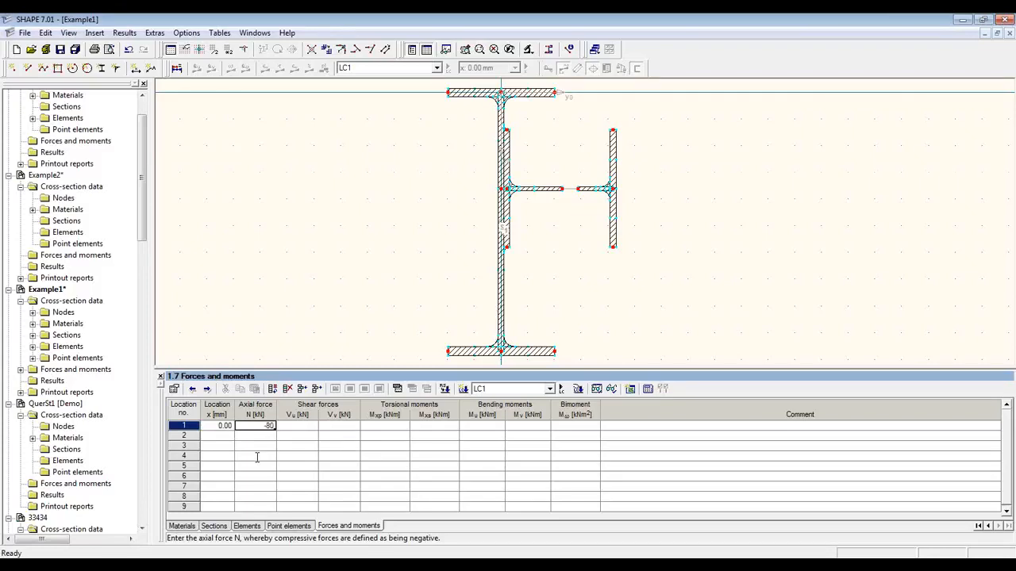
key("Tab")
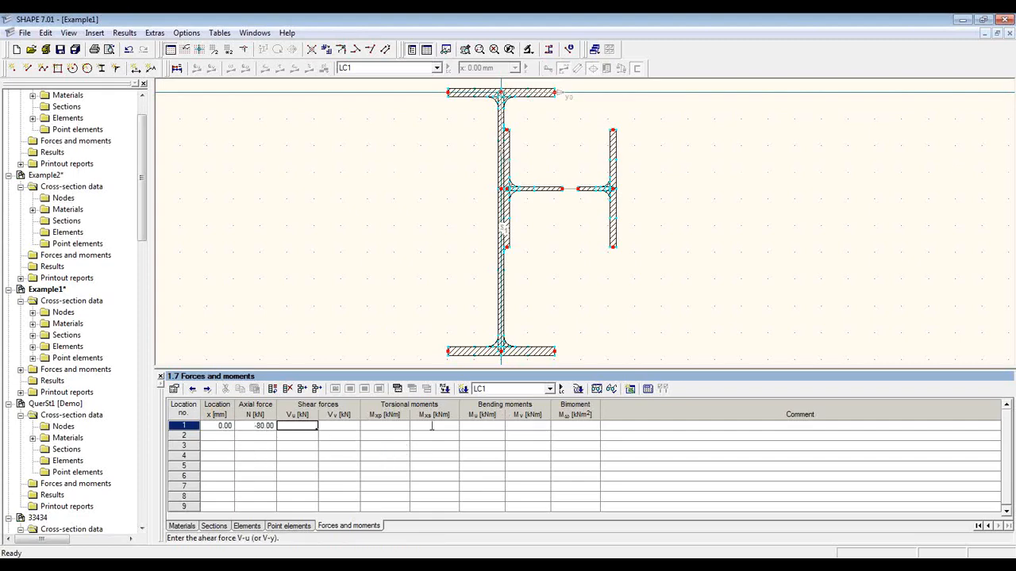
left_click(480, 425)
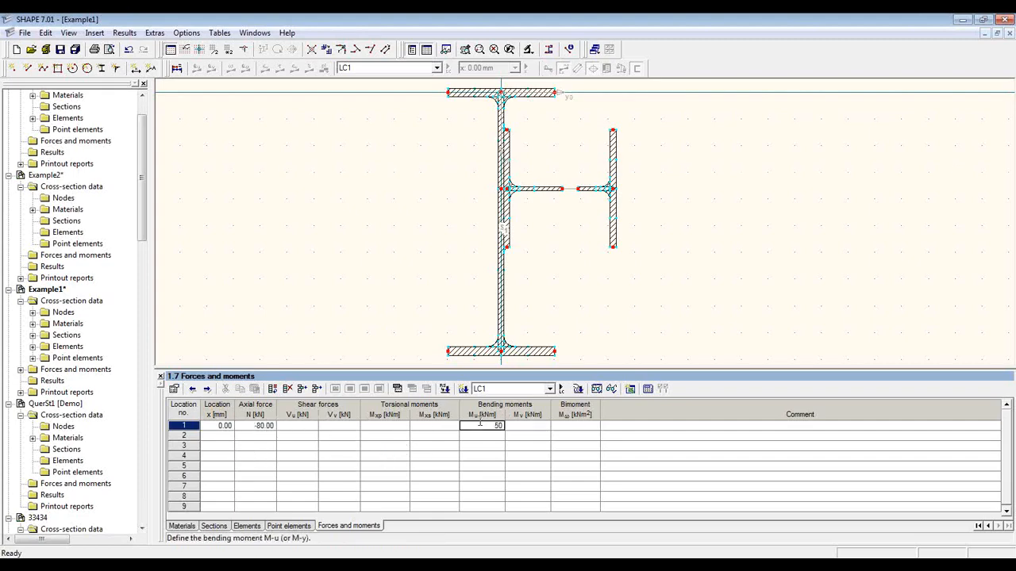
type("50")
key("Tab")
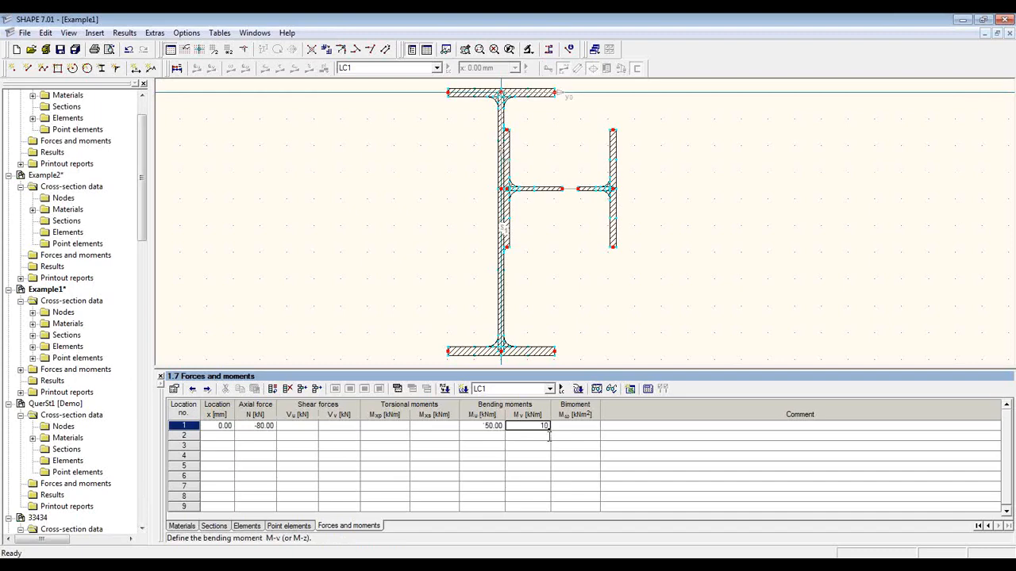
left_click(548, 435)
Create load case LC2 at location x 0.00 mm with axial force -30 kN, M-u 50 kNm and M-v -10 kNm.
left_click(463, 388)
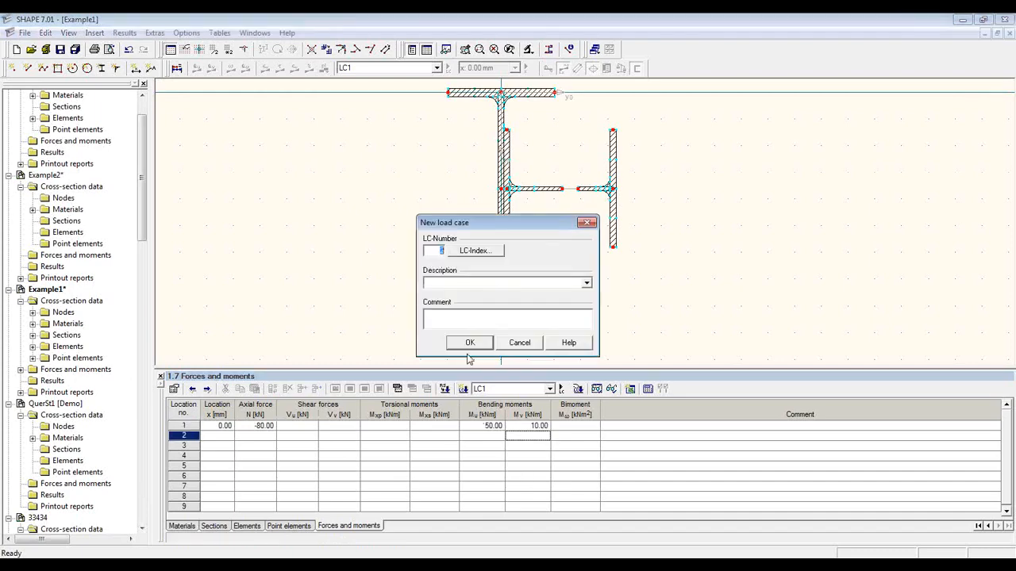
left_click(469, 344)
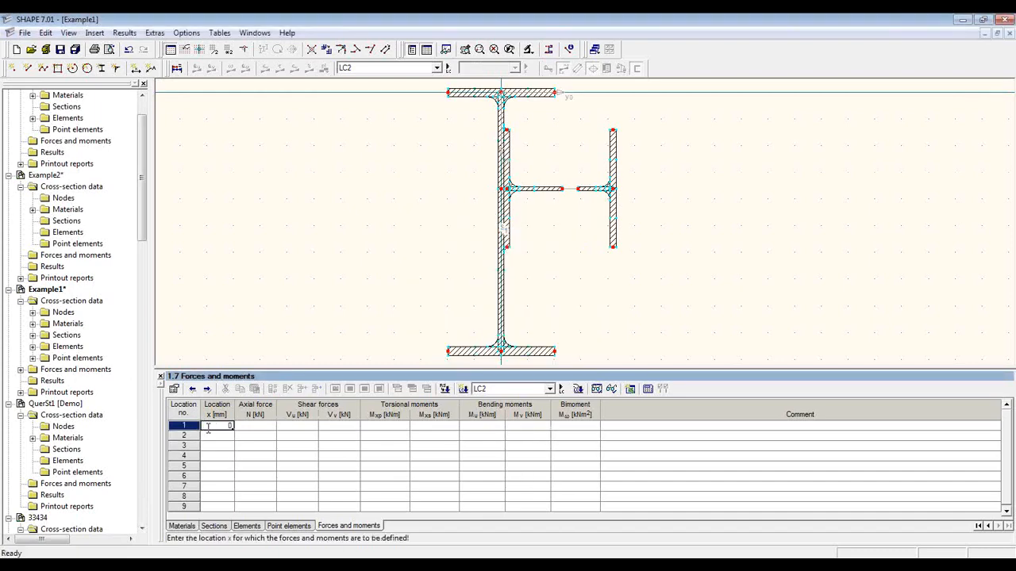
type("0.0")
left_click(254, 425)
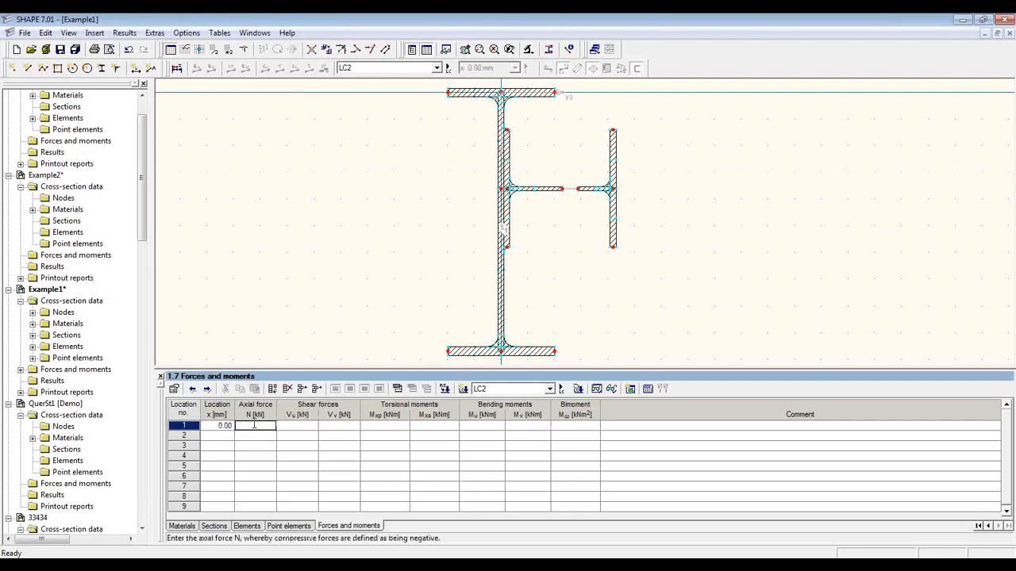
type("-30")
key("Return")
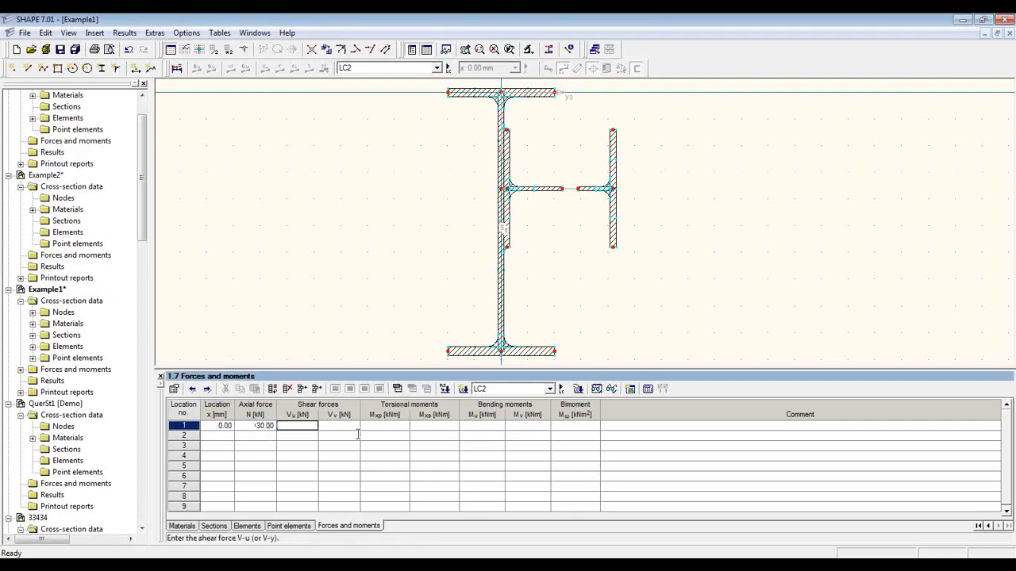
left_click(464, 428)
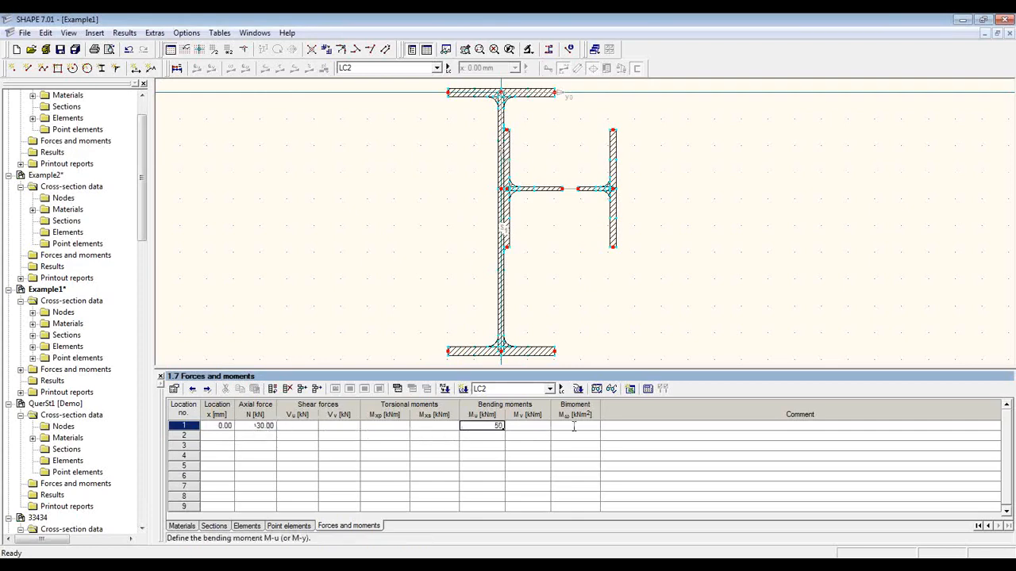
type("50")
left_click(529, 427)
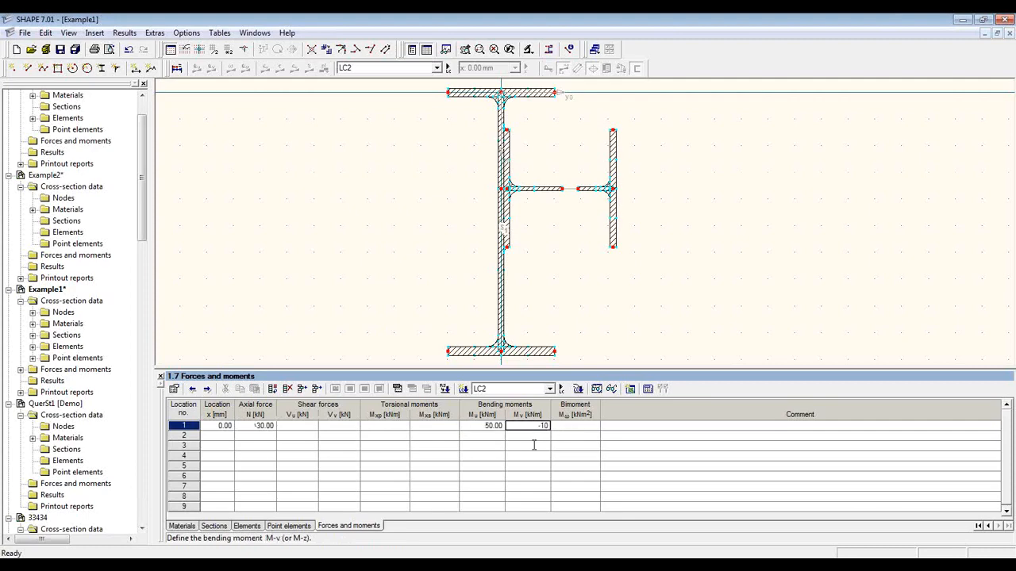
type("-10")
left_click(534, 446)
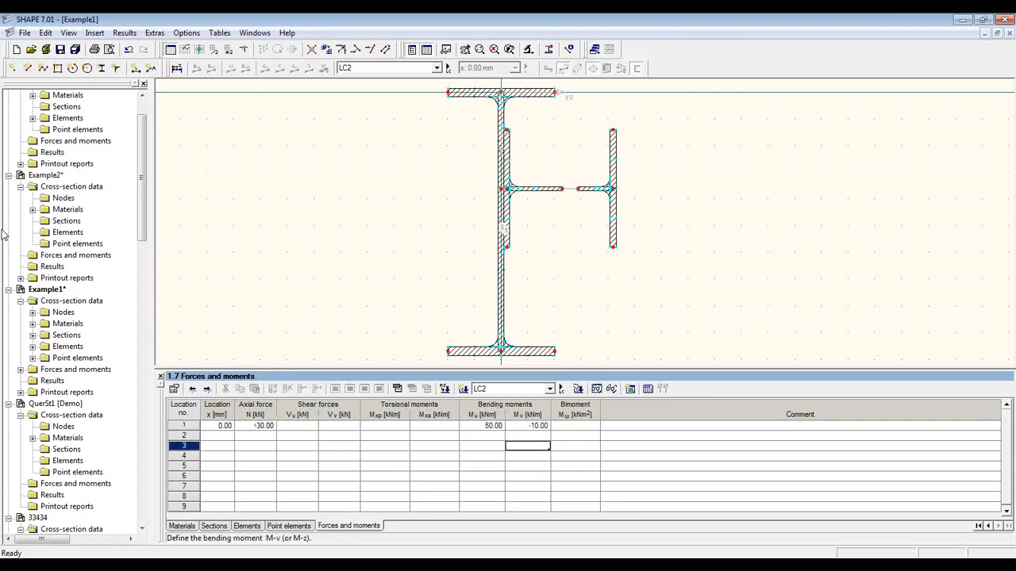
Calculate the stresses and review the normal, shear and equivalent stress results at location x 0.00 mm.
left_click(177, 69)
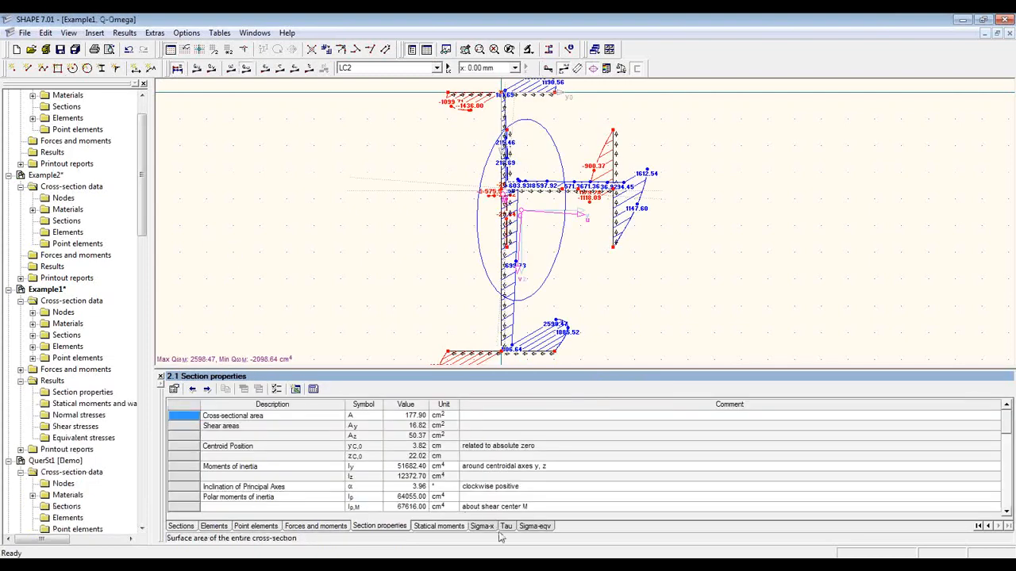
left_click(480, 527)
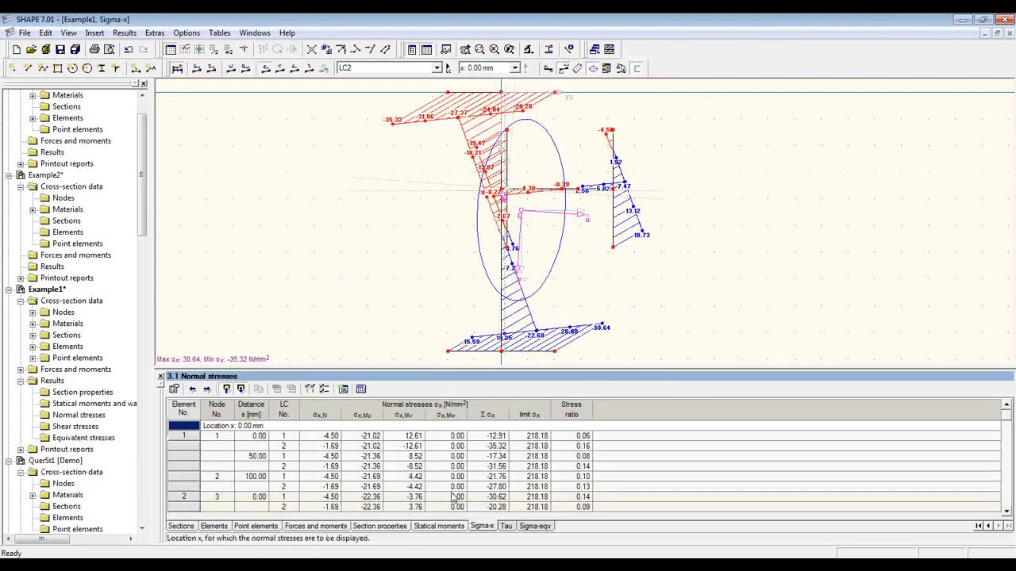
left_click_drag(420, 364, 438, 247)
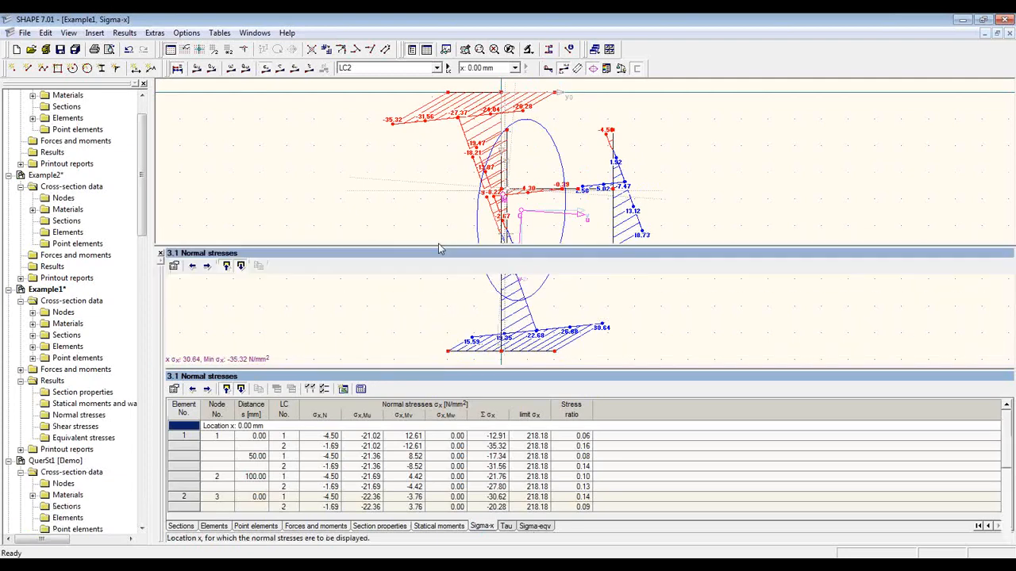
left_click(505, 526)
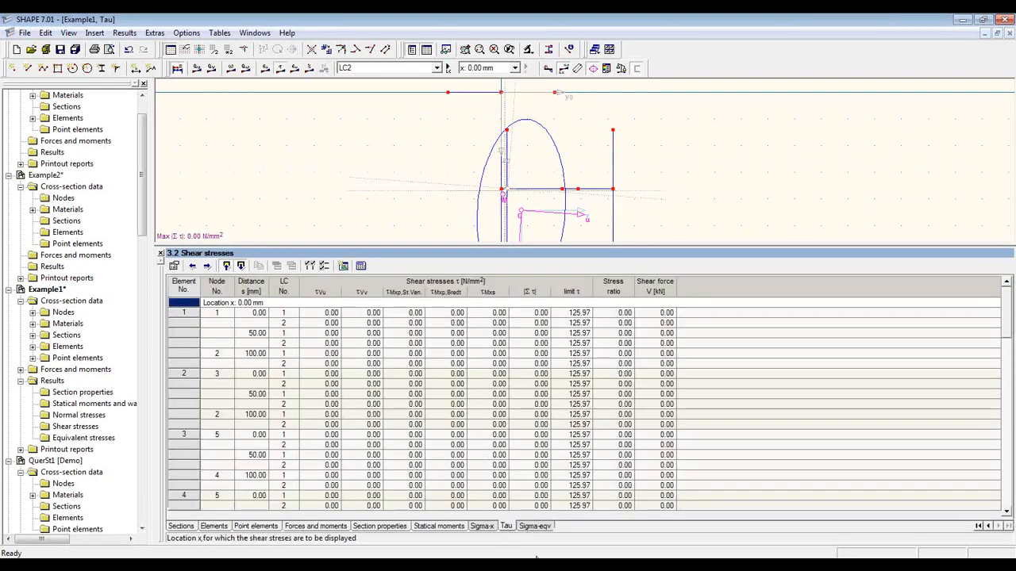
left_click(537, 527)
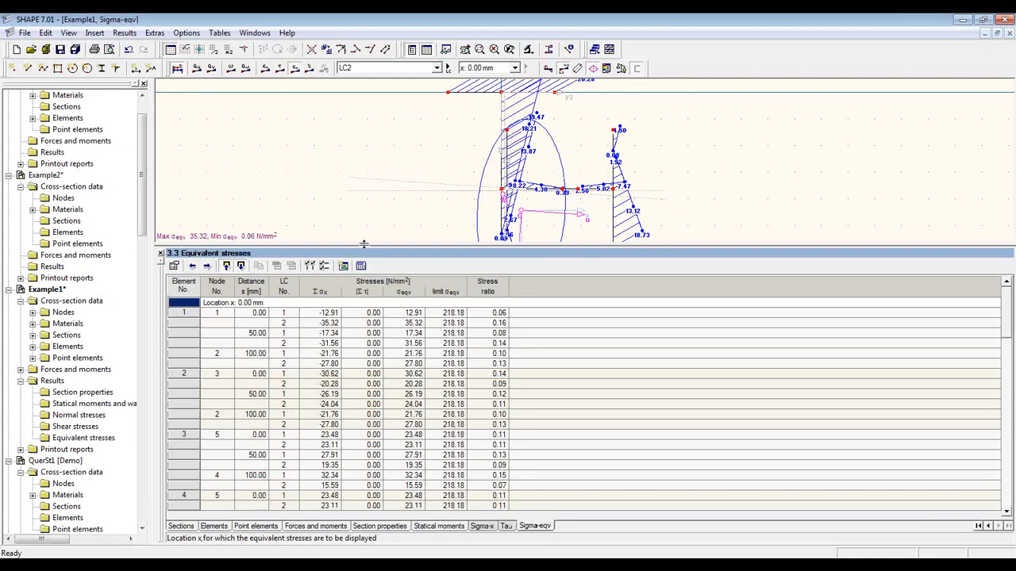
left_click_drag(364, 245, 362, 383)
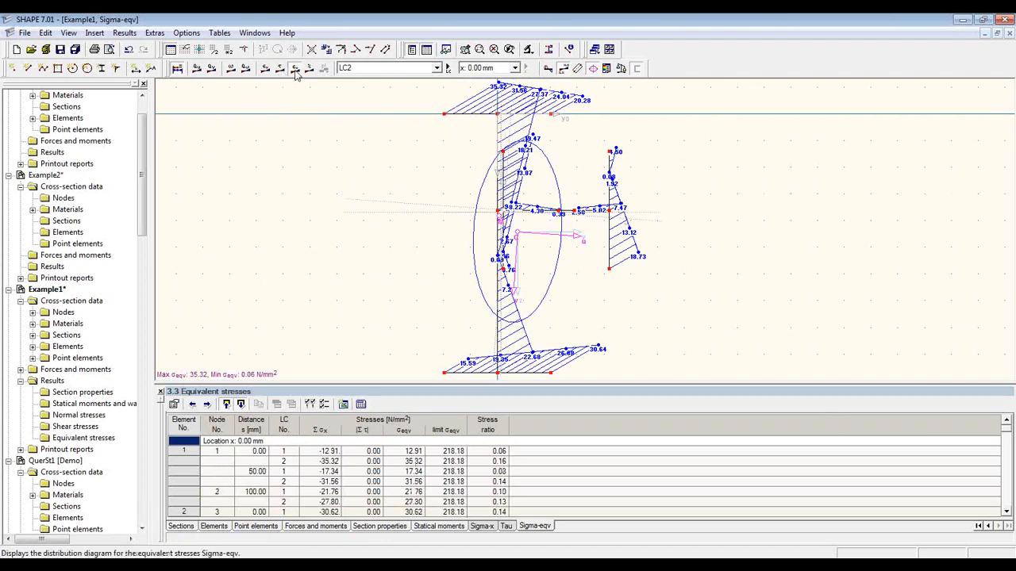
Send the equivalent stress diagram to printout report D1 with an image height of 50% of the page, without opening the report.
left_click(94, 49)
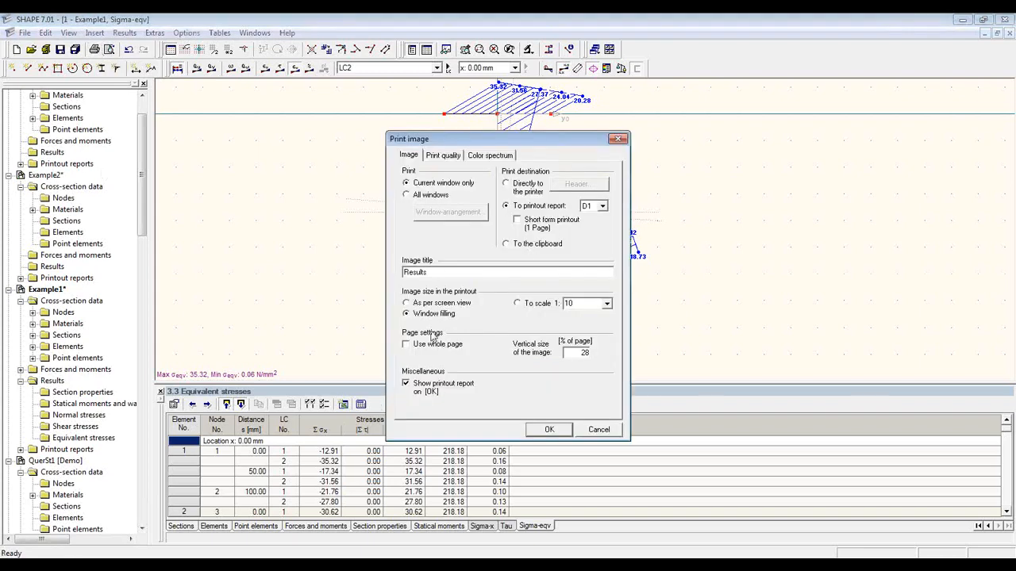
double_click(584, 353)
type("50")
left_click(420, 390)
left_click(549, 430)
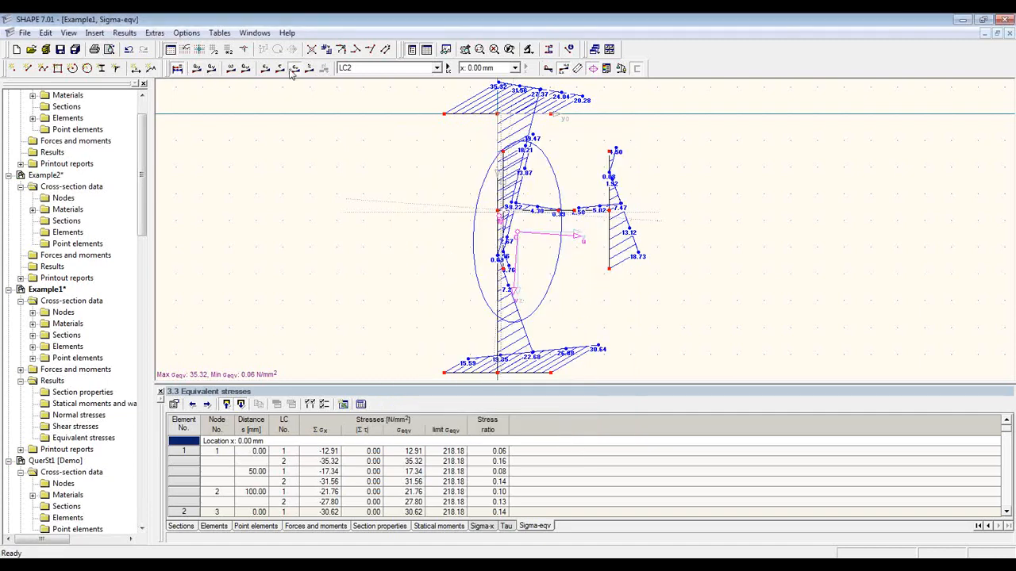
Display the normal stress Sigma-x diagram and print it to printout report D1 at the same image height, with the report opened.
left_click(264, 70)
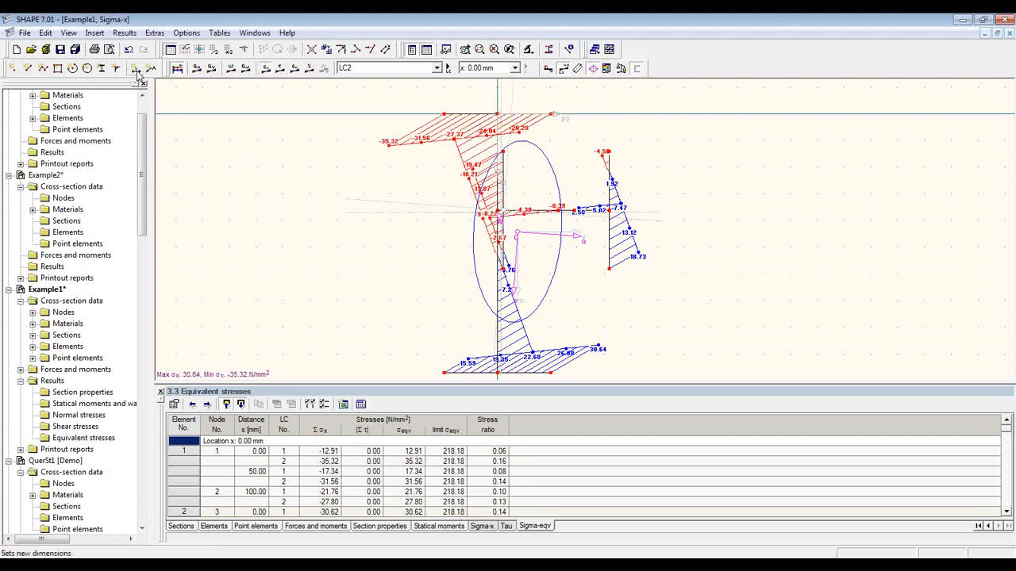
left_click(94, 49)
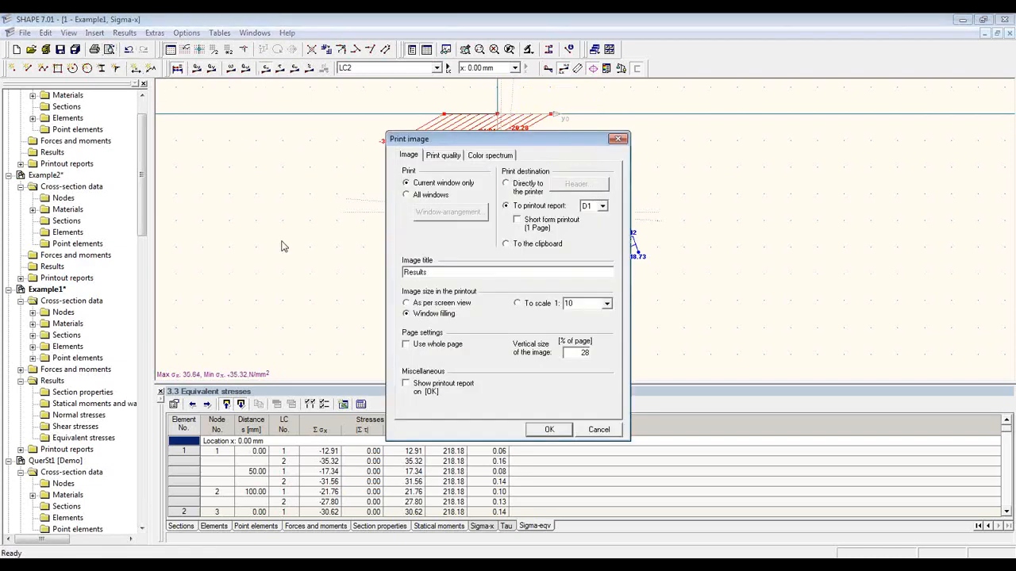
double_click(584, 353)
left_click(440, 391)
left_click(560, 432)
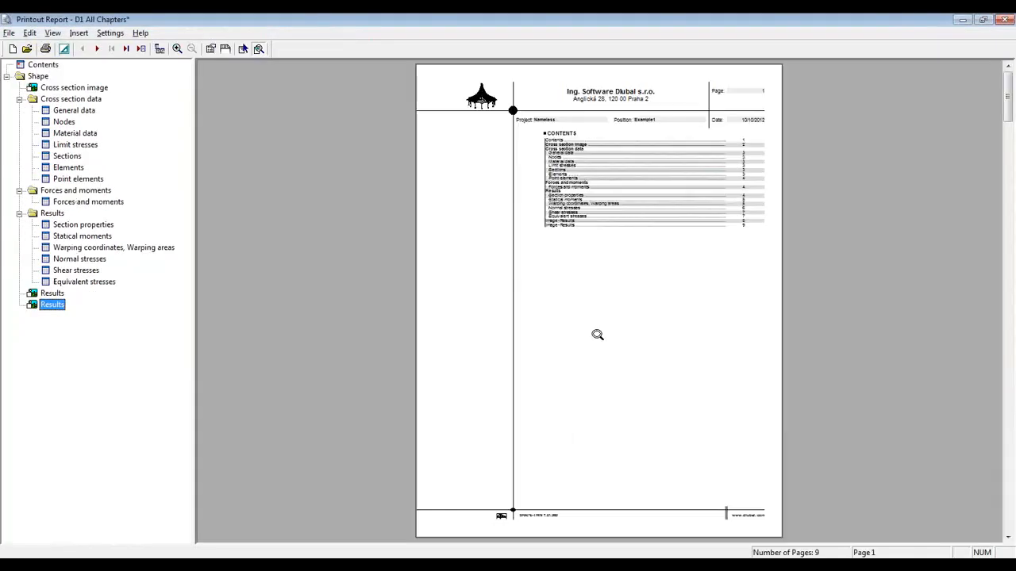
Examine the report's cross-section image, general data, section properties and the two result diagram pages.
left_click(64, 88)
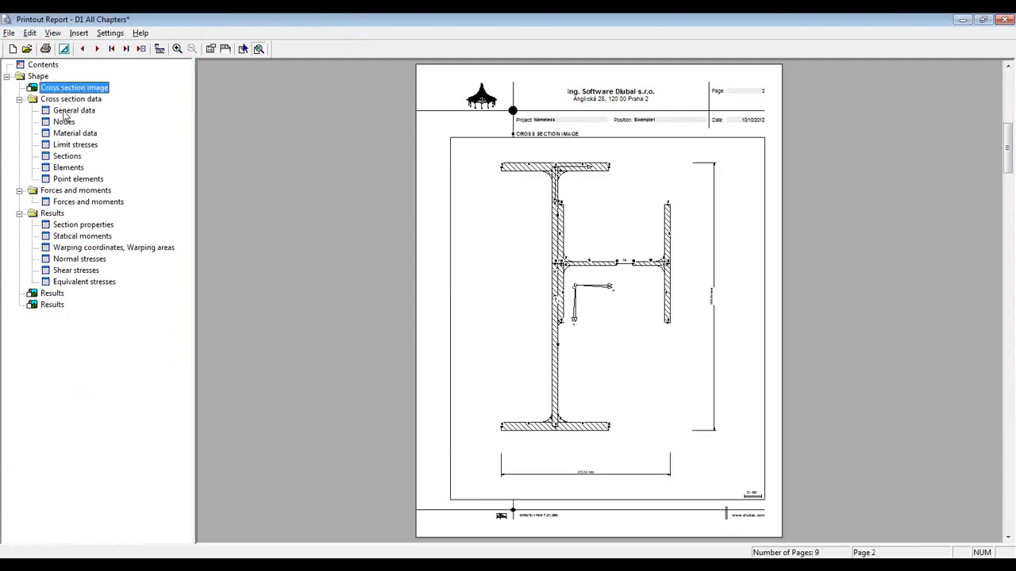
left_click(68, 111)
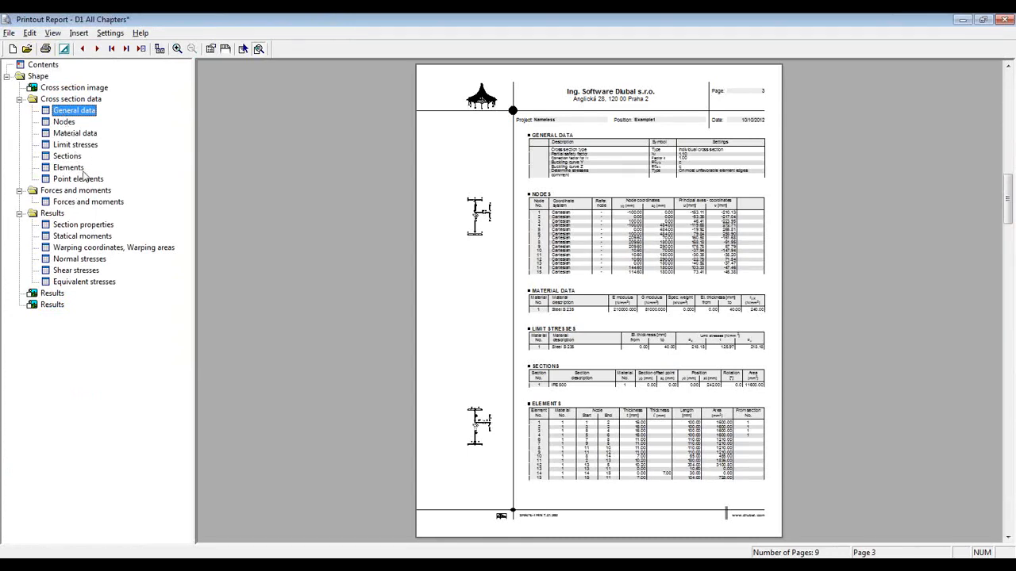
left_click(72, 226)
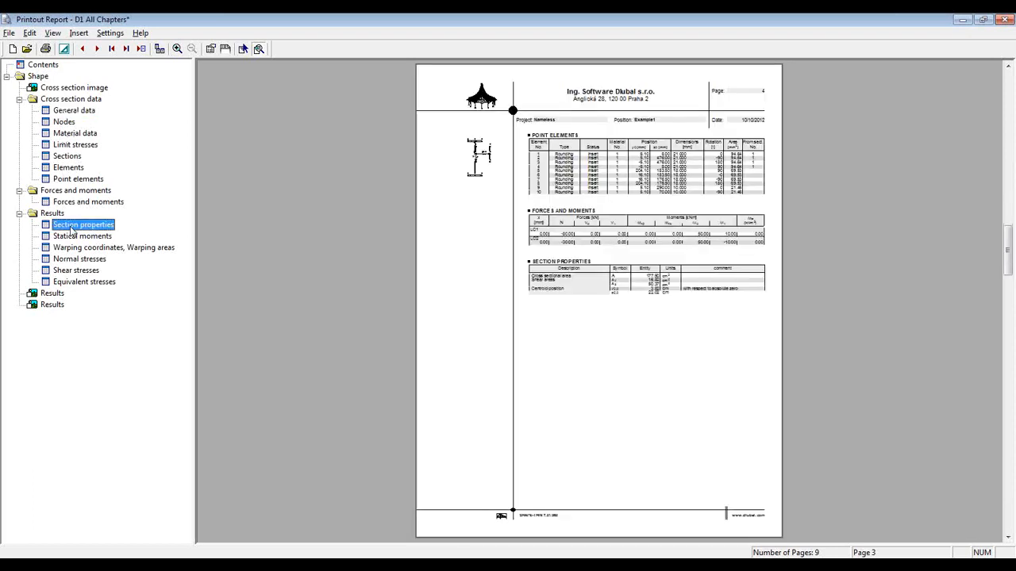
left_click(60, 293)
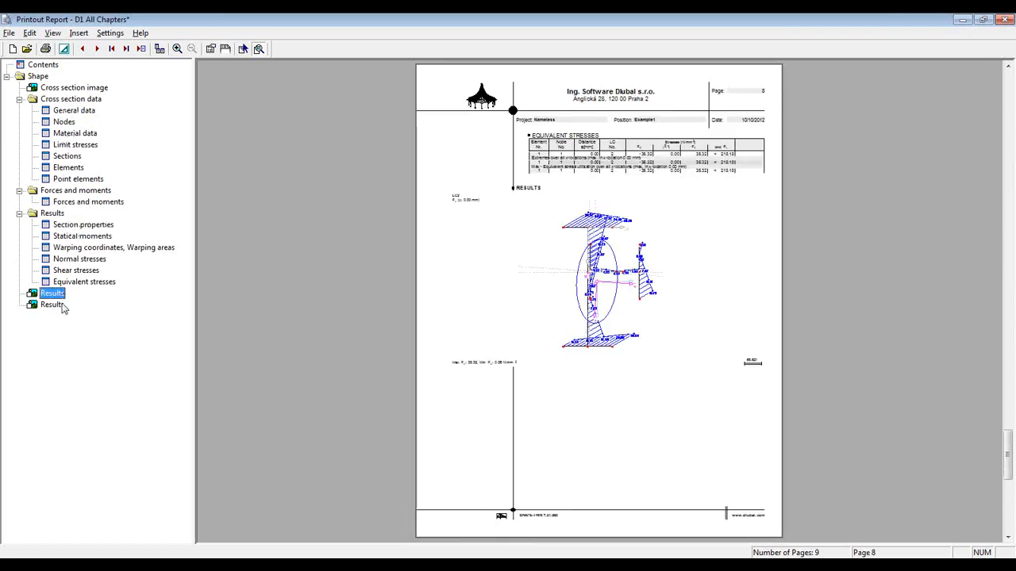
left_click(53, 305)
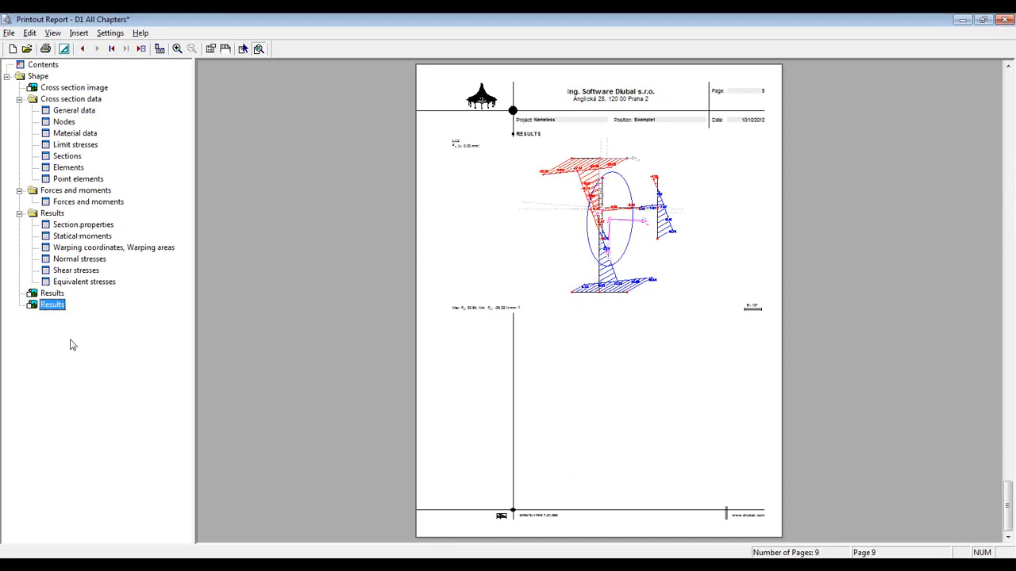
Check the report selection options for input data, load cases and results, and close the report without accepting its changes.
left_click(211, 48)
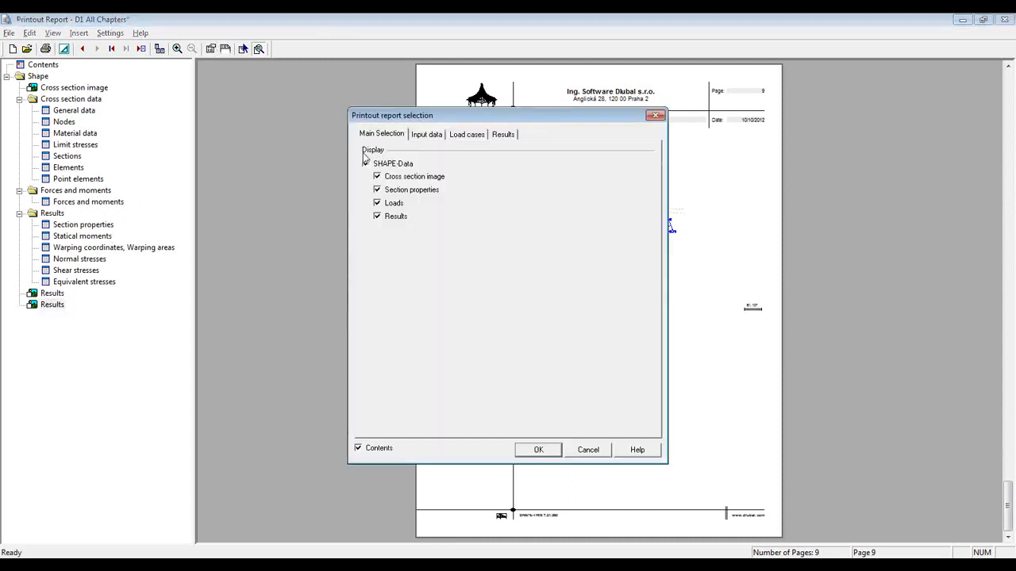
left_click(423, 137)
left_click(467, 136)
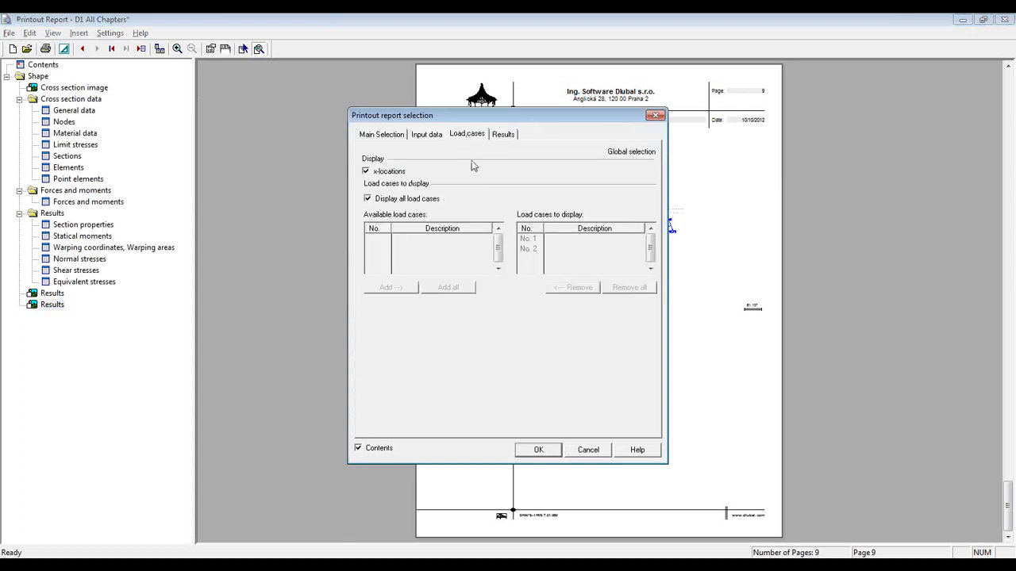
left_click(507, 135)
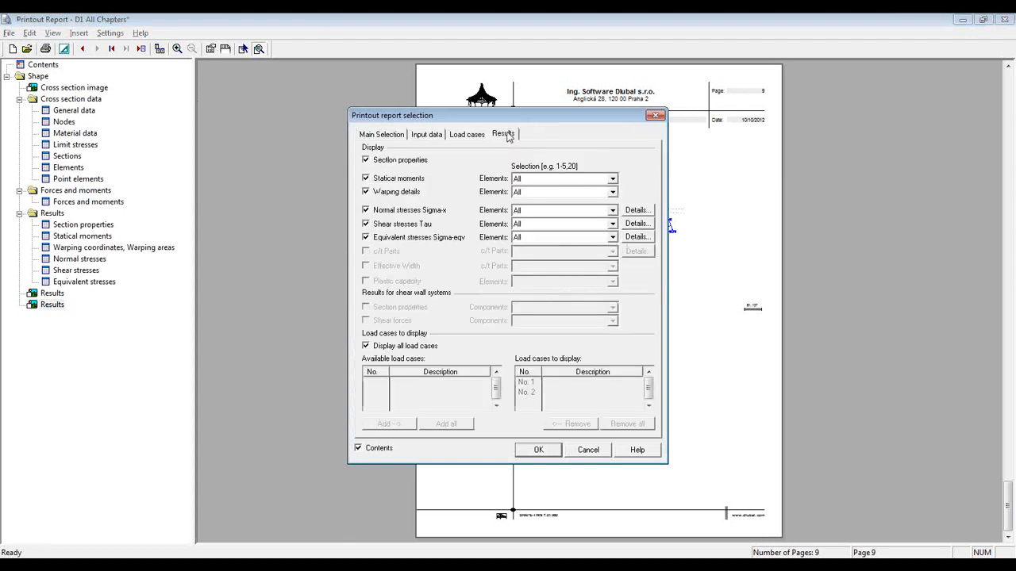
left_click(603, 450)
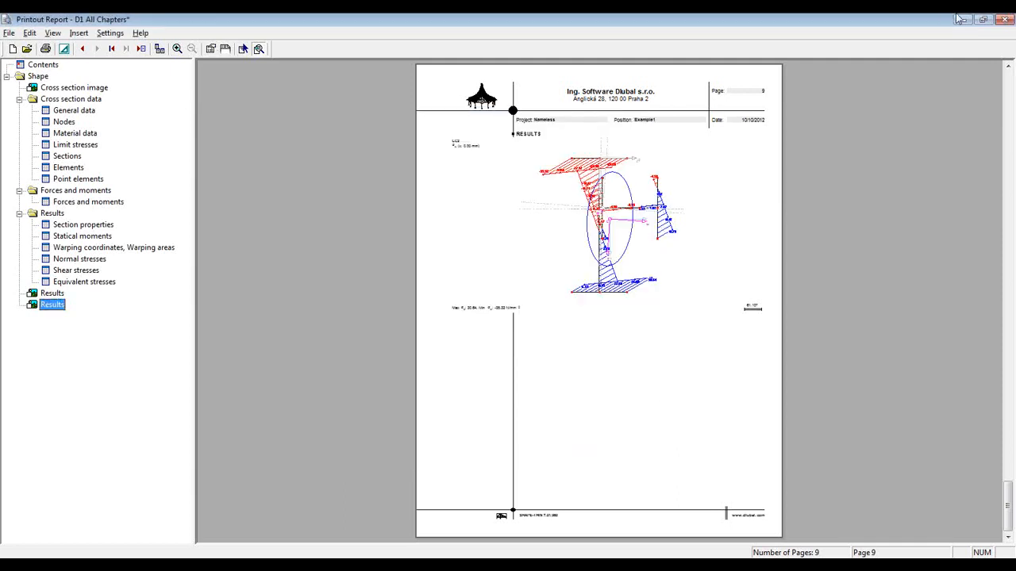
left_click(1002, 22)
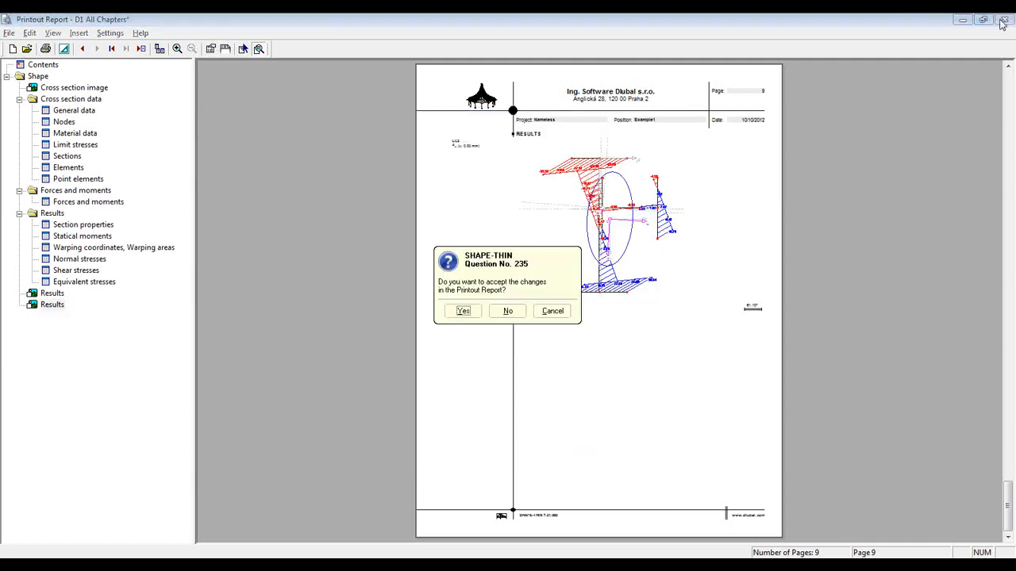
left_click(506, 311)
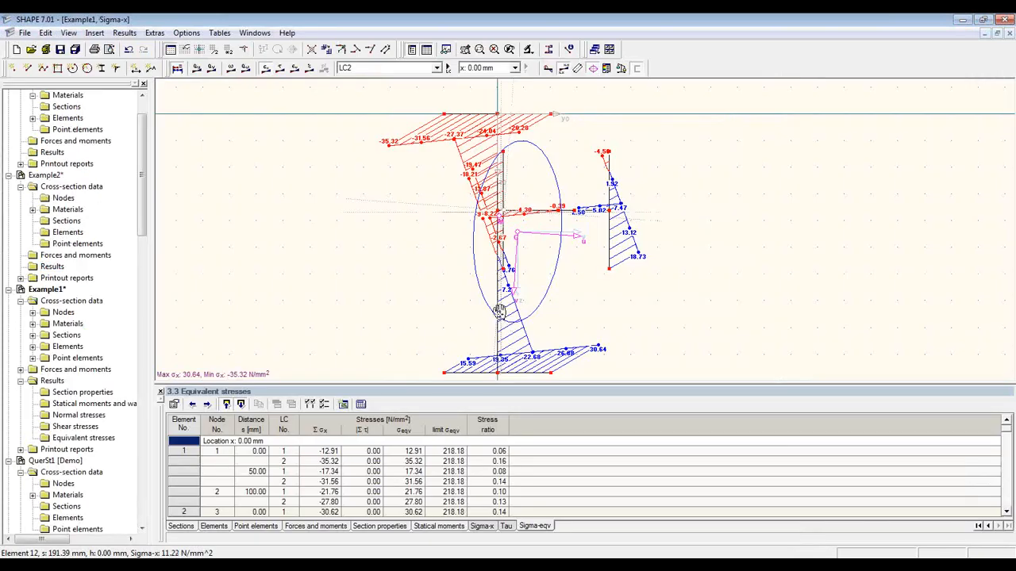
Print the Sigma-x diagram to printout report D1 as a one-page short form printout.
middle_click_drag(499, 312, 504, 297)
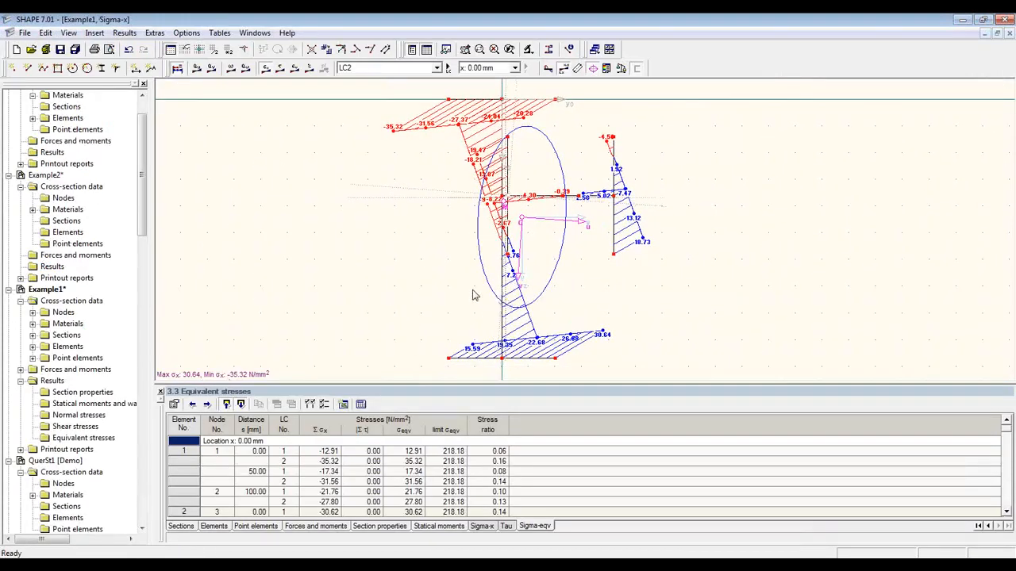
left_click(93, 50)
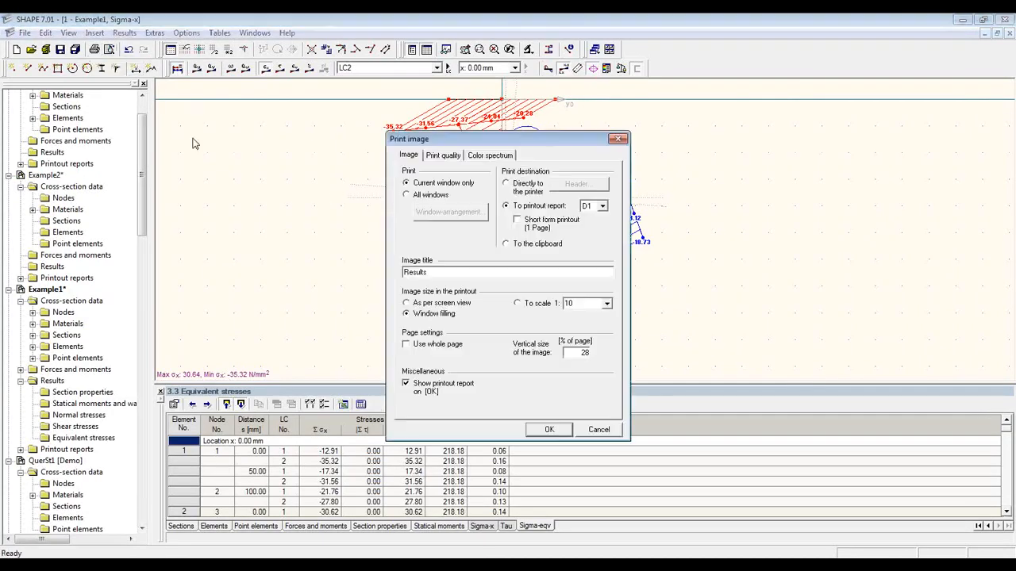
left_click(577, 225)
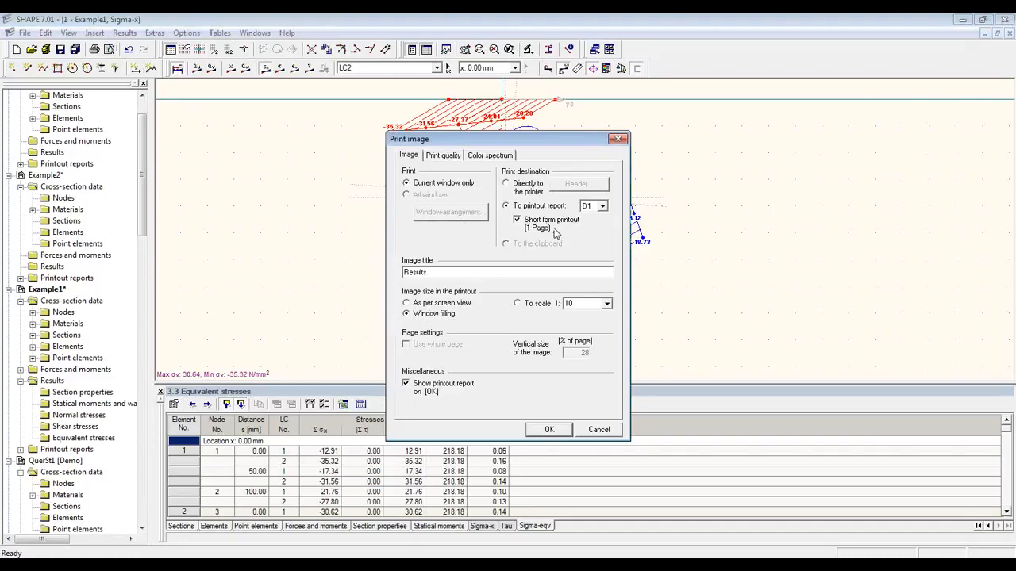
left_click(544, 429)
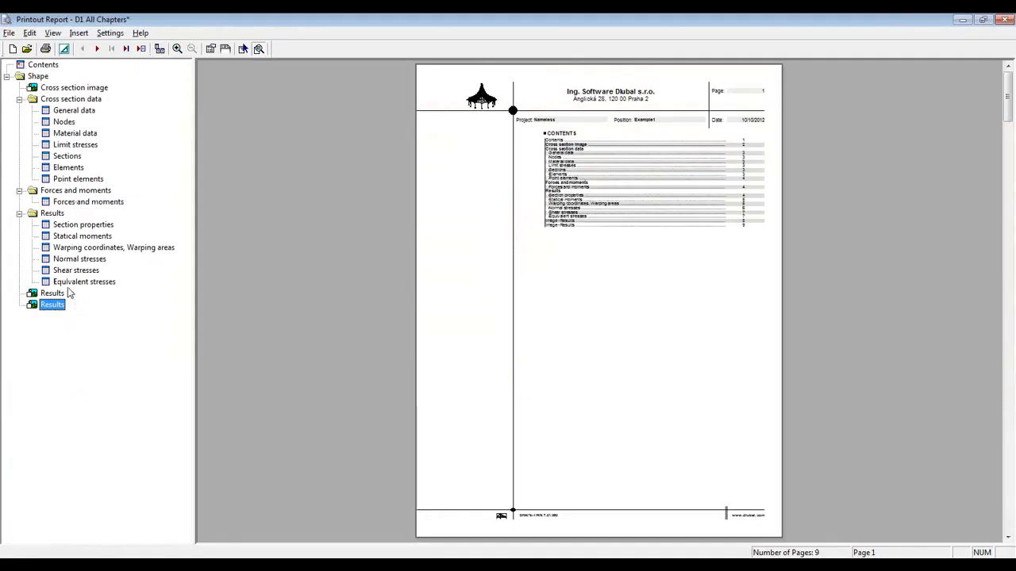
Examine the short form page with its diagram, input data and section properties, and close the report without accepting changes.
left_click(70, 284)
left_click(51, 304)
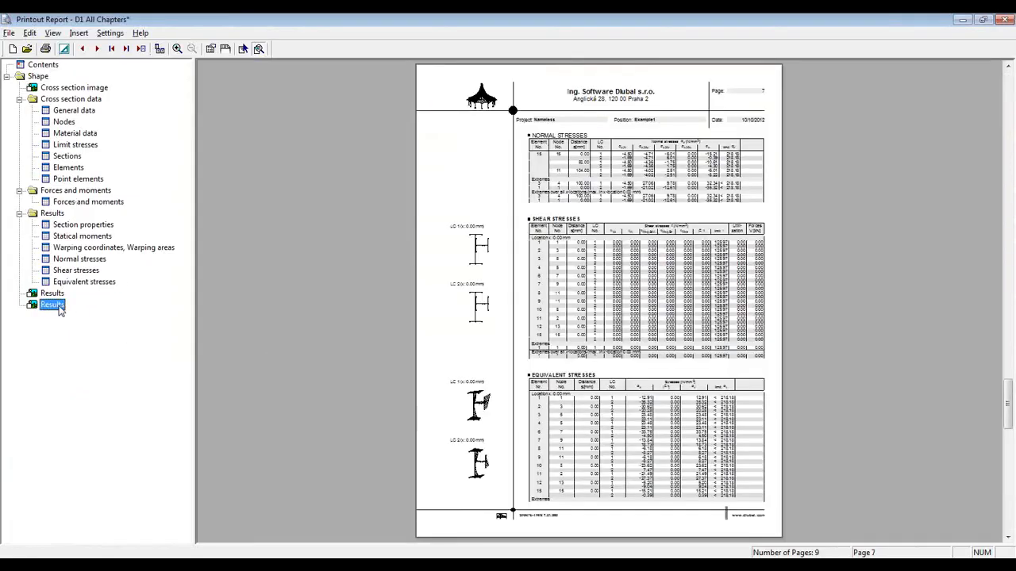
left_click(647, 327)
left_click(647, 327)
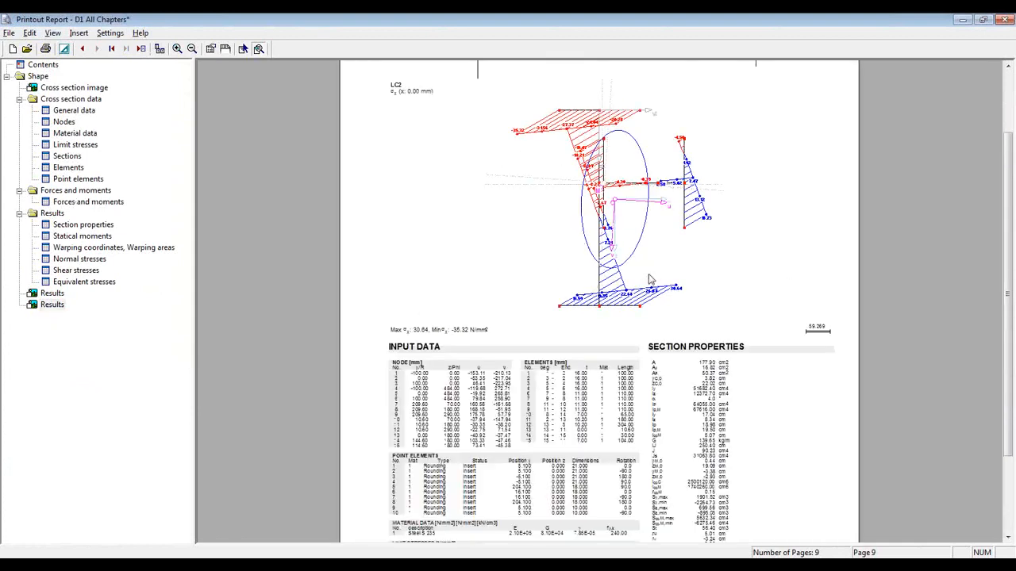
left_click_drag(1006, 310, 1005, 282)
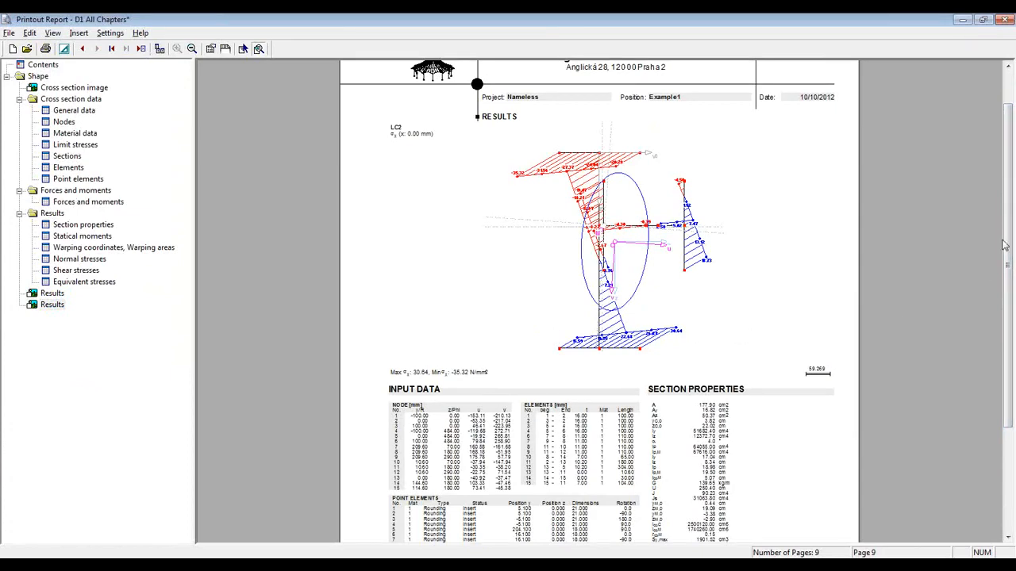
left_click_drag(1009, 228, 1007, 299)
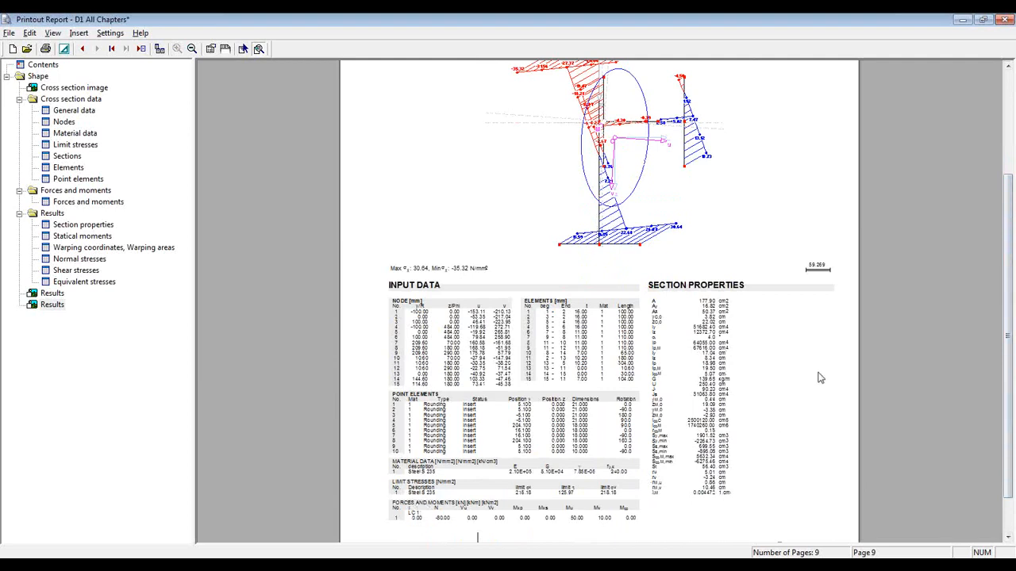
left_click(1004, 19)
left_click(492, 311)
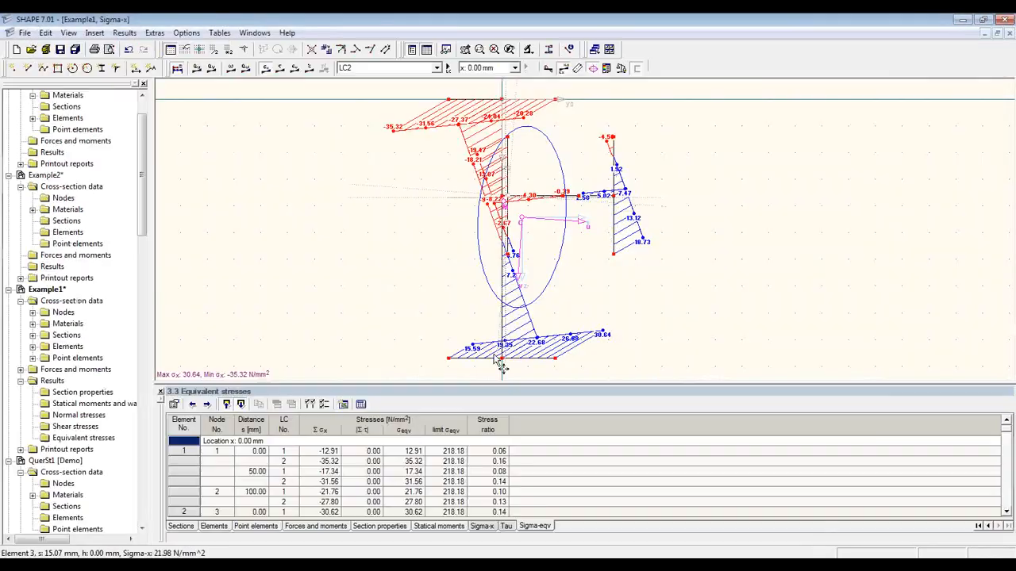
Switch to the open Example2 cross-section.
left_click(257, 35)
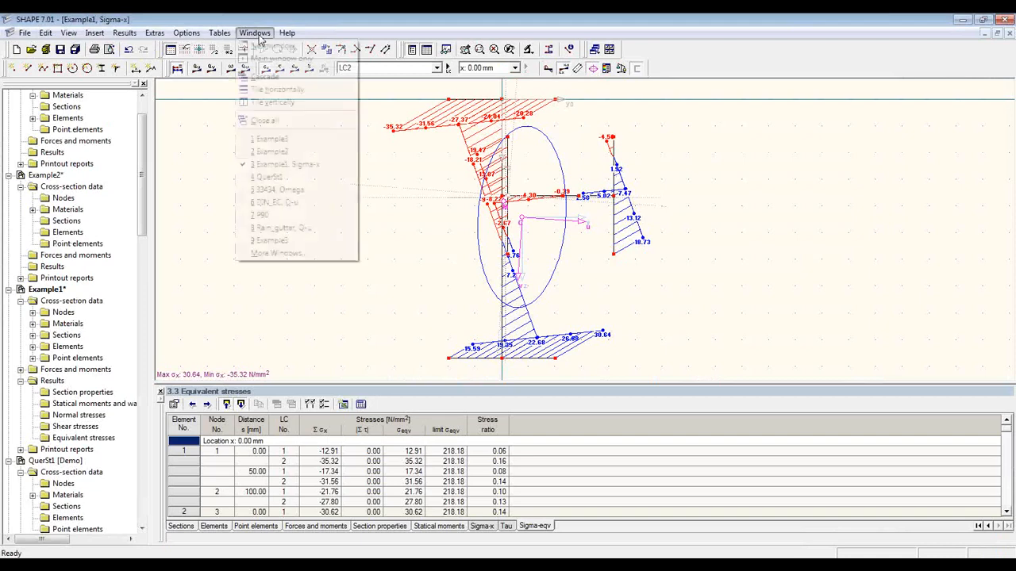
left_click(288, 151)
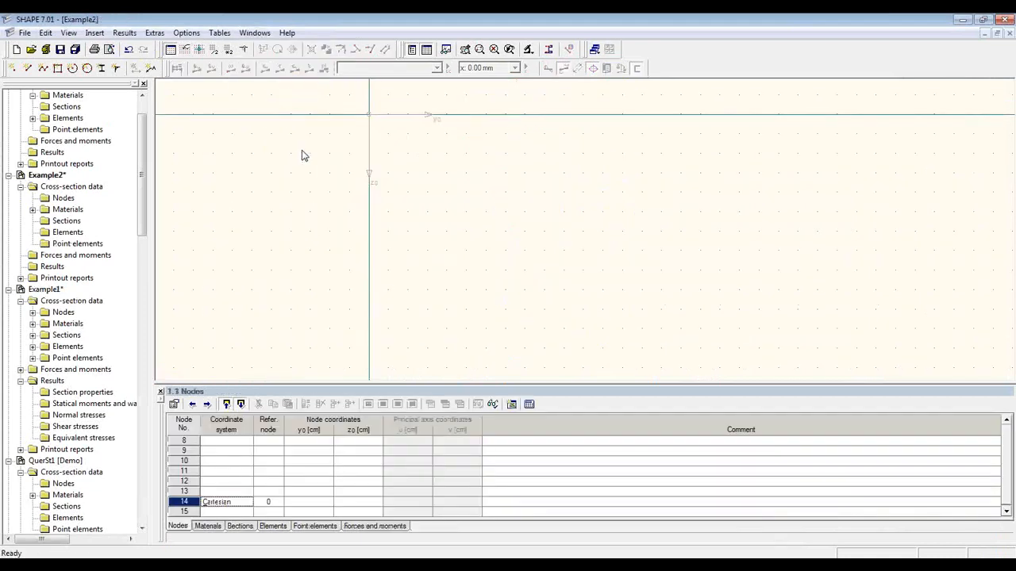
middle_click_drag(401, 163, 416, 162)
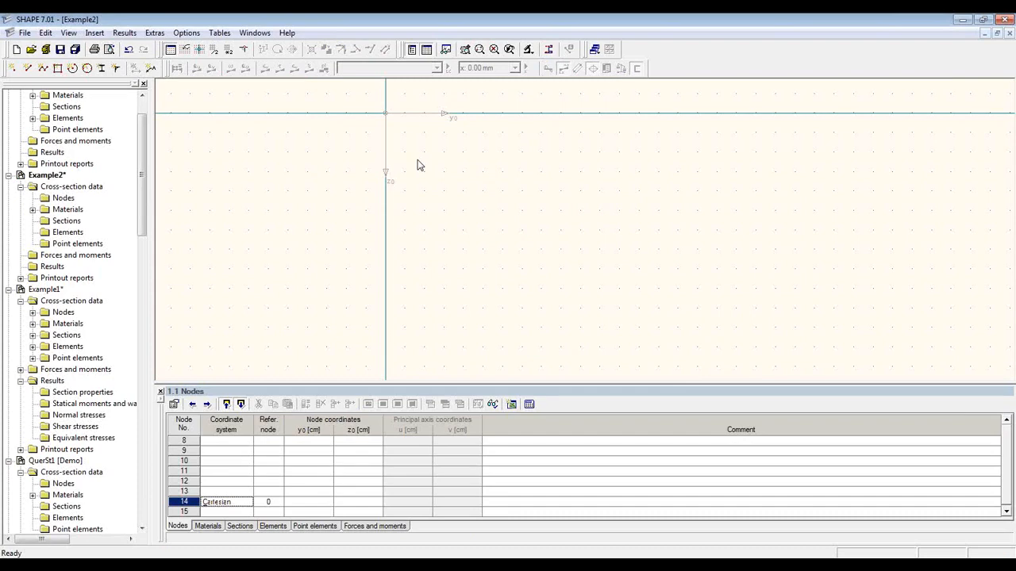
Draw a 3 mm thick Steel S 235 element from the absolute zero point about 4 cm along the z0 axis.
left_click(26, 69)
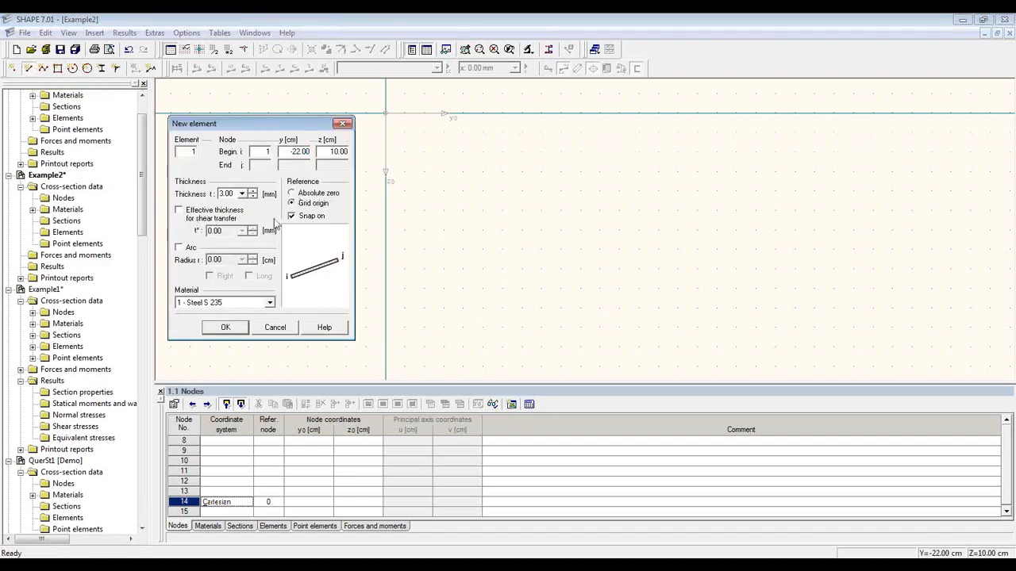
left_click(314, 192)
left_click_drag(274, 126, 233, 121)
left_click(385, 112)
left_click(386, 152)
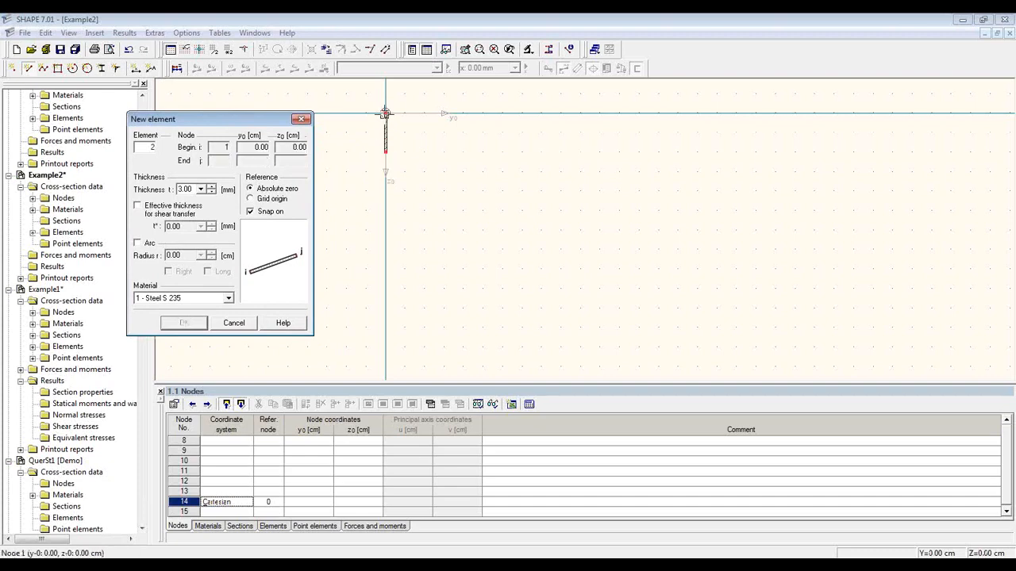
Add a 3 mm thick element from the origin node to y0 5.0 cm, z0 0.00 cm.
left_click(385, 112)
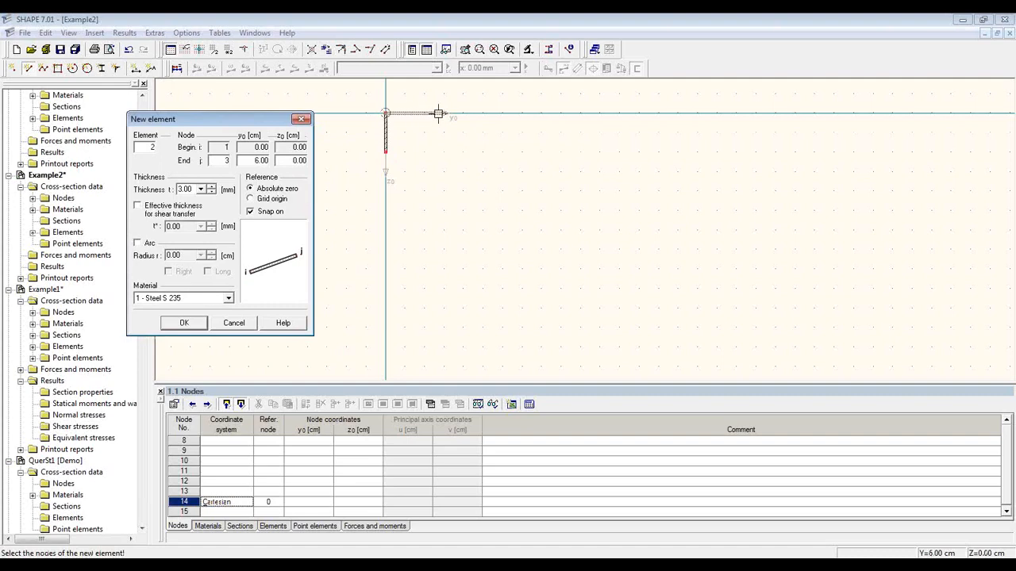
left_click(260, 160)
type("5.0")
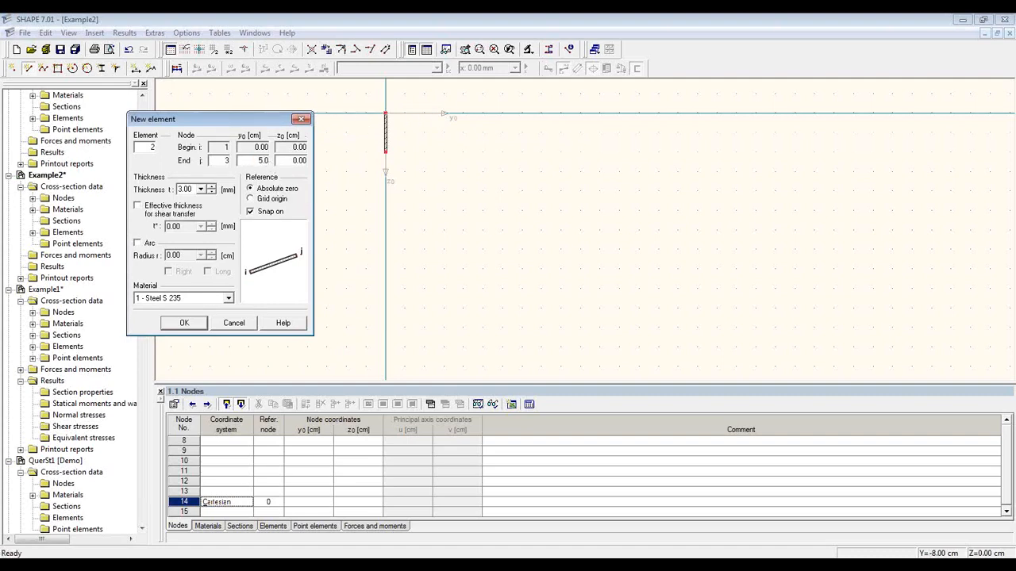
left_click(185, 323)
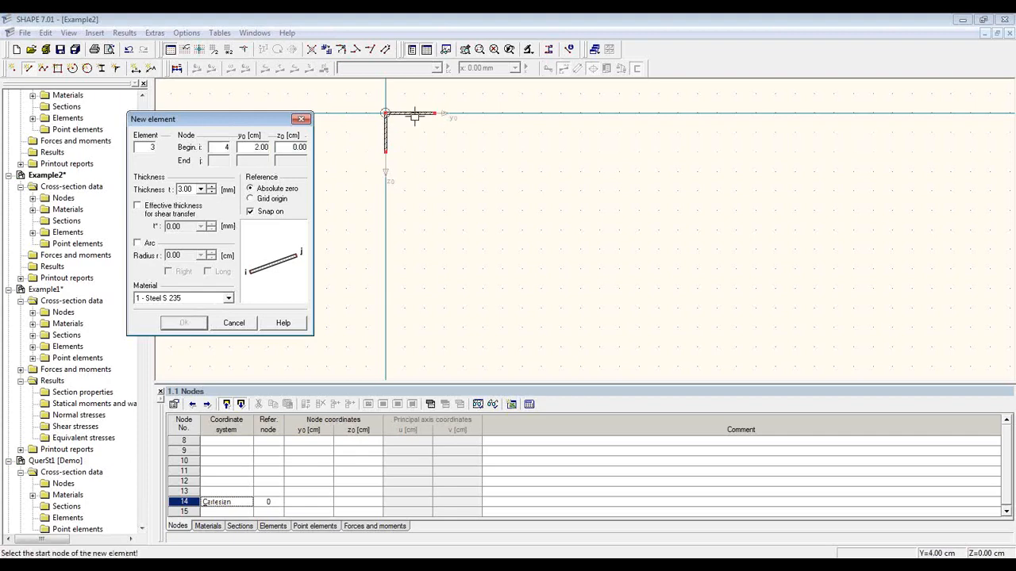
Set the grid origin to the free end node of the horizontal element.
left_click(203, 49)
left_click(202, 50)
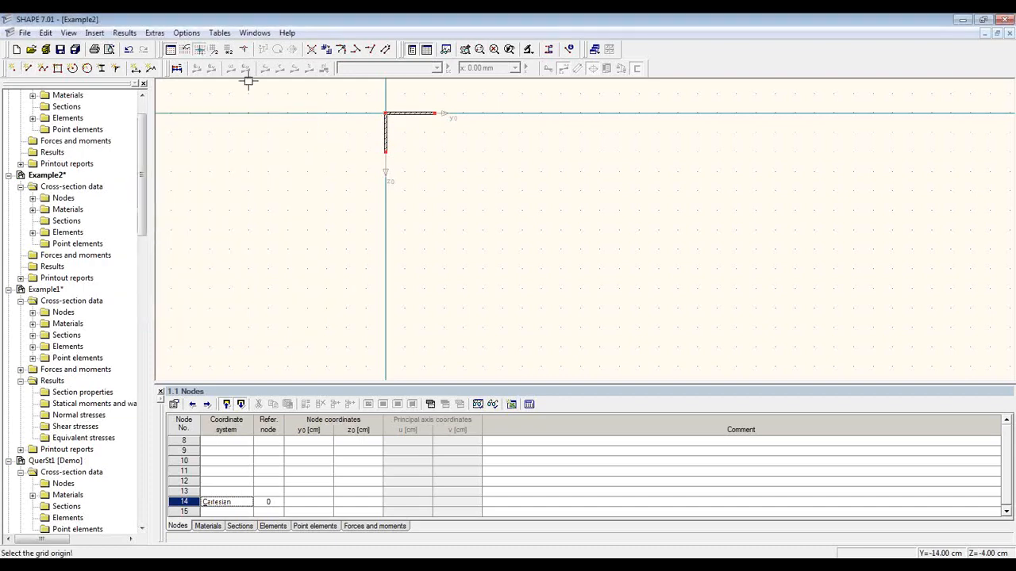
left_click(434, 114)
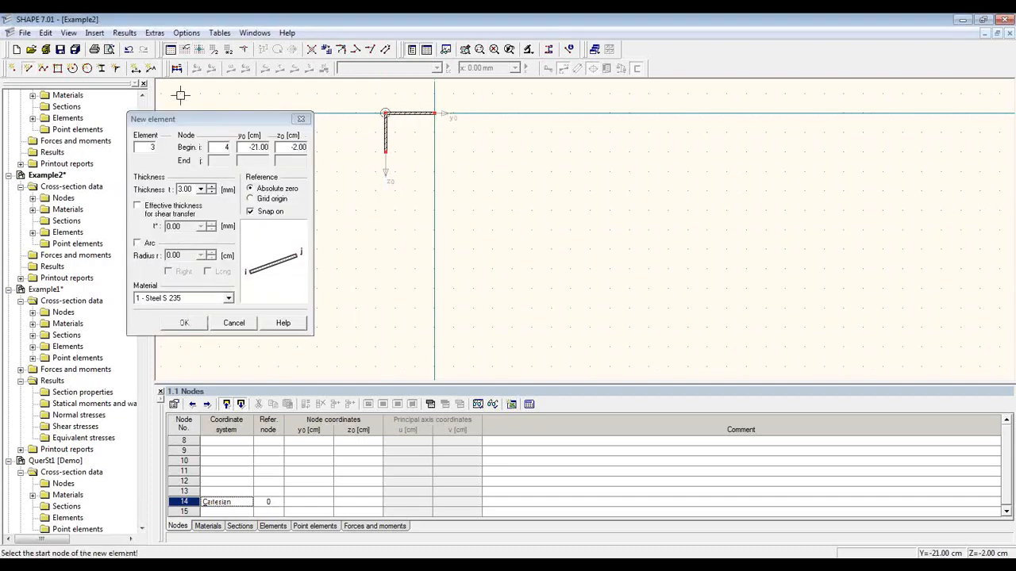
Draw a 3 mm thick, 16 cm long vertical element from the grid origin node and continue with a 30 cm horizontal element from its lower end.
left_click(433, 114)
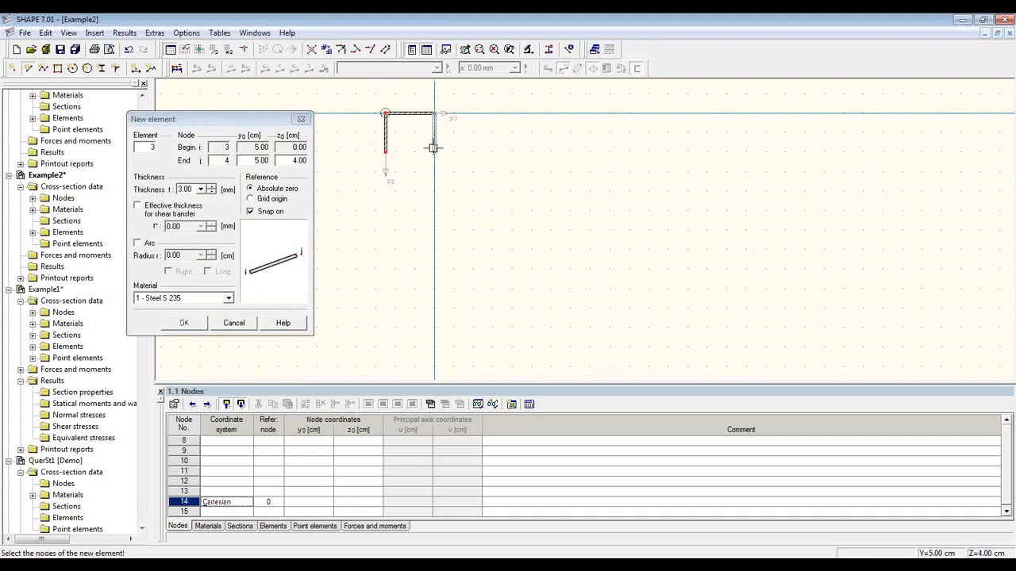
left_click(434, 270)
left_click(435, 270)
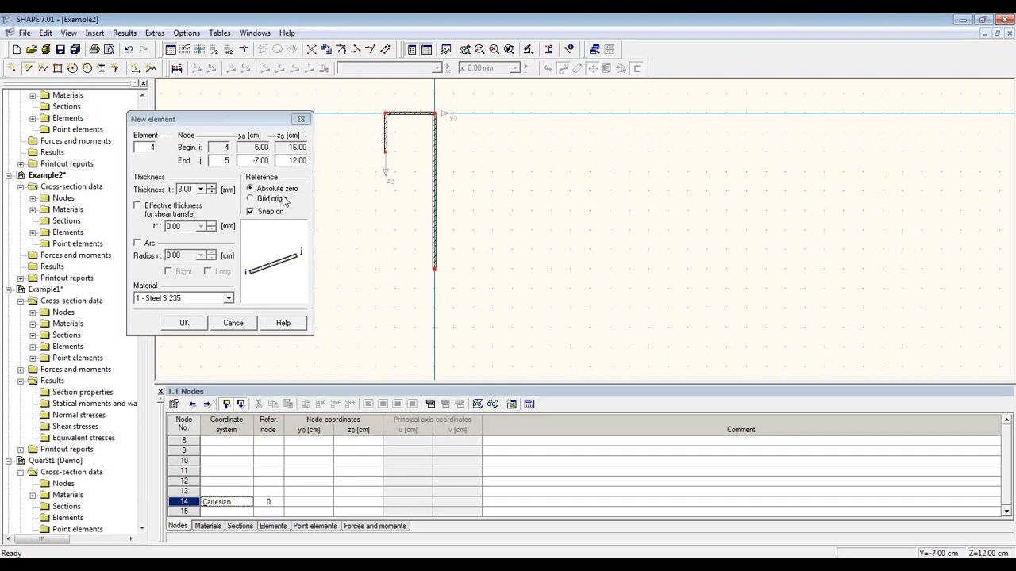
left_click(268, 200)
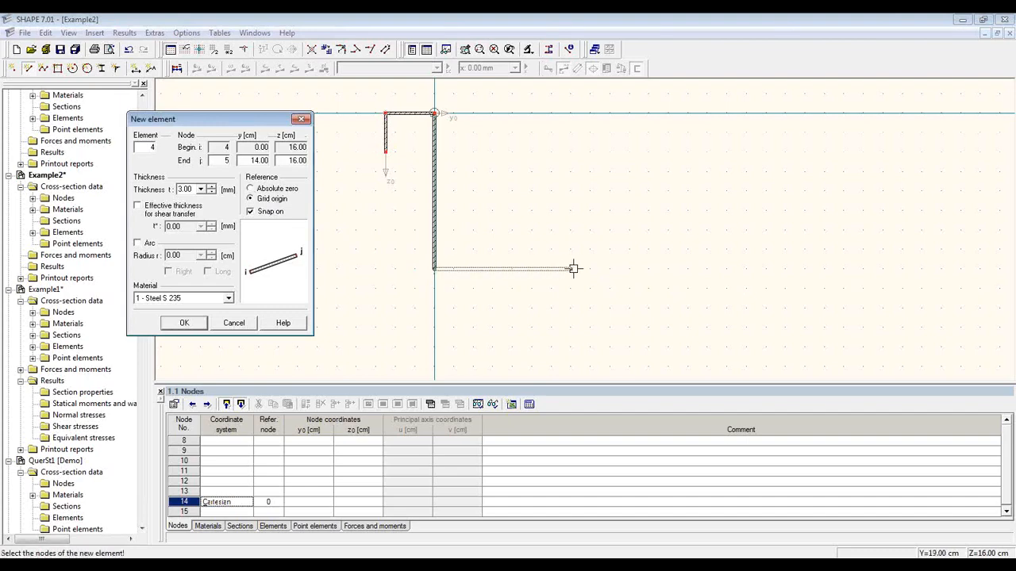
left_click(728, 269)
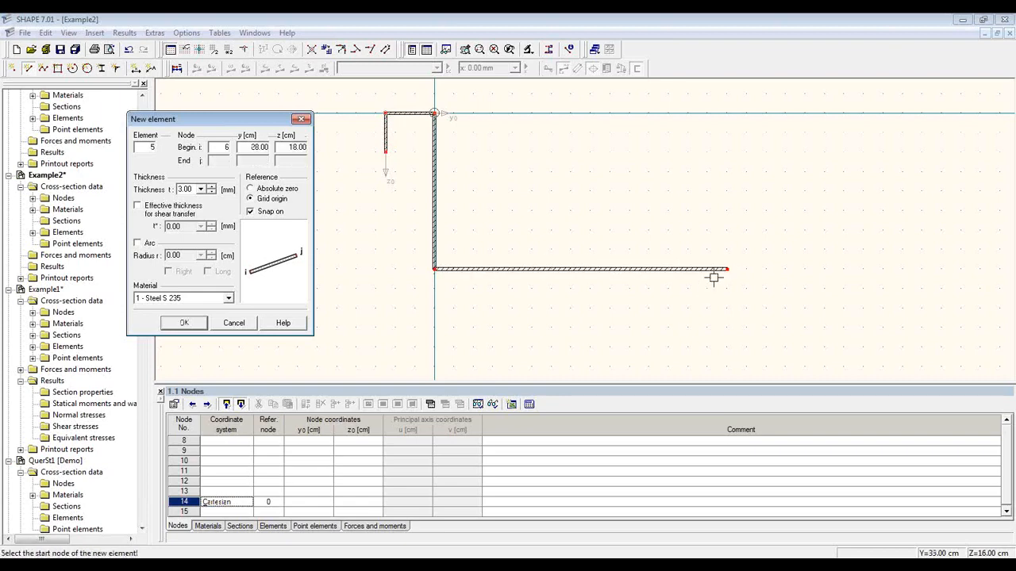
key("Escape")
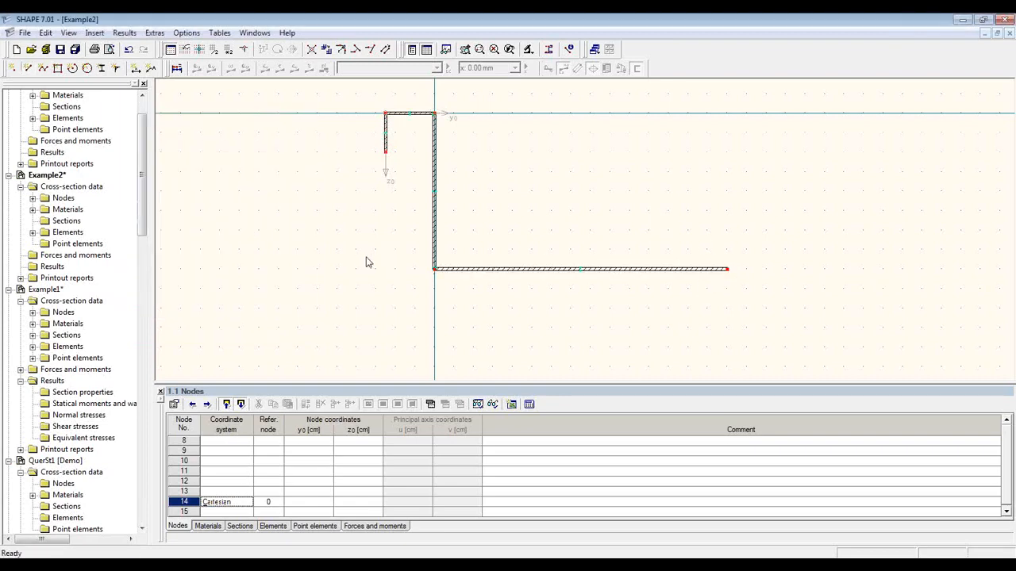
Set the z0 coordinate of node 2, the short lip's free end, to 3.00 cm.
middle_click_drag(449, 222, 372, 245)
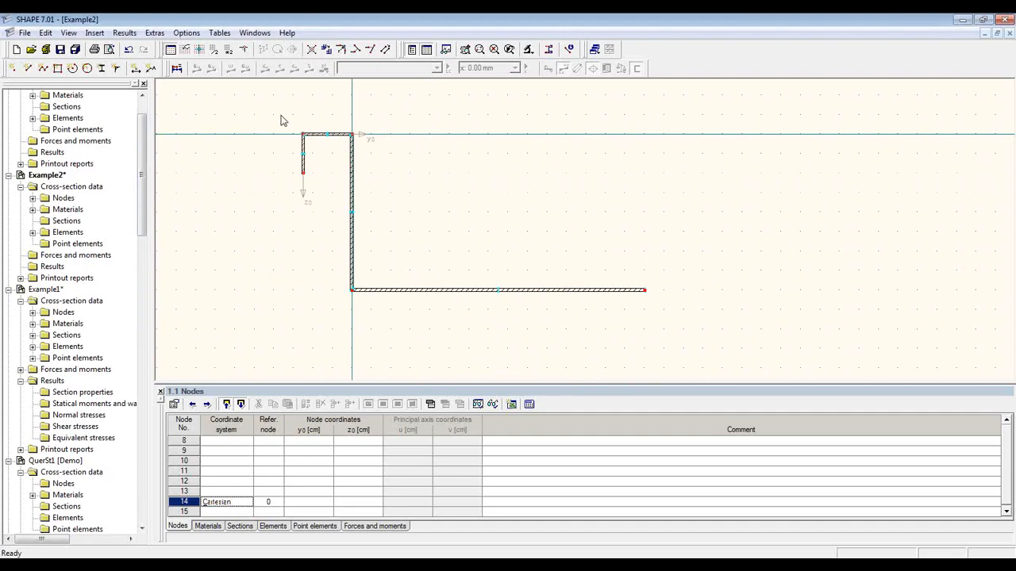
left_click(305, 163)
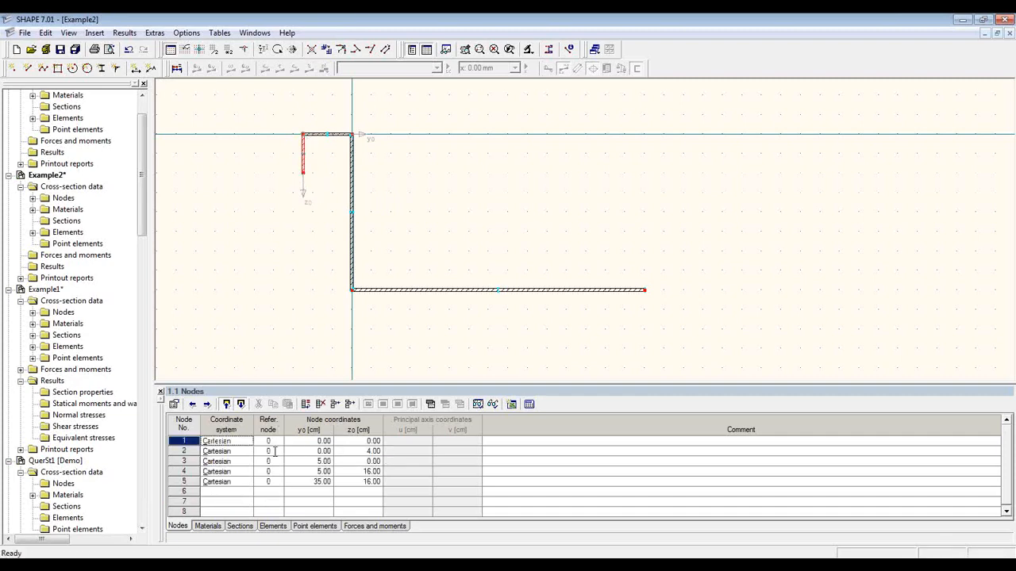
left_click(273, 451)
left_click(361, 452)
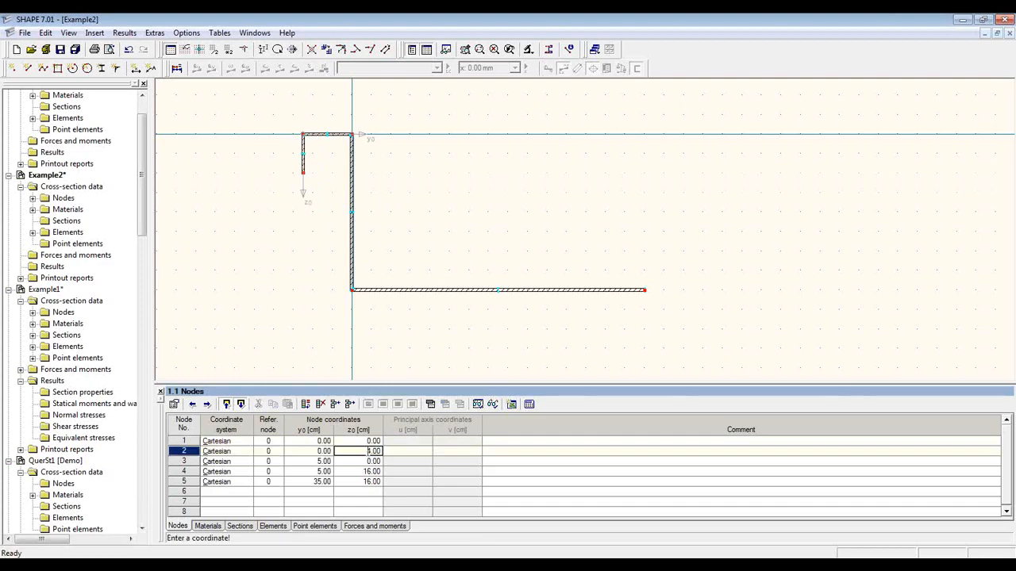
type("3,00")
key("Return")
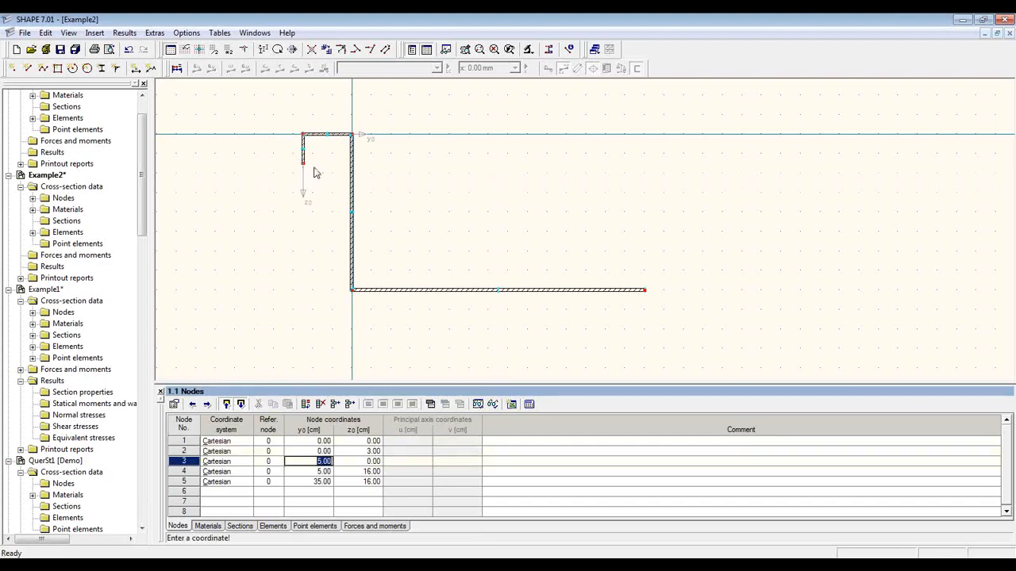
Mirror a copy of the lip, short flange and web about a z-parallel axis through the midpoint of the long horizontal element.
left_click(295, 129)
left_click_drag(283, 113, 370, 337)
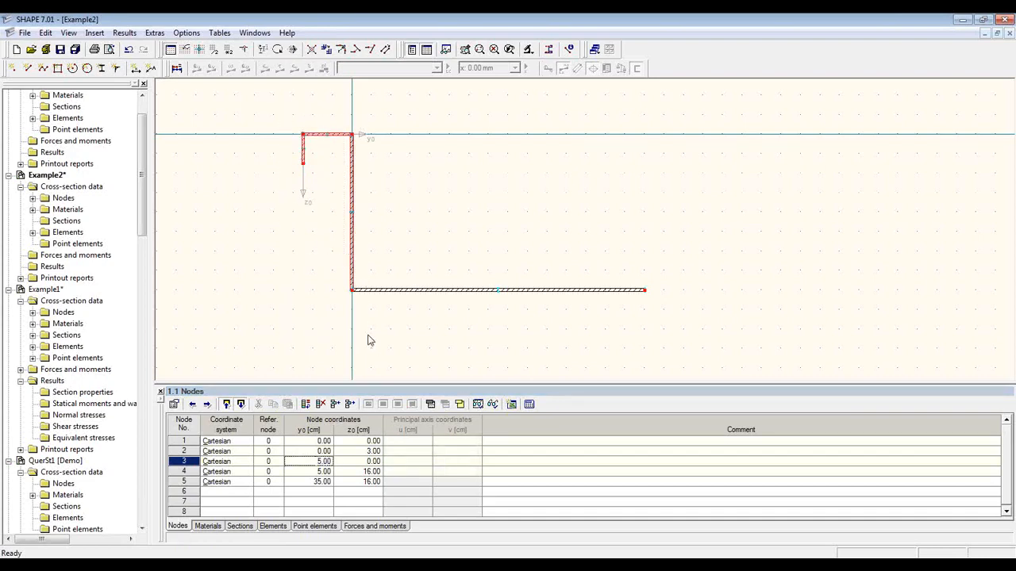
left_click(294, 54)
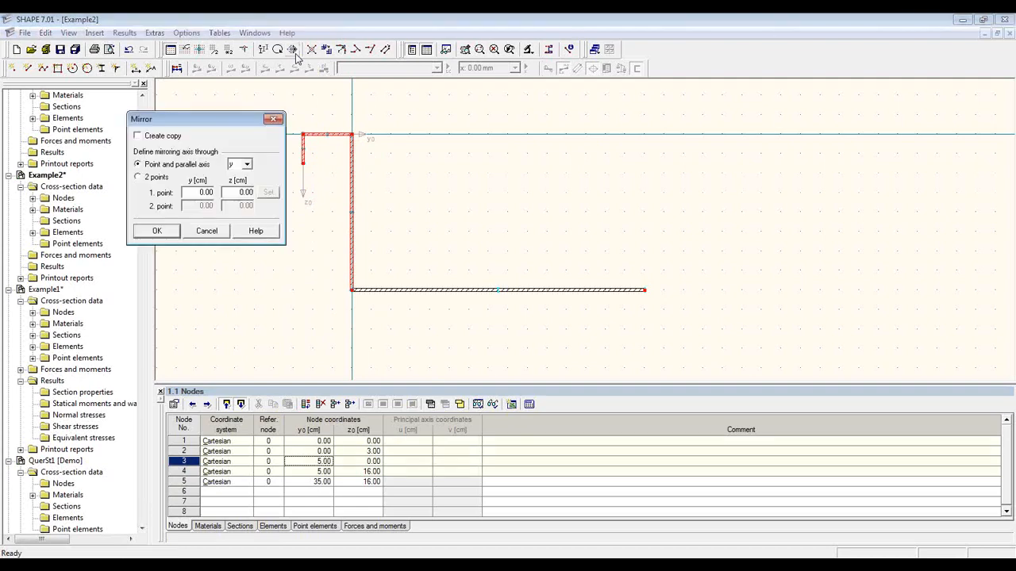
left_click(147, 138)
left_click(247, 164)
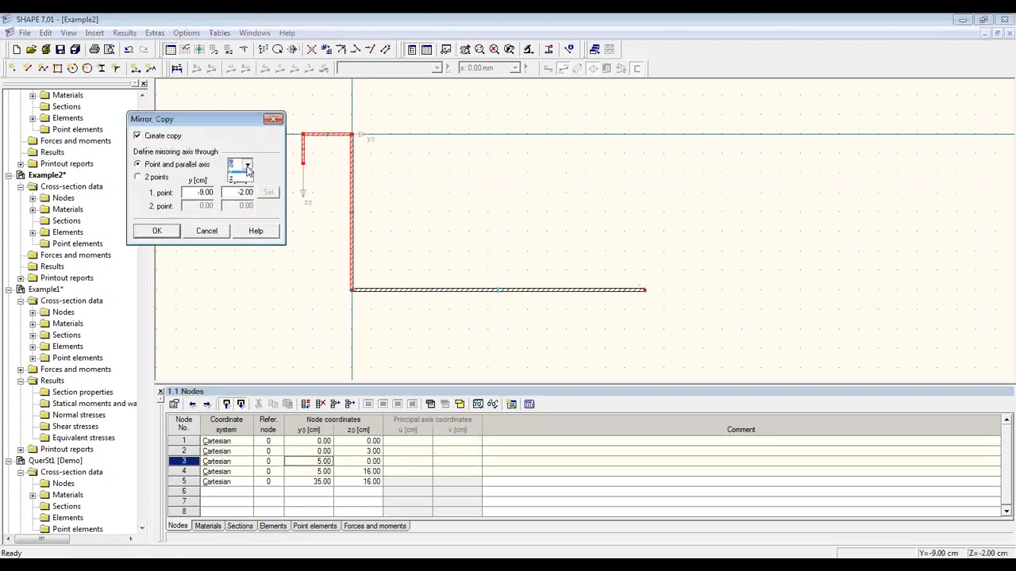
left_click(244, 185)
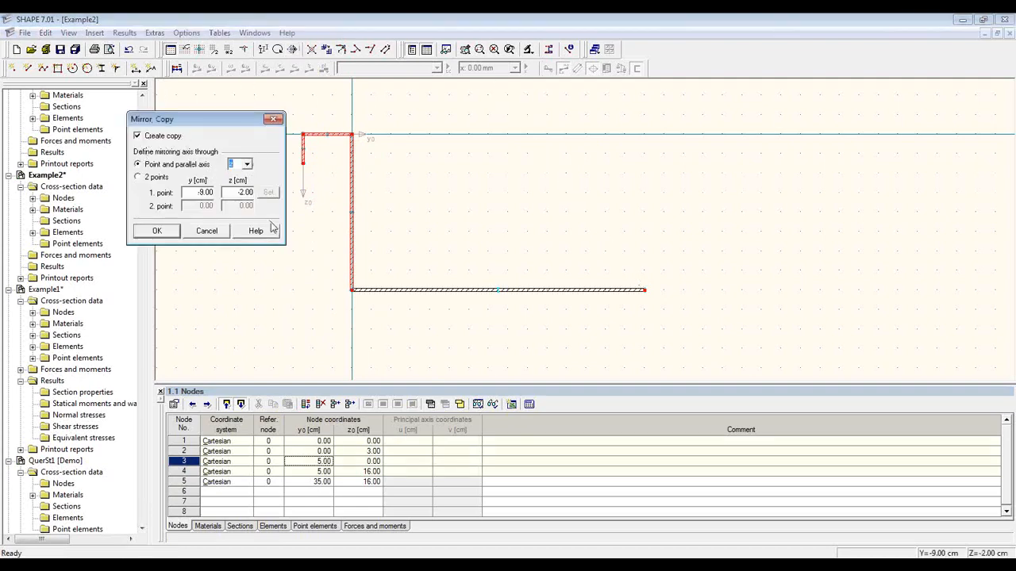
left_click(498, 290)
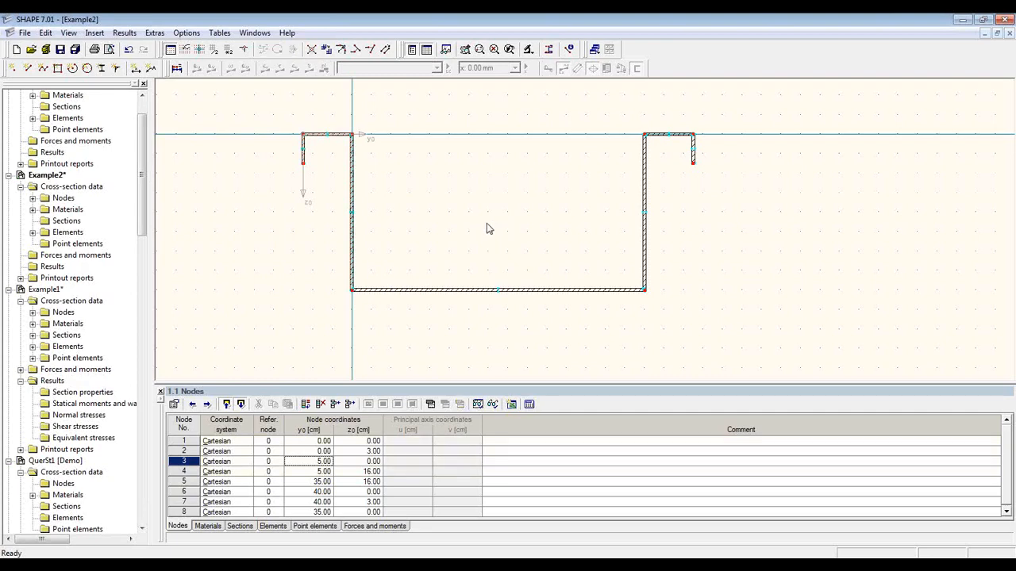
Run the plausibility check on the completed cross-section and acknowledge the result.
middle_click_drag(479, 220, 497, 221)
scroll(497, 221, "up", 1)
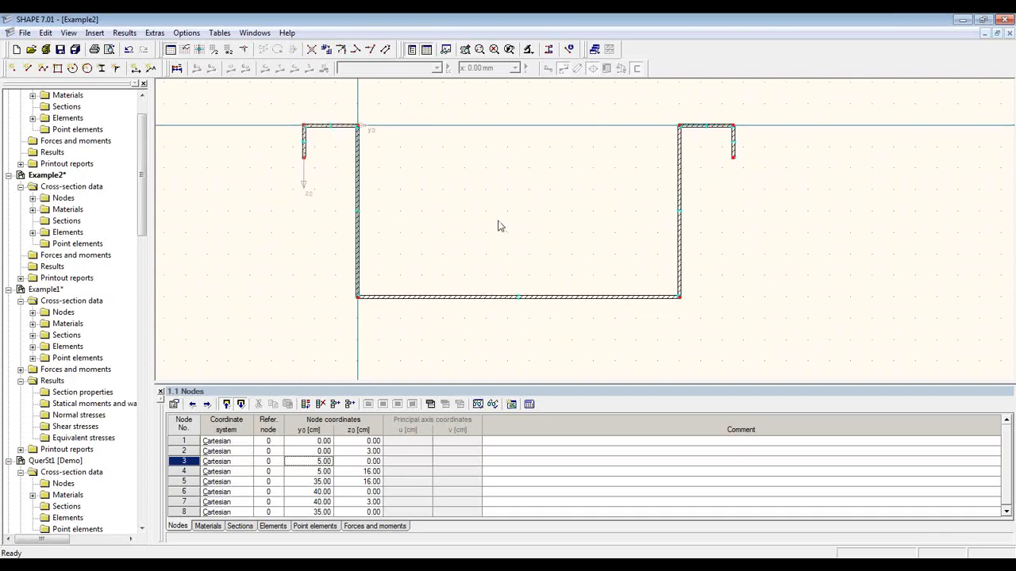
left_click(155, 33)
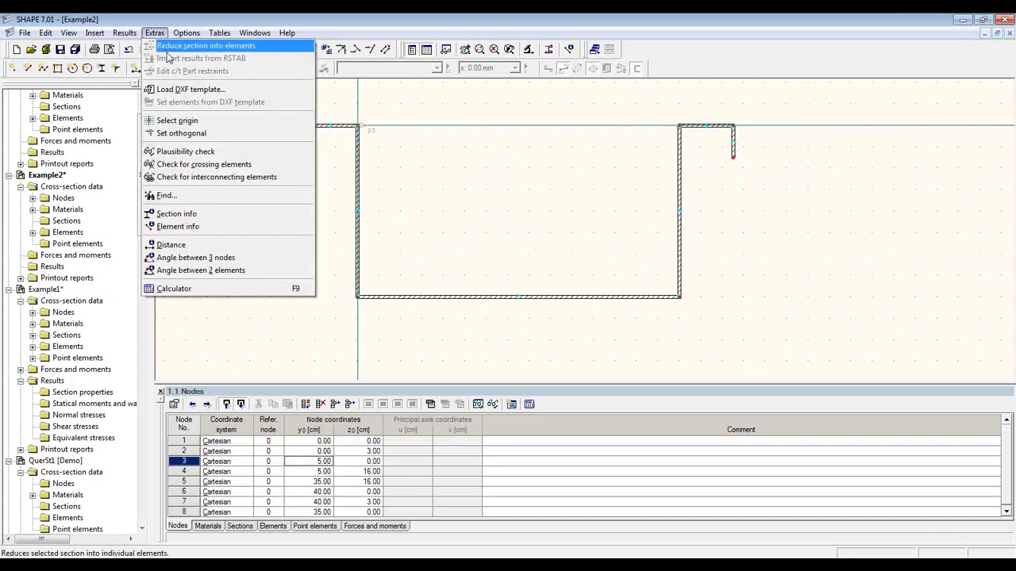
left_click(273, 159)
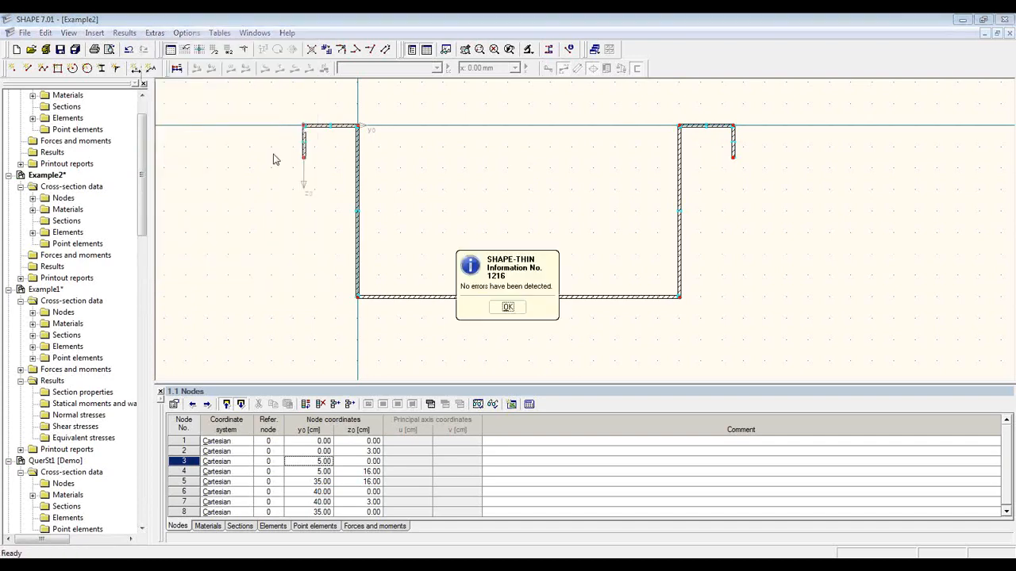
left_click(508, 308)
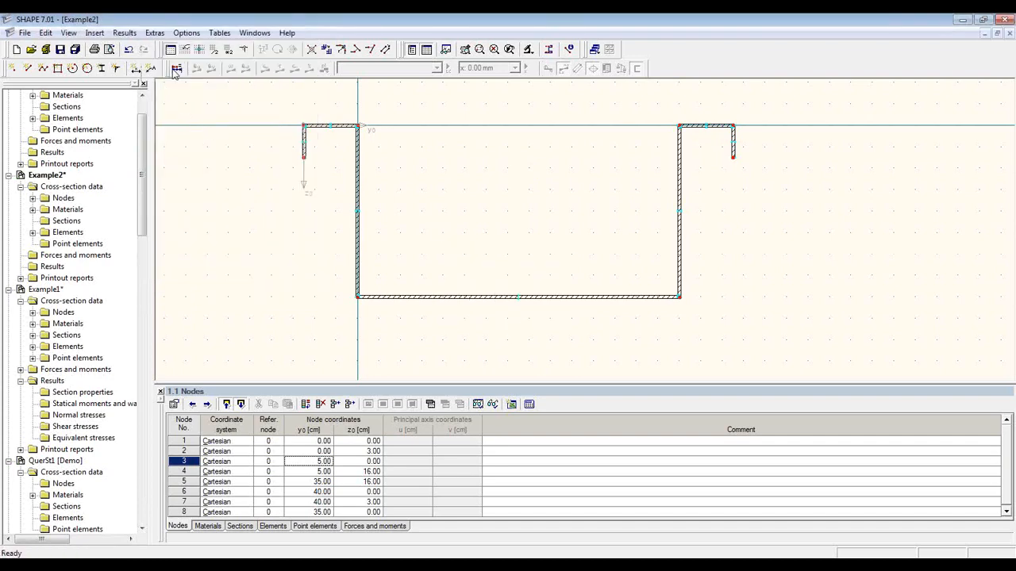
Calculate the cross-section and examine its section properties and its statical and warping moments in the results tables.
left_click(176, 68)
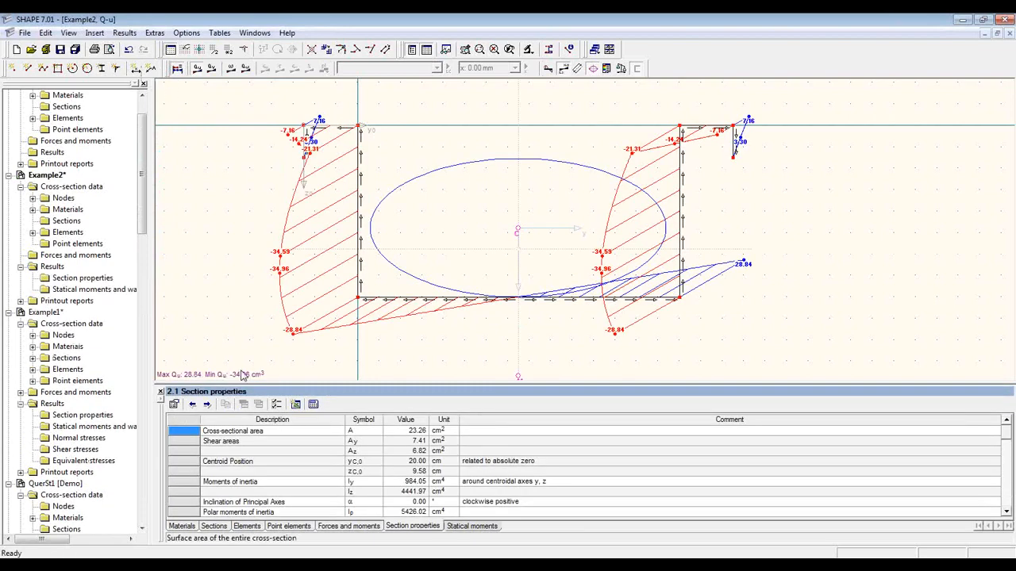
left_click_drag(332, 383, 345, 272)
left_click(485, 528)
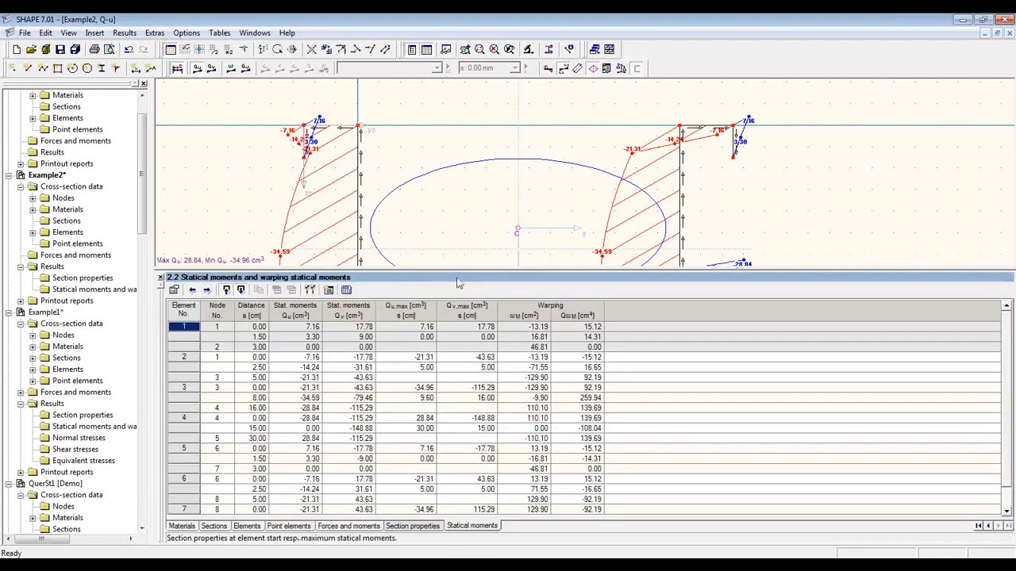
left_click_drag(458, 267, 453, 367)
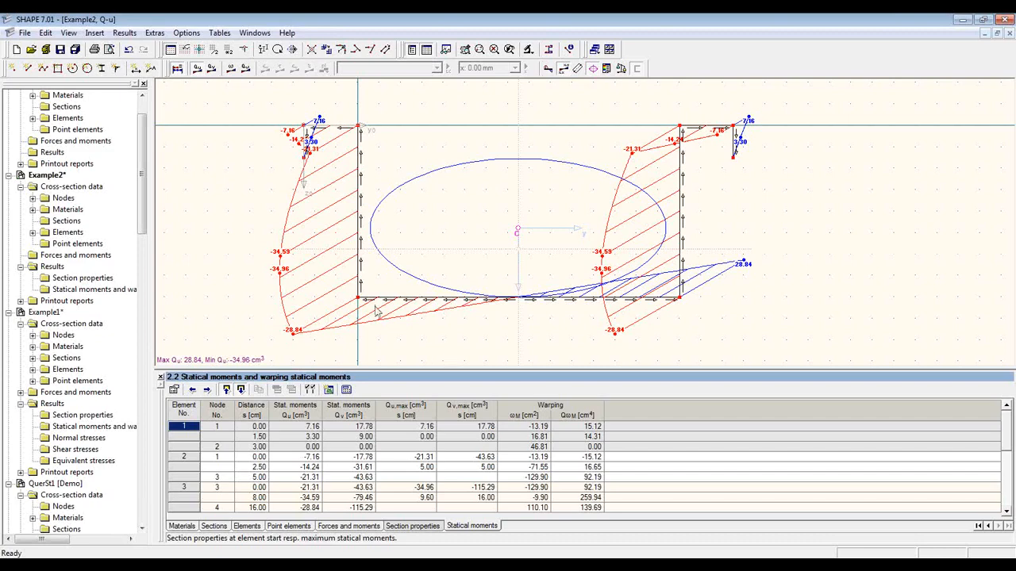
Hide the results and add vertical dZ dimensions for the left lip and the left web, placed outside the section.
left_click(177, 69)
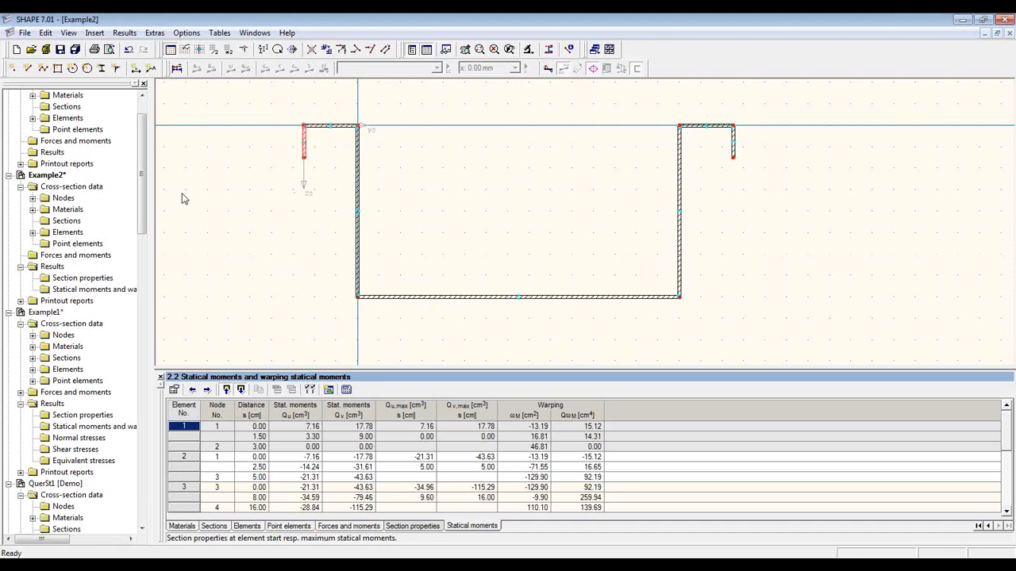
left_click(135, 69)
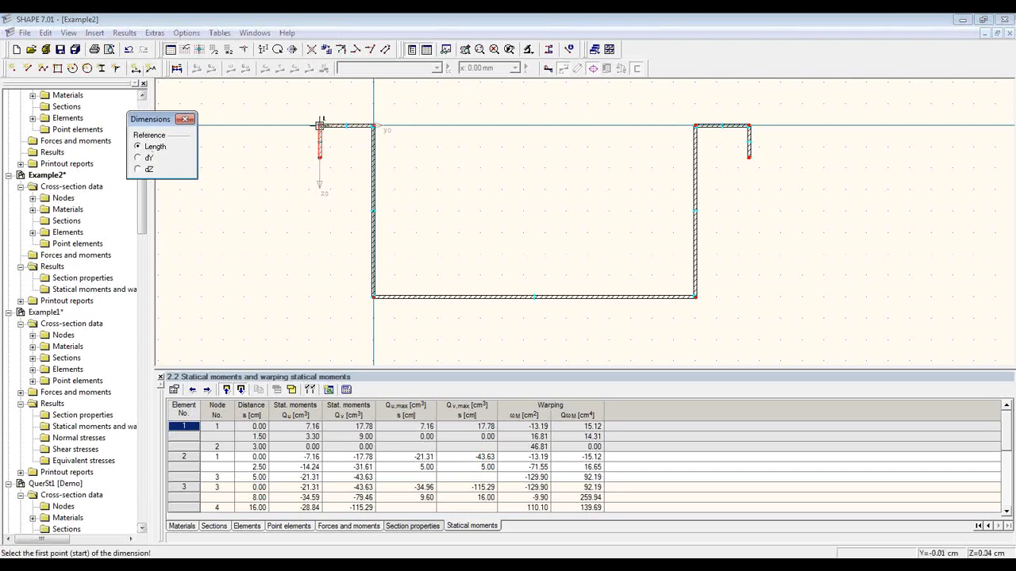
left_click(320, 126)
left_click(320, 157)
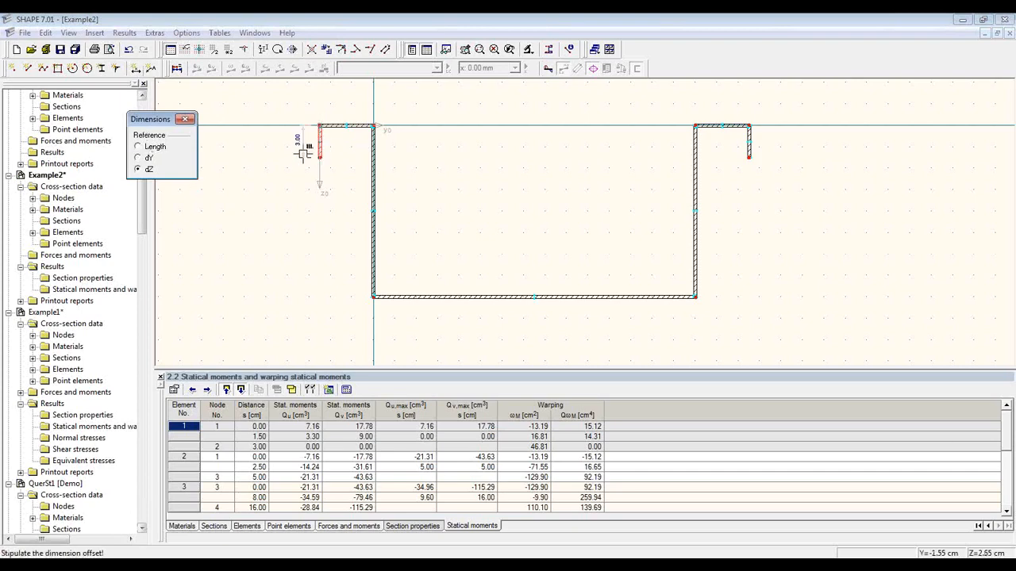
left_click(301, 157)
left_click(373, 126)
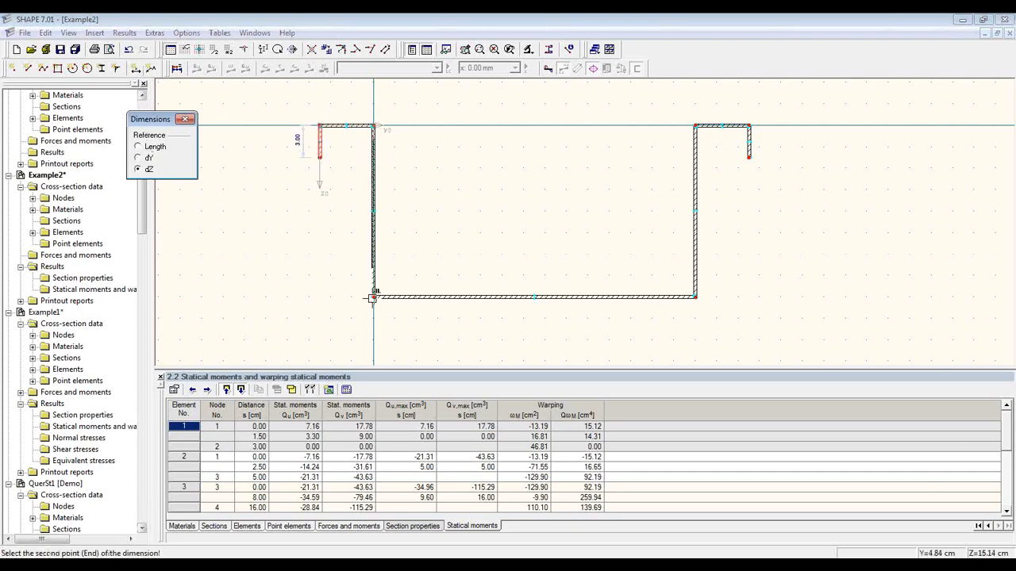
left_click(373, 295)
left_click(275, 279)
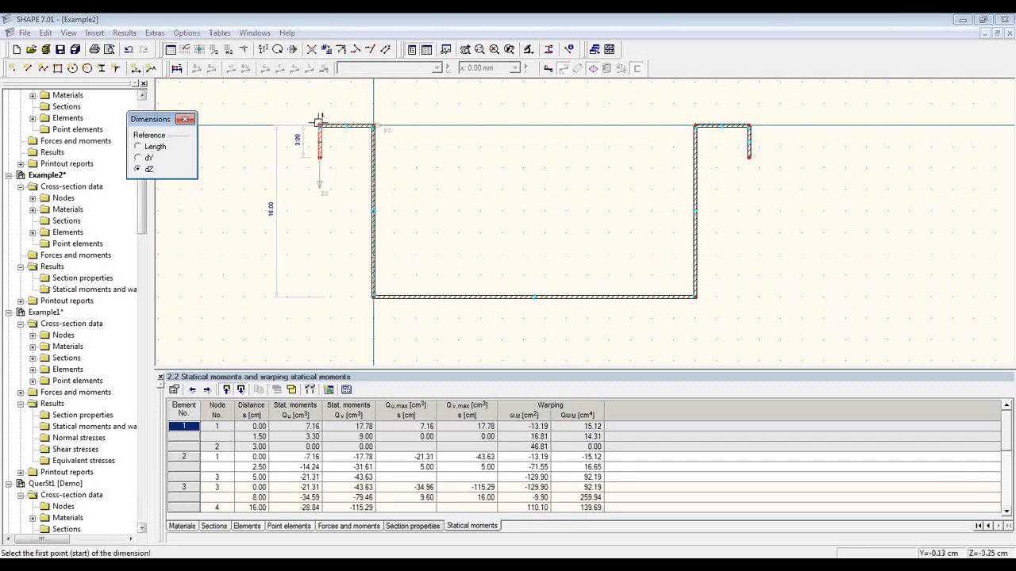
Add a row of horizontal dY dimensions above the section for the left flange, the opening between the webs and the right flange.
left_click(320, 125)
left_click(373, 125)
left_click(355, 101)
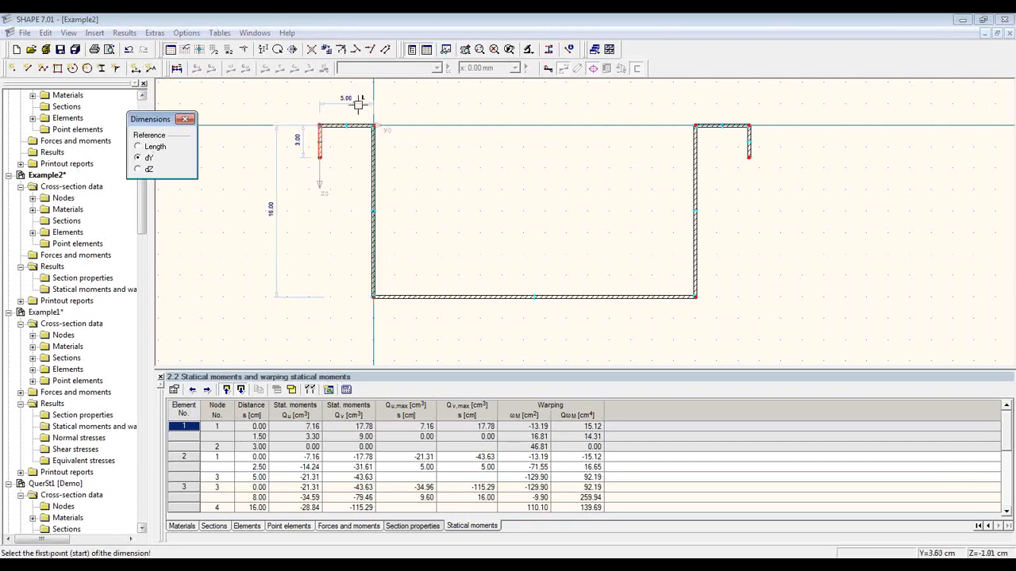
left_click(373, 126)
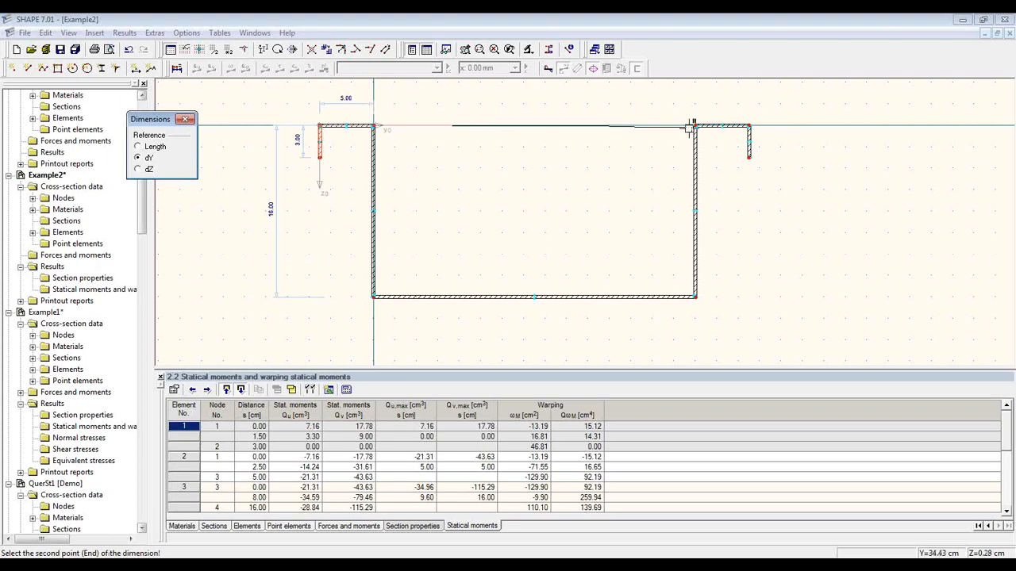
left_click(695, 125)
left_click(649, 103)
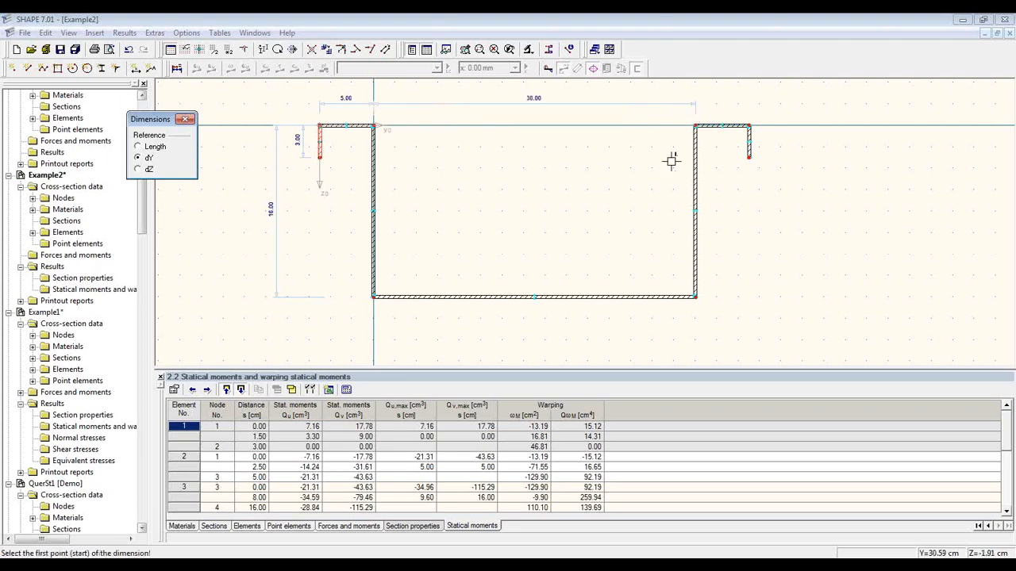
left_click(695, 125)
left_click(748, 125)
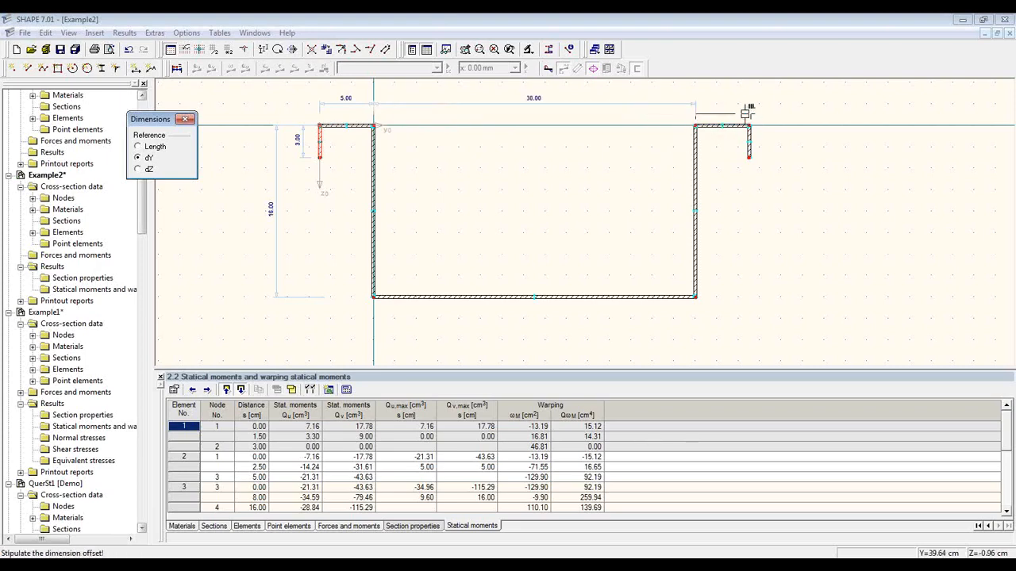
left_click(738, 102)
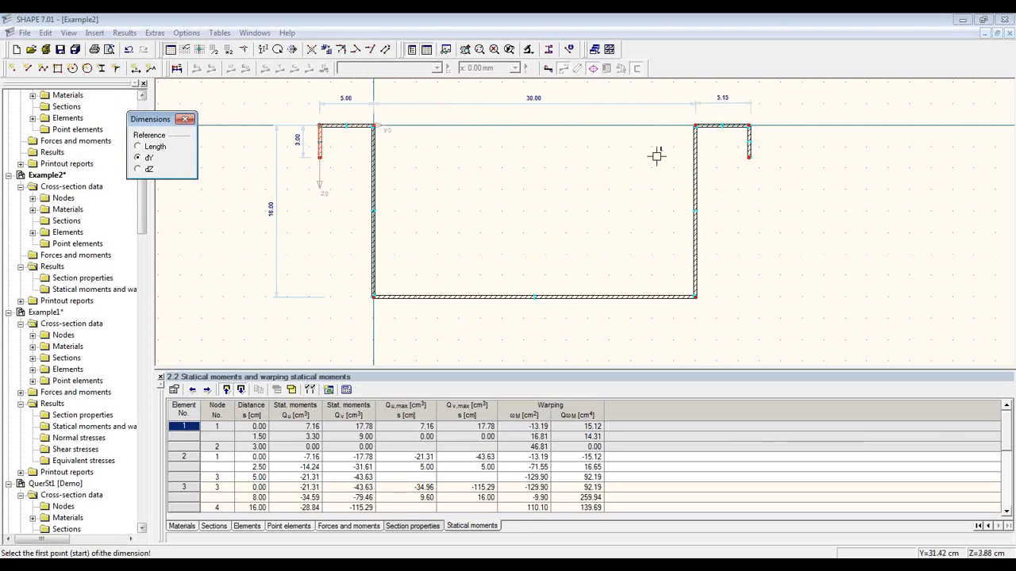
key("Escape")
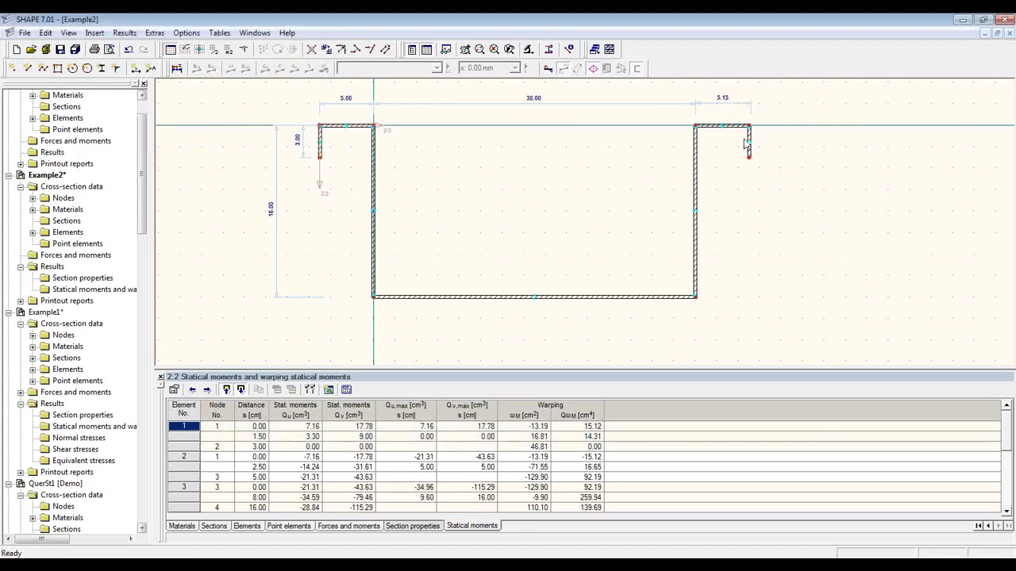
Display the Nodes table to examine the node coordinates of the cross-section.
left_click(203, 528)
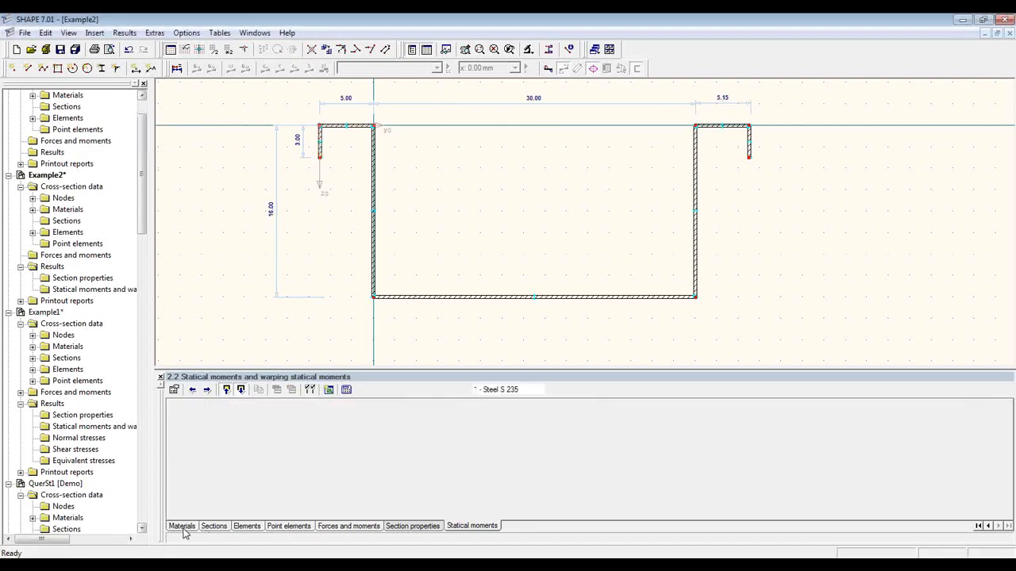
left_click(242, 526)
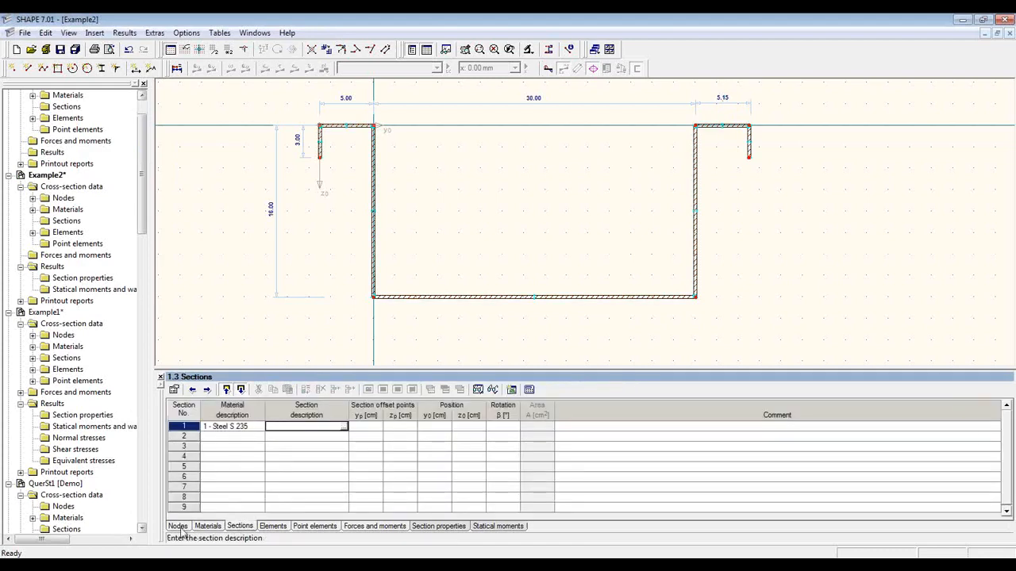
left_click(179, 526)
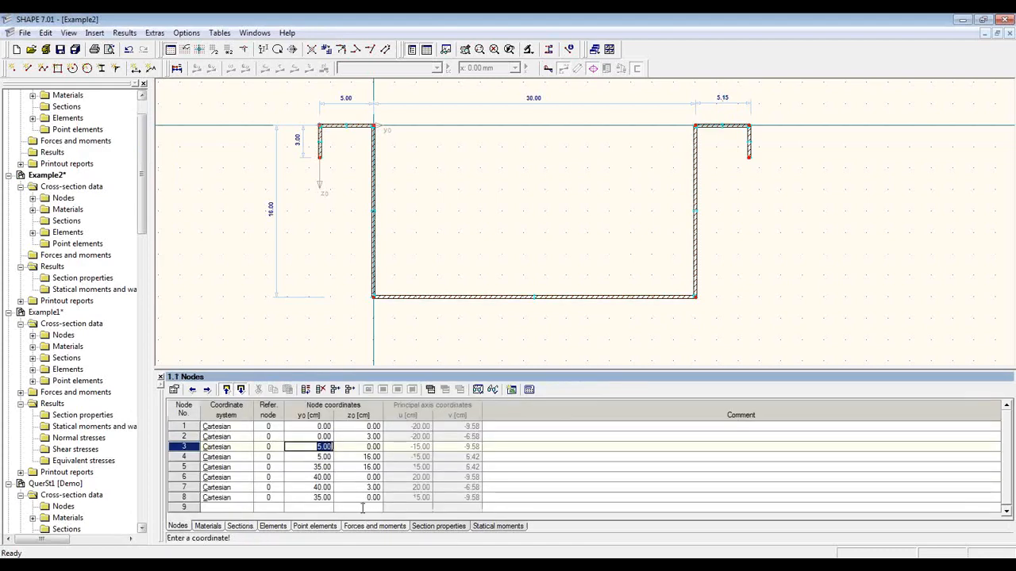
Delete the horizontal dimension above the right flange of the section.
right_click(724, 98)
left_click(719, 98)
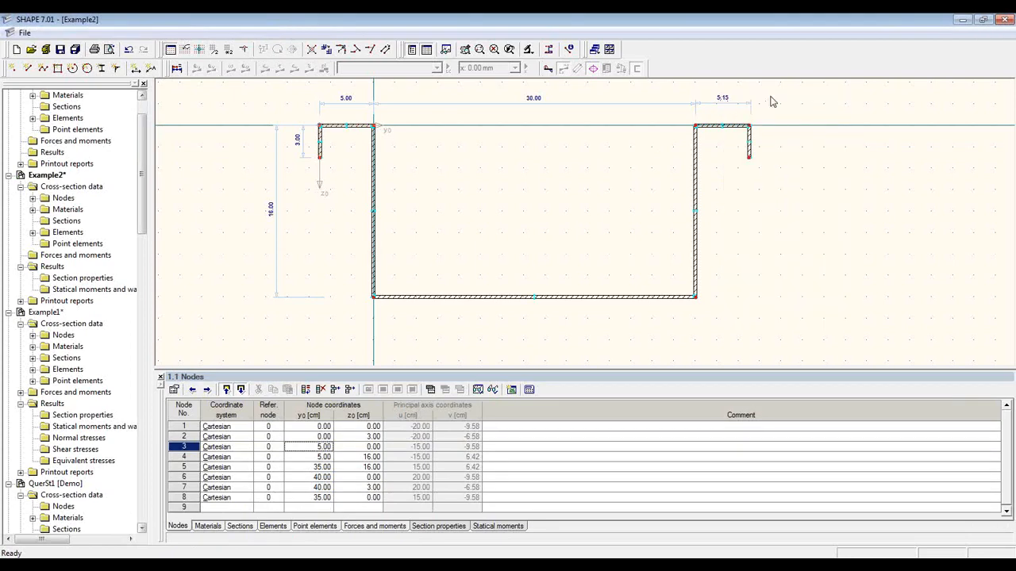
left_click_drag(770, 96, 713, 113)
left_click(752, 105)
key("Delete")
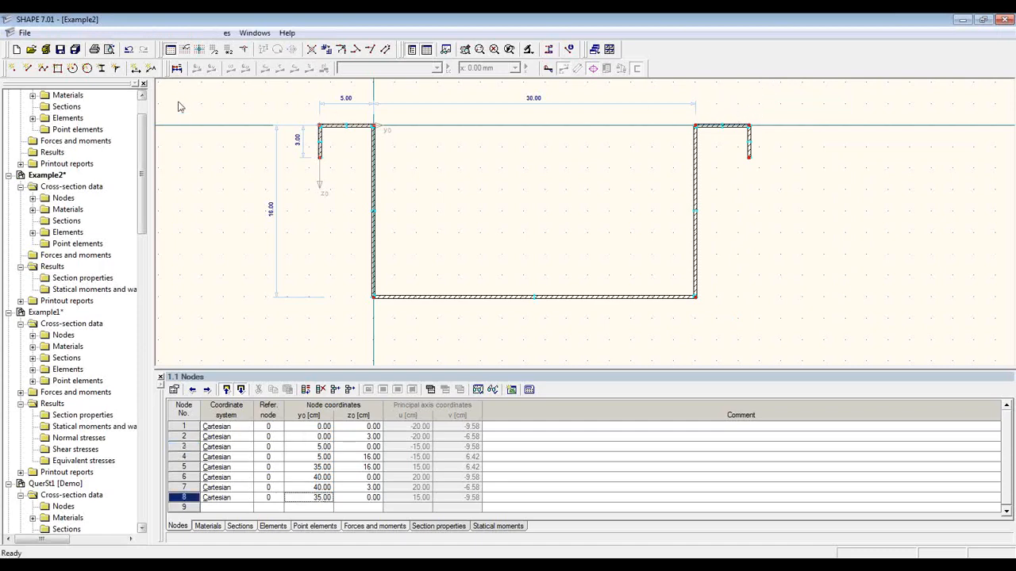
Dimension the right flange between its two end nodes with the Length reference, placing the dimension above the section.
left_click(135, 69)
left_click(139, 147)
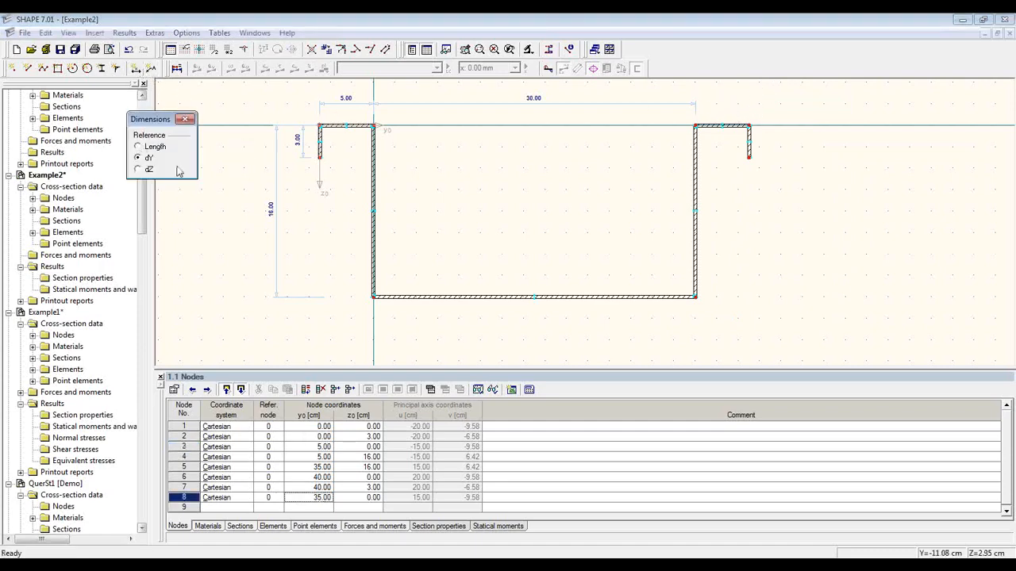
left_click(692, 124)
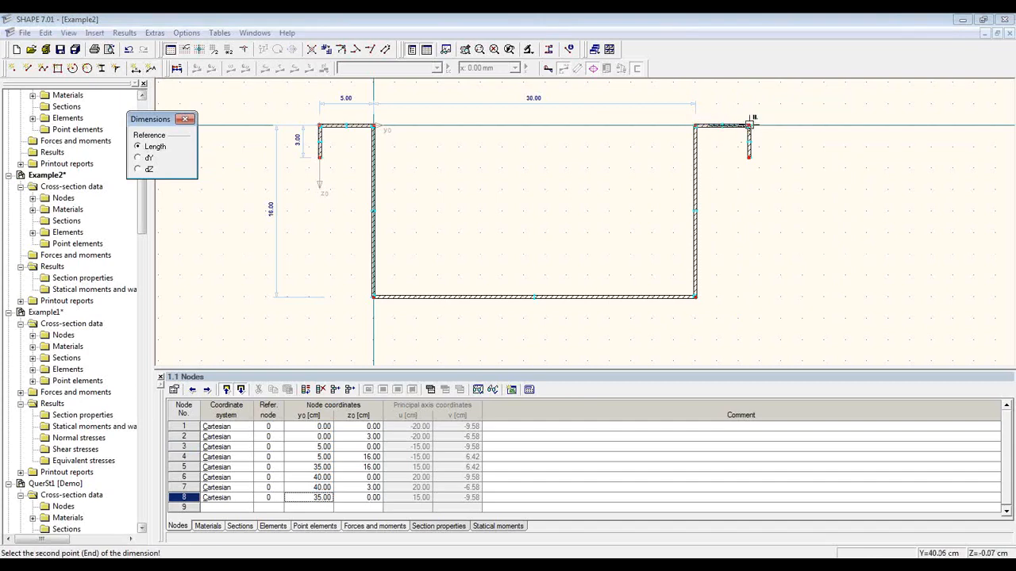
left_click(749, 125)
left_click(743, 104)
key("Escape")
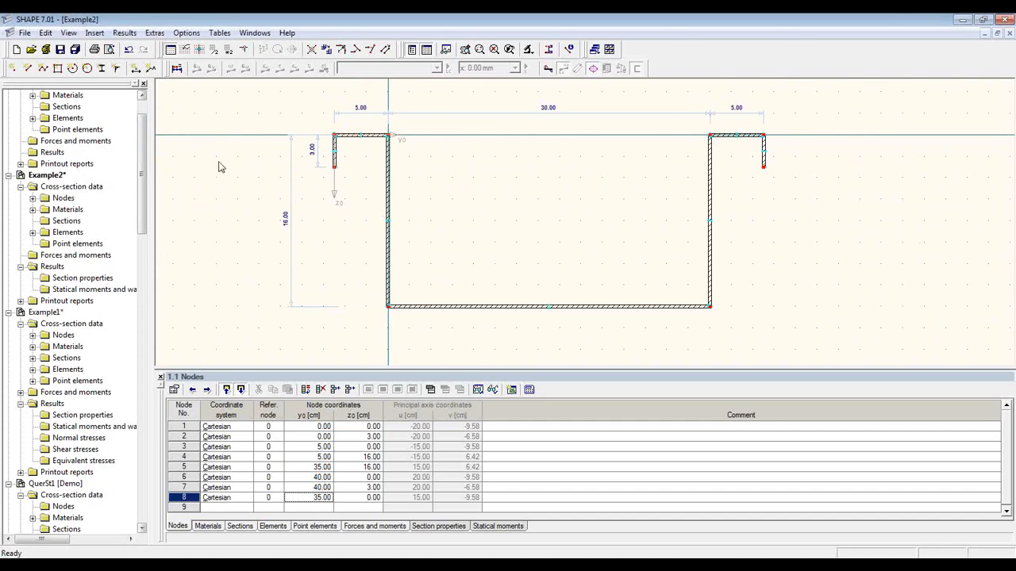
Print the cross-section image to printout report D1 with short form printout off, and close the report without accepting the changes.
left_click(98, 52)
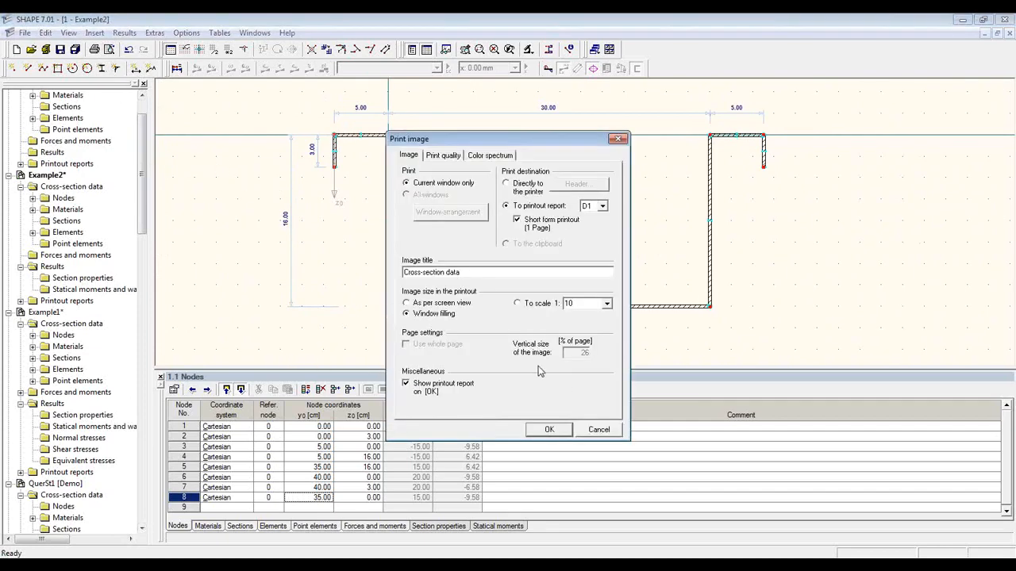
left_click(530, 224)
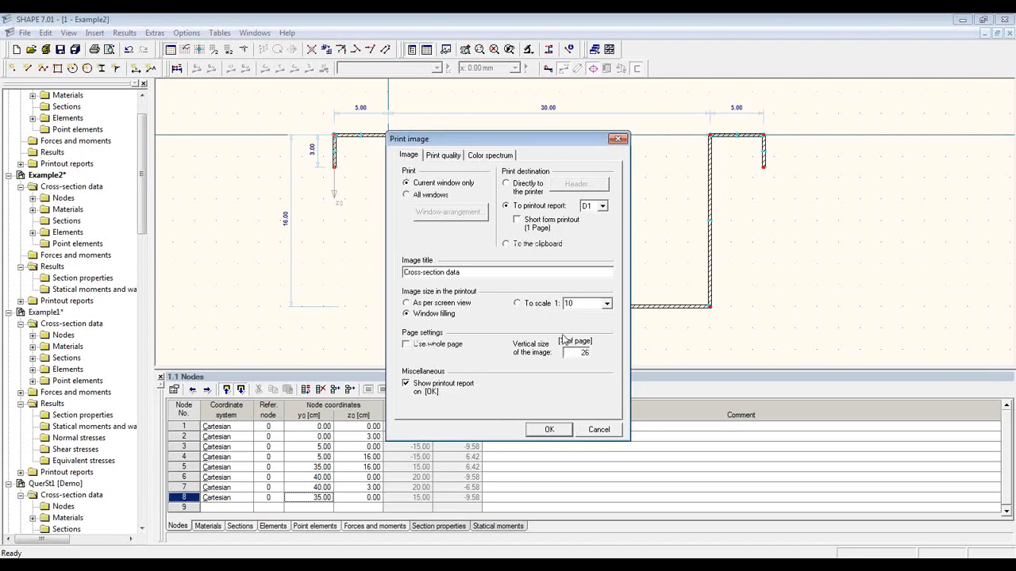
double_click(580, 353)
left_click(558, 432)
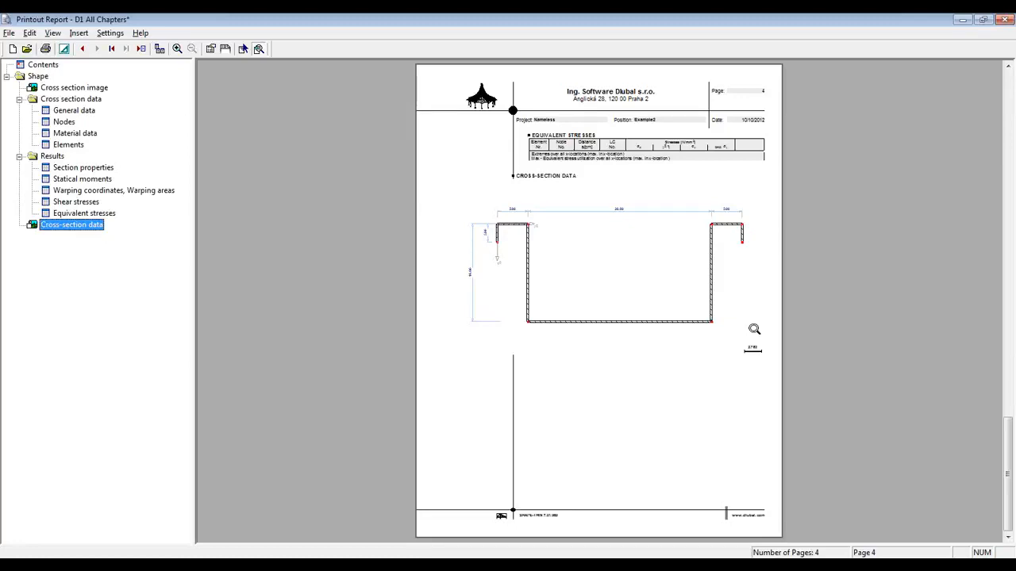
left_click(1005, 19)
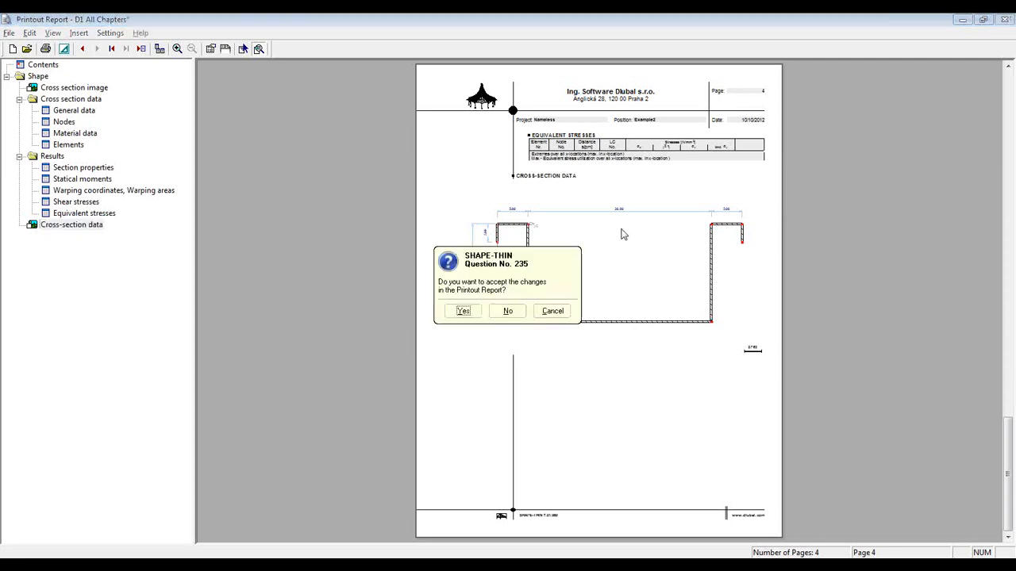
left_click(507, 311)
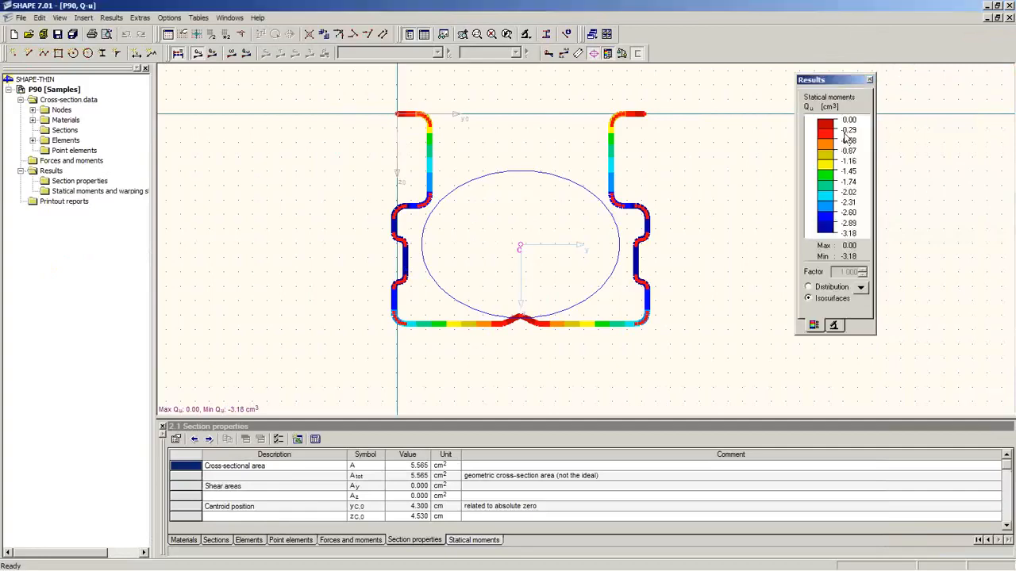
Create a new cross-section named 10-2 in the Samples project and expand its materials in the project tree.
left_click(15, 36)
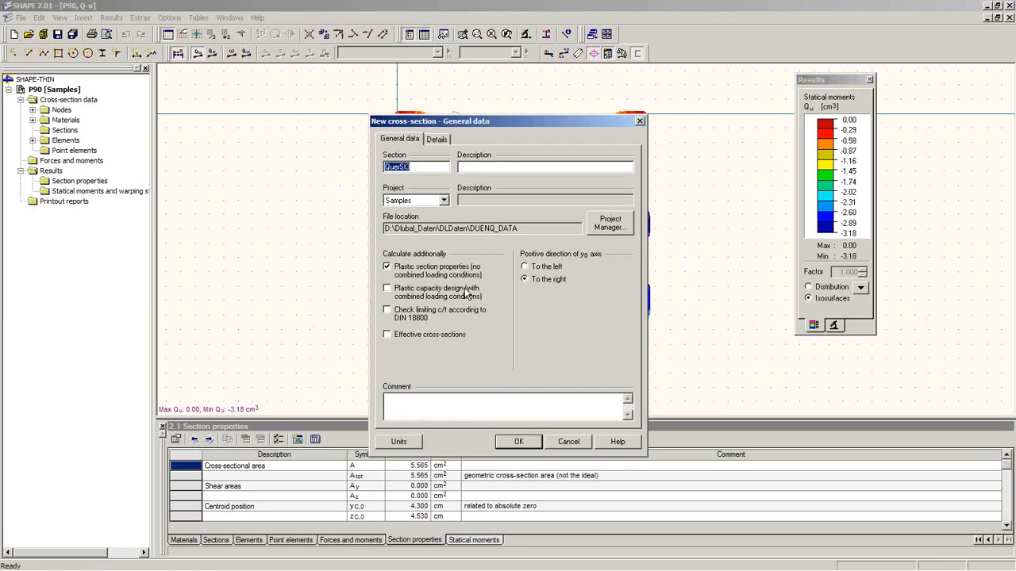
type("10-2")
left_click(520, 444)
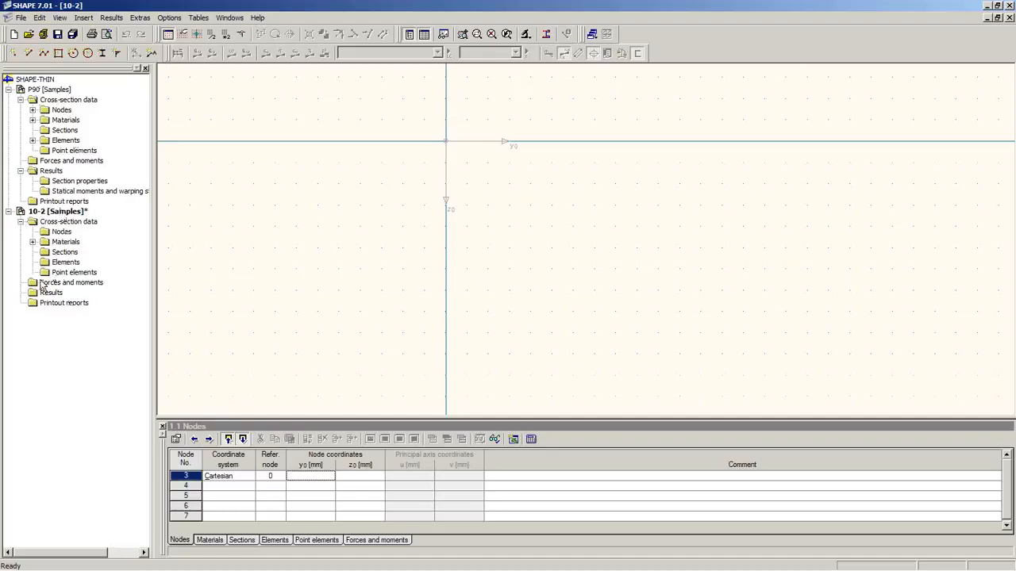
left_click(33, 242)
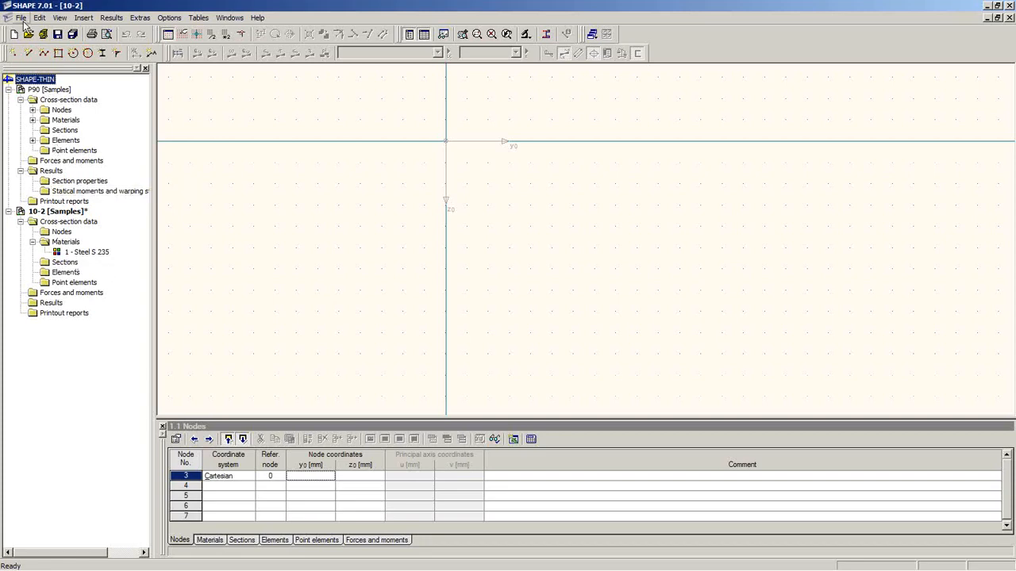
Load the file Z240.dxf as a DXF template for the new cross-section.
left_click(21, 18)
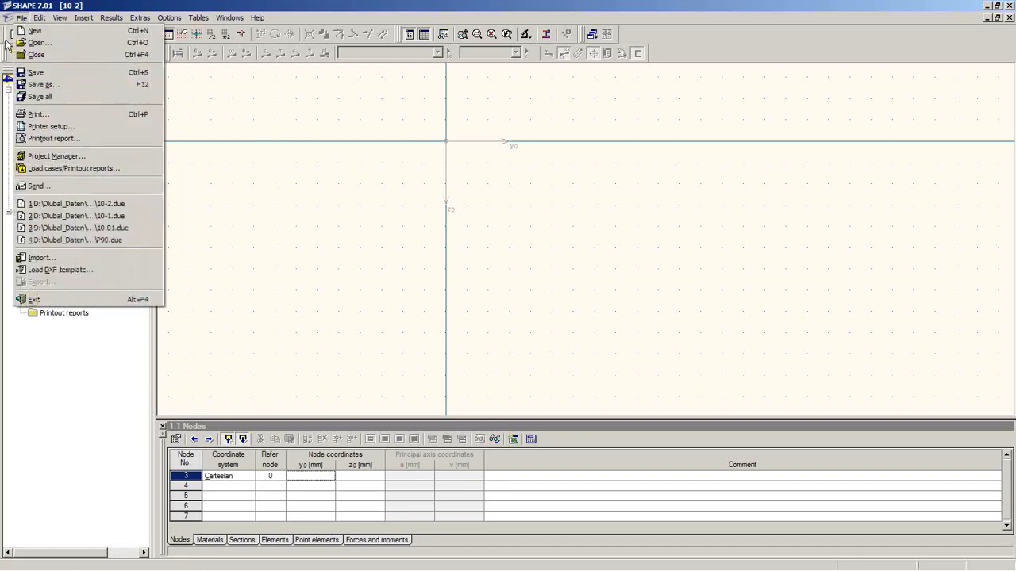
left_click(48, 271)
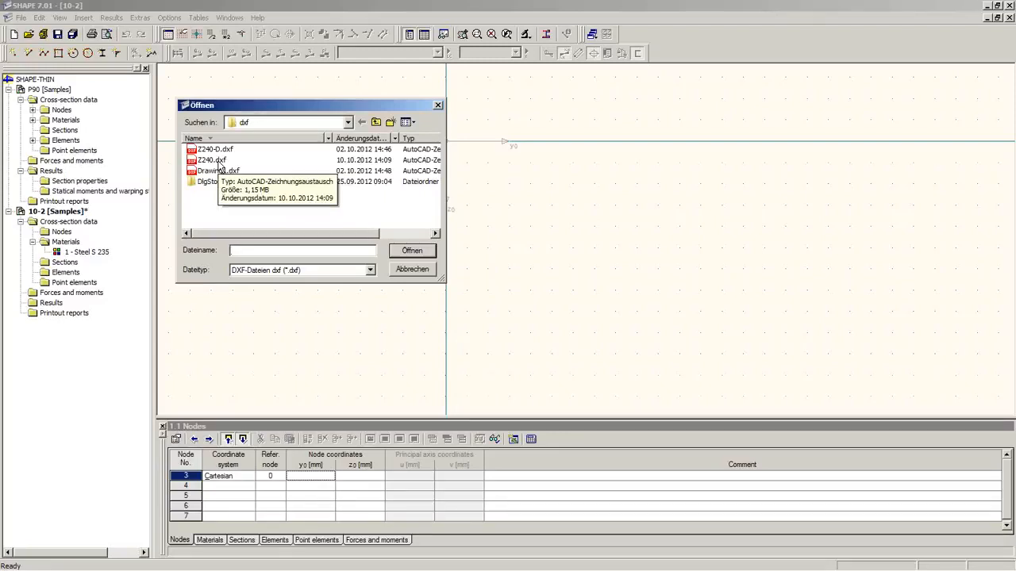
left_click(219, 161)
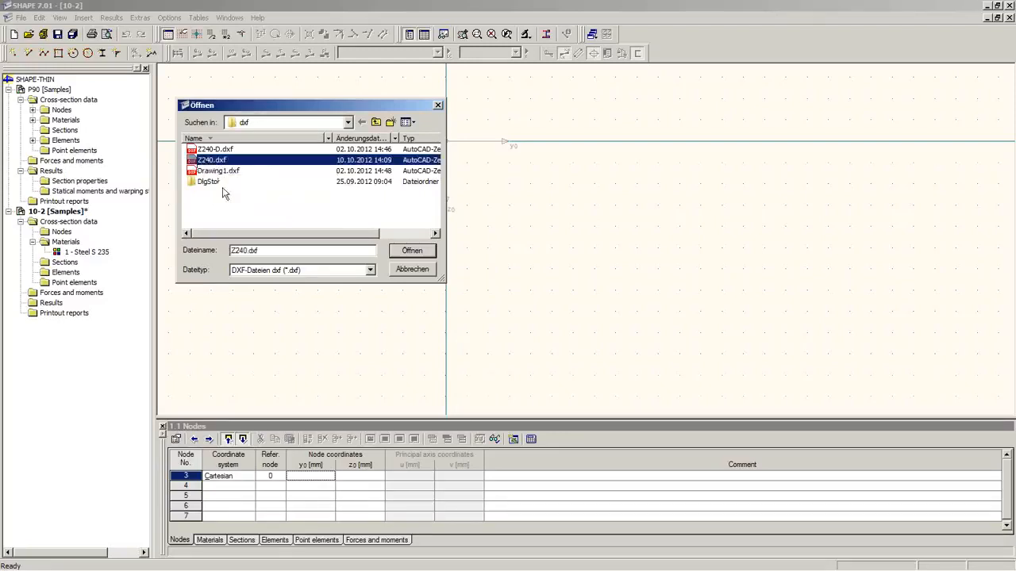
left_click(412, 251)
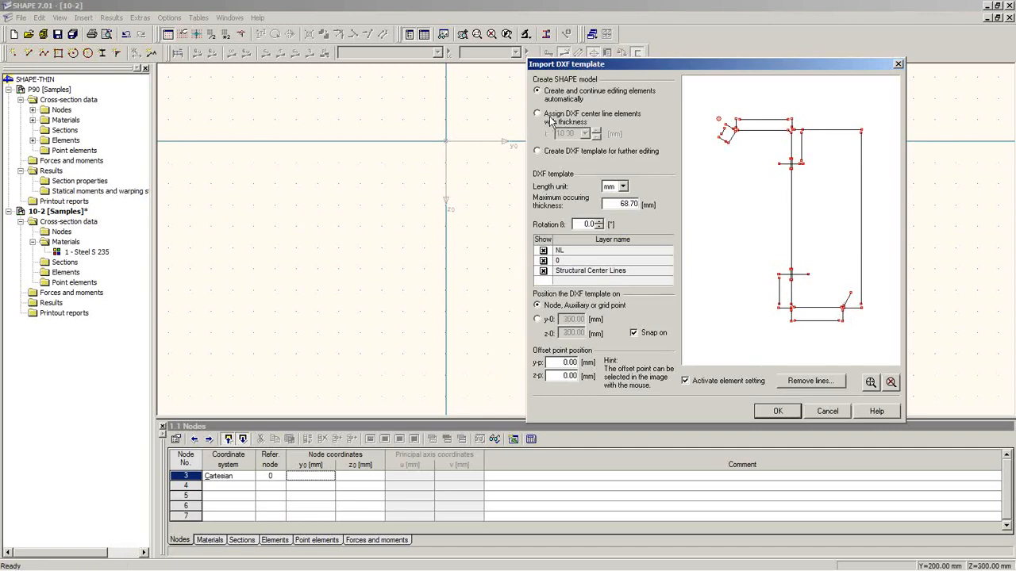
Hide the layers NL and 0 of the DXF template, leaving only Structural Center Lines shown.
left_click(543, 251)
left_click(544, 261)
left_click(543, 251)
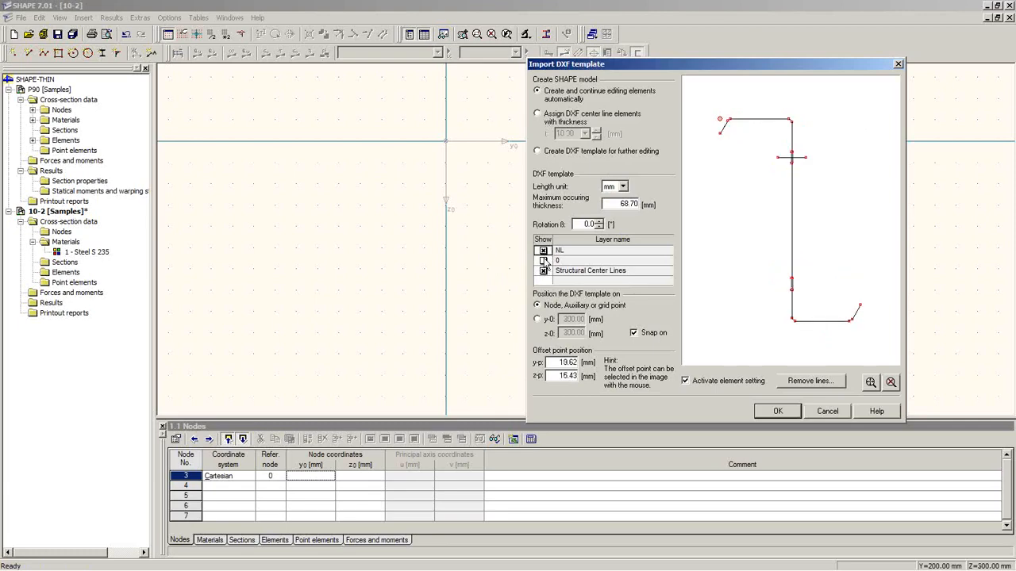
left_click(543, 261)
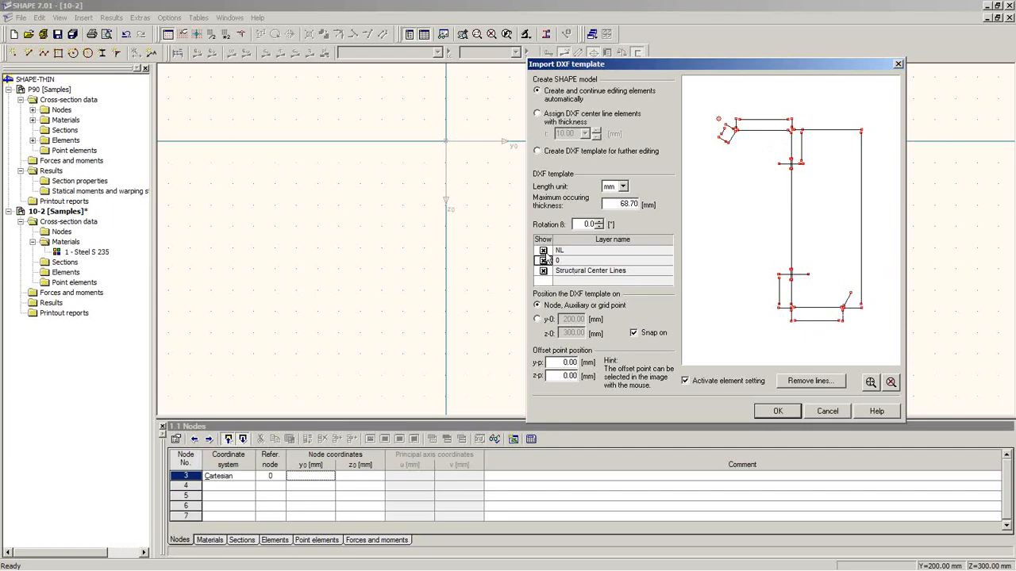
left_click(542, 250)
left_click(543, 260)
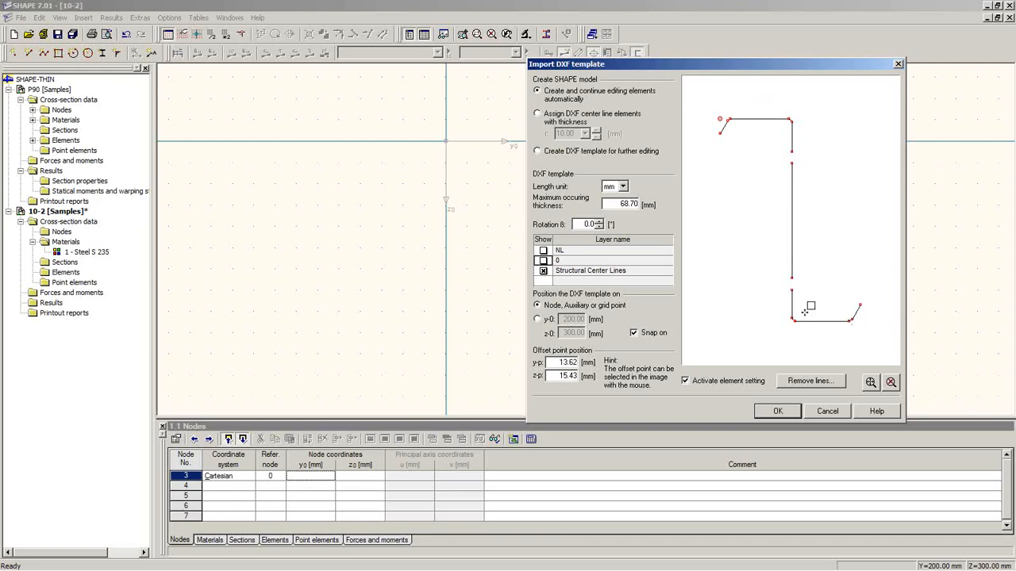
Assign the DXF center line elements a thickness of 3 mm and place the template at the coordinate origin.
left_click(543, 116)
double_click(581, 133)
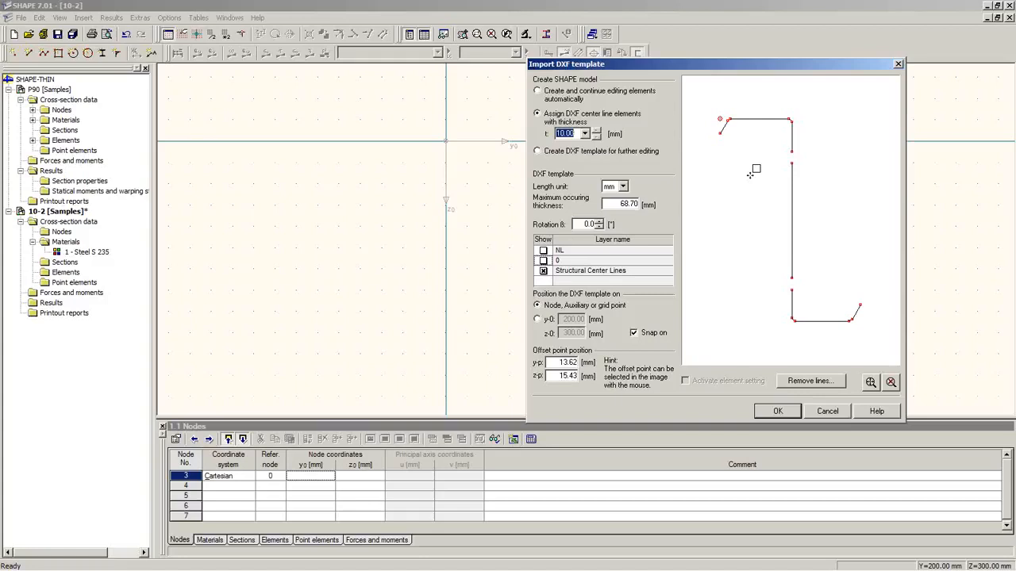
type("3")
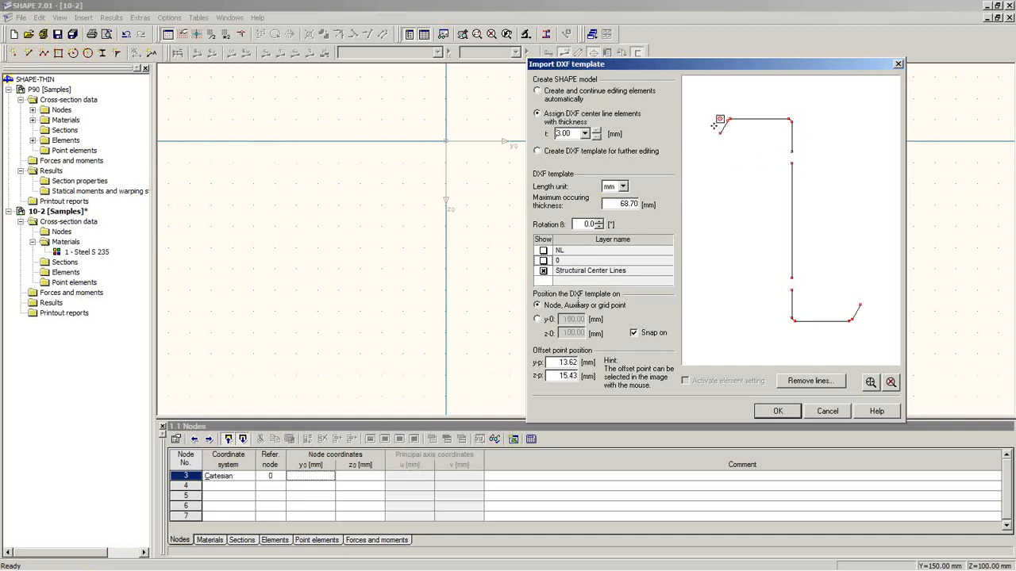
left_click(448, 142)
Examine the imported Z-section's corners and the thickness and radius of the arc element beside the upper lip.
scroll(539, 274, "up", 2)
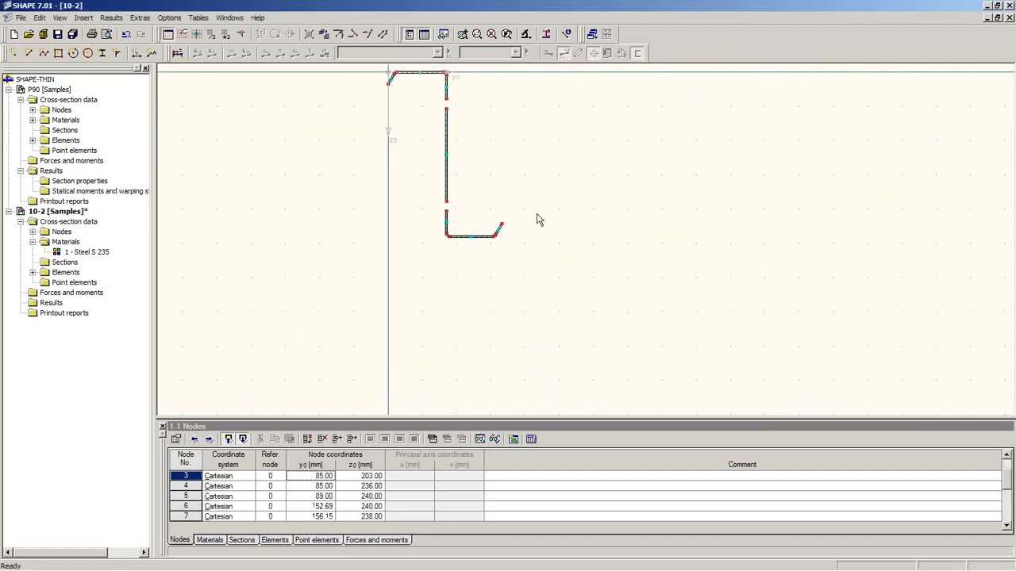
middle_click_drag(537, 214, 575, 313)
scroll(574, 312, "down", 1)
scroll(568, 311, "up", 3)
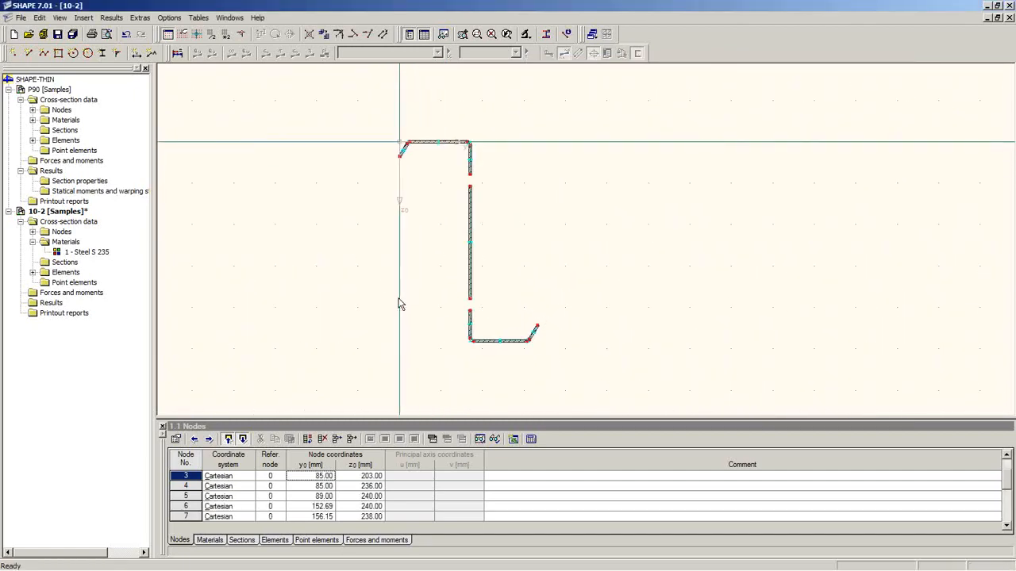
scroll(408, 222, "up", 3)
middle_click_drag(424, 190, 411, 279)
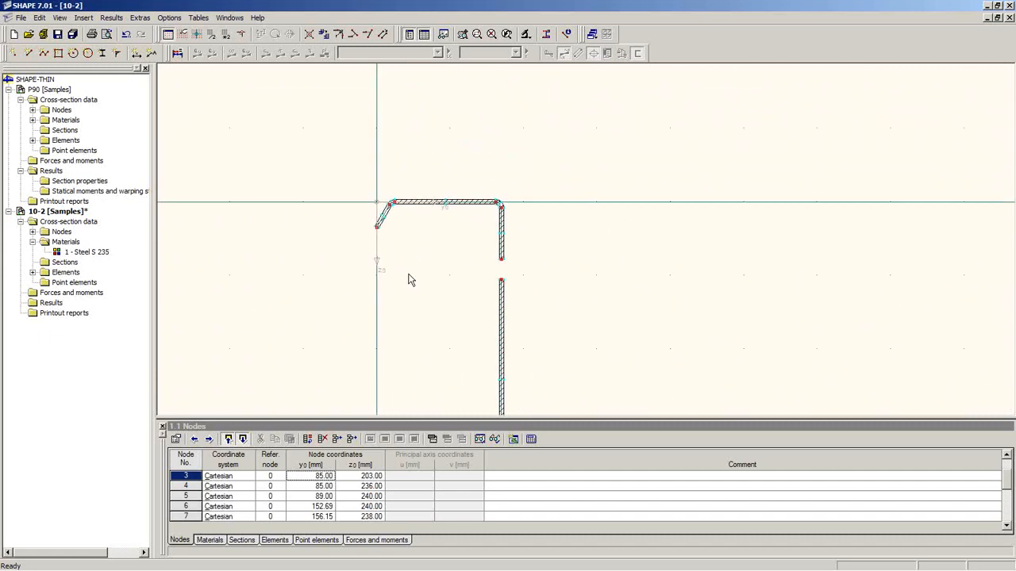
scroll(410, 270, "up", 4)
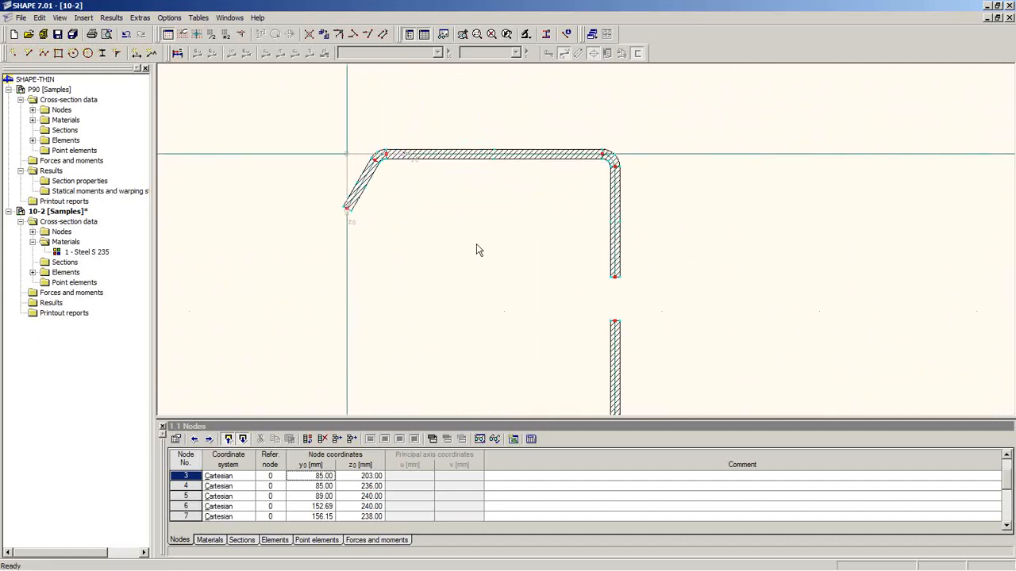
scroll(405, 230, "up", 3)
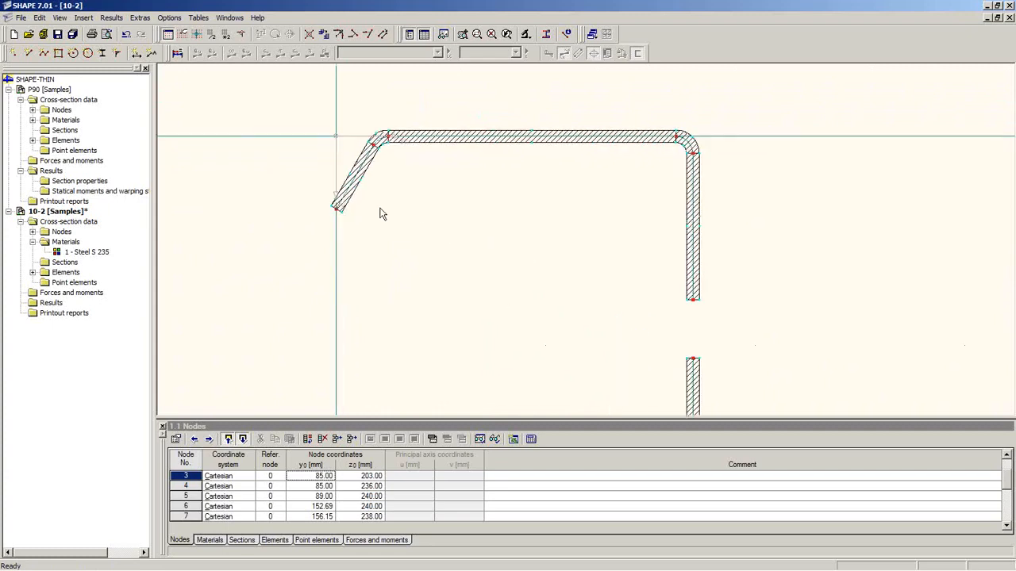
middle_click_drag(431, 162, 420, 271)
scroll(395, 262, "up", 2)
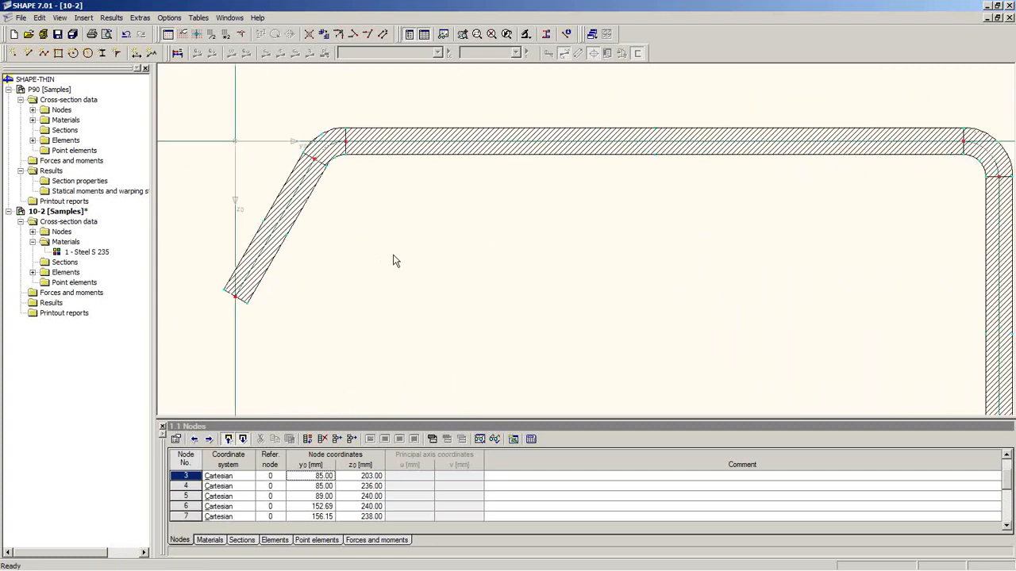
double_click(335, 141)
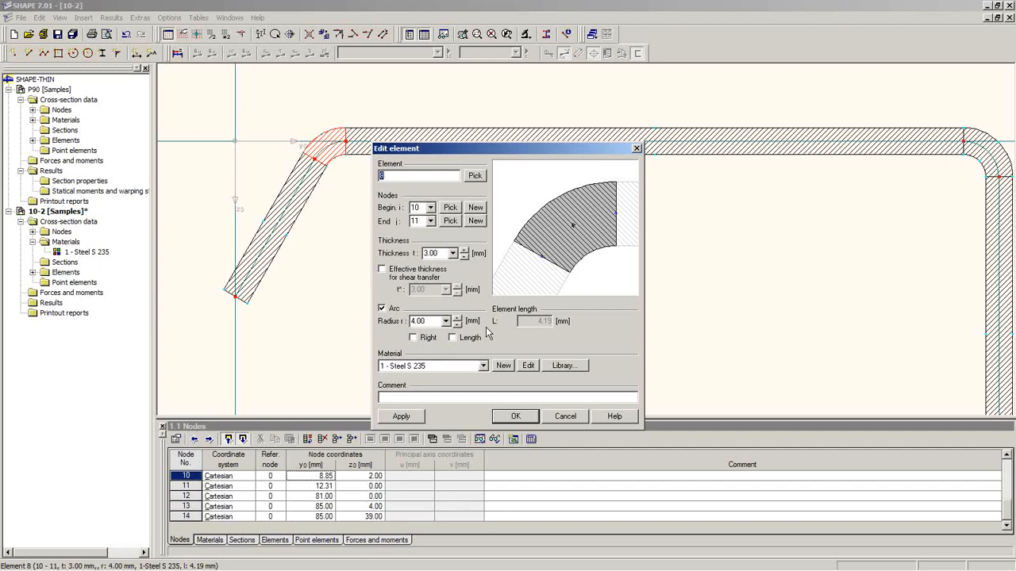
left_click(565, 417)
Close the upper gap in the web by moving the middle part's upper end node onto the upper part's end node.
scroll(562, 345, "down", 4)
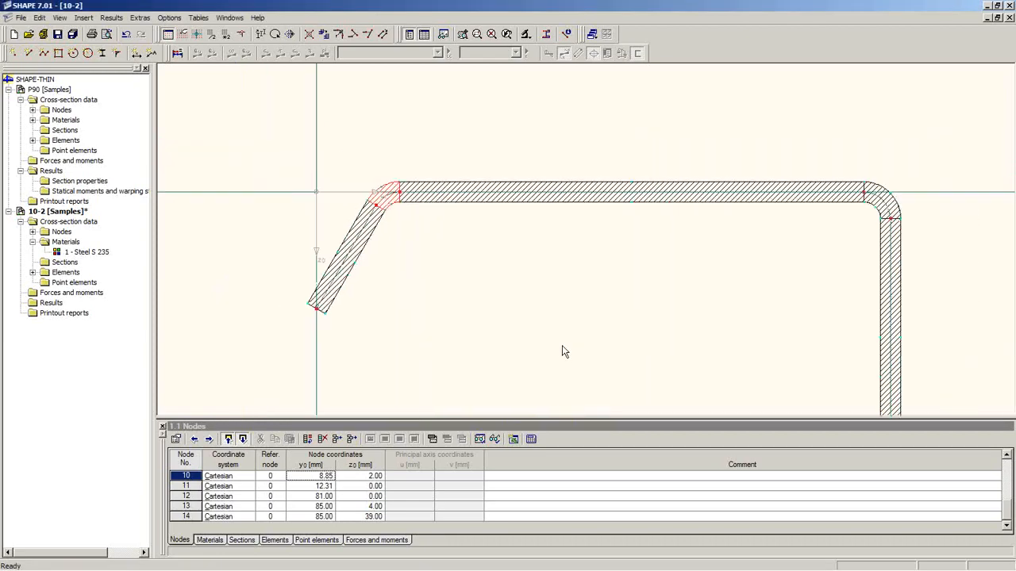
middle_click_drag(645, 337, 605, 258)
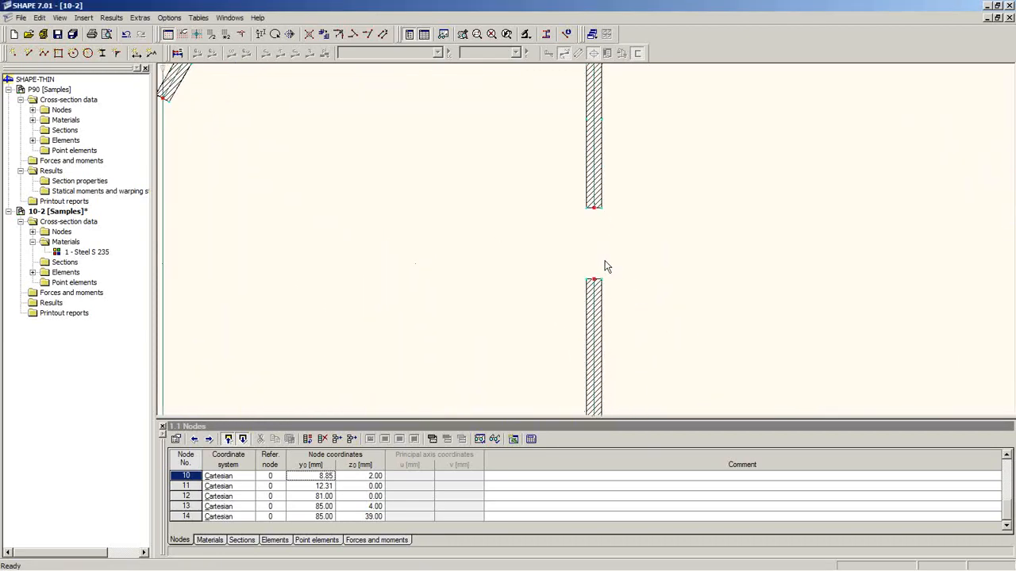
scroll(602, 280, "down", 2)
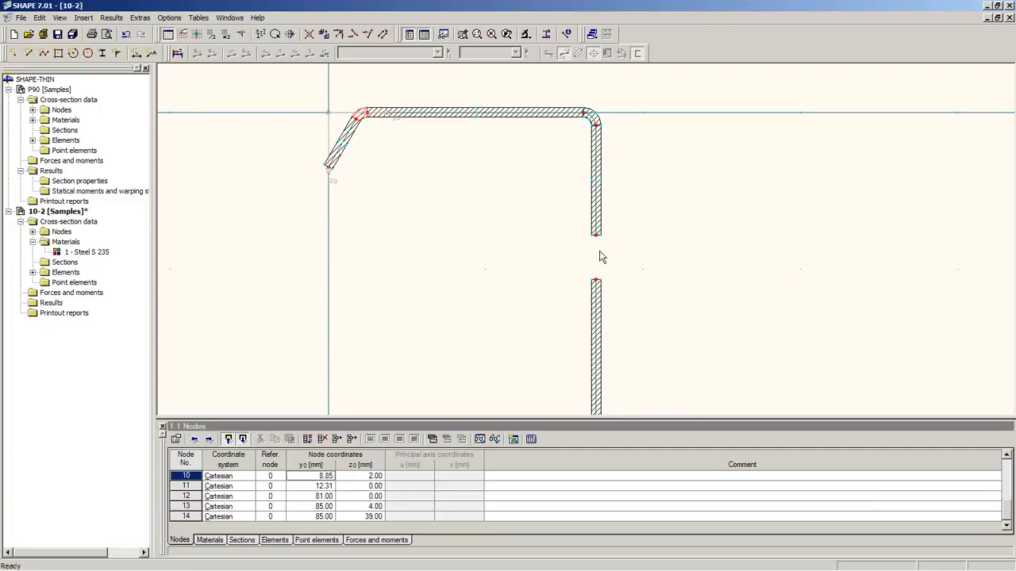
left_click_drag(596, 280, 596, 236)
Close the lower gap in the web by moving the middle part's lower end node to y0 85 mm, z0 203 mm.
scroll(627, 290, "down", 2)
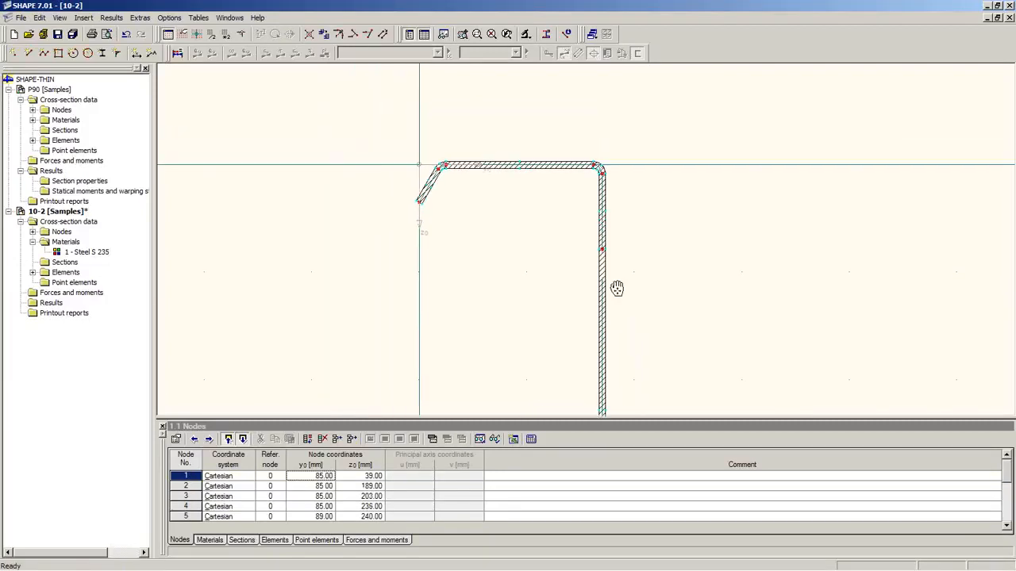
scroll(615, 289, "up", 6)
scroll(579, 291, "down", 3)
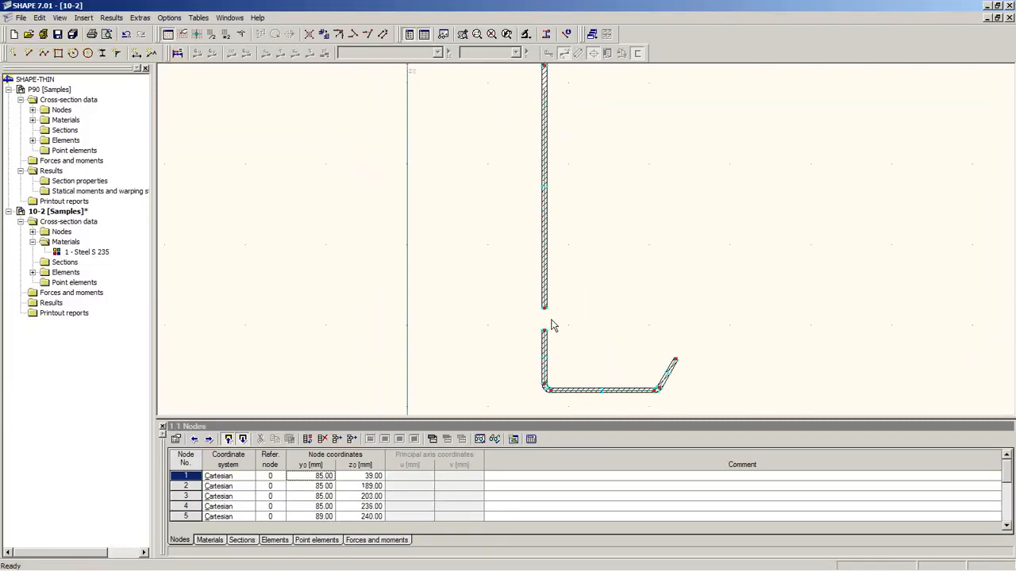
left_click_drag(545, 309, 572, 334)
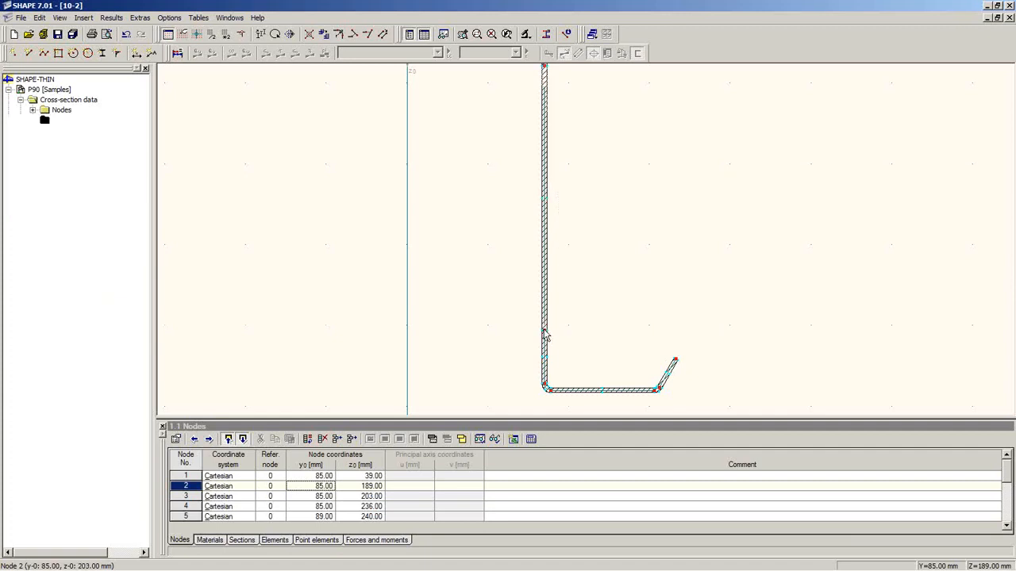
Examine the Z-section's lower web joint, its bottom corners and then the whole profile.
scroll(554, 346, "up", 2)
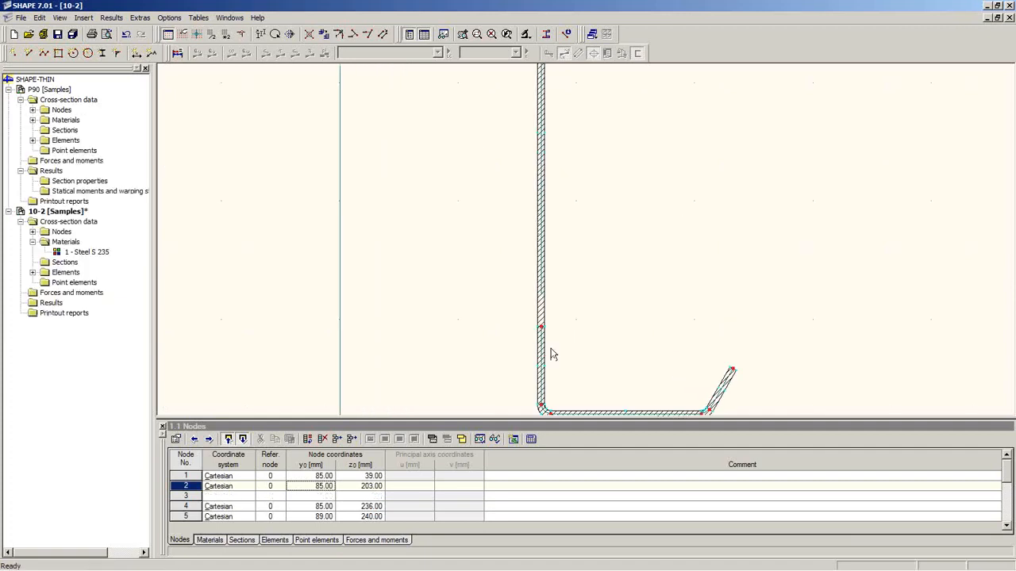
scroll(578, 321, "down", 2)
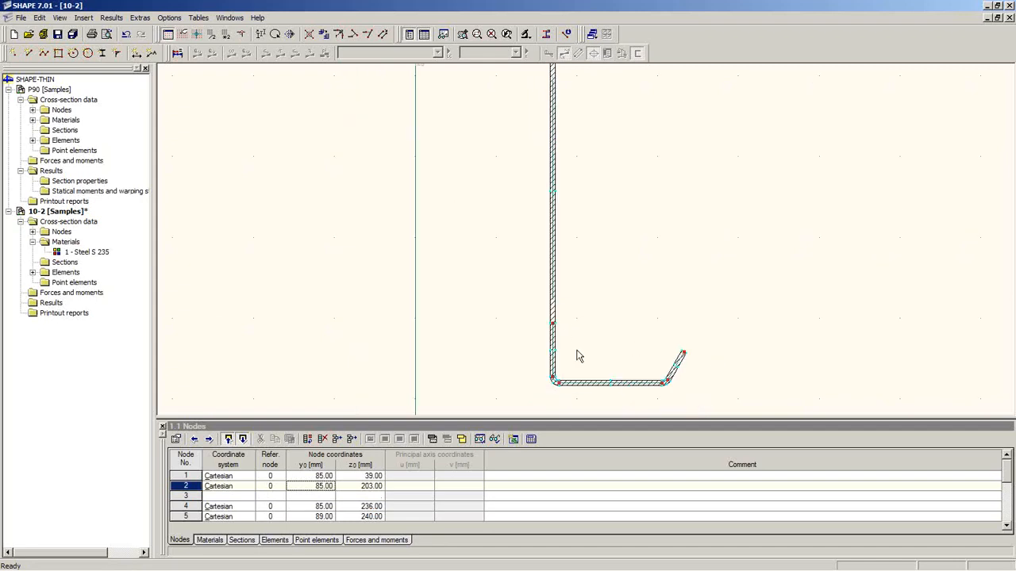
middle_click_drag(594, 372, 597, 300)
scroll(565, 341, "up", 6)
scroll(564, 326, "down", 5)
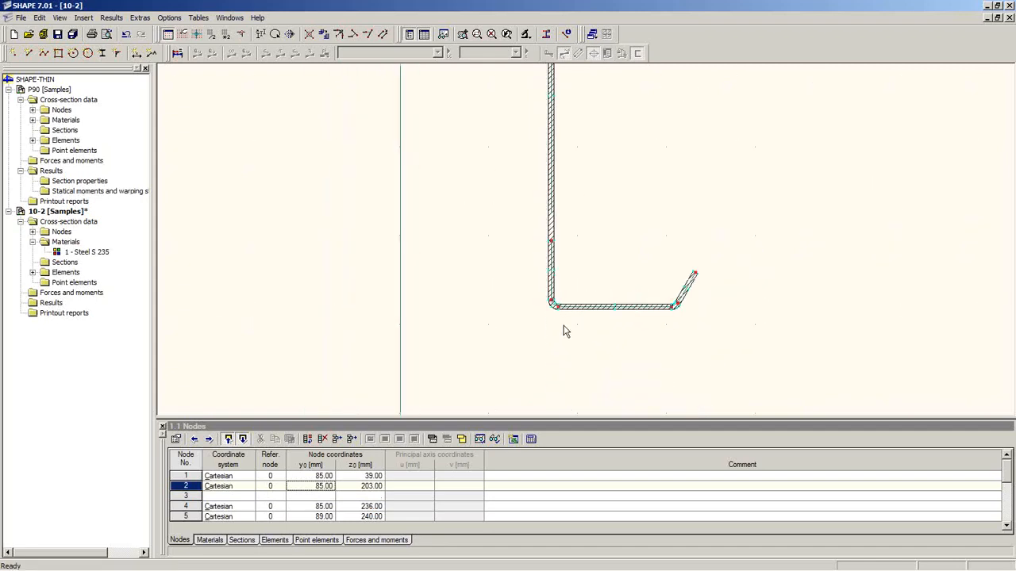
scroll(565, 326, "down", 8)
middle_click_drag(580, 267, 534, 300)
scroll(532, 314, "up", 2)
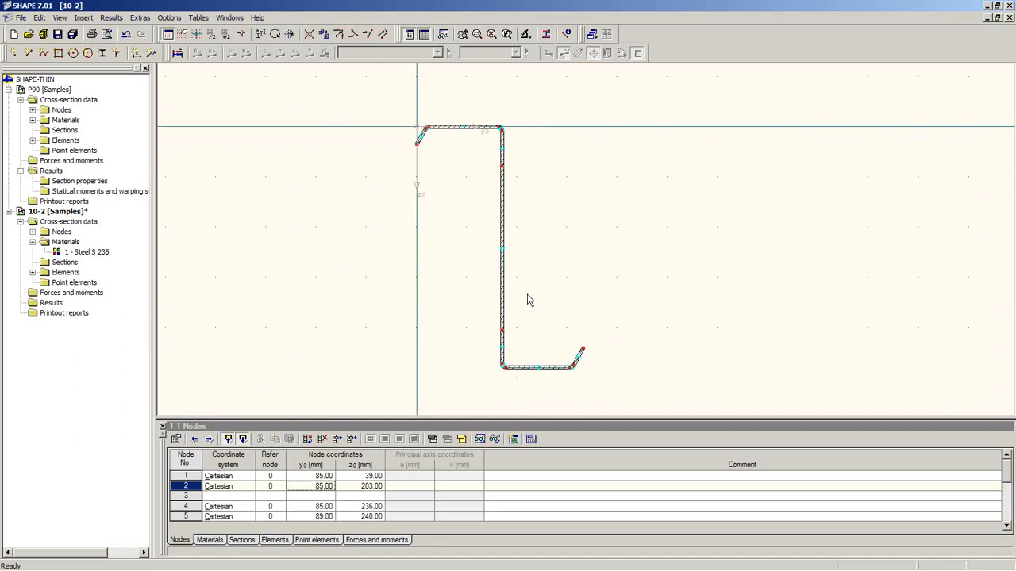
Calculate the Z-section and review its section properties in an undocked table beside the profile.
left_click(177, 54)
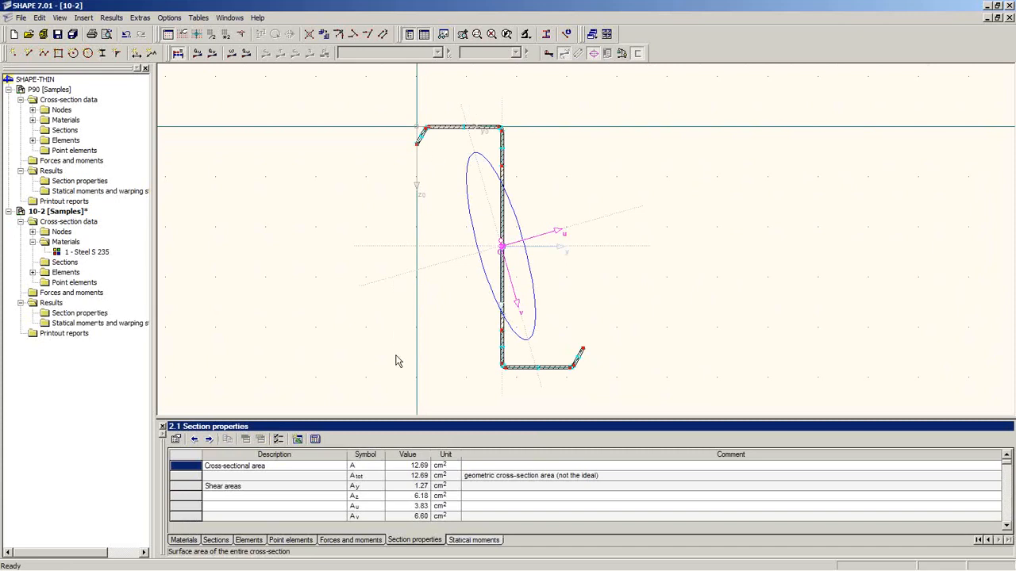
double_click(409, 429)
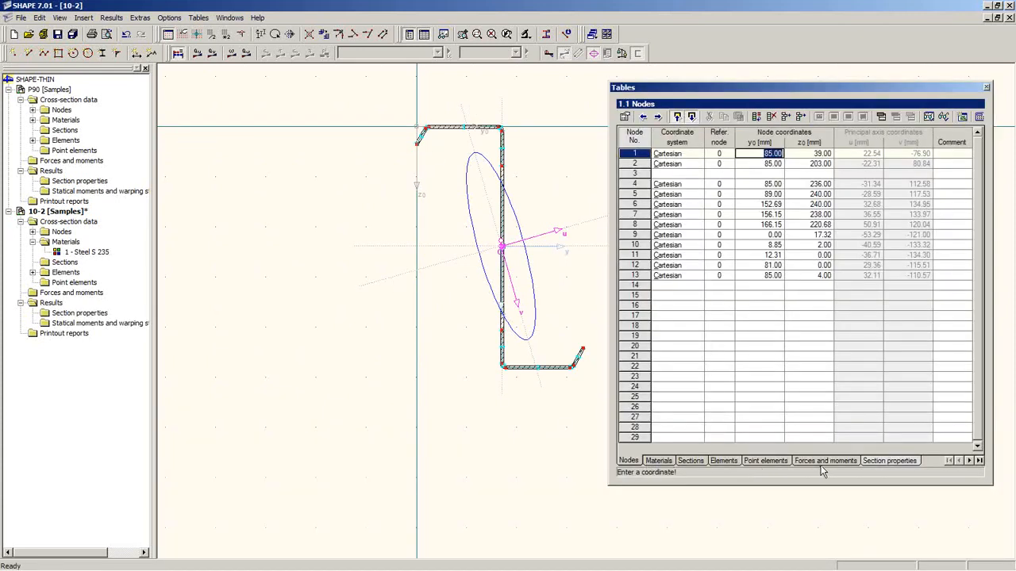
left_click(885, 461)
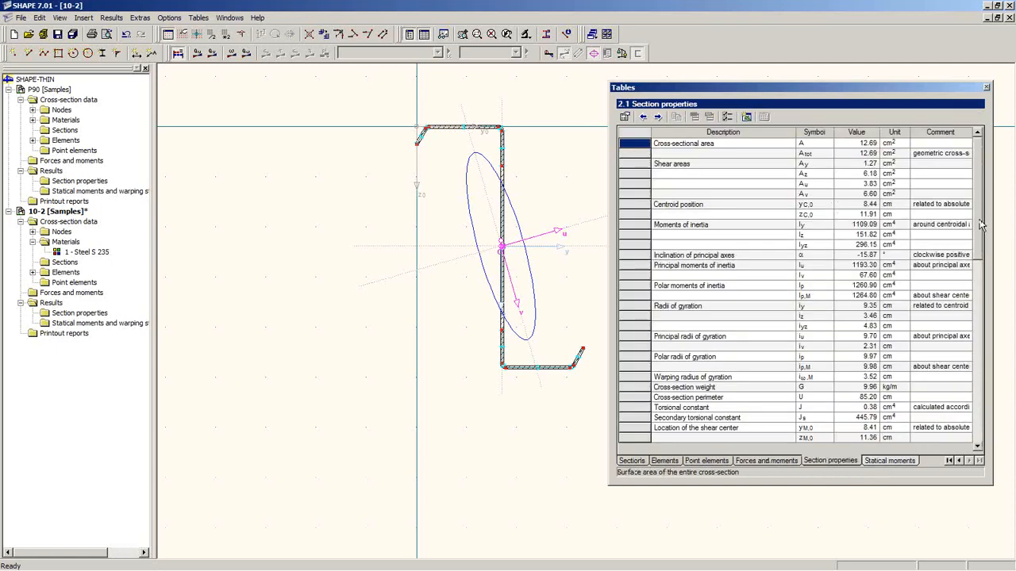
mouse_move(980, 220)
left_mouse_down()
mouse_move(979, 297)
mouse_move(977, 176)
left_mouse_up()
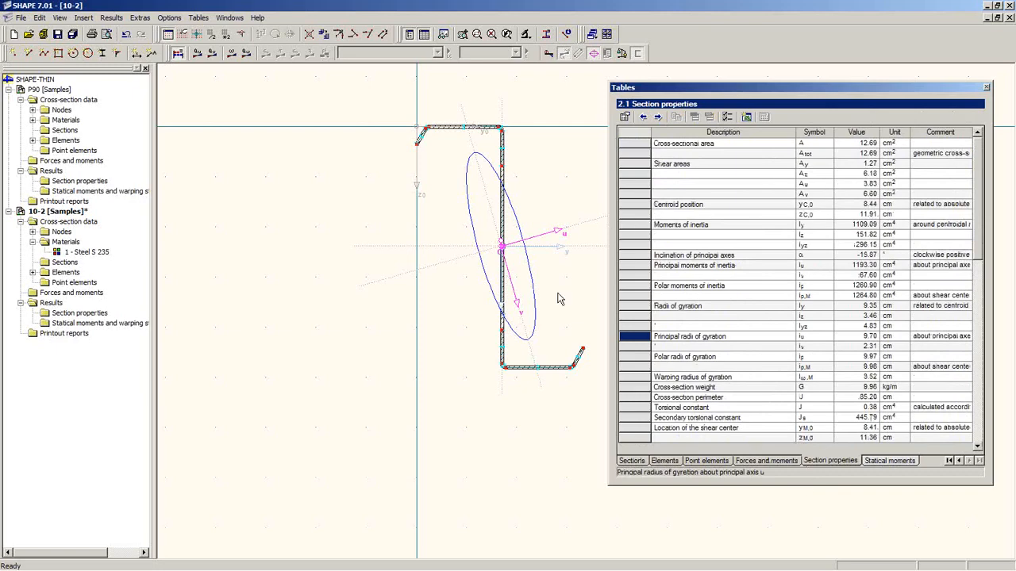
mouse_move(580, 297)
middle_mouse_down()
mouse_move(506, 301)
mouse_move(472, 326)
middle_mouse_up()
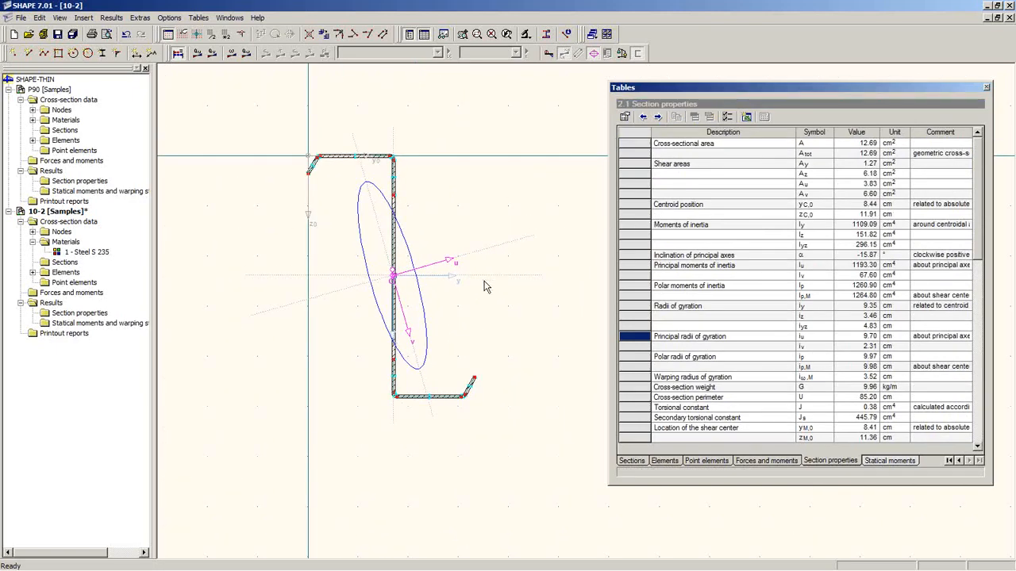
scroll(486, 285, "up", 2)
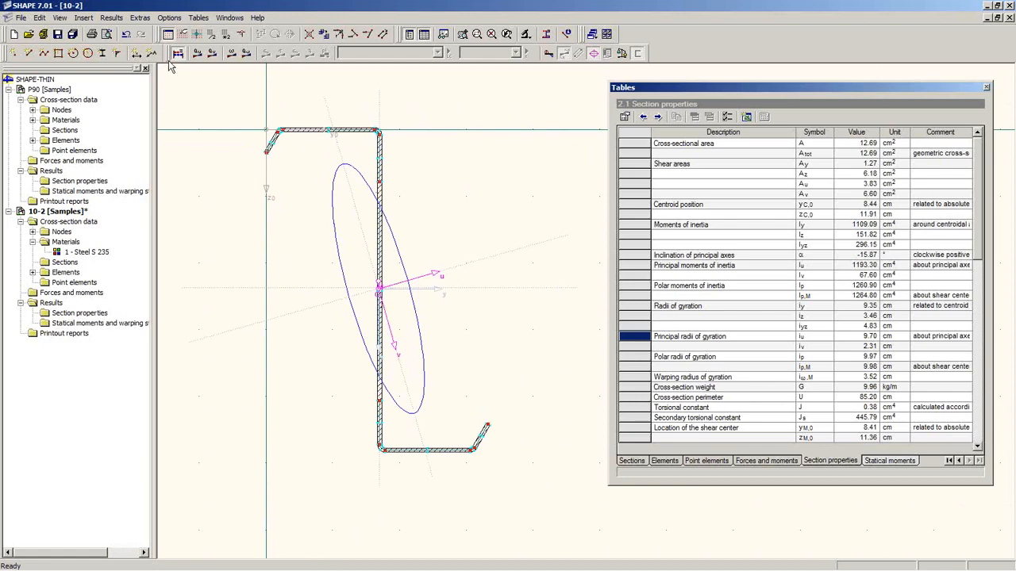
Display the Q-u, Q-v and Q-Omega distribution diagrams on the Z-section one after another.
left_click(198, 53)
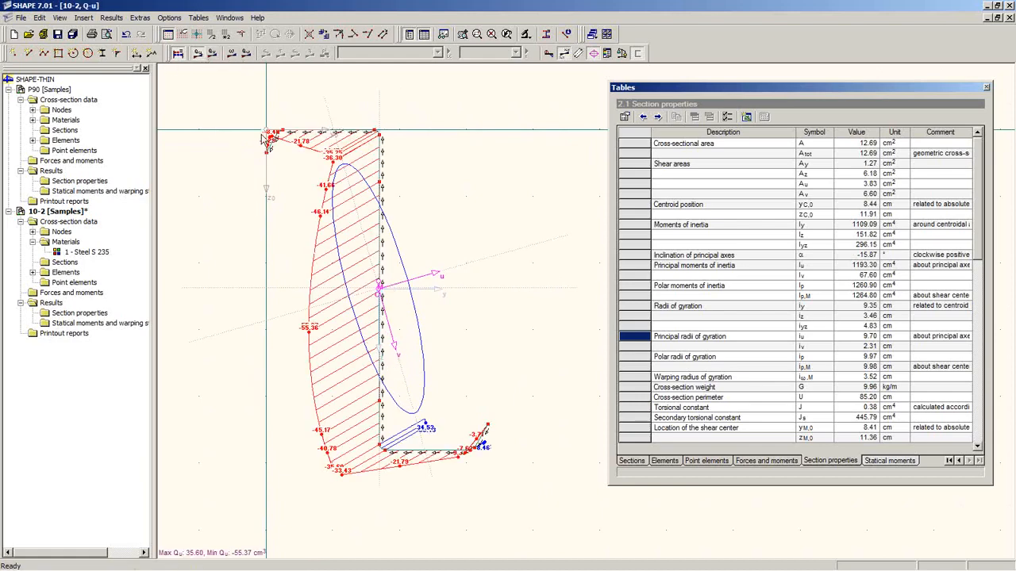
left_click(212, 53)
left_click(245, 55)
left_click(247, 53)
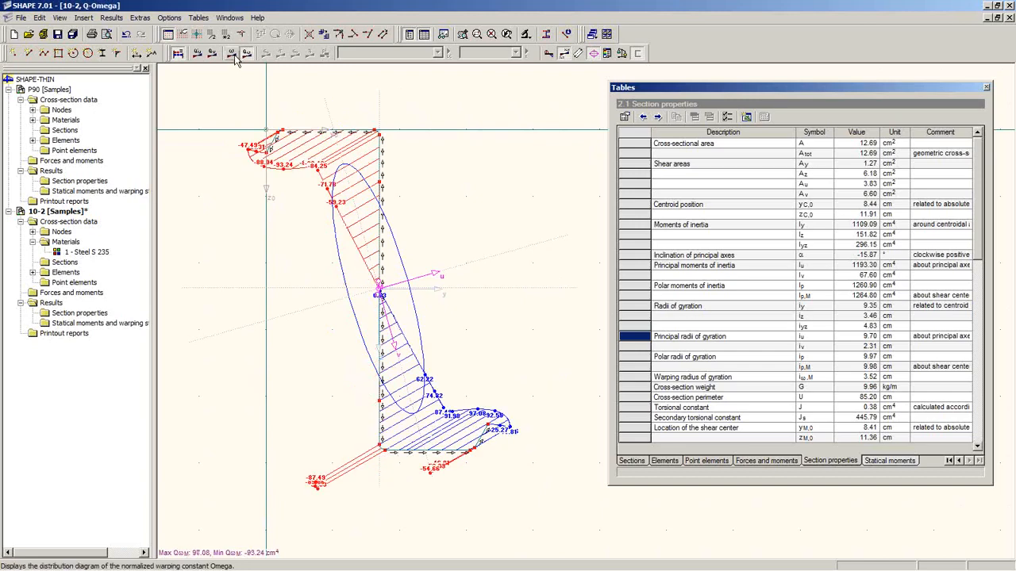
Show the Q-v diagram around the lower flange's two corner arcs and hide the tables window.
left_click(212, 53)
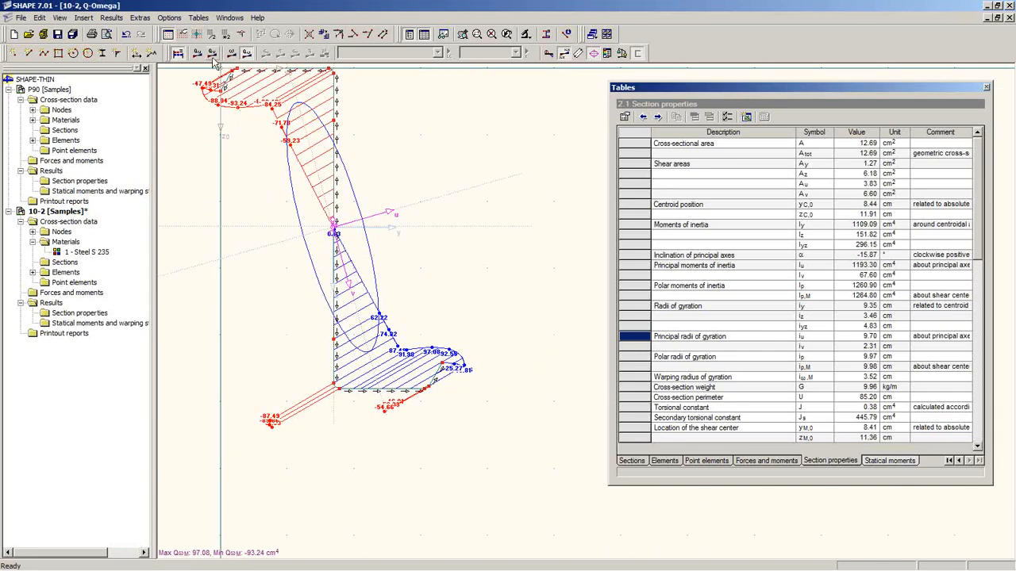
scroll(389, 385, "up", 5)
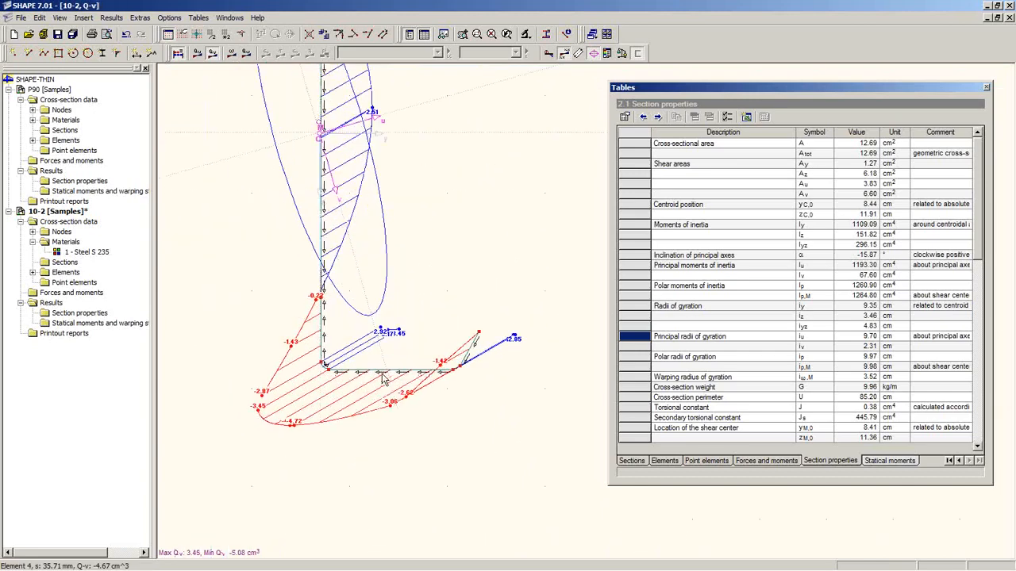
middle_click_drag(369, 358, 393, 325)
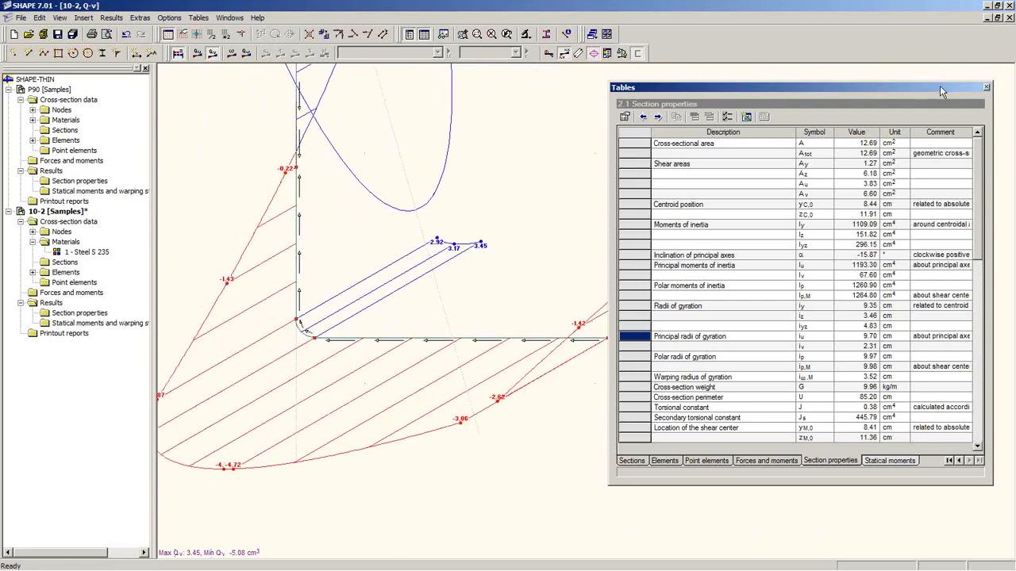
left_click_drag(949, 88, 885, 105)
left_click(922, 103)
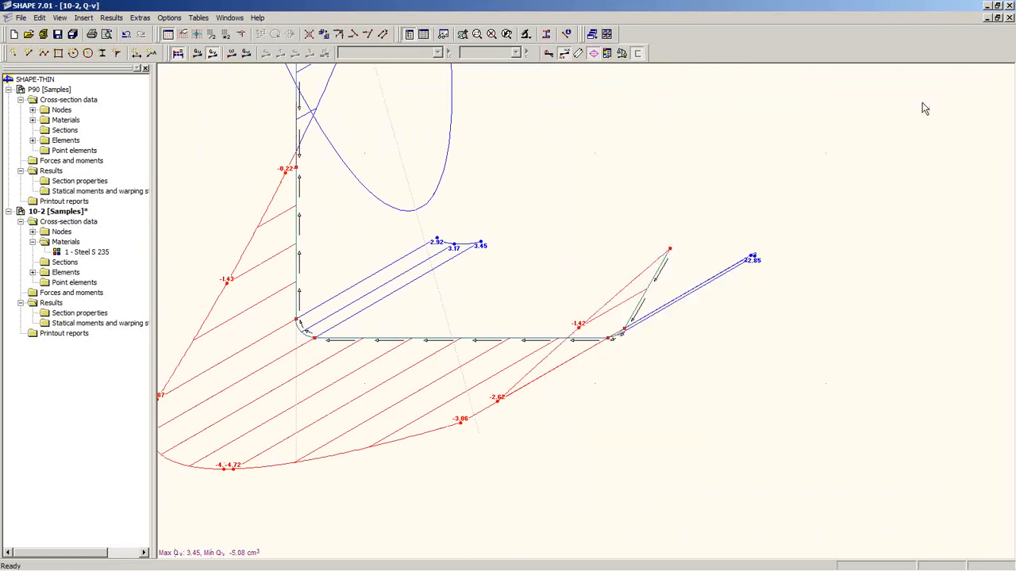
scroll(351, 392, "up", 3)
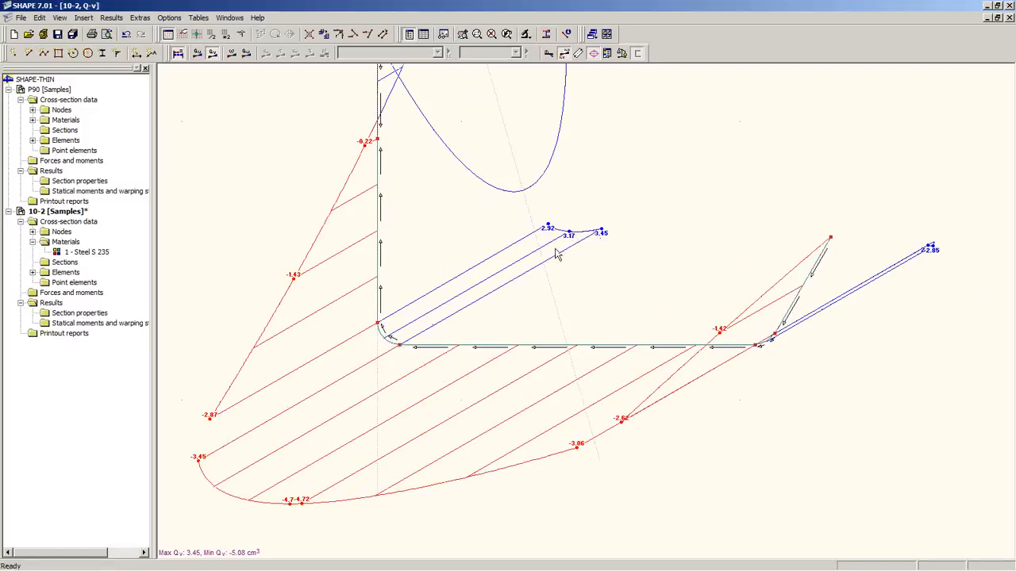
Reverse the direction of the arc elements at both ends of the lower flange and recalculate the cross-section.
right_click(384, 339)
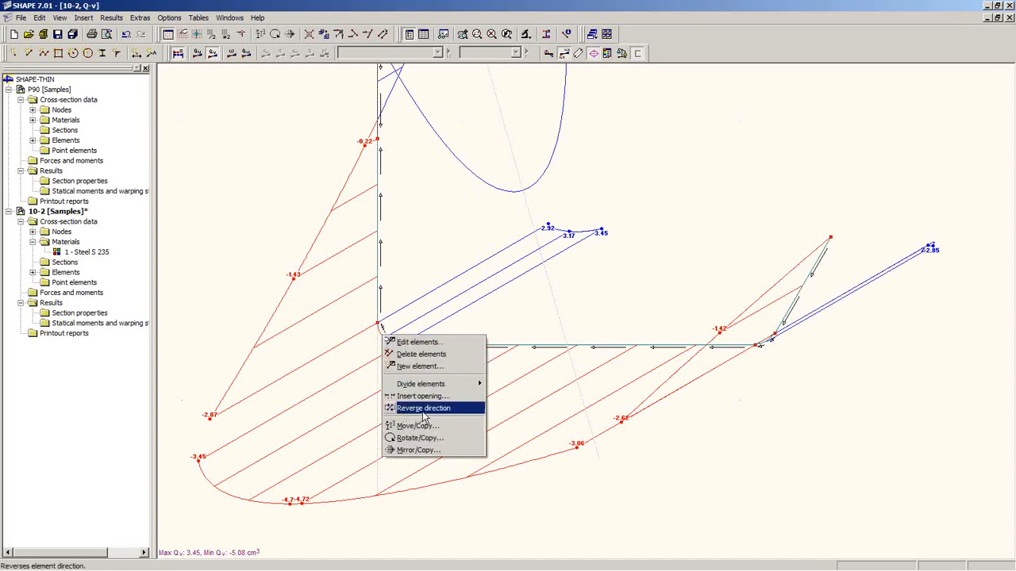
left_click(424, 409)
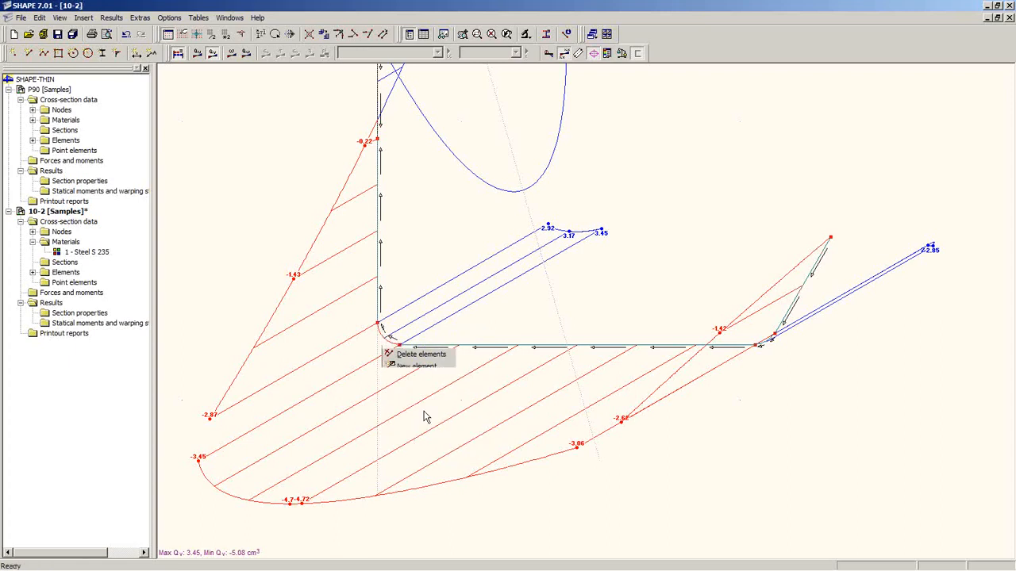
right_click(770, 347)
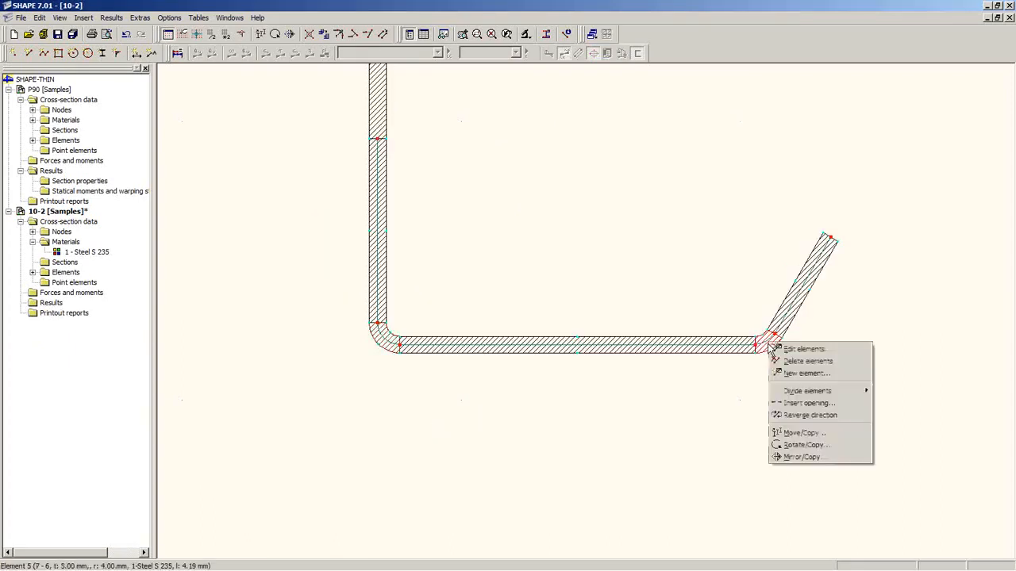
left_click(797, 416)
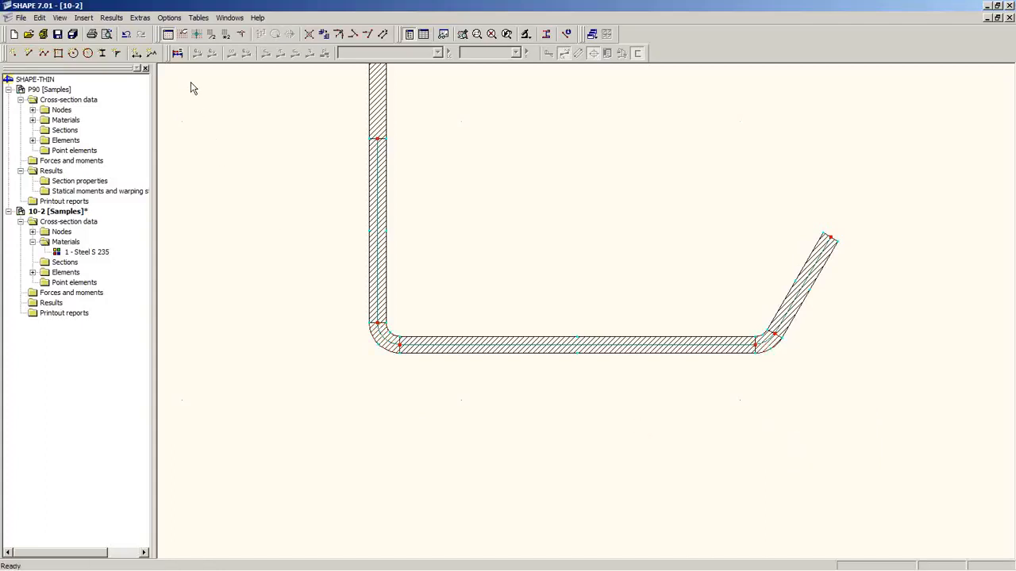
left_click(179, 54)
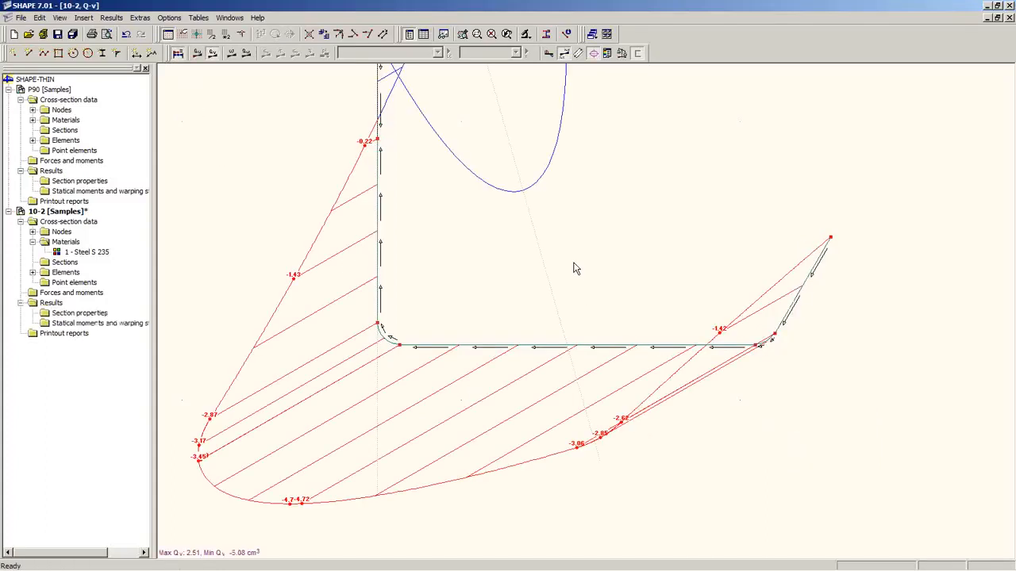
Examine the recalculated Q-v diagram along the lower flange, the web and the centroid area.
scroll(556, 304, "down", 2)
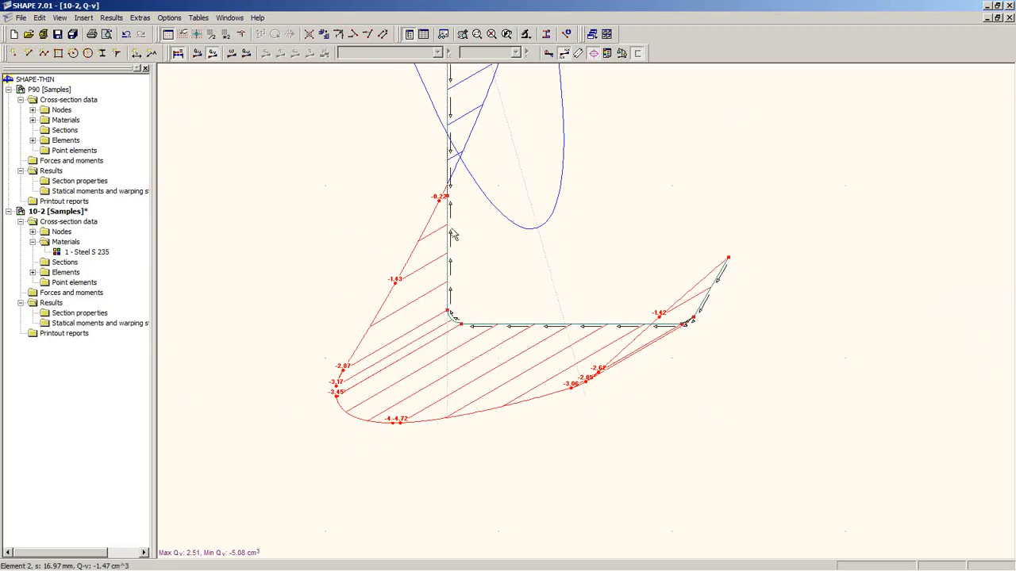
middle_click_drag(492, 199, 433, 395)
scroll(464, 316, "down", 3)
middle_click_drag(464, 233, 521, 392)
middle_click_drag(461, 358, 417, 286)
scroll(468, 306, "down", 2)
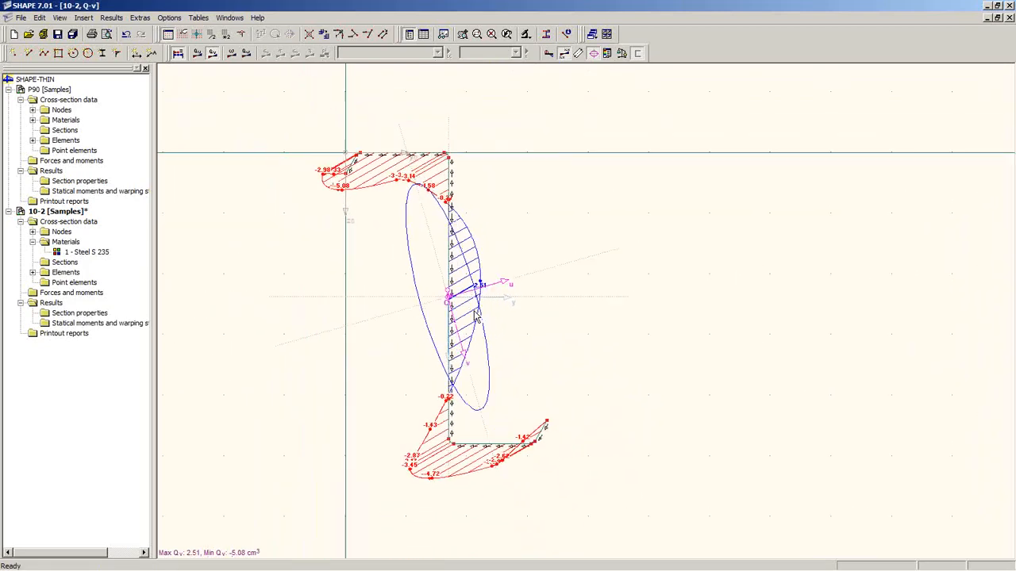
middle_click_drag(506, 351, 540, 342)
scroll(540, 358, "up", 1)
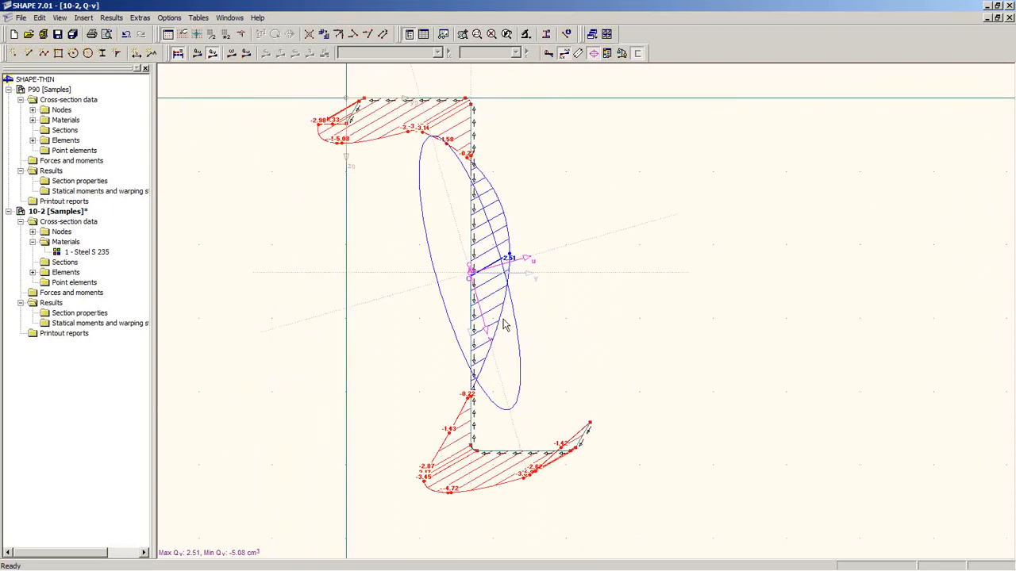
scroll(506, 321, "up", 4)
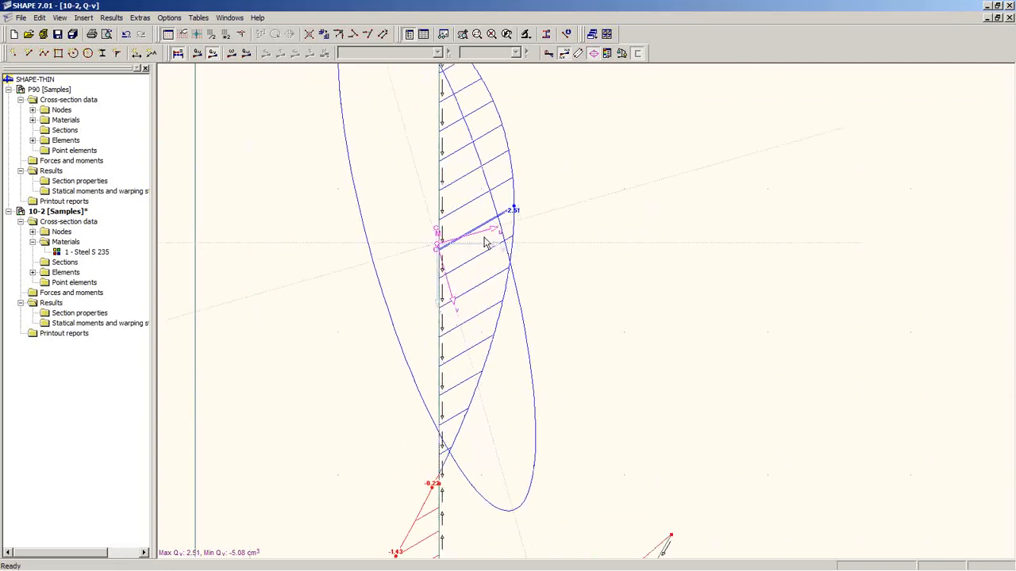
Redisplay the section properties table, check the inclination of the principal axes, and save the cross-section.
left_click(423, 34)
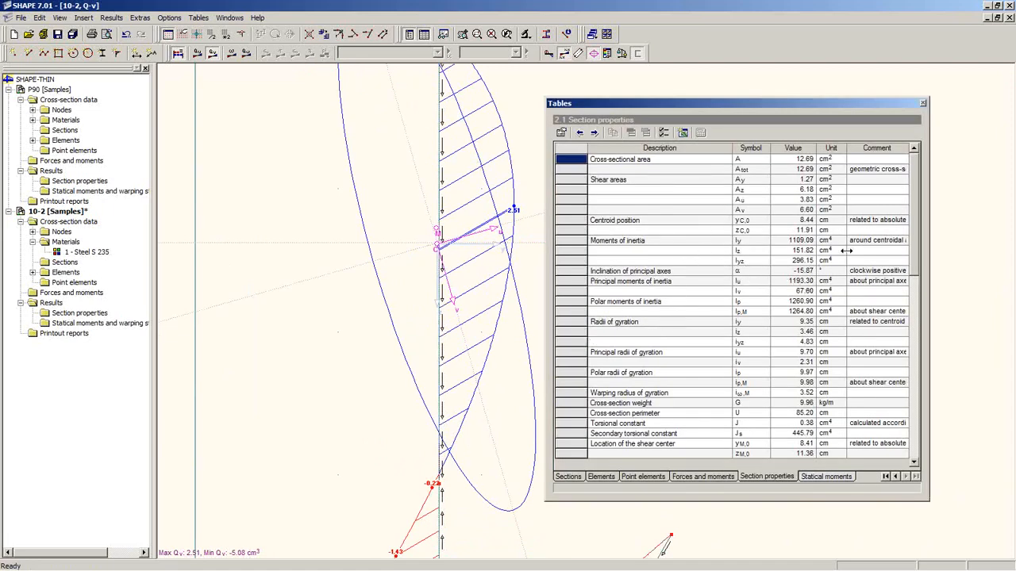
left_click(804, 275)
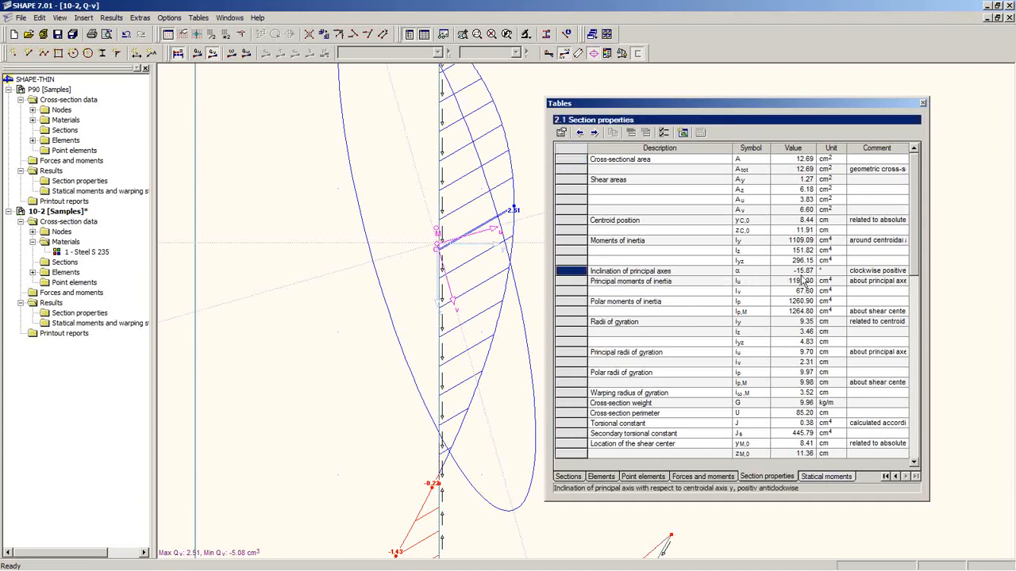
left_click(59, 35)
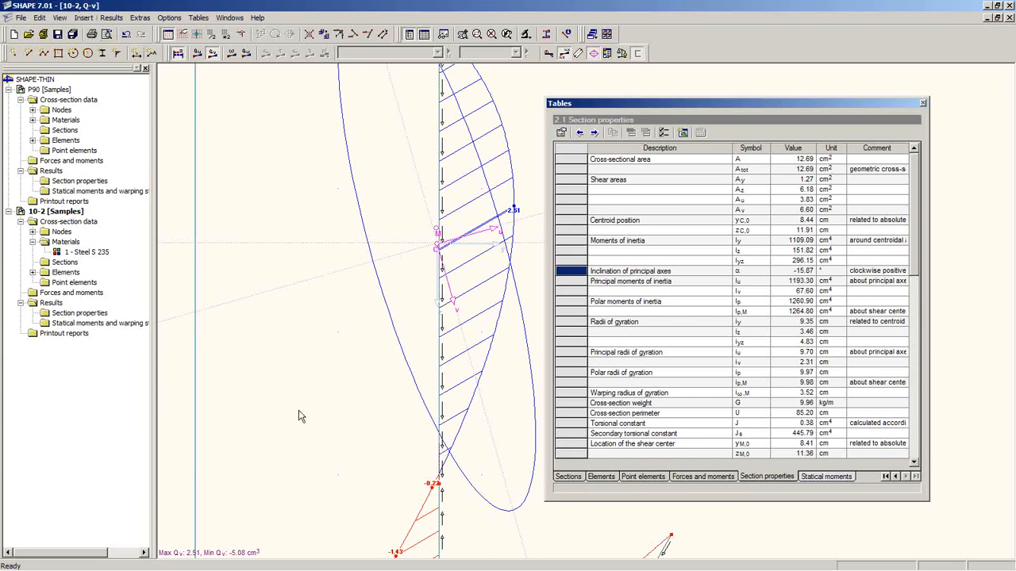
Switch to RFEM and view the Webinar Shape beam's lateral-torsional buckling deformation from several angles.
mouse_move(231, 569)
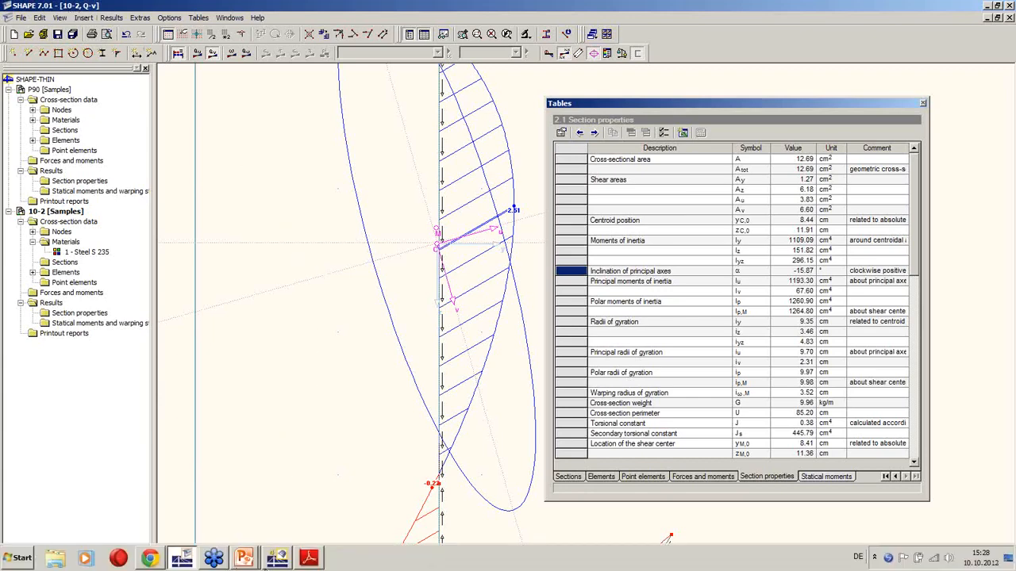
mouse_move(274, 561)
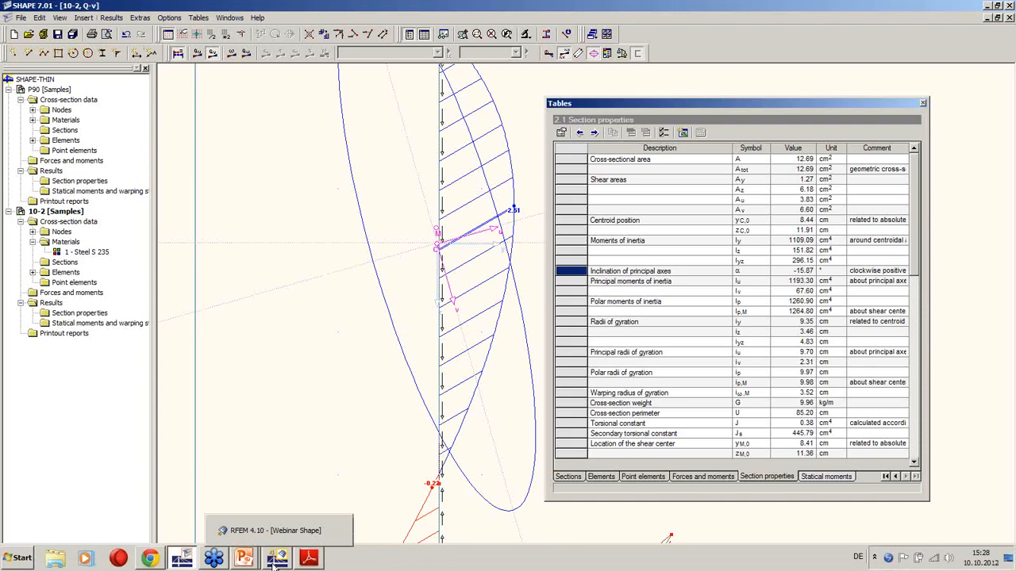
left_click(277, 561)
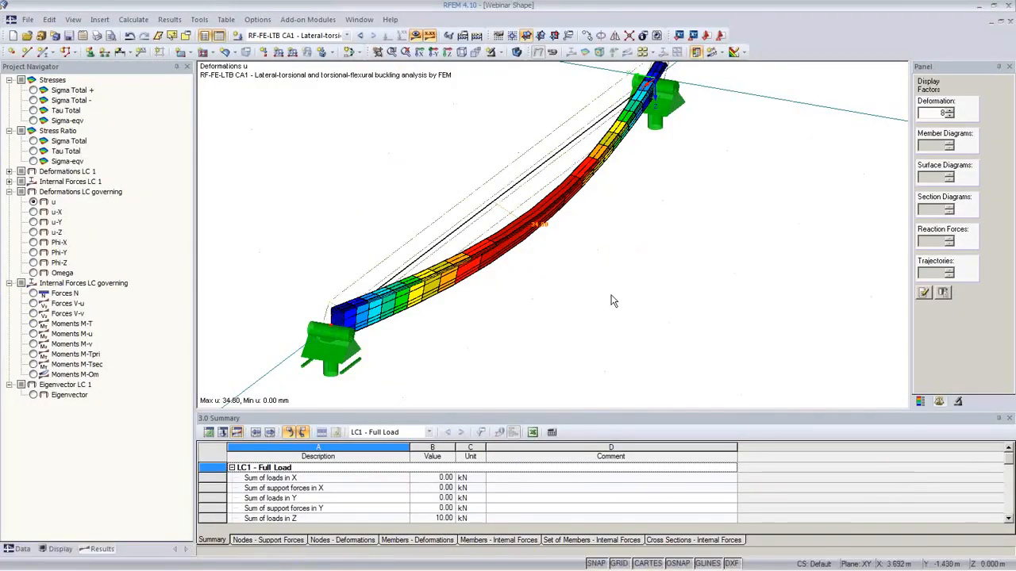
middle_click_drag(659, 293, 573, 273, "ctrl")
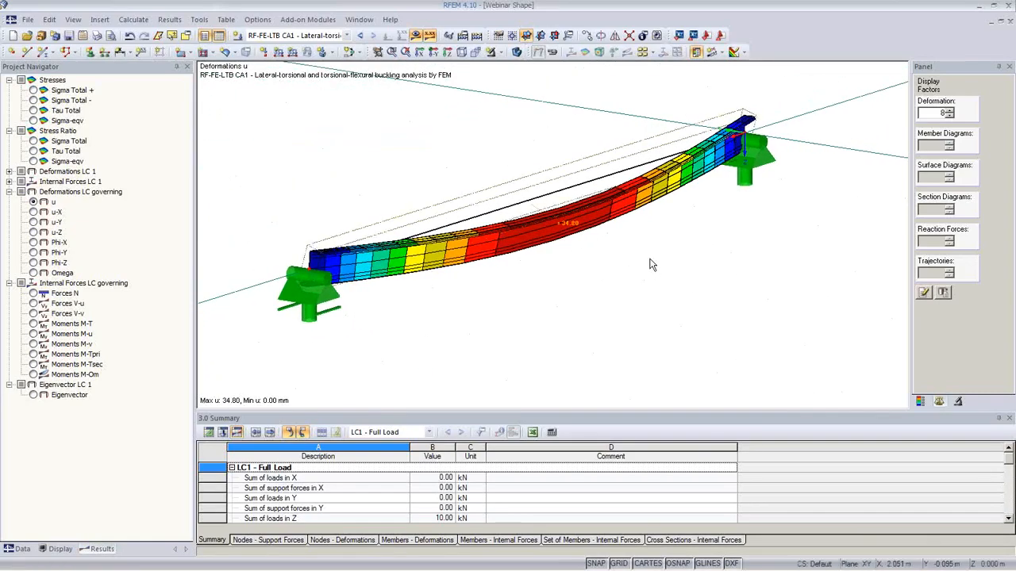
middle_click_drag(652, 266, 921, 292, "ctrl")
middle_click_drag(736, 325, 415, 341, "ctrl")
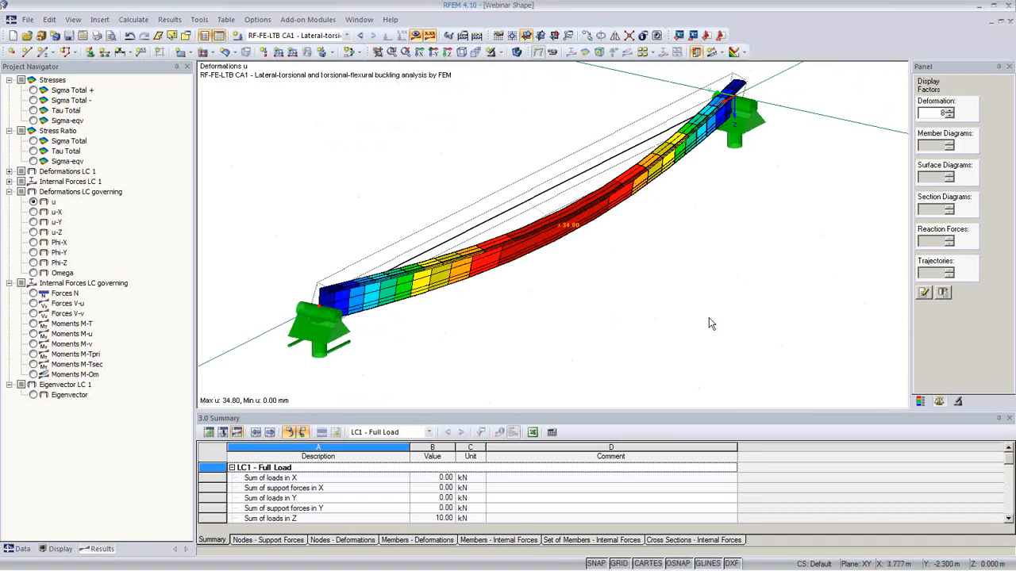
Create the 3D structure Sample2 in the Webinar project and start a new beam member.
left_click(13, 35)
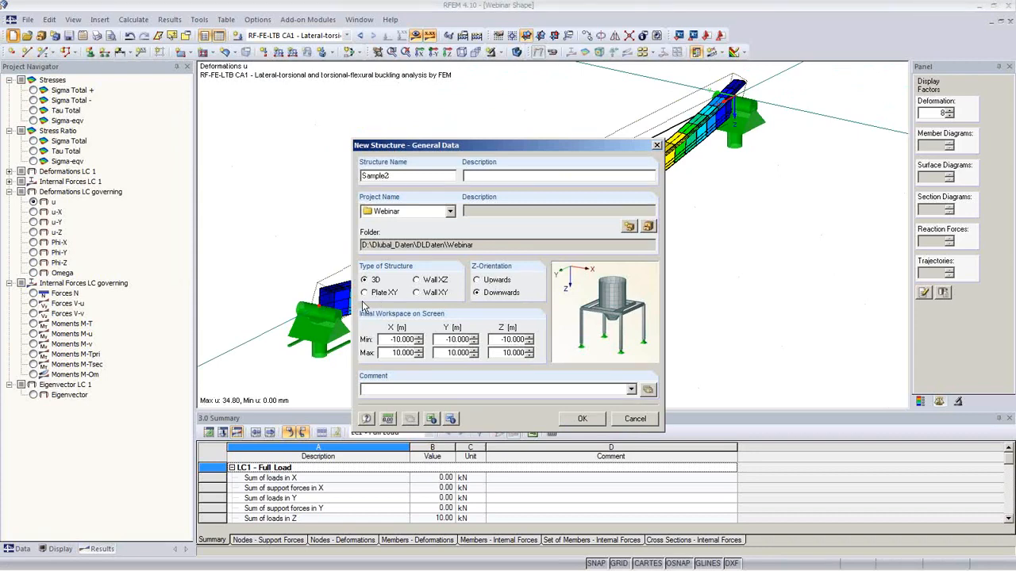
left_click(582, 420)
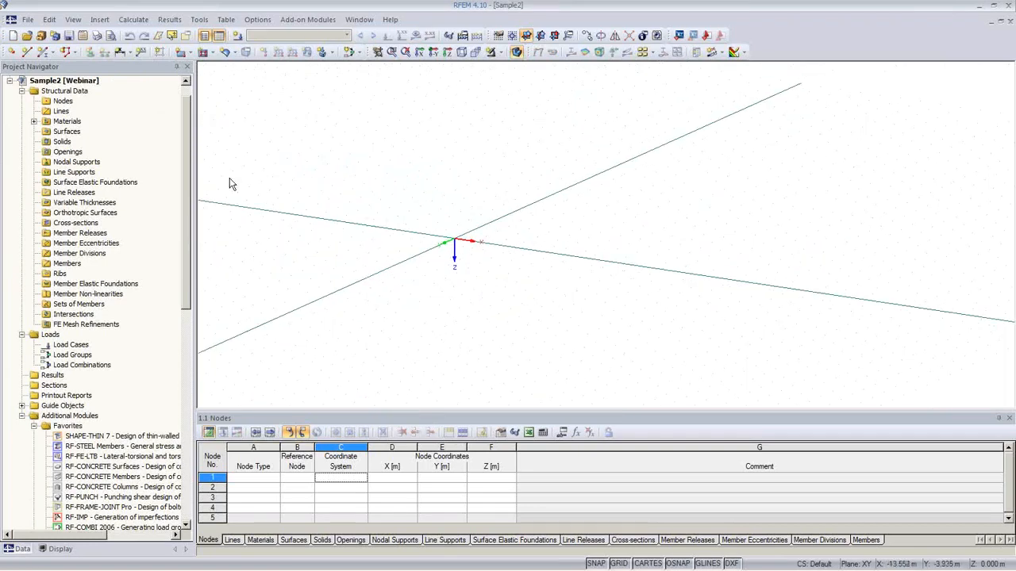
left_click(43, 52)
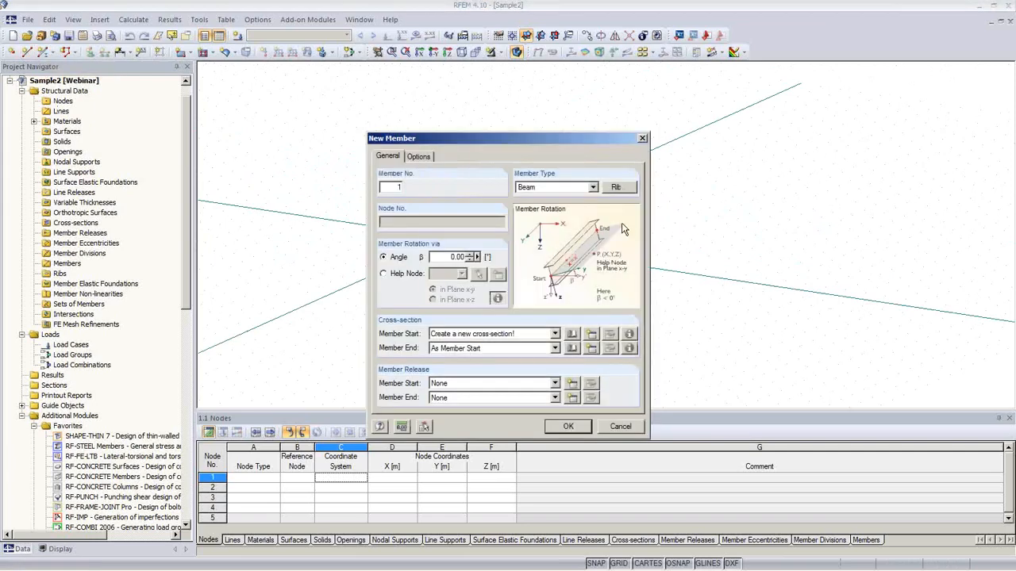
left_click(572, 337)
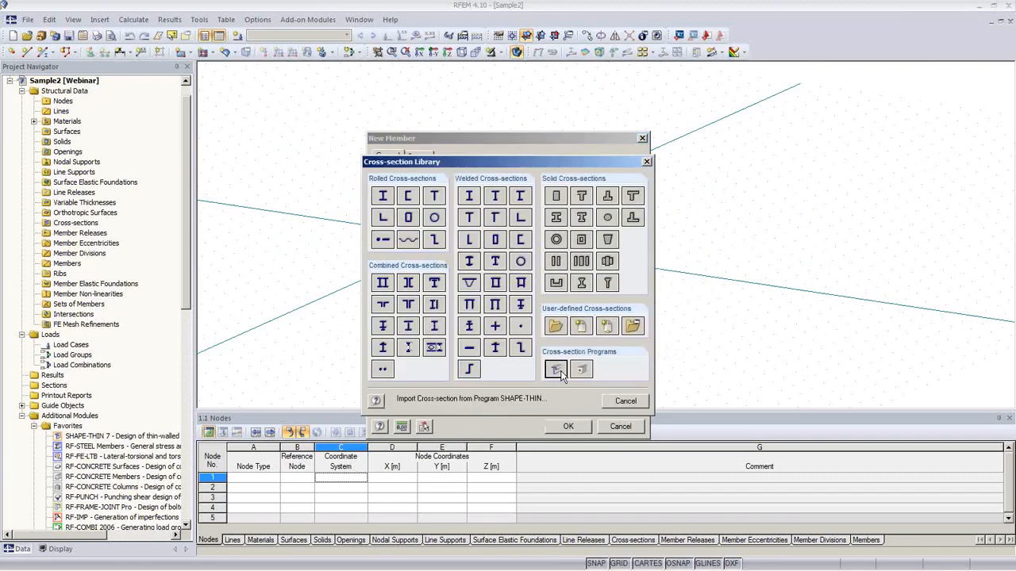
left_click(556, 370)
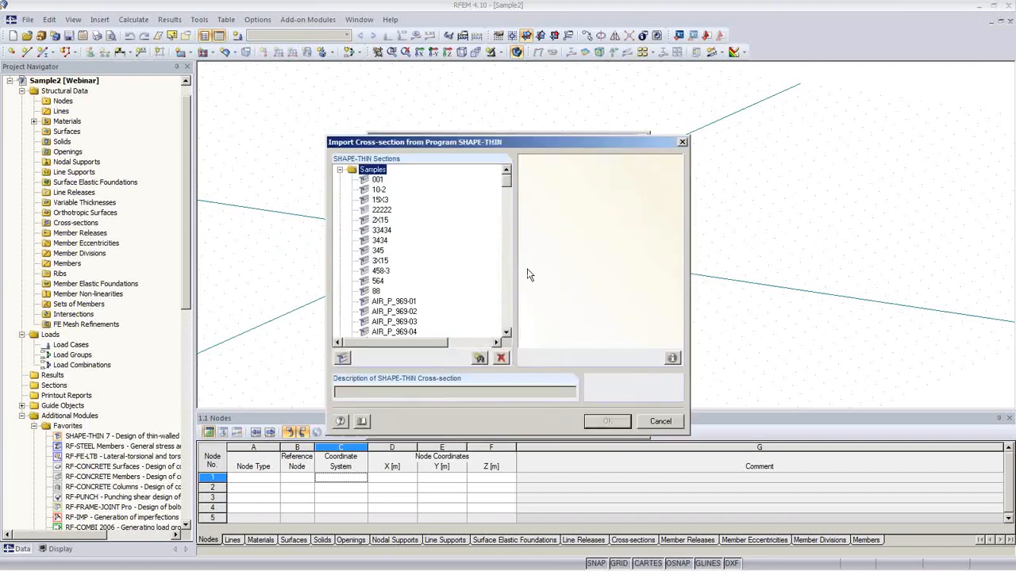
left_click_drag(493, 140, 570, 190)
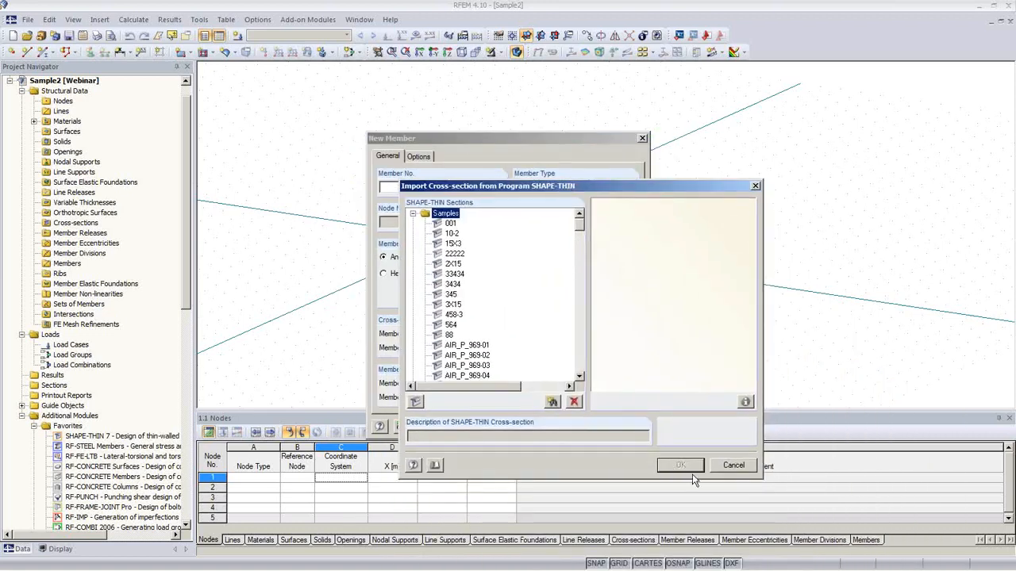
left_click(745, 467)
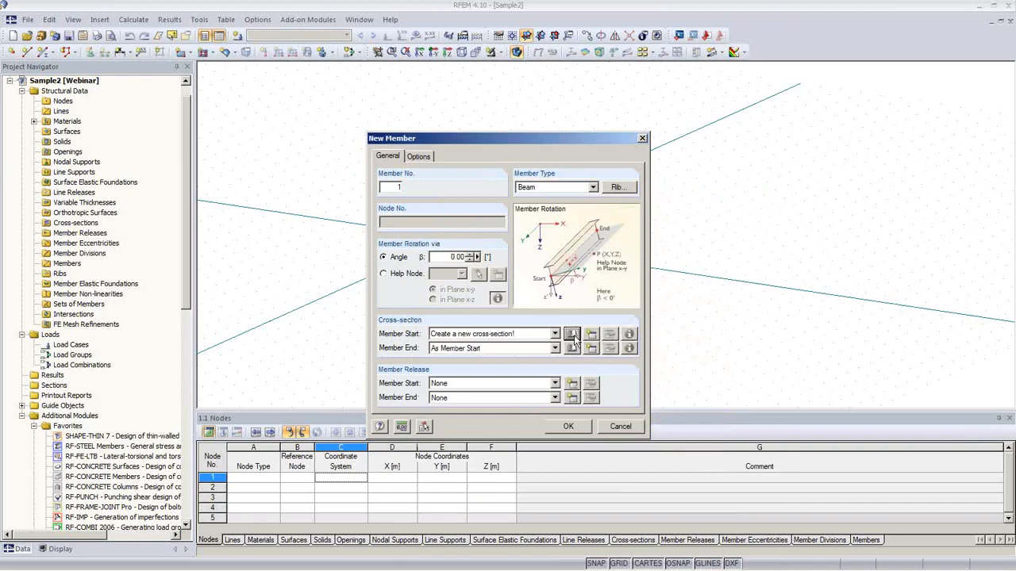
Select section 10-2 in the Samples project for import from SHAPE-THIN as the member start cross-section.
left_click(572, 334)
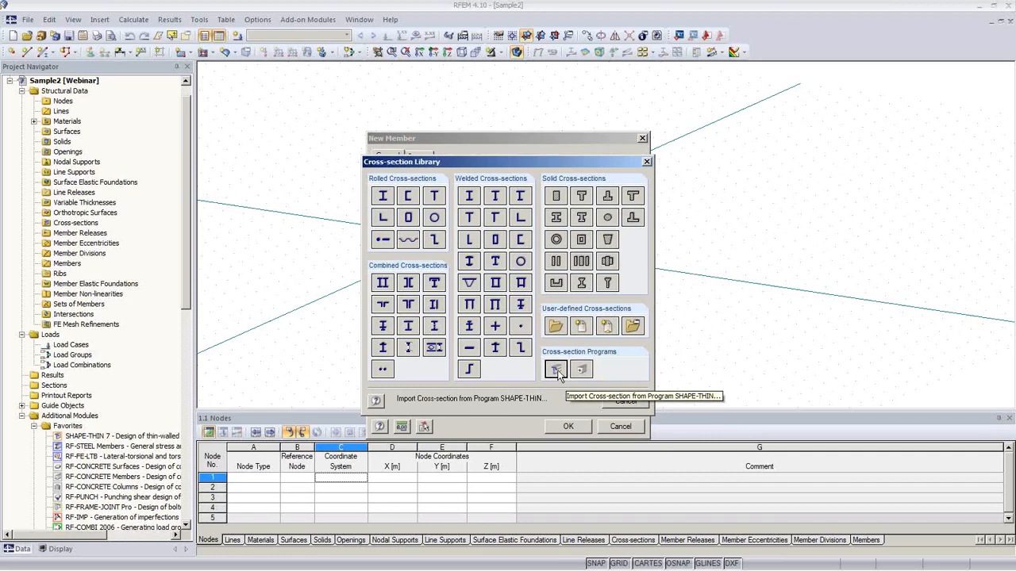
left_click(556, 370)
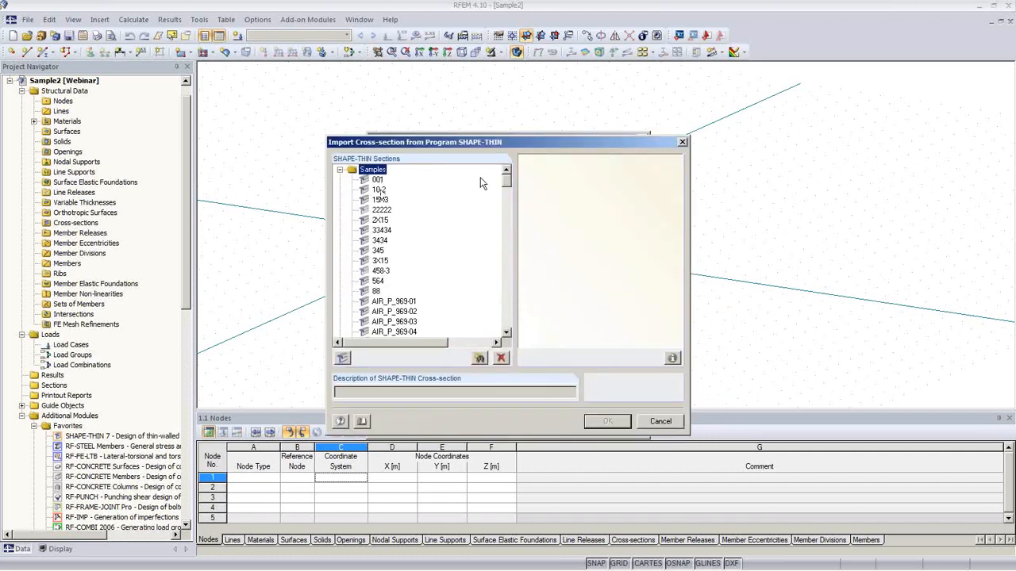
left_click(382, 221)
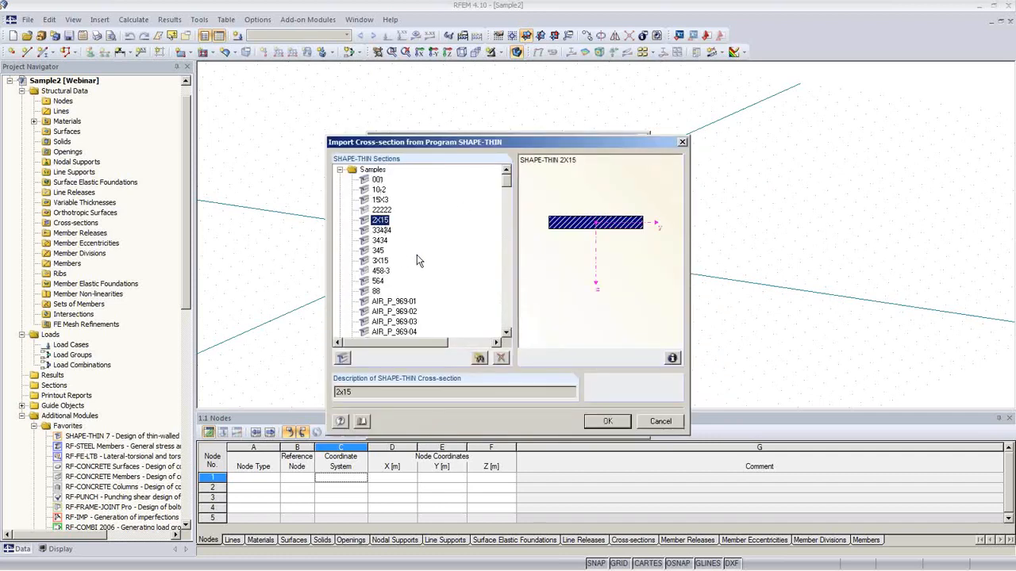
left_click(380, 190)
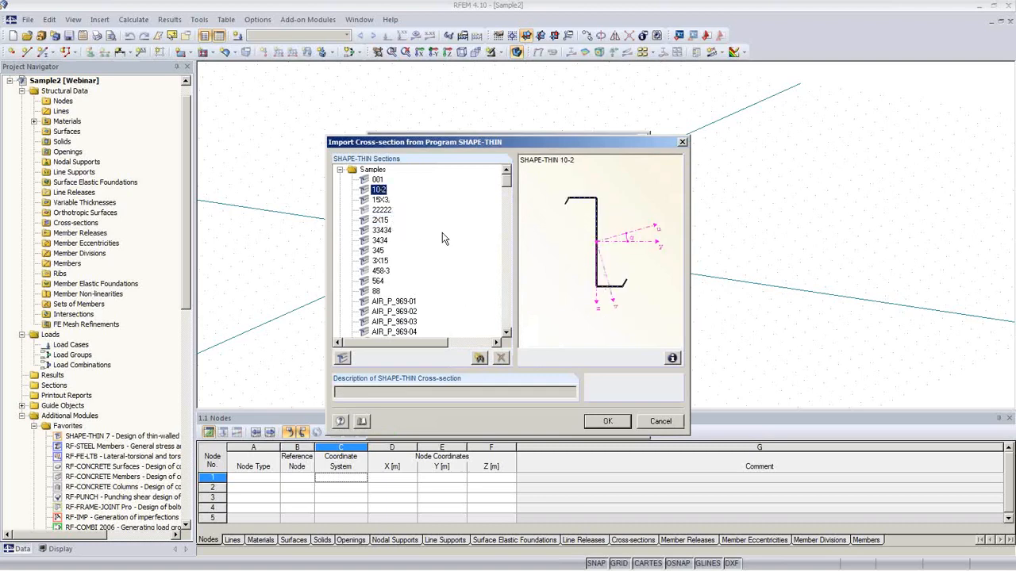
Review the cross-section values of SHAPE-THIN 10-2, including the angle of the principal axis.
left_click(671, 360)
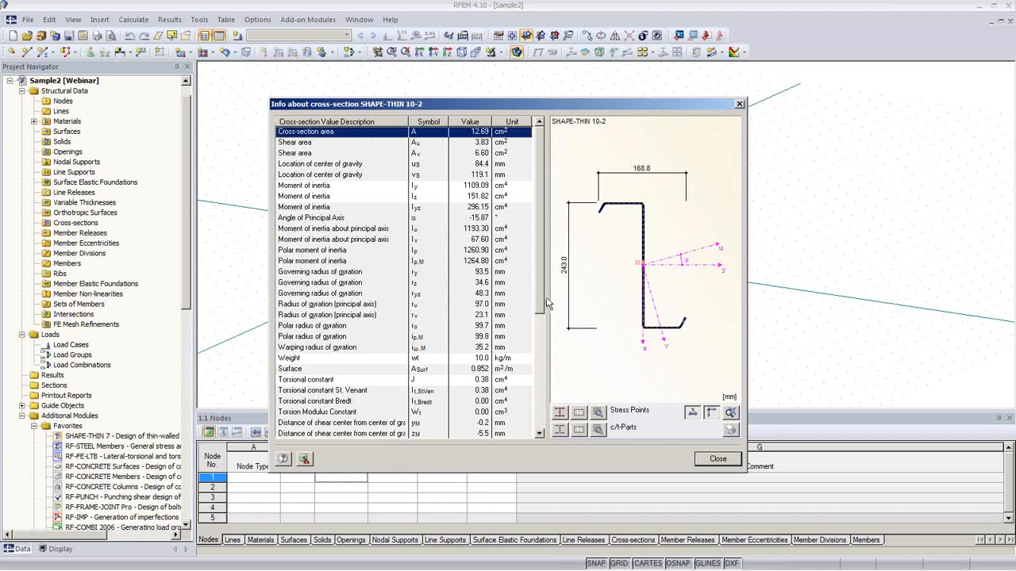
left_click_drag(540, 295, 537, 314)
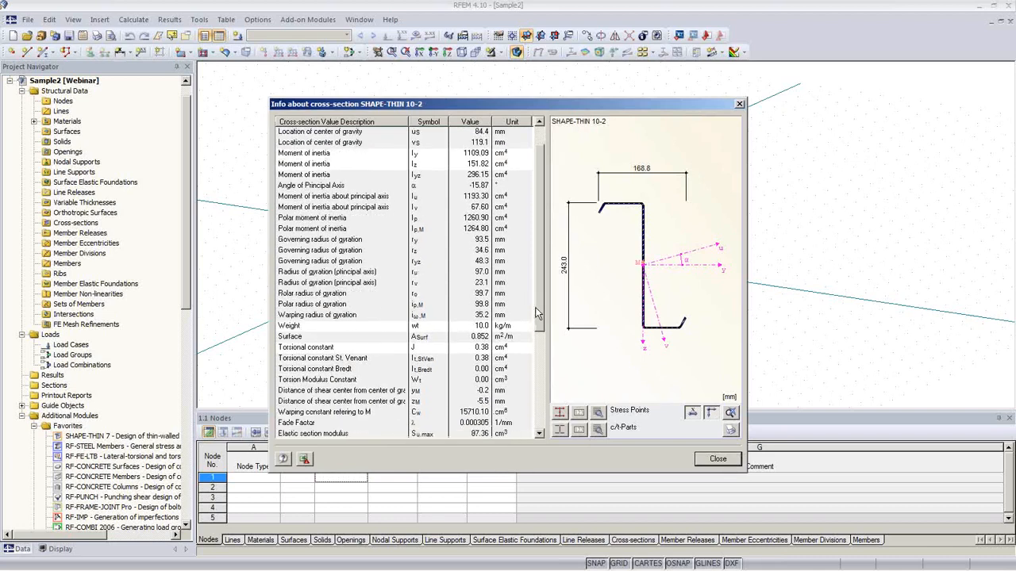
scroll(535, 302, "up", 1)
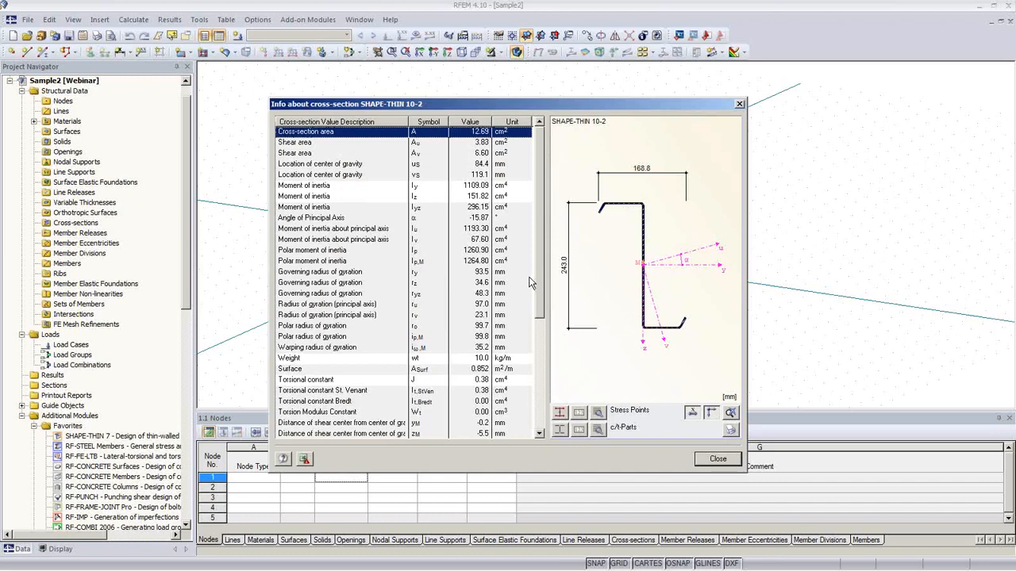
left_click(481, 218)
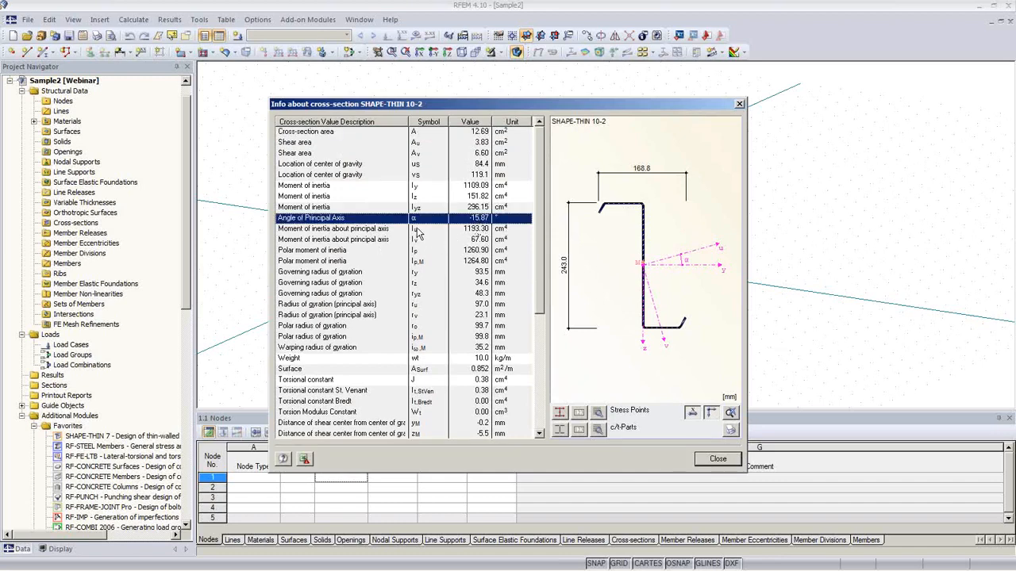
left_click(716, 460)
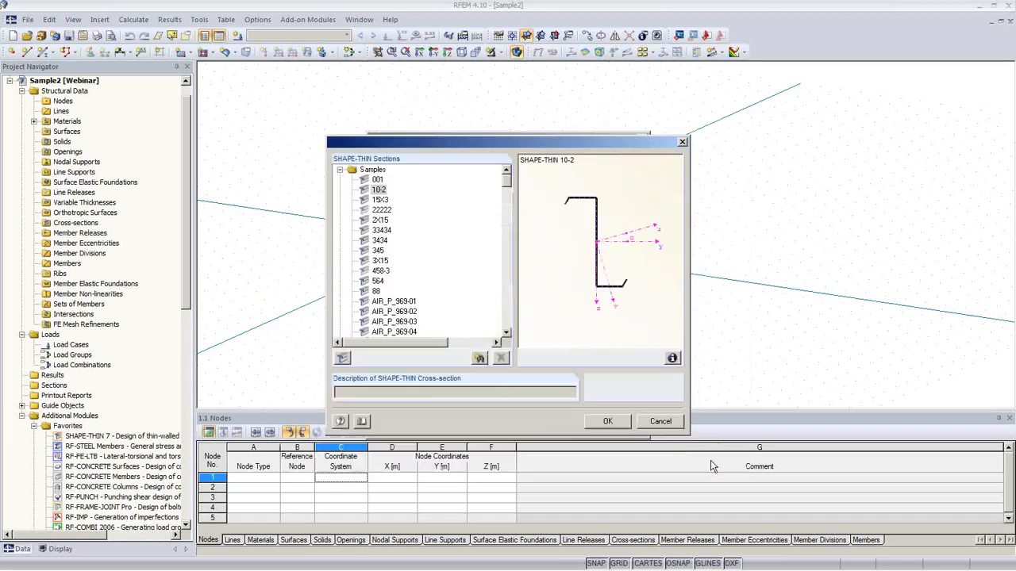
Import SHAPE-THIN 10-2 with material Steel S 235 and accept it as the beam's cross-section.
left_click(607, 421)
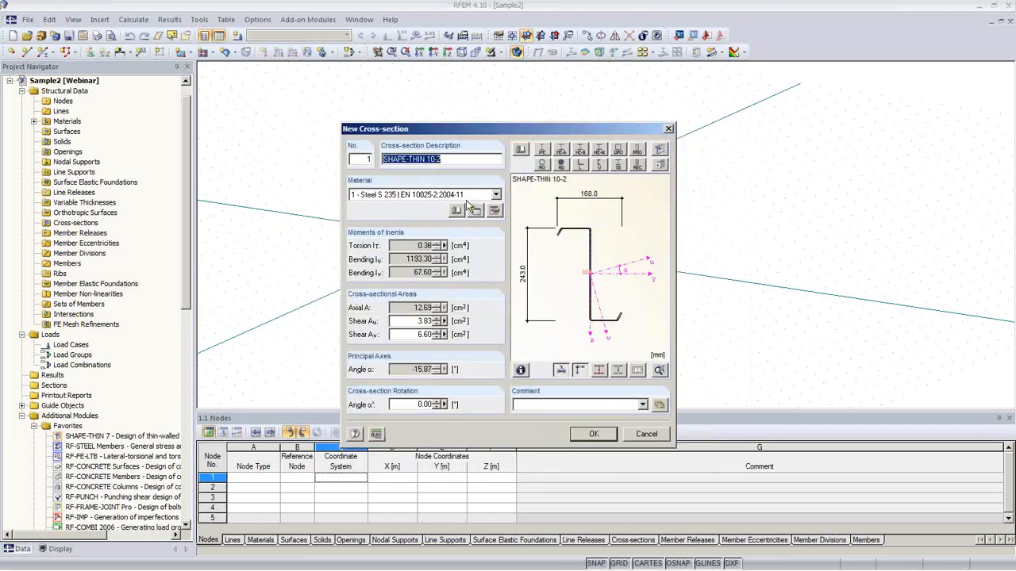
left_click(593, 434)
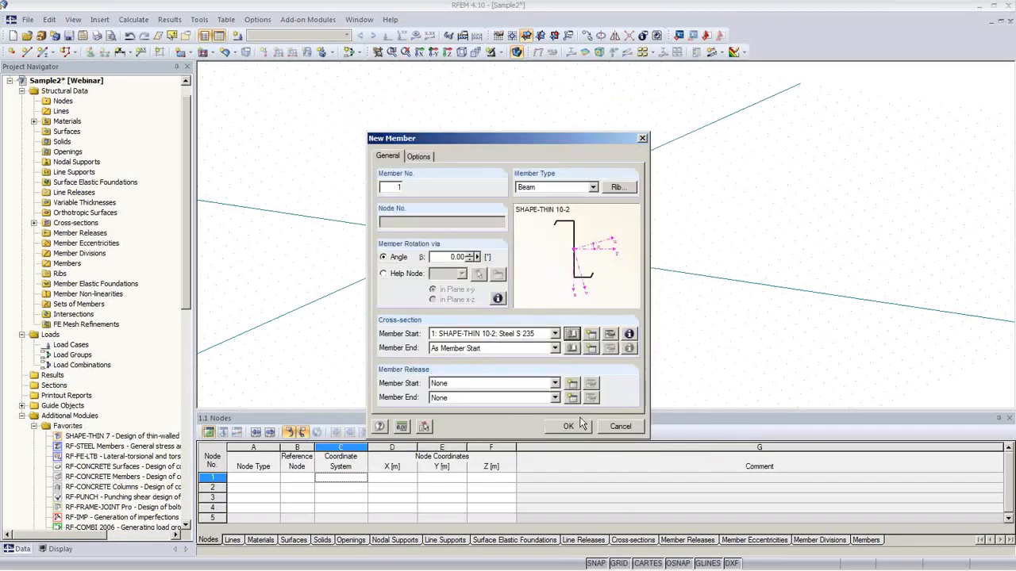
left_click(569, 428)
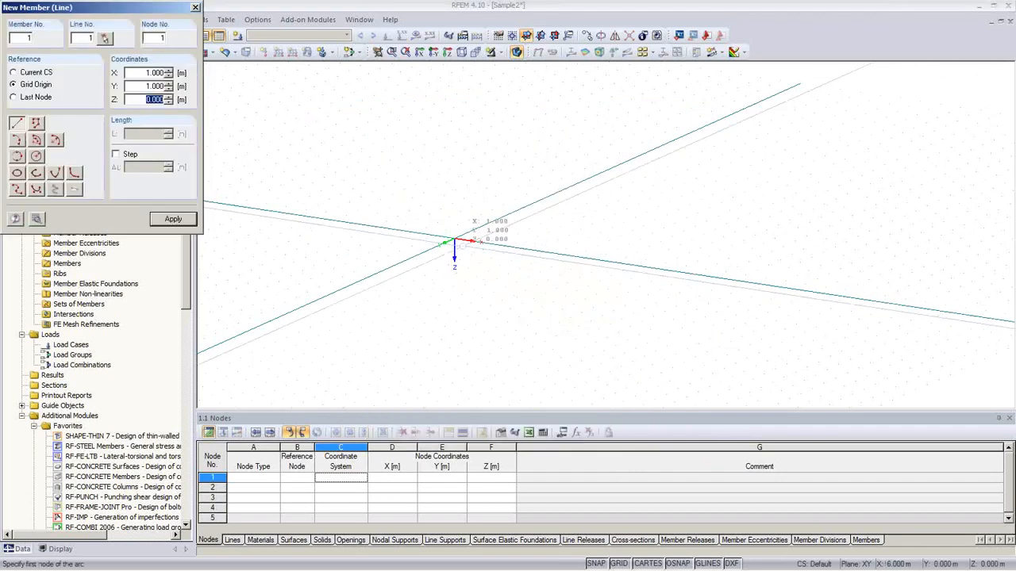
Draw a single 5 m member along the X-axis from the origin to X = 5.000 m.
left_click(454, 239)
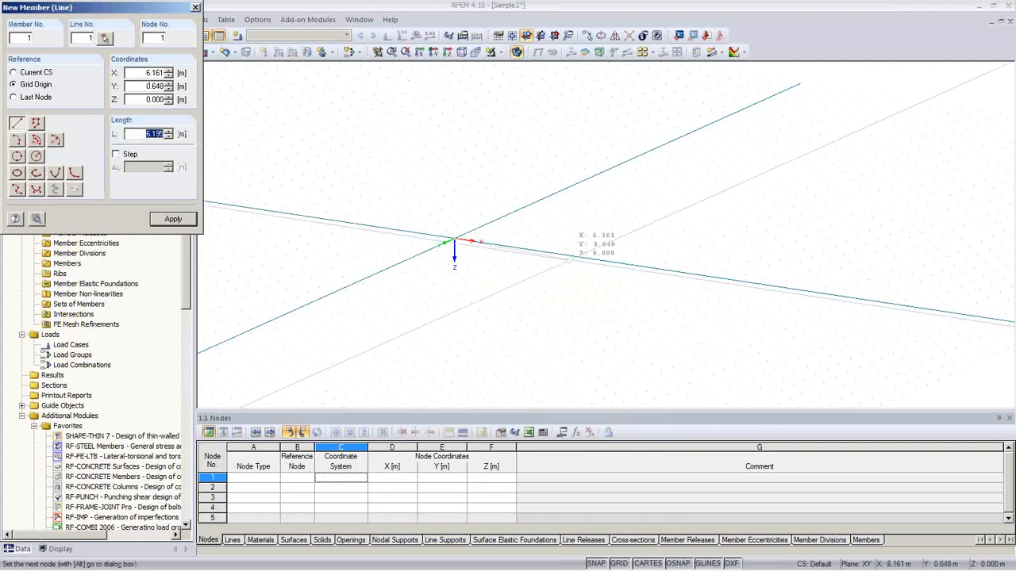
scroll(573, 256, "up", 1)
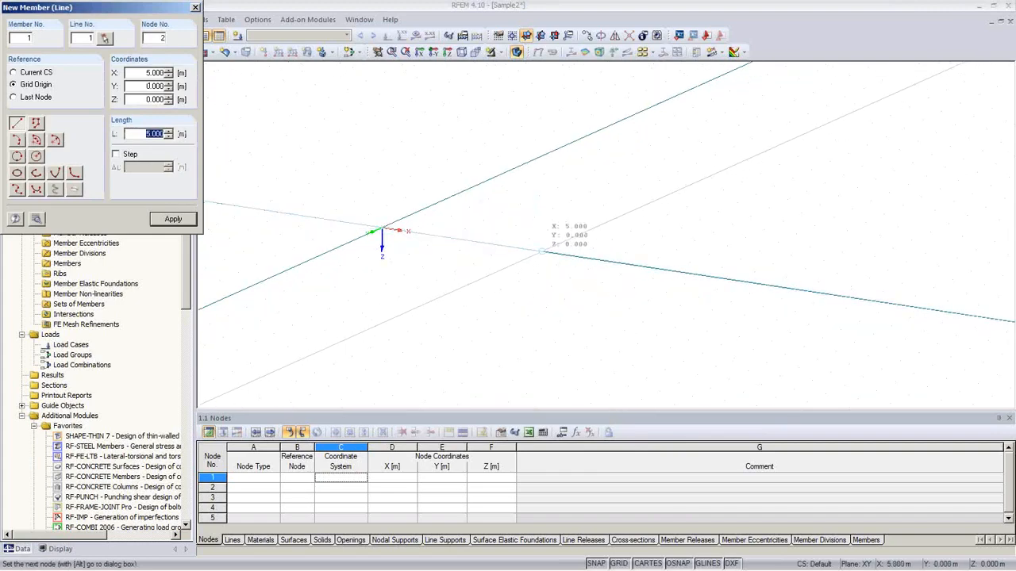
left_click(543, 252)
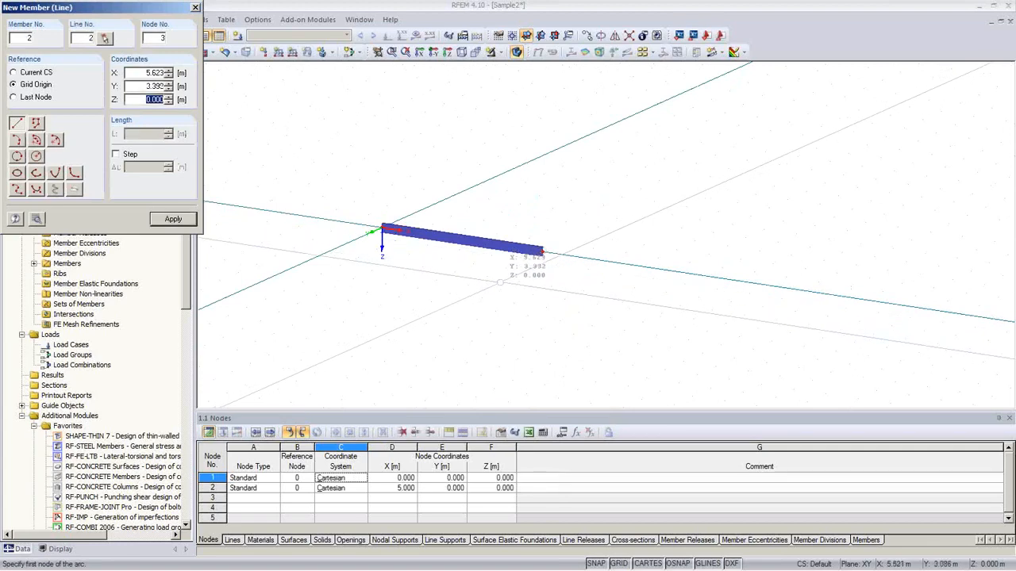
right_click(500, 282)
Inspect the beam's rendered Z-shape from several angles and switch the structure display to line mode.
scroll(504, 282, "up", 4)
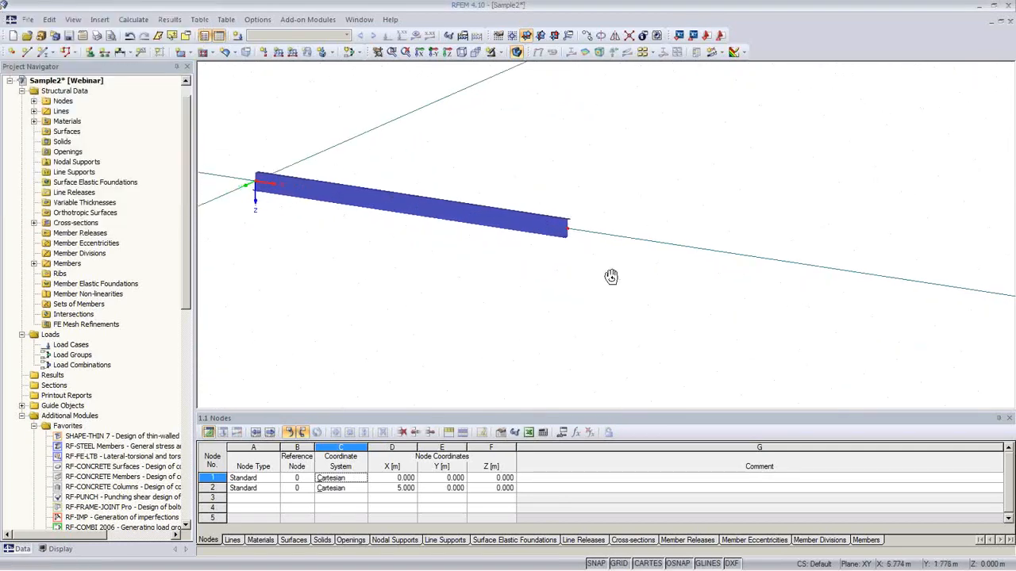
middle_click_drag(611, 277, 427, 192, "ctrl")
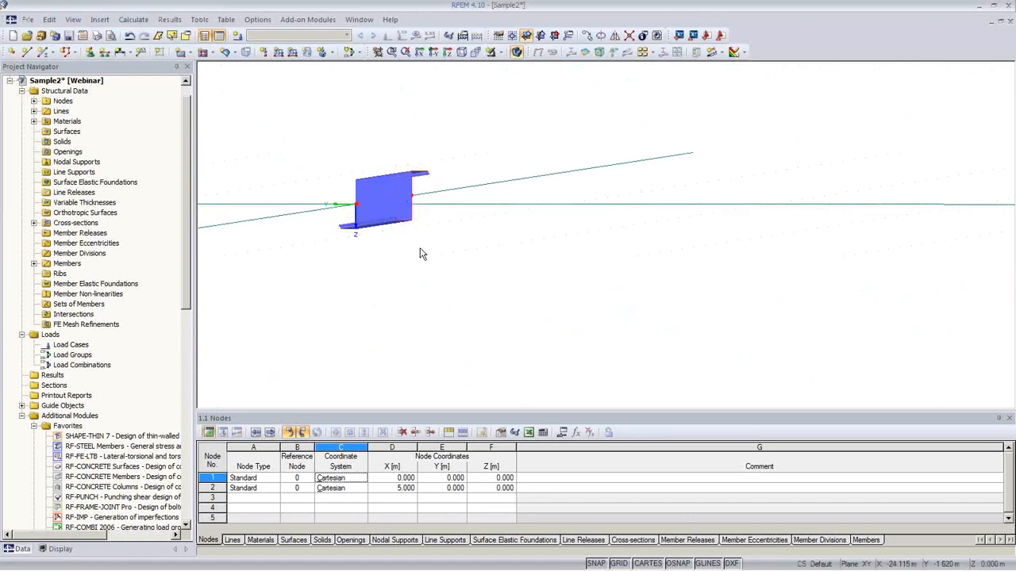
middle_click_drag(420, 252, 544, 78, "ctrl")
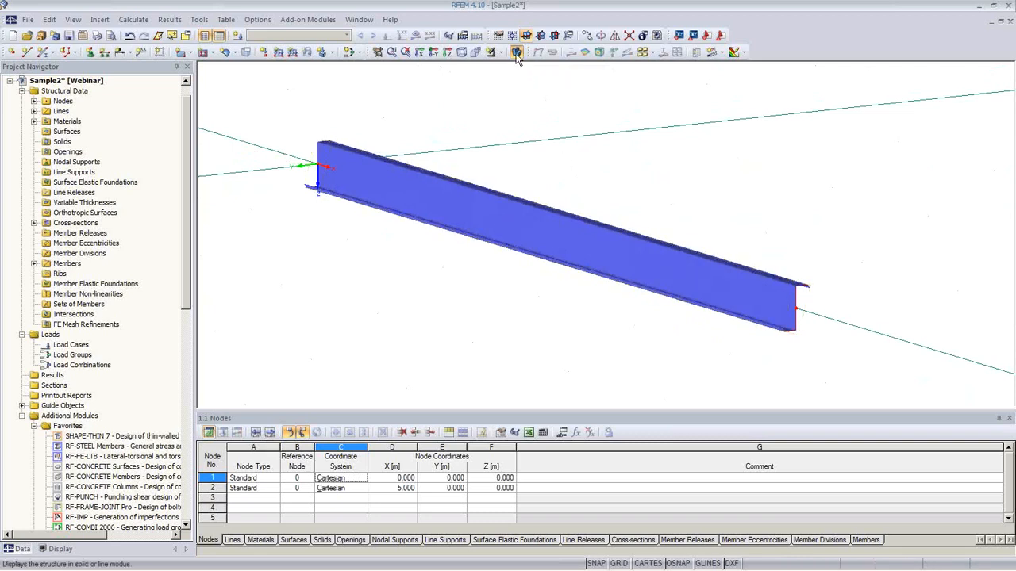
left_click(517, 53)
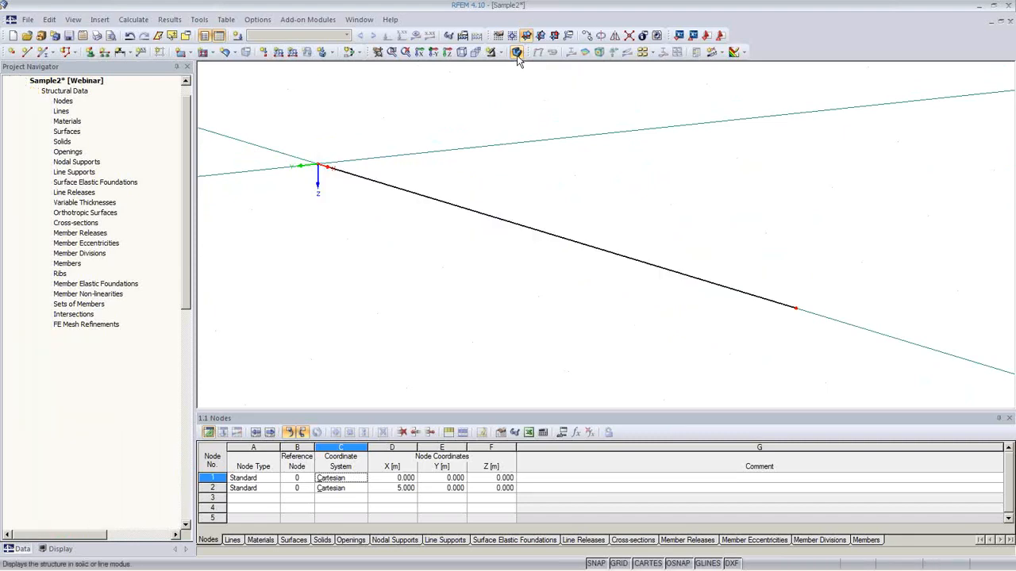
left_click(517, 52)
left_click(517, 53)
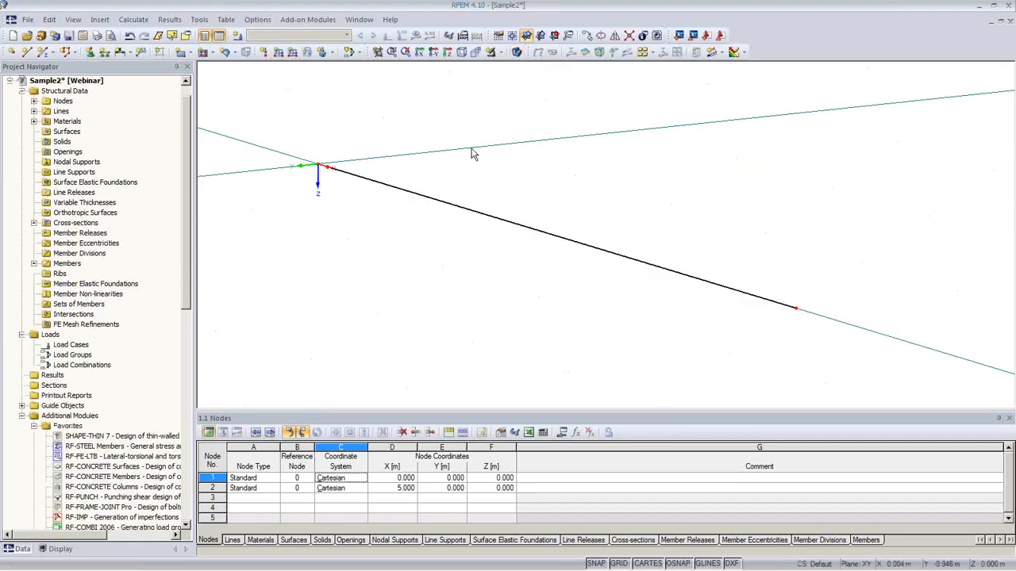
Define a new nodal support type fixed in uX, uY, uZ and φX, with φY and φZ free.
scroll(410, 290, "up", 3)
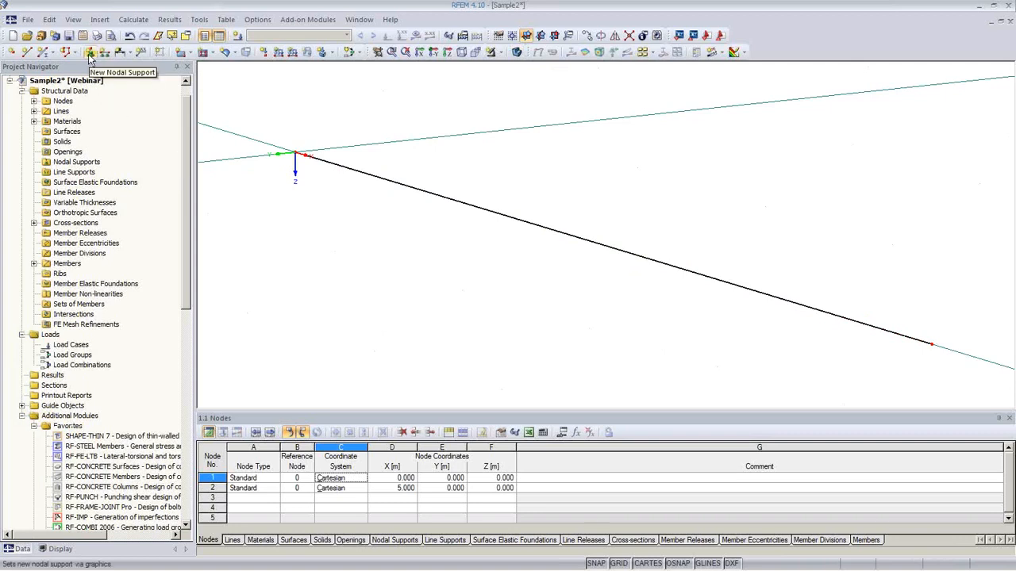
left_click(90, 52)
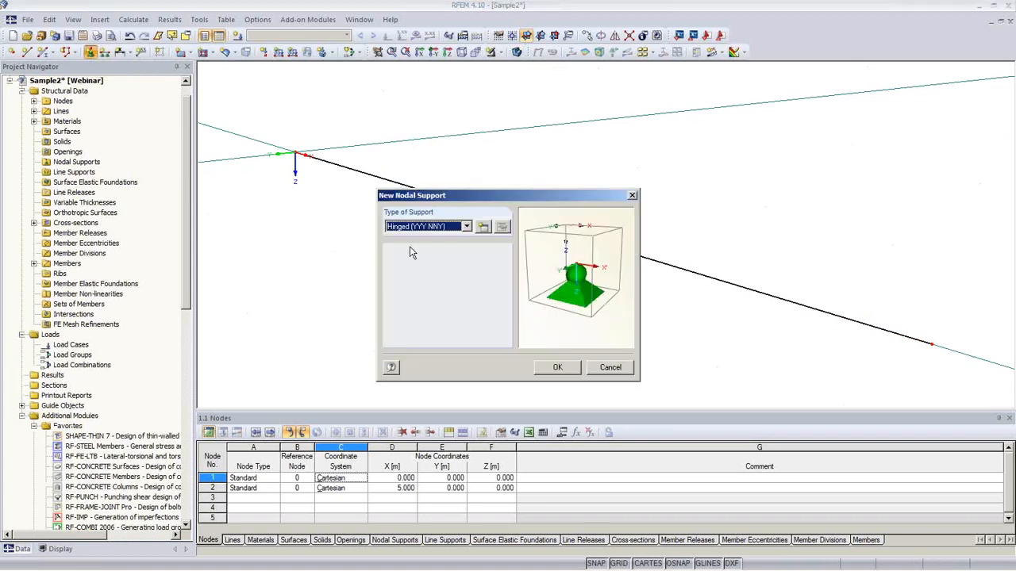
left_click(483, 227)
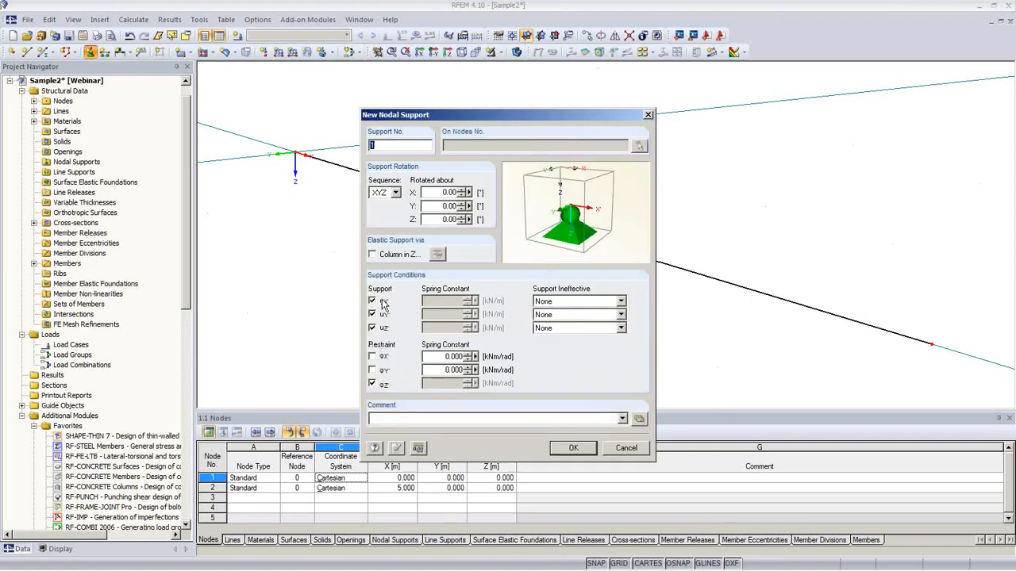
left_click(373, 357)
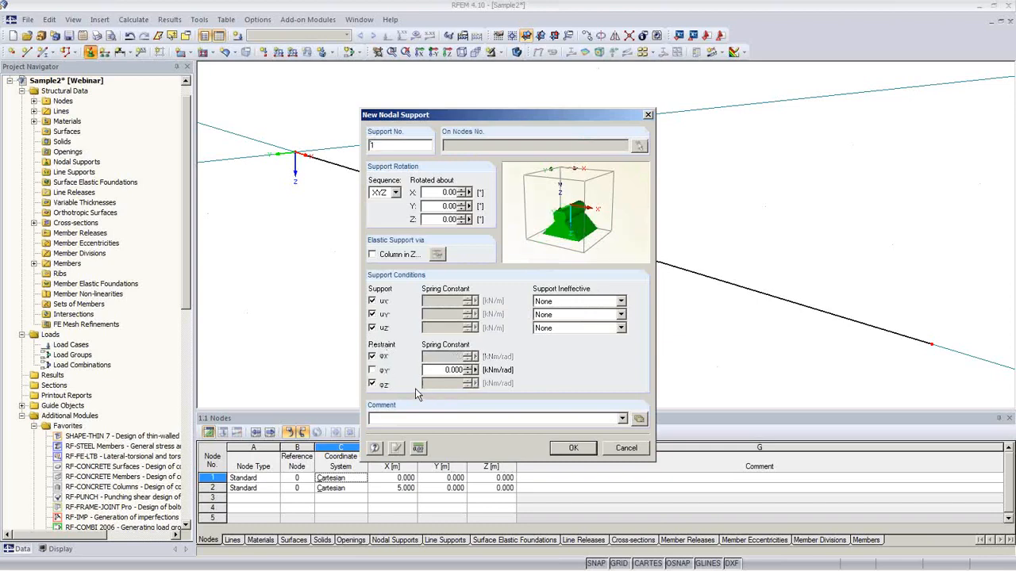
left_click(373, 384)
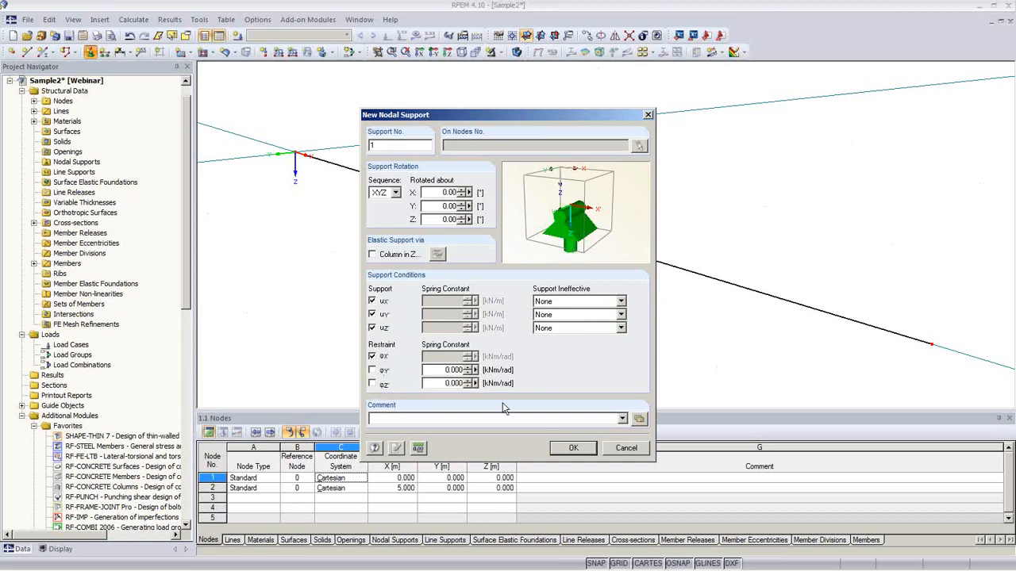
left_click(589, 452)
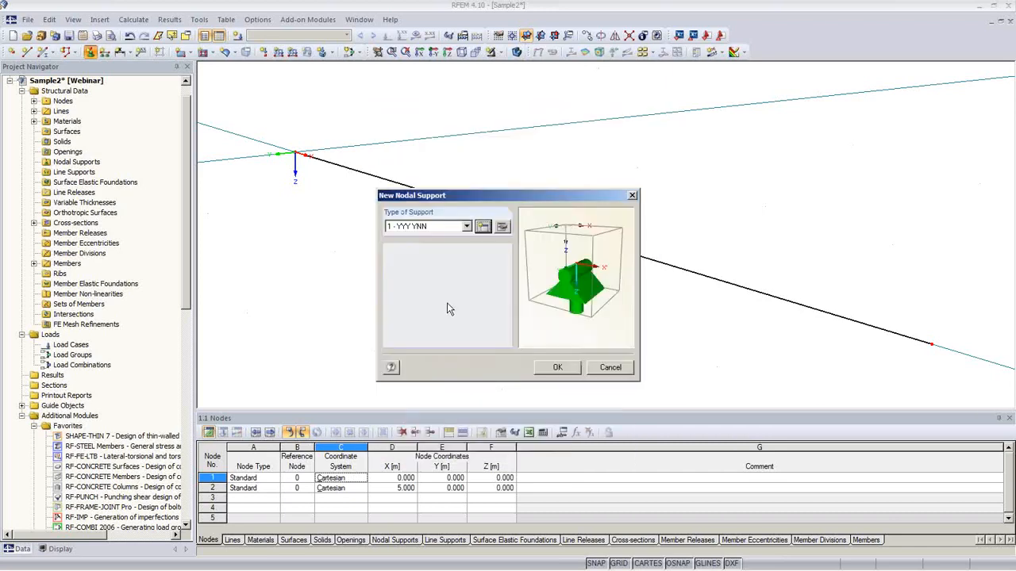
Place the YYY YNN support on the member's start node at the origin.
left_click(559, 373)
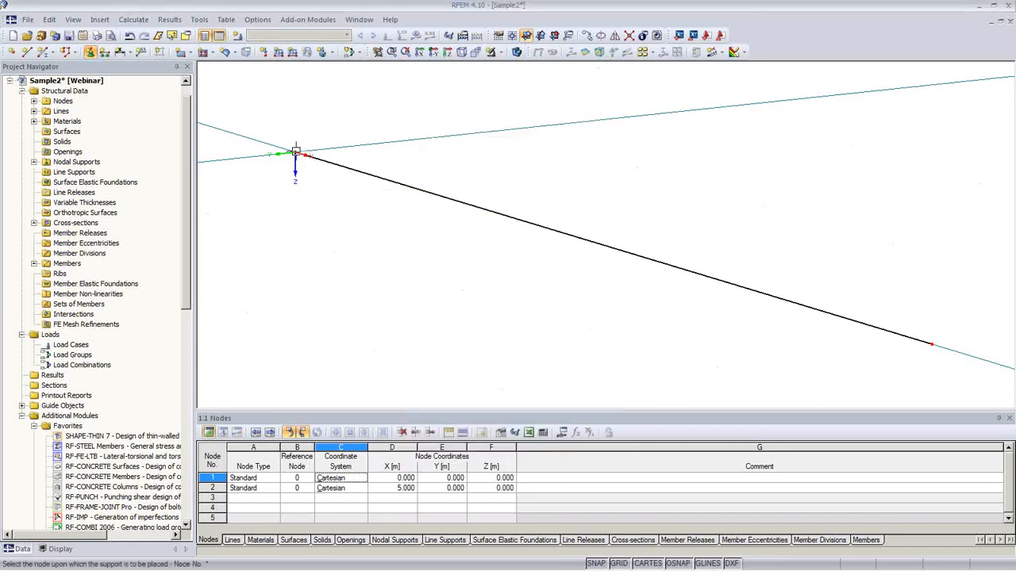
left_click(295, 153)
right_click(416, 272)
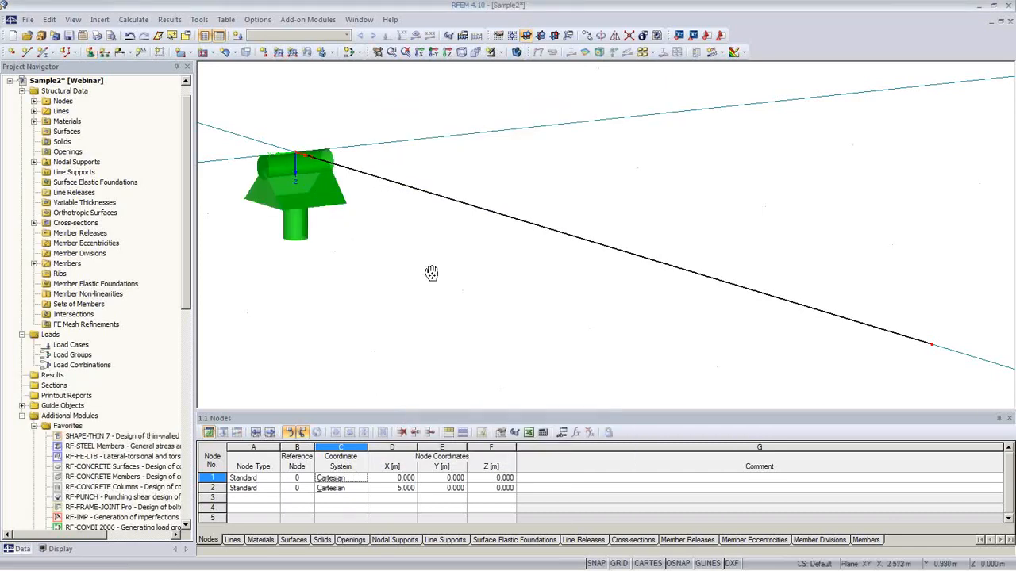
Define a second nodal support type fixed in uY, uZ and φX, with uX, φY and φZ free.
middle_click_drag(431, 273, 399, 237)
left_click(92, 53)
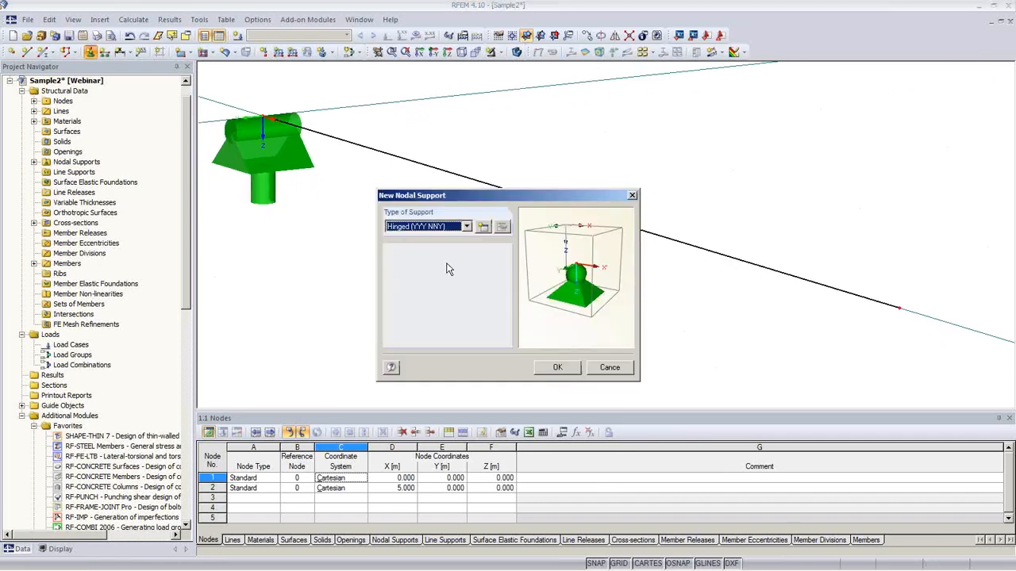
left_click(484, 227)
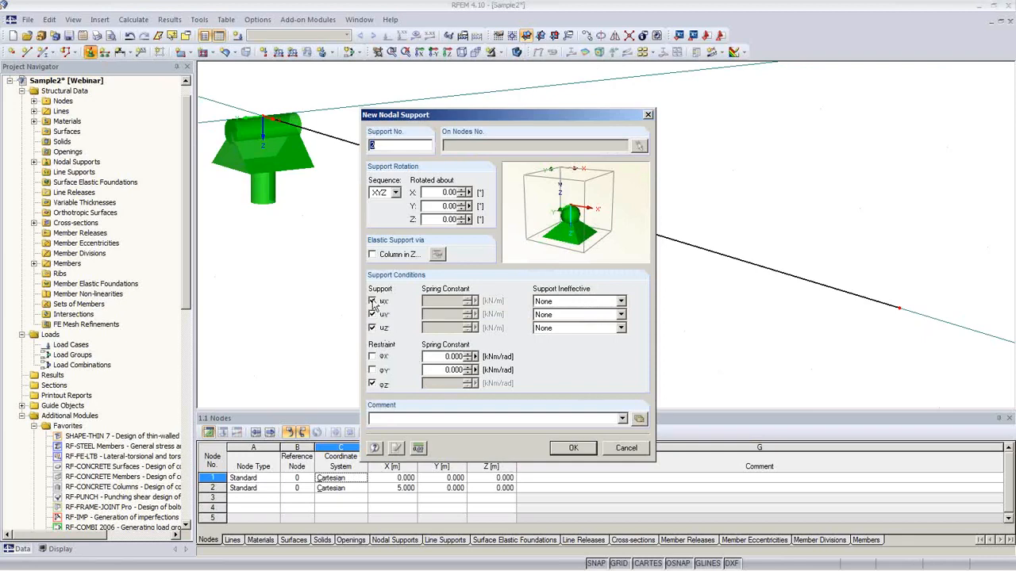
left_click(372, 301)
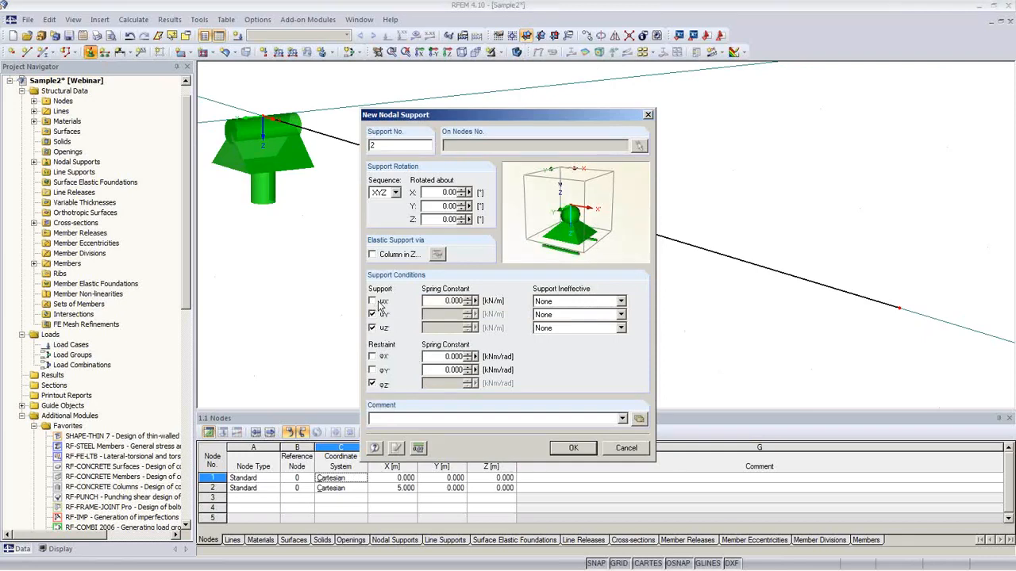
left_click(373, 383)
left_click(372, 357)
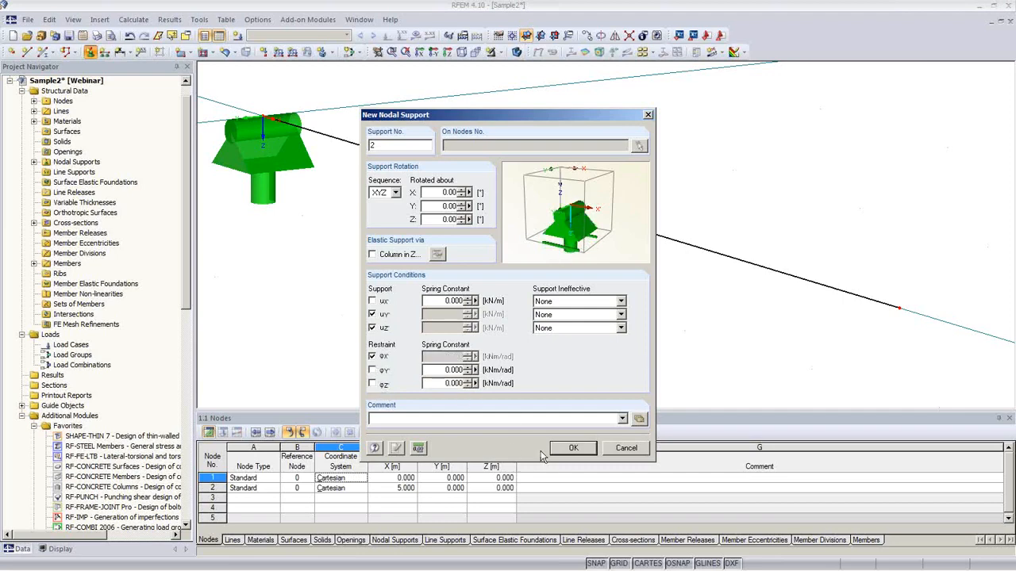
left_click(573, 449)
Place the new sliding support on the member's end node at X = 5.000 m and show the structure in rendered display.
left_click(558, 367)
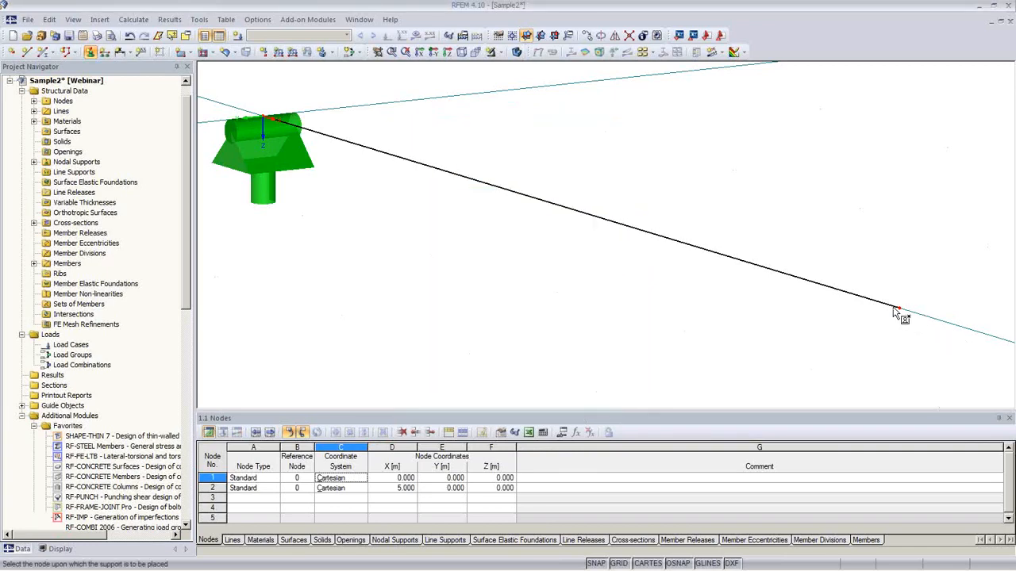
left_click(899, 309)
key("Escape")
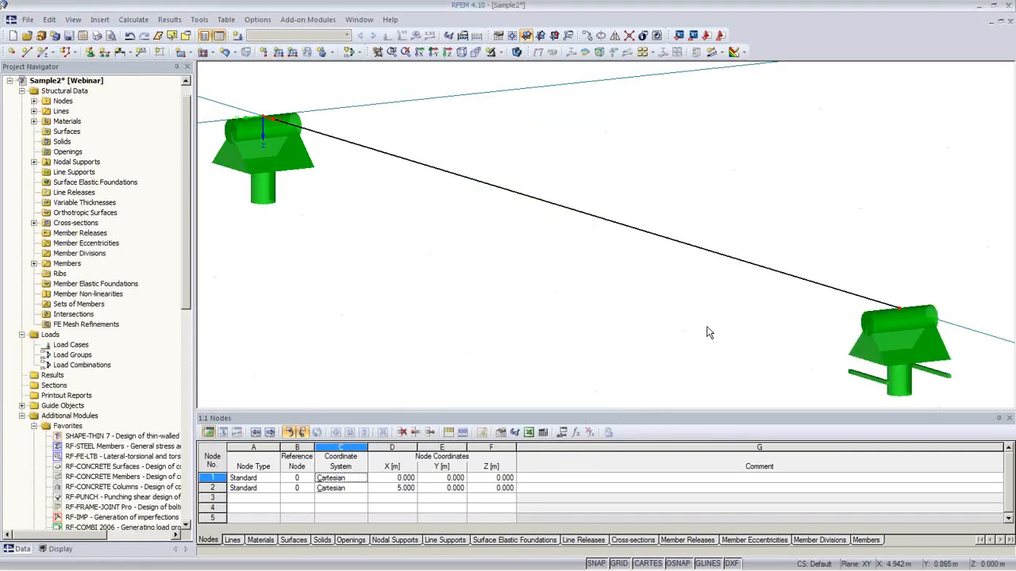
middle_click_drag(707, 327, 660, 278)
scroll(666, 282, "down", 2)
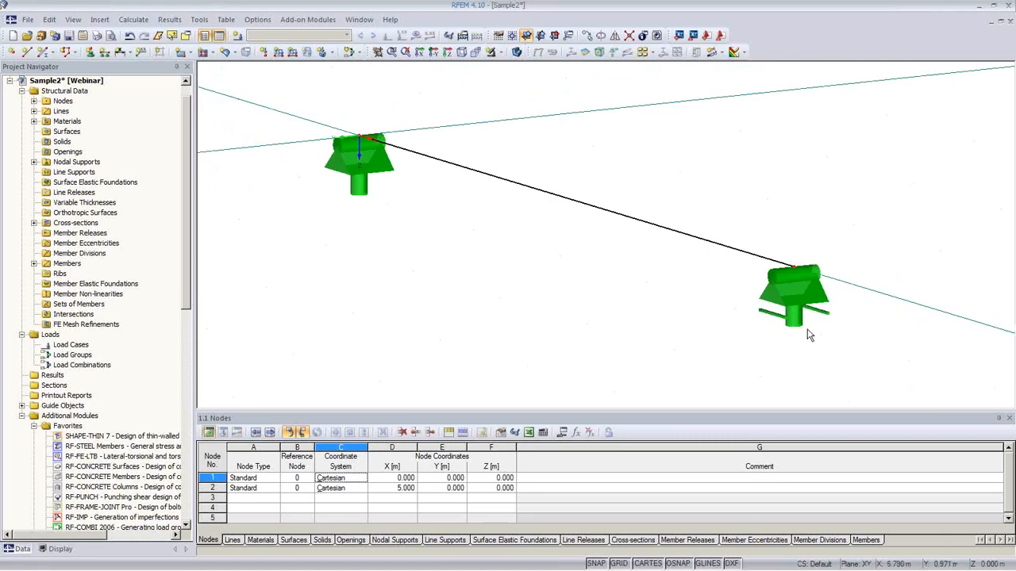
left_click(516, 54)
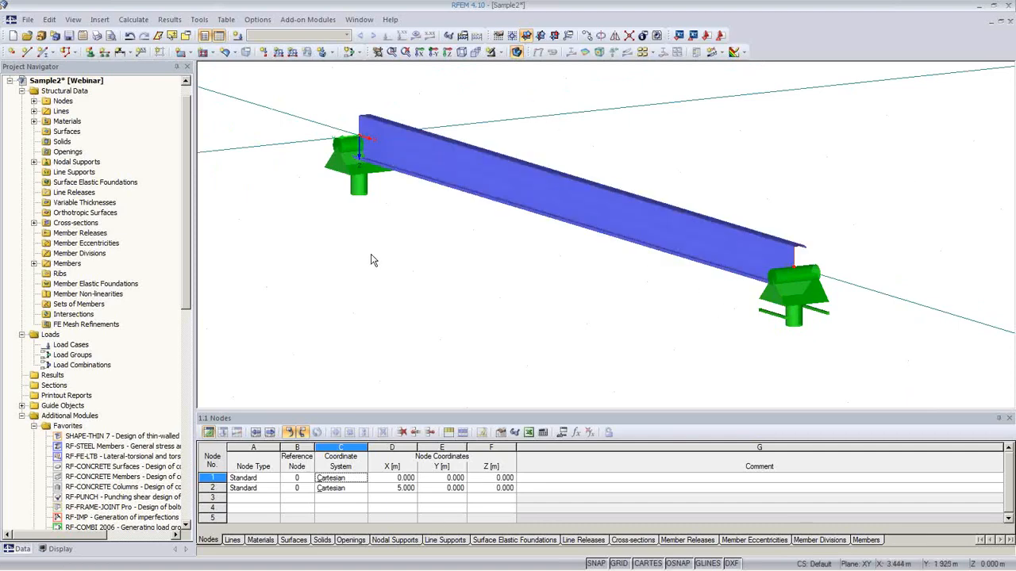
Create load case LC1 named "Full Load" as a permanent load with self-weight excluded.
left_click(236, 35)
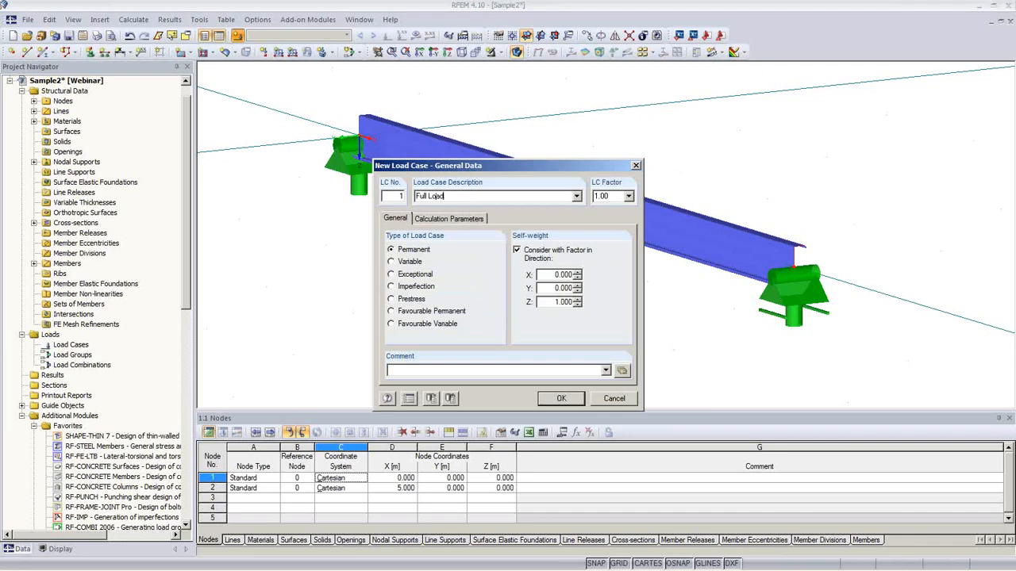
left_click(526, 256)
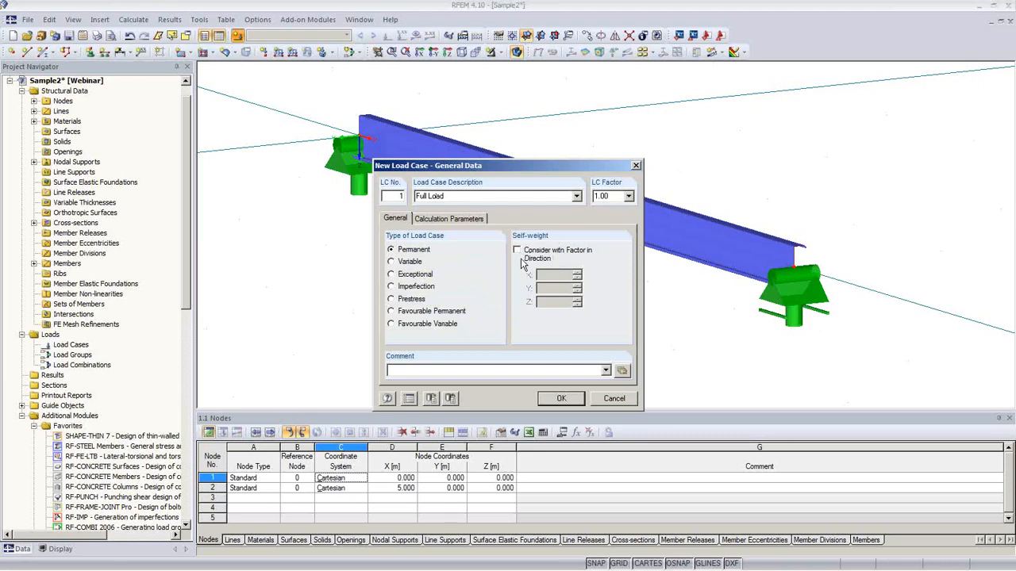
left_click(561, 398)
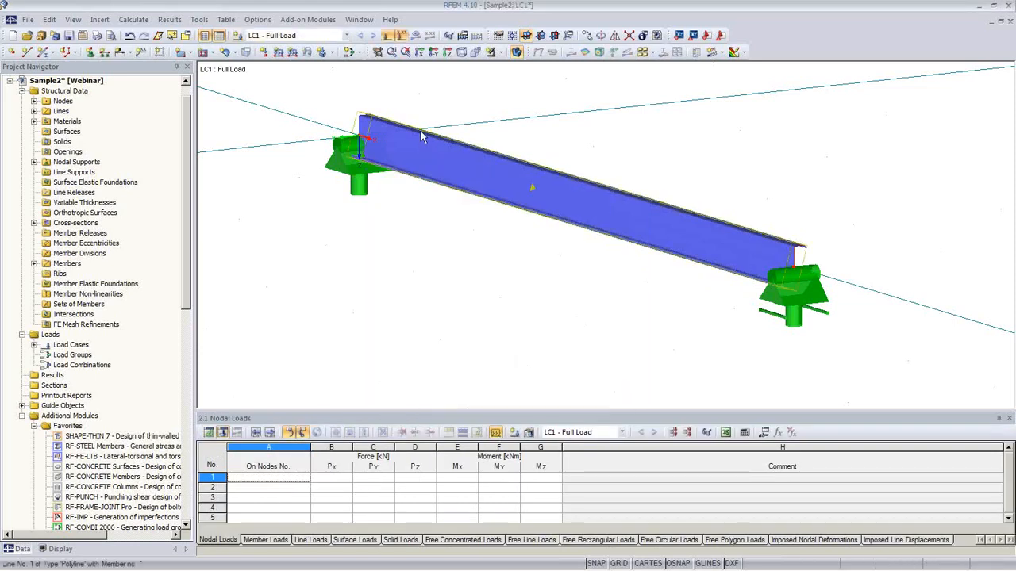
Apply a uniform 2 kN/m force load to the beam in the global ZL direction.
left_click(277, 53)
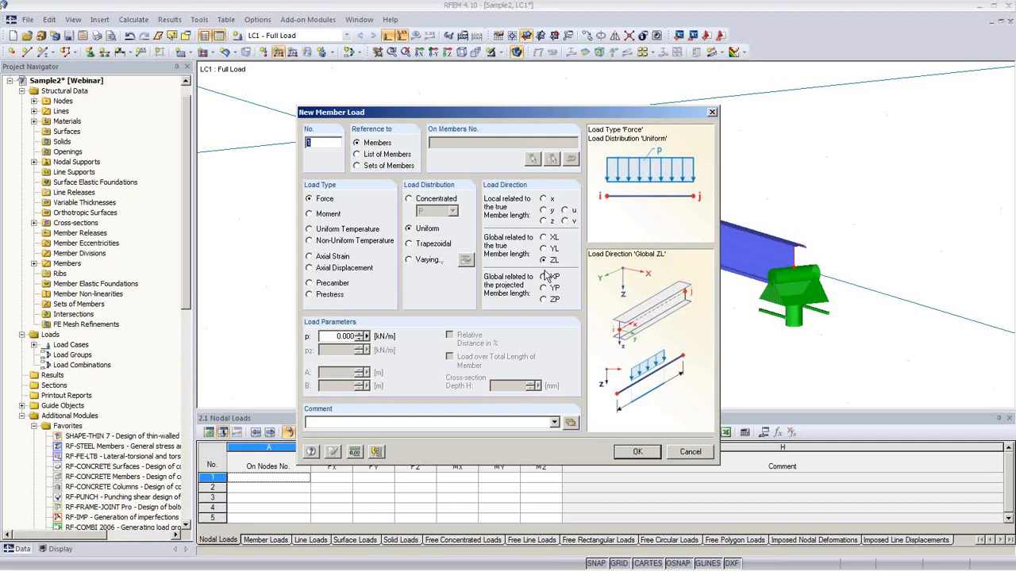
left_click(344, 336)
type("2")
left_click(633, 451)
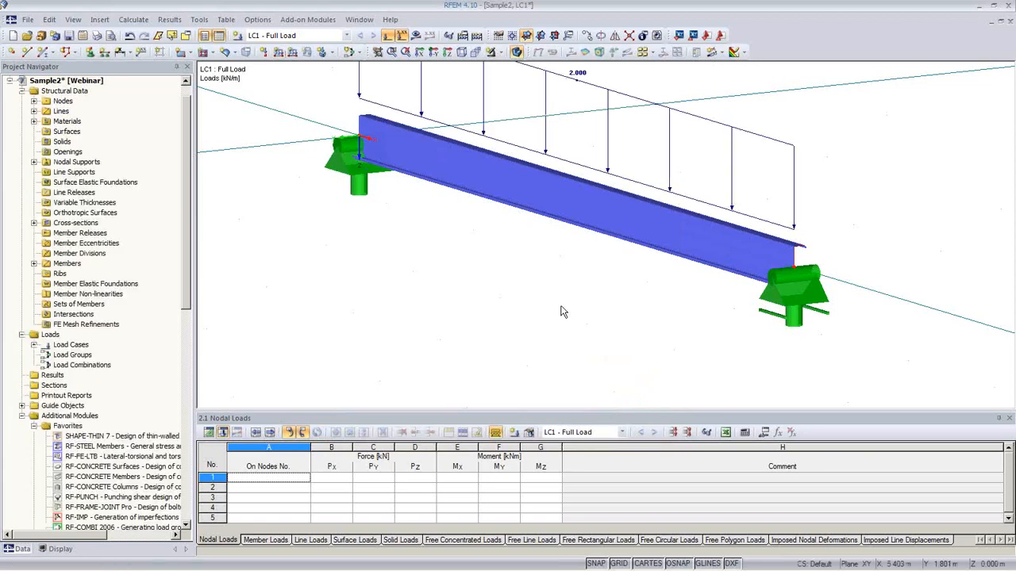
Calculate load case LC1 and display its results on the beam.
scroll(556, 305, "down", 2)
middle_click_drag(630, 304, 522, 274, "ctrl")
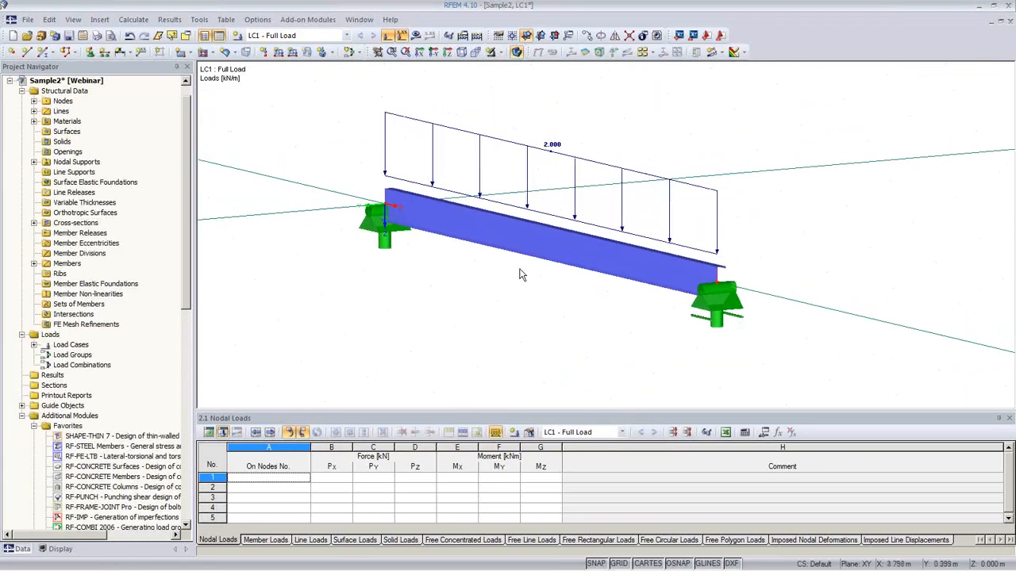
left_click(415, 35)
left_click(472, 319)
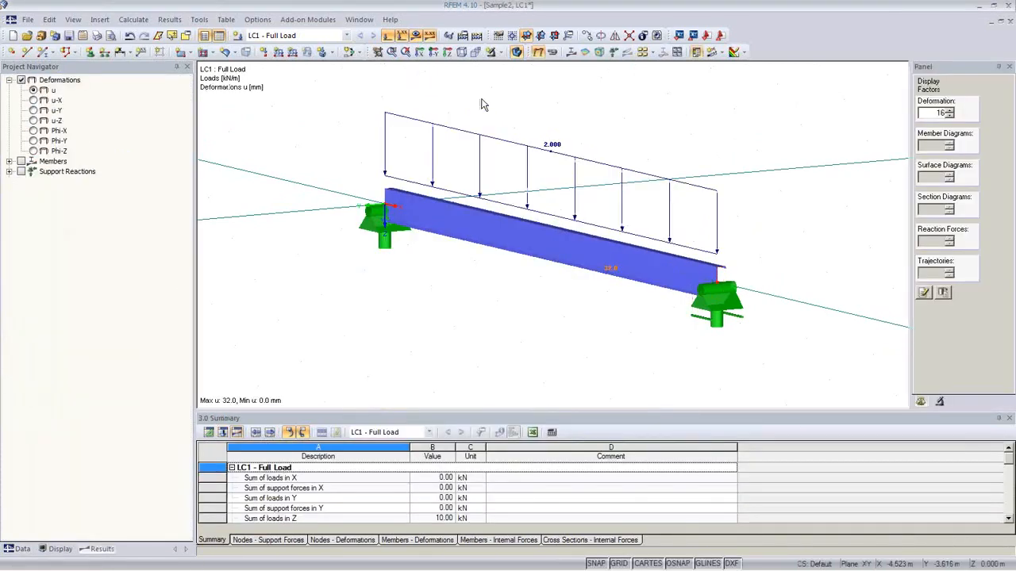
Switch the structure to line display and inspect the beam's deformation u looking along its axis.
left_click(517, 52)
middle_click_drag(628, 290, 447, 272, "ctrl")
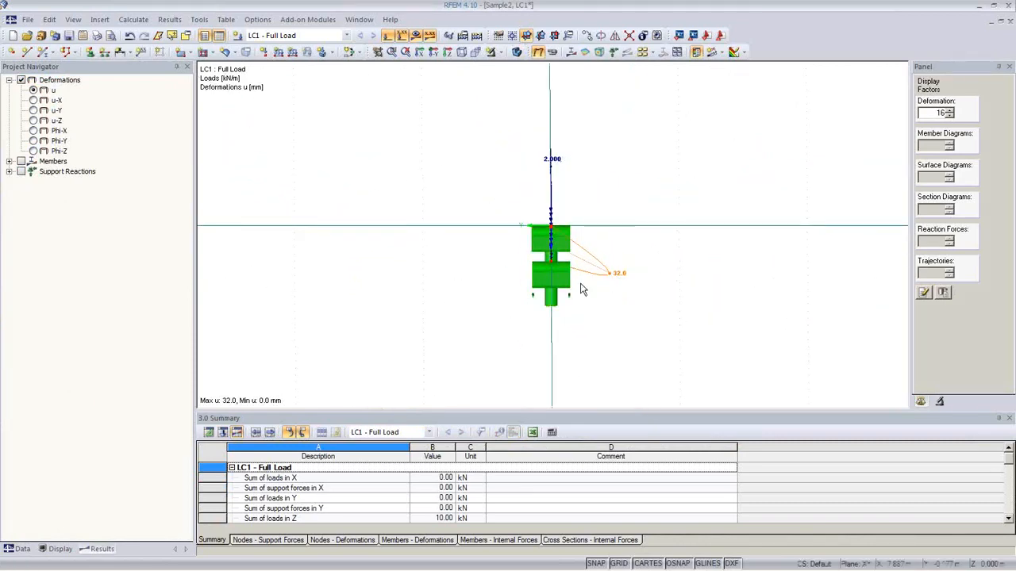
middle_click_drag(612, 335, 590, 372, "ctrl")
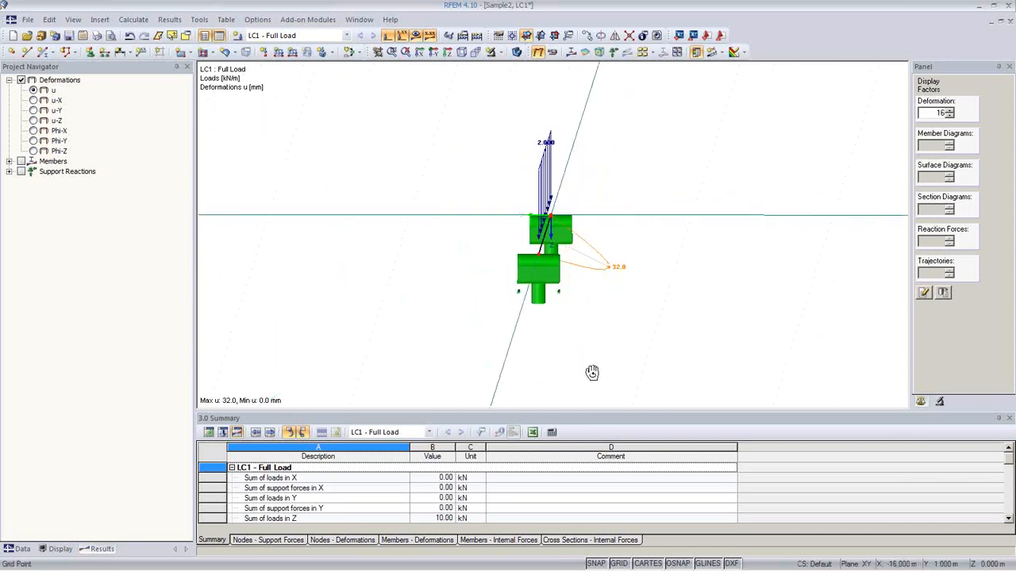
Display the member internal forces and compare moments M-u and M-v about the principal axes.
left_click(571, 52)
middle_click_drag(612, 199, 687, 346, "ctrl")
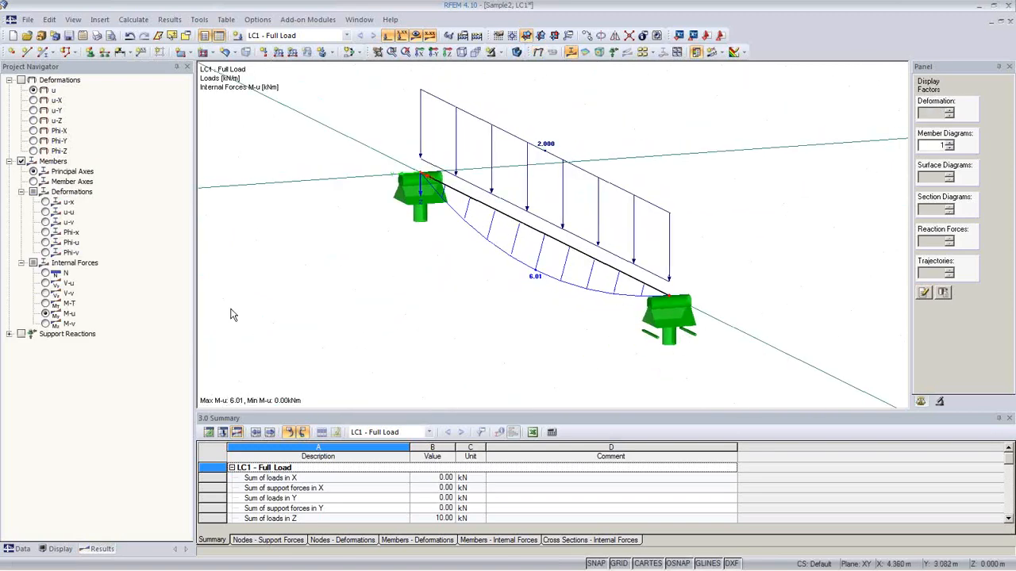
left_click(45, 324)
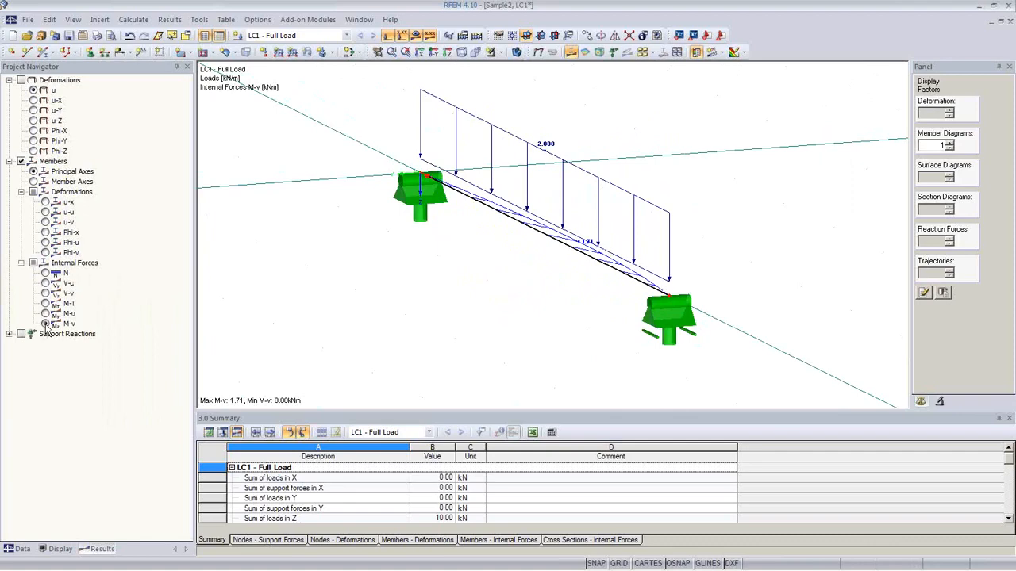
left_click(45, 314)
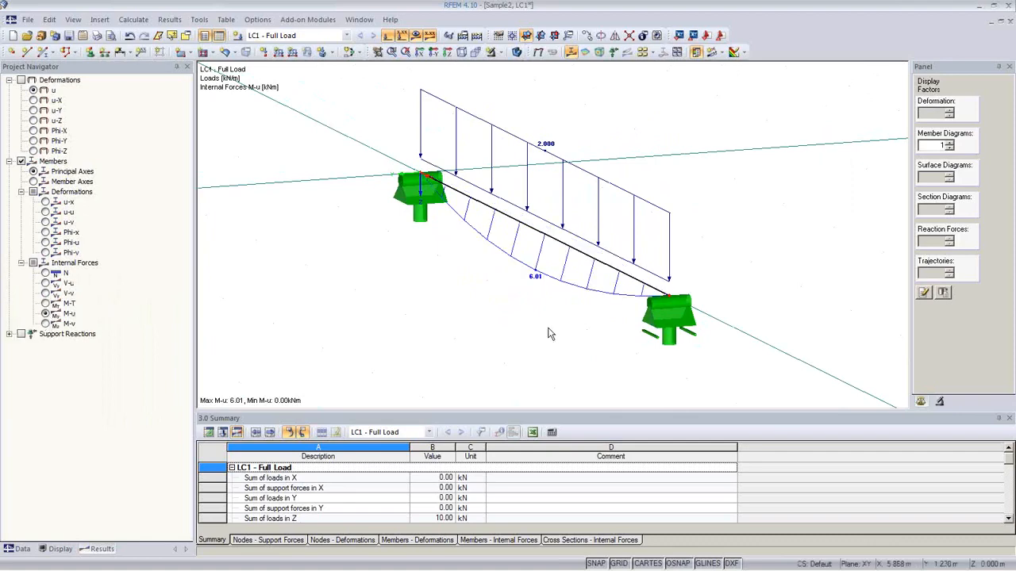
middle_click_drag(546, 333, 604, 294, "ctrl")
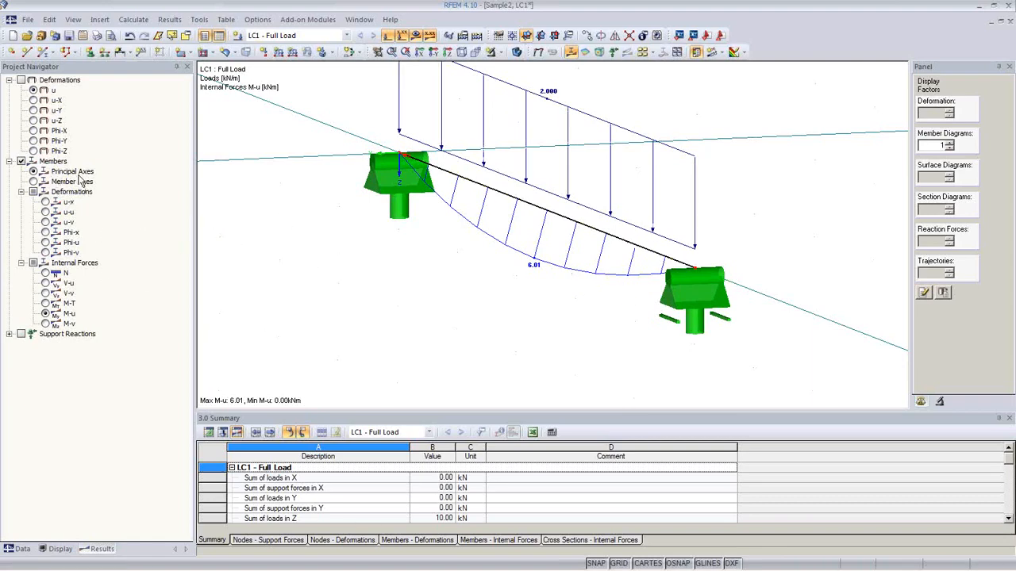
Examine moment M-y about the member axes against the rendered Z-section from several angles, and return to M-u about the principal axes.
left_click(34, 181)
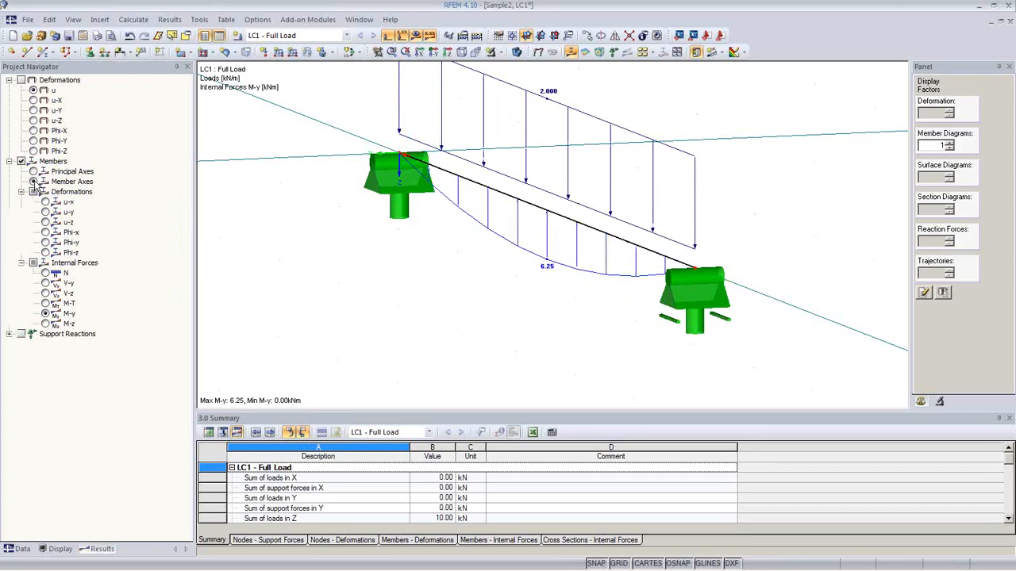
middle_click_drag(501, 322, 489, 298, "ctrl")
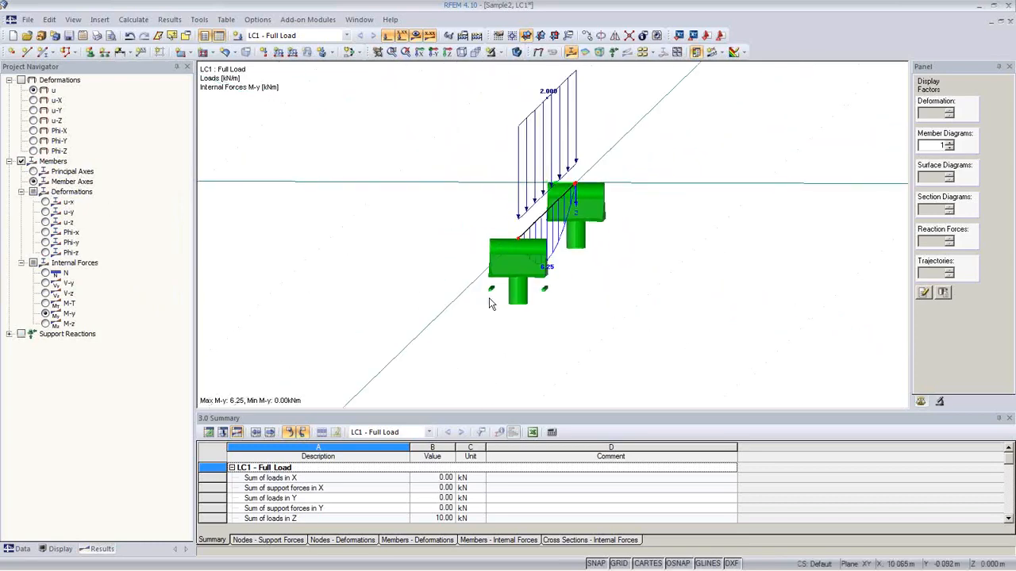
middle_click_drag(431, 310, 540, 314, "ctrl")
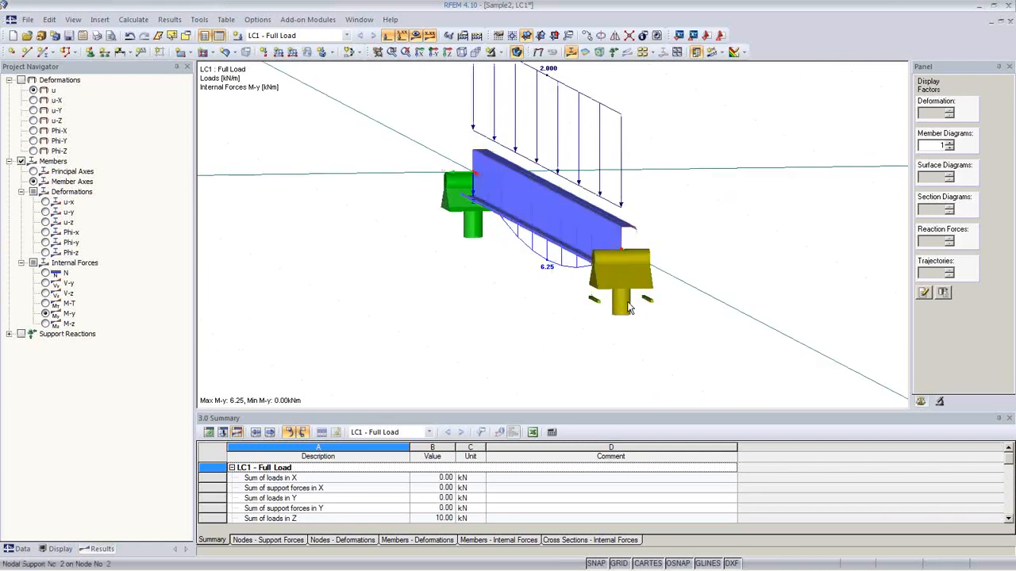
middle_click_drag(608, 274, 621, 342, "ctrl")
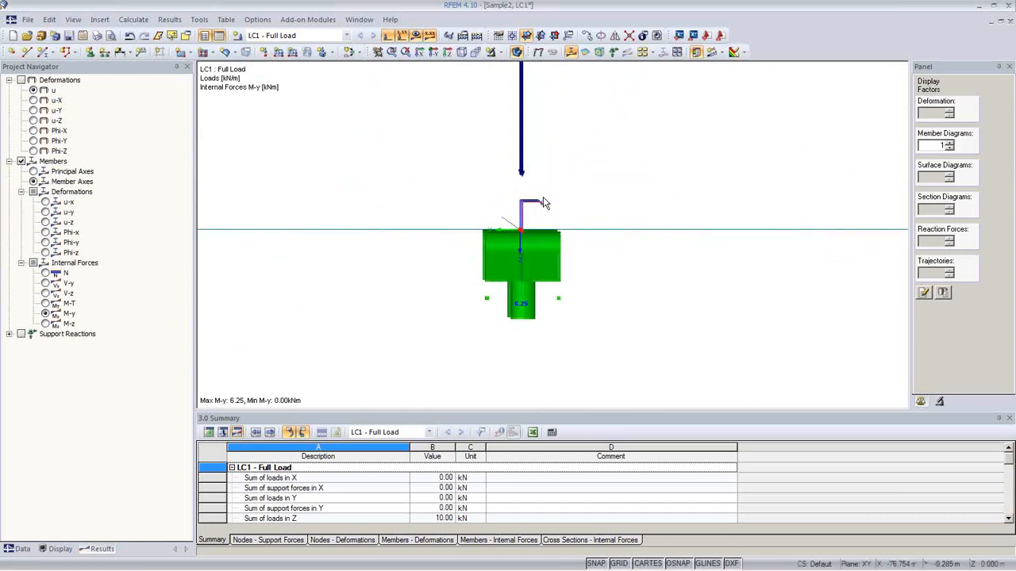
middle_click_drag(426, 342, 516, 358, "ctrl")
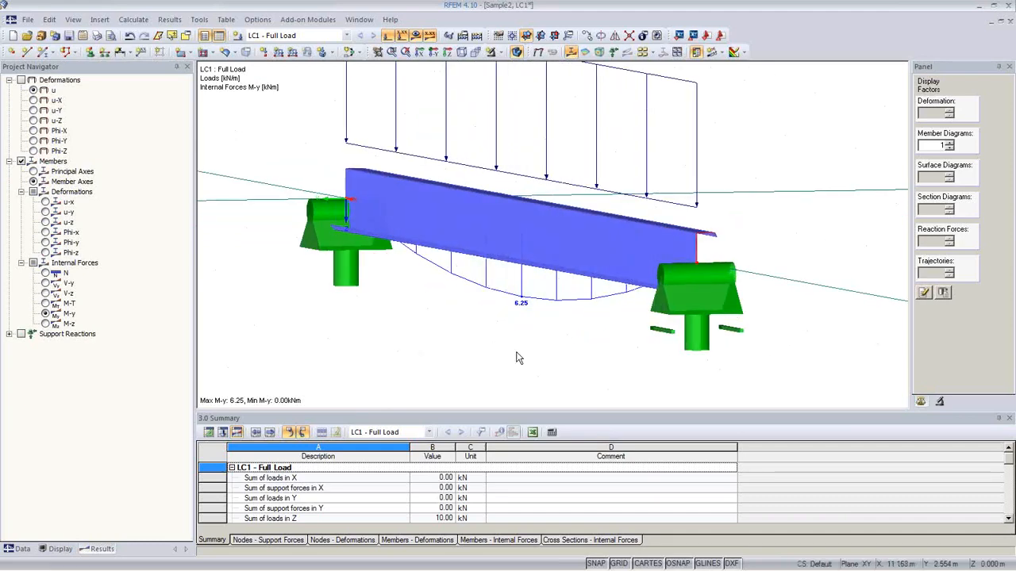
middle_click_drag(553, 320, 509, 330, "ctrl")
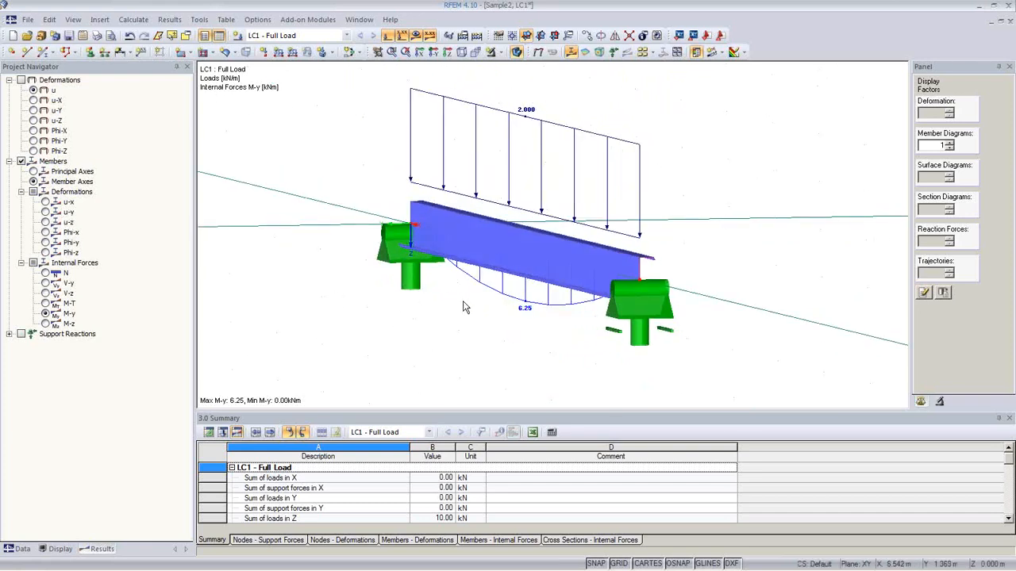
middle_click_drag(479, 308, 560, 330, "ctrl")
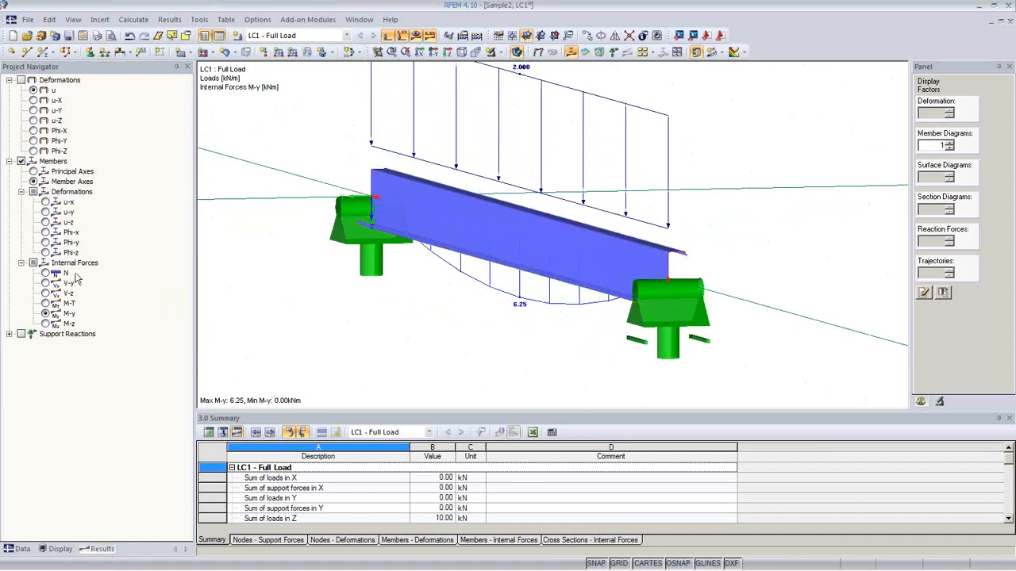
left_click(34, 171)
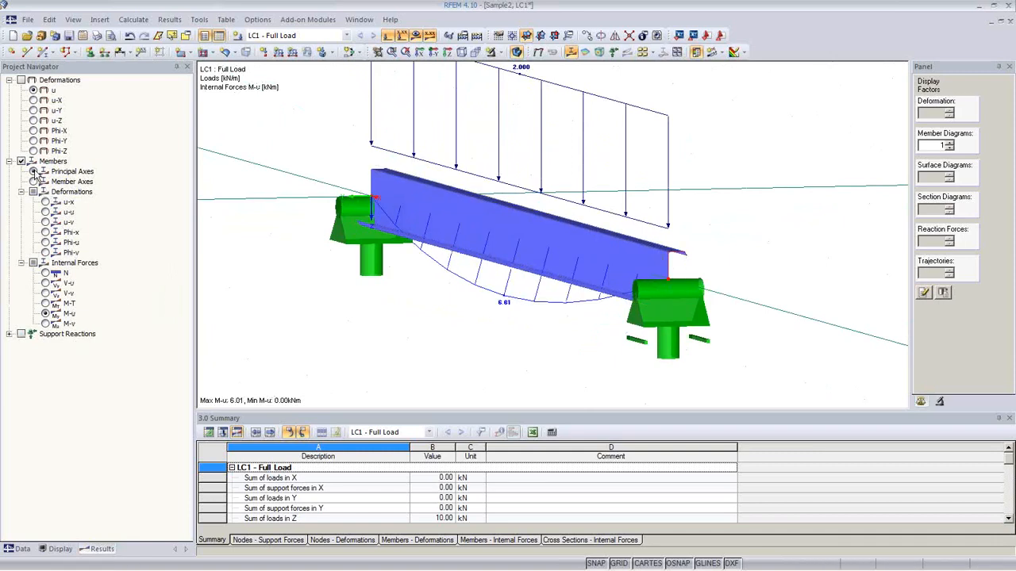
Compare the beam's bending moment diagram in member axes and in principal axes, ending with Principal Axes.
left_click(34, 181)
left_click(34, 174)
left_click(35, 181)
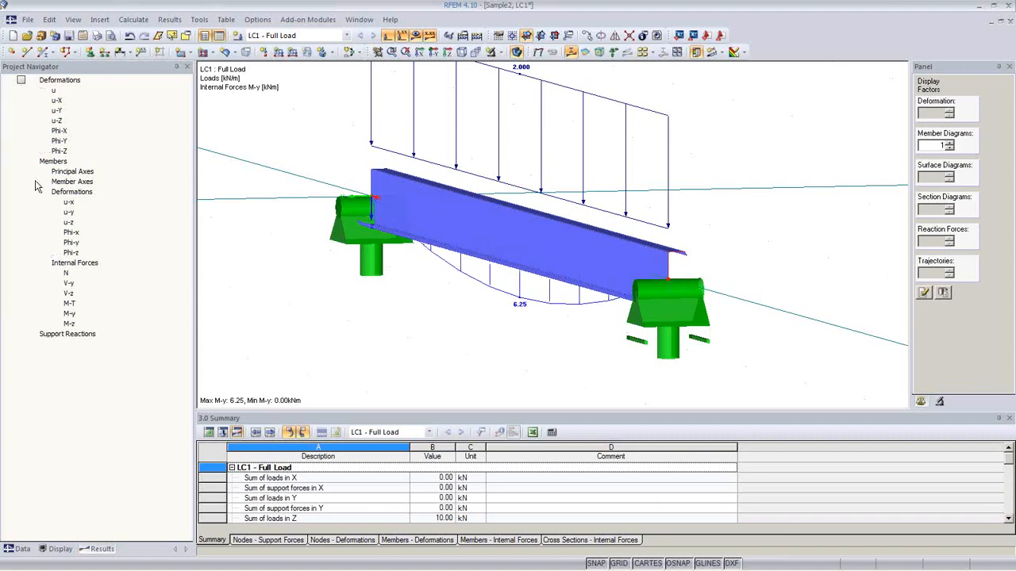
left_click(34, 176)
middle_click_drag(388, 319, 365, 326, "ctrl")
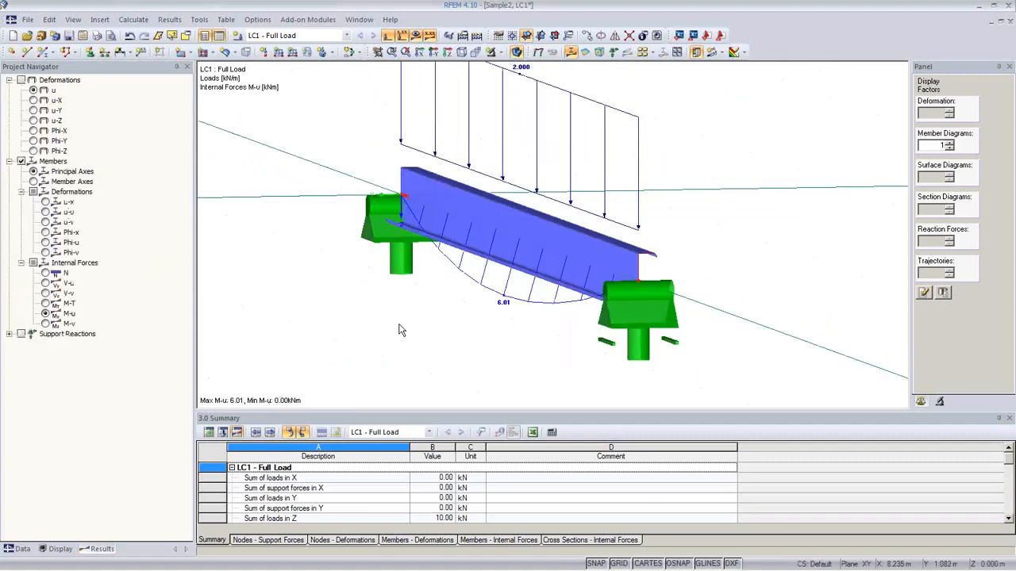
Run the RF-STEEL Members stress analysis for all members under LC1 Full Load.
left_click(30, 550)
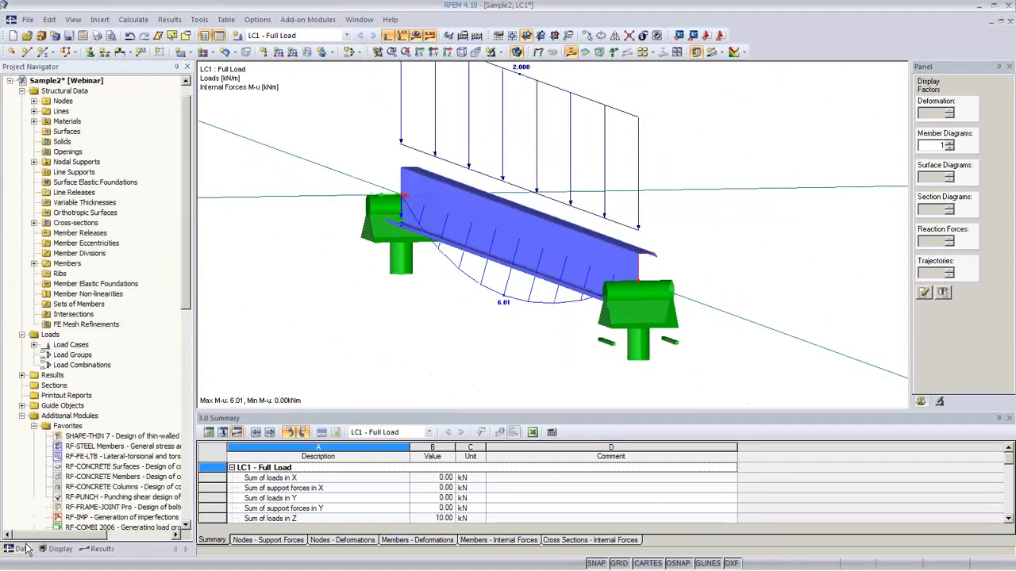
double_click(107, 447)
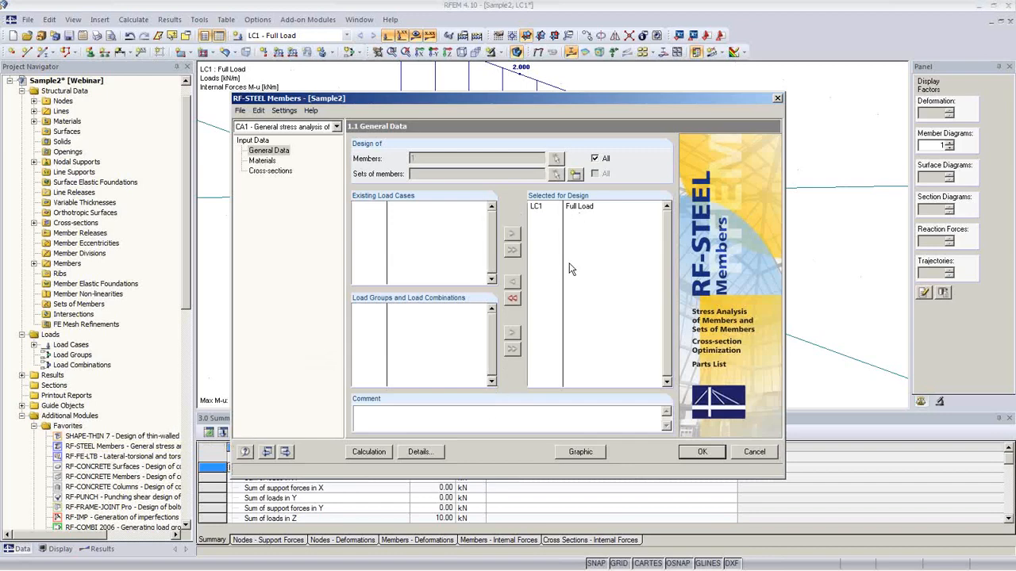
left_click(369, 453)
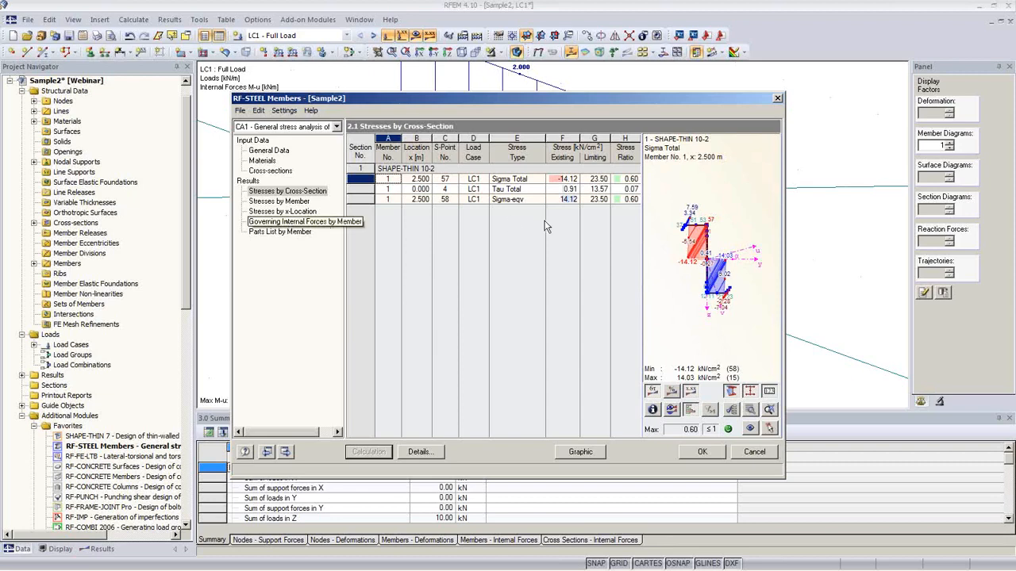
Review the governing internal forces, parts list and stresses by cross-section in the RF-STEEL Members results, and close the module.
left_click(291, 223)
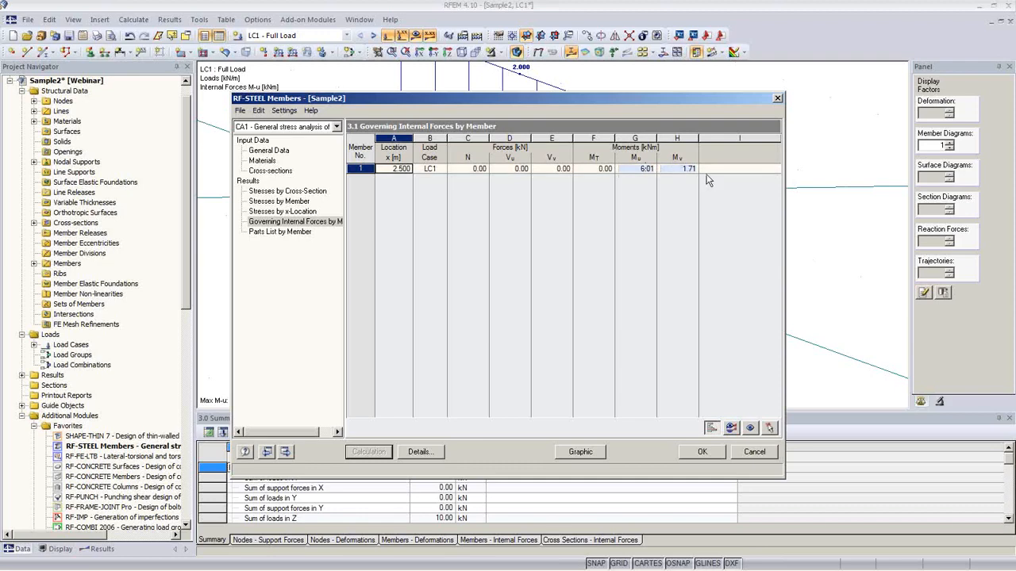
left_click(290, 233)
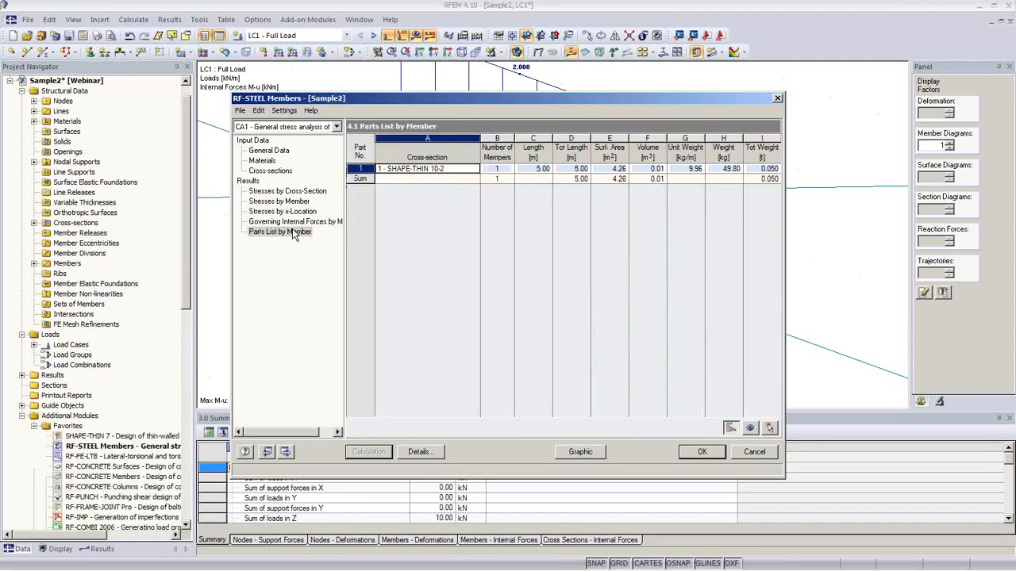
left_click(293, 222)
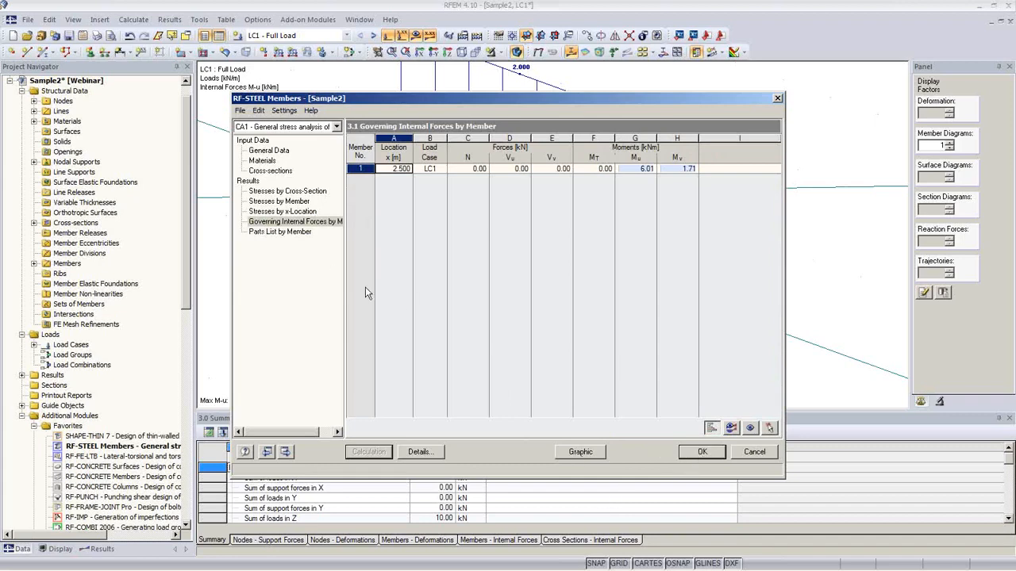
left_click(288, 191)
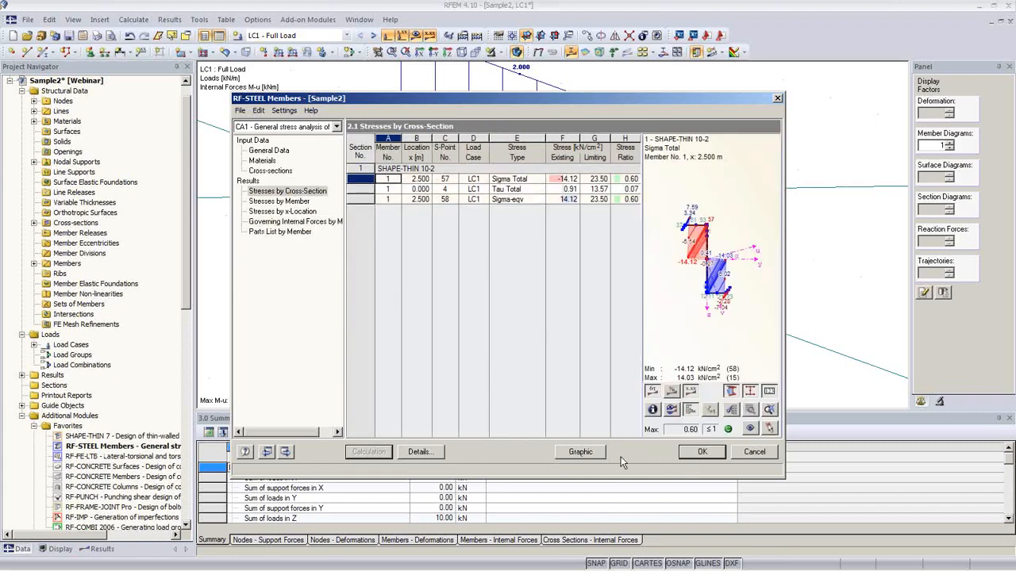
left_click(700, 453)
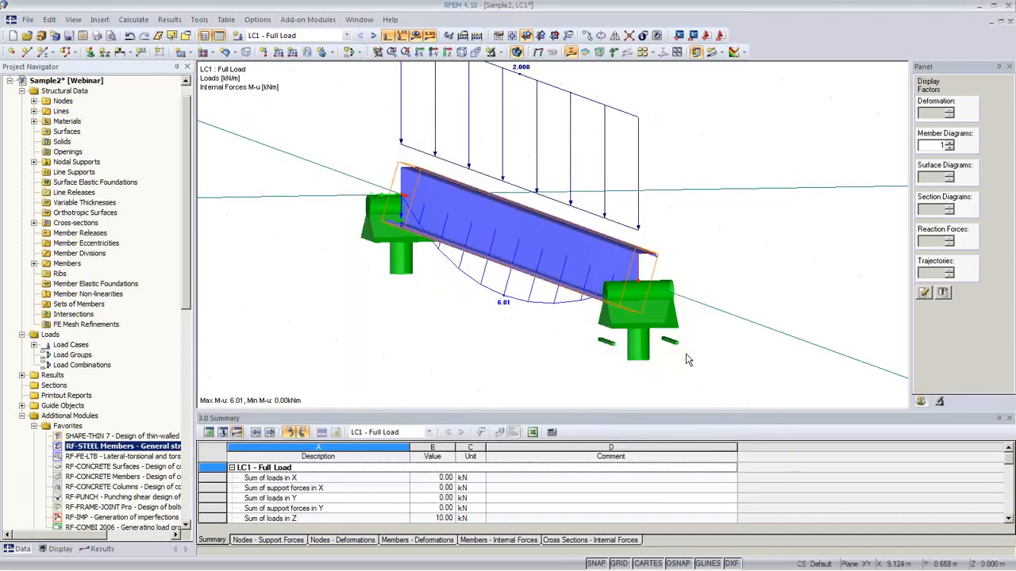
Create a continuous set of members named Purlin from member 1.
middle_click_drag(696, 346, 724, 362, "ctrl")
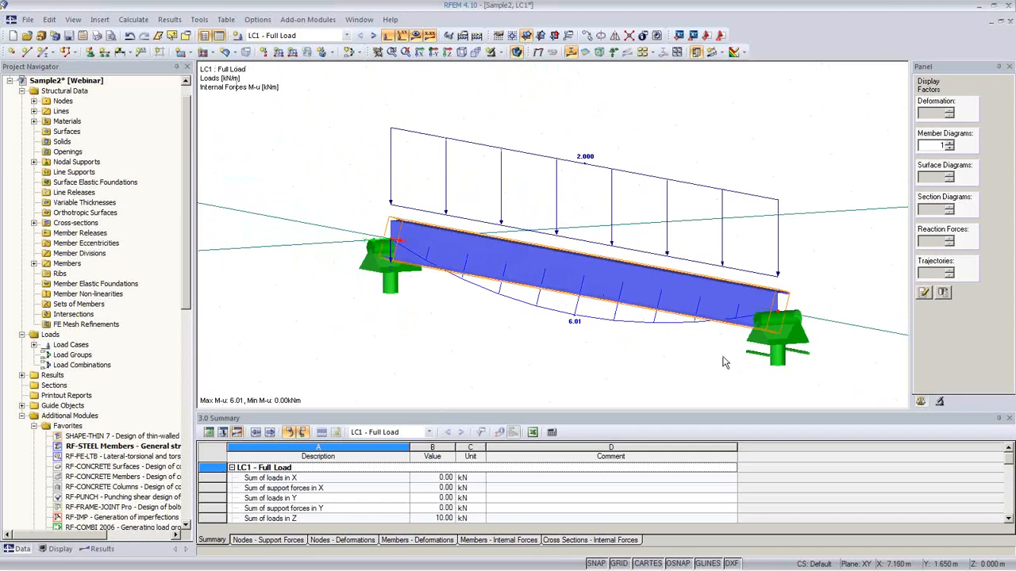
middle_click_drag(481, 346, 468, 337)
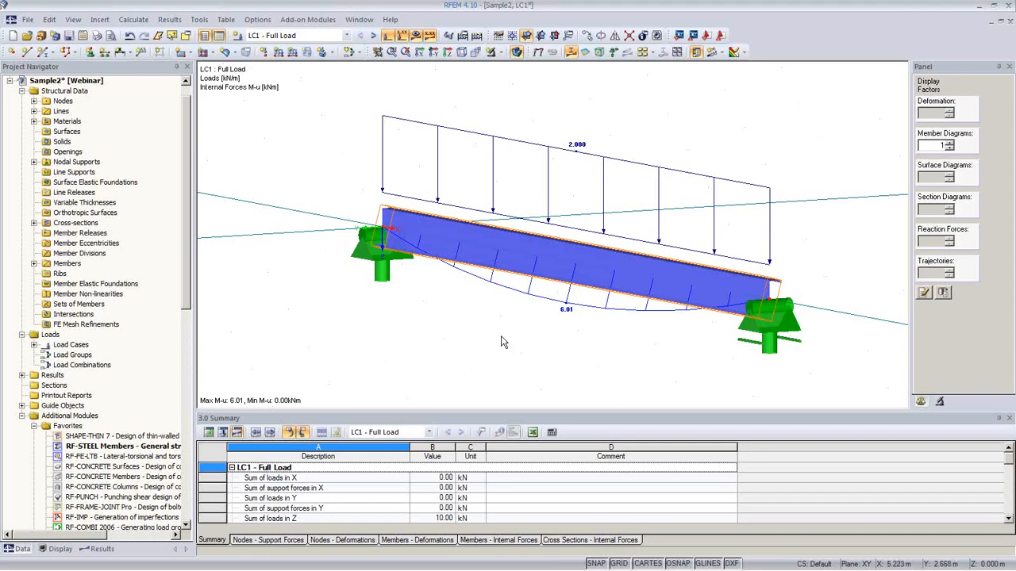
middle_click_drag(572, 331, 518, 300)
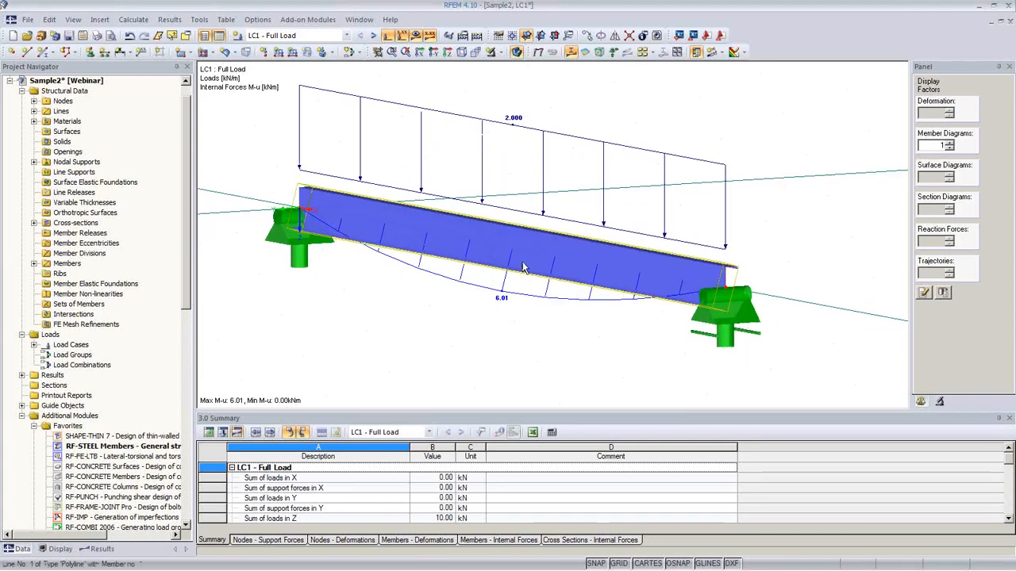
right_click(527, 235)
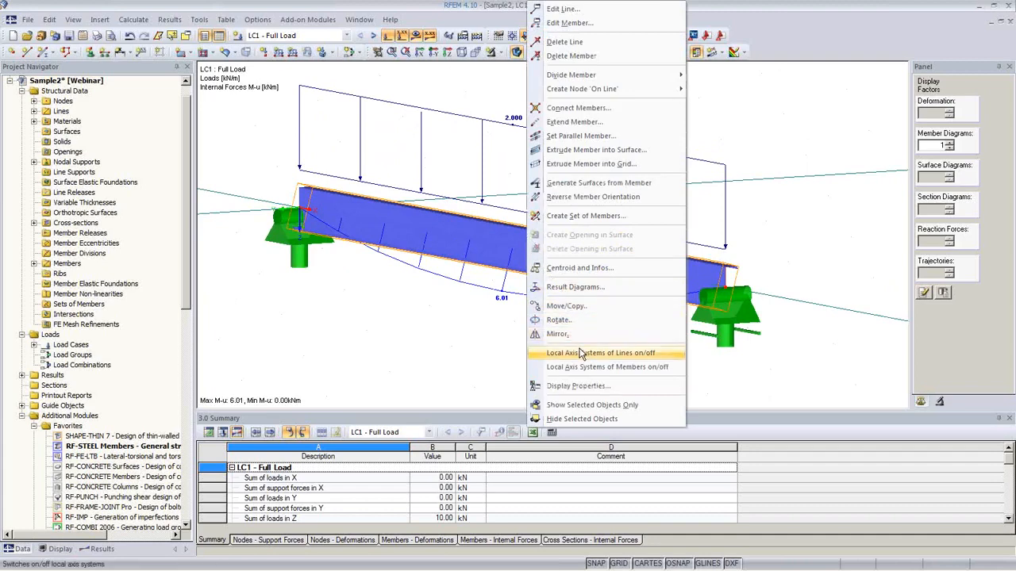
left_click(588, 215)
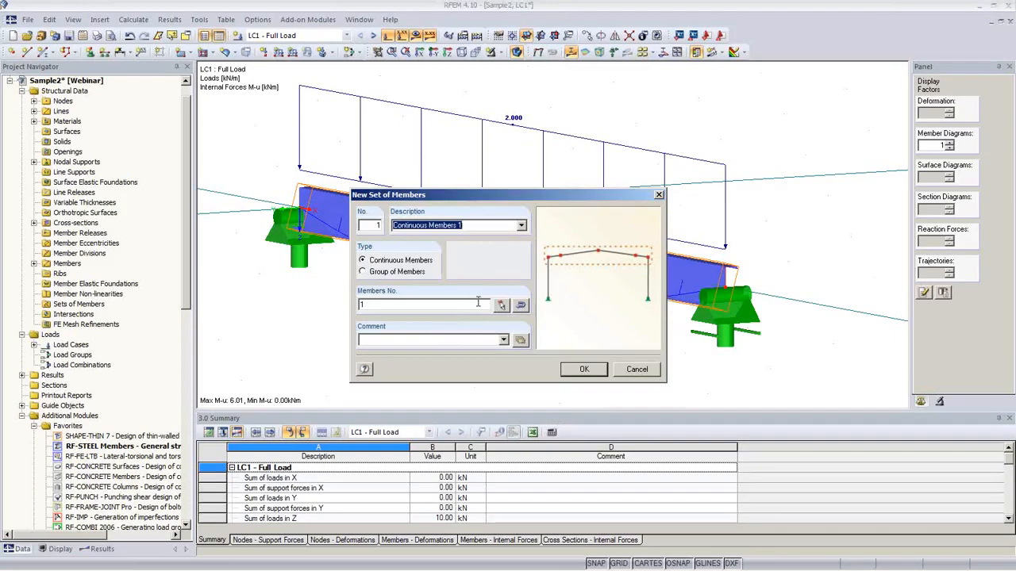
type("Pur")
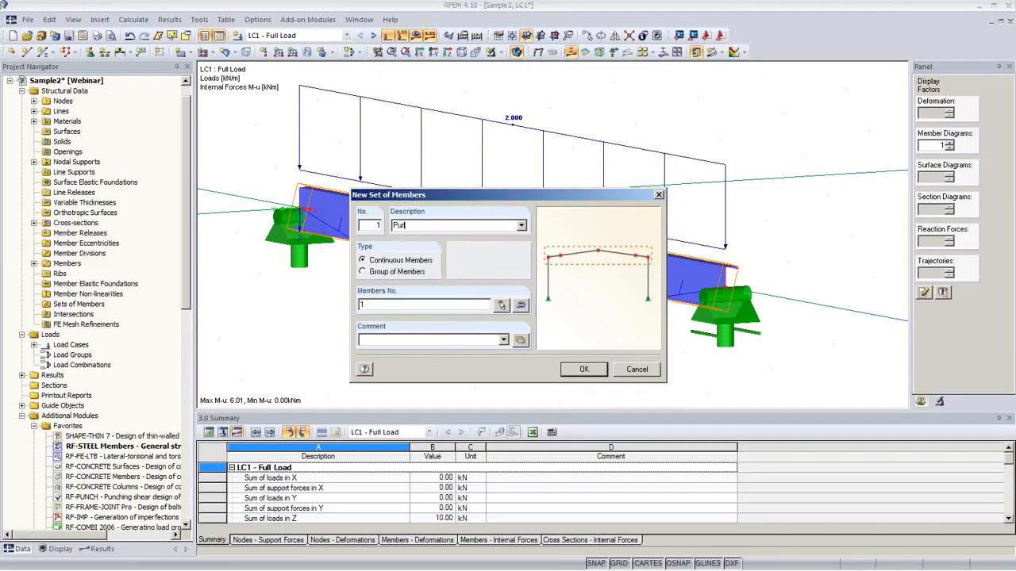
type("lin")
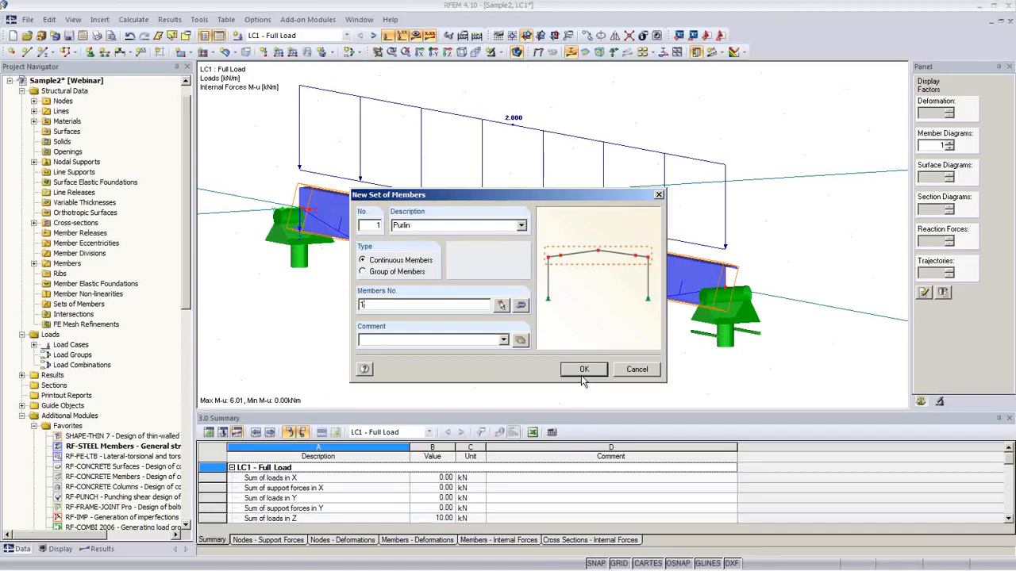
left_click(584, 370)
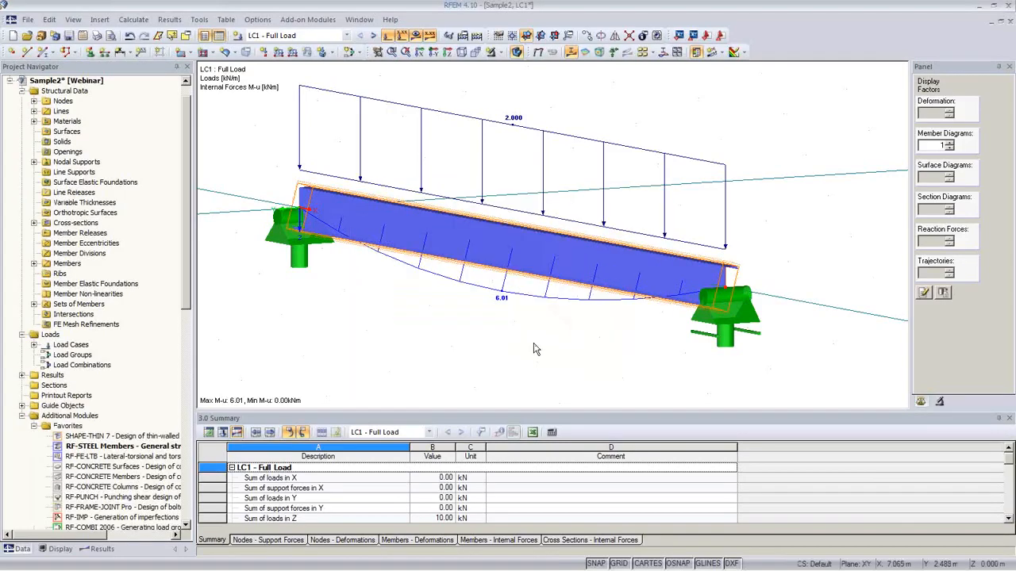
Open the RF-FE-LTB module and include all sets of members in the lateral-torsional buckling design.
middle_click_drag(572, 341, 444, 335, "ctrl")
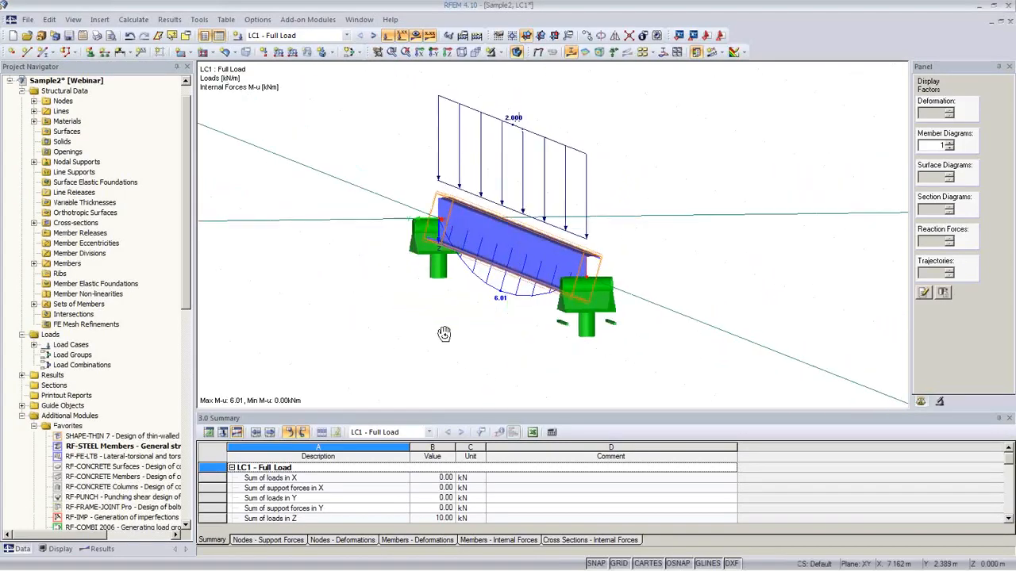
double_click(127, 459)
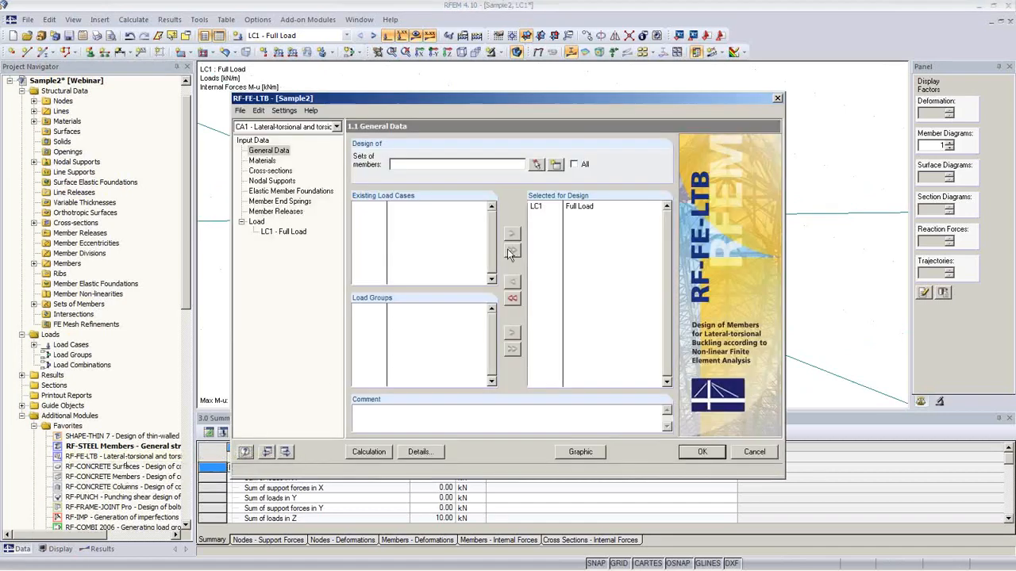
left_click(575, 164)
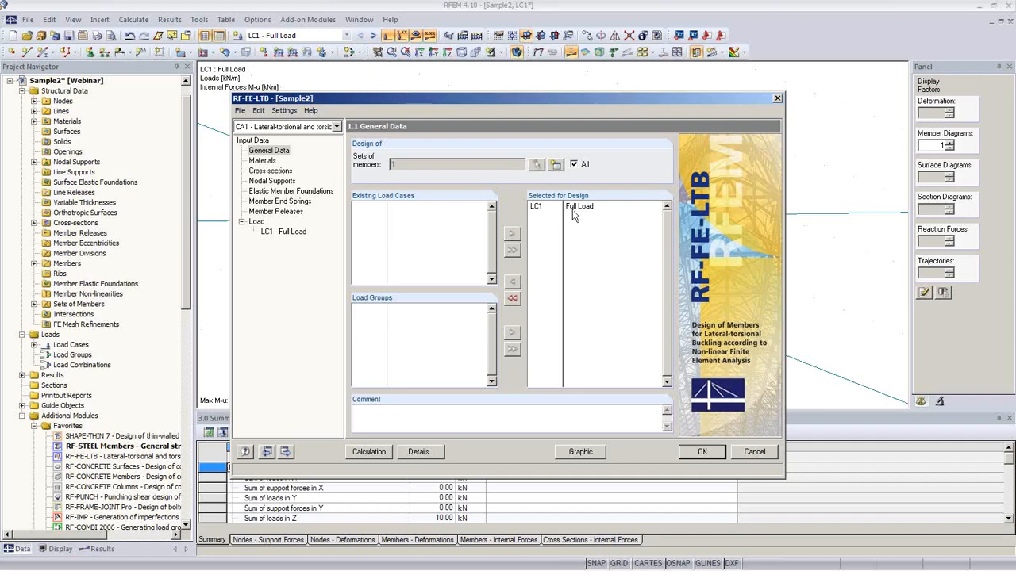
Review the RF-FE-LTB material and cross-section data, including the detailed section properties of SHAPE-THIN 10-2.
left_click(271, 162)
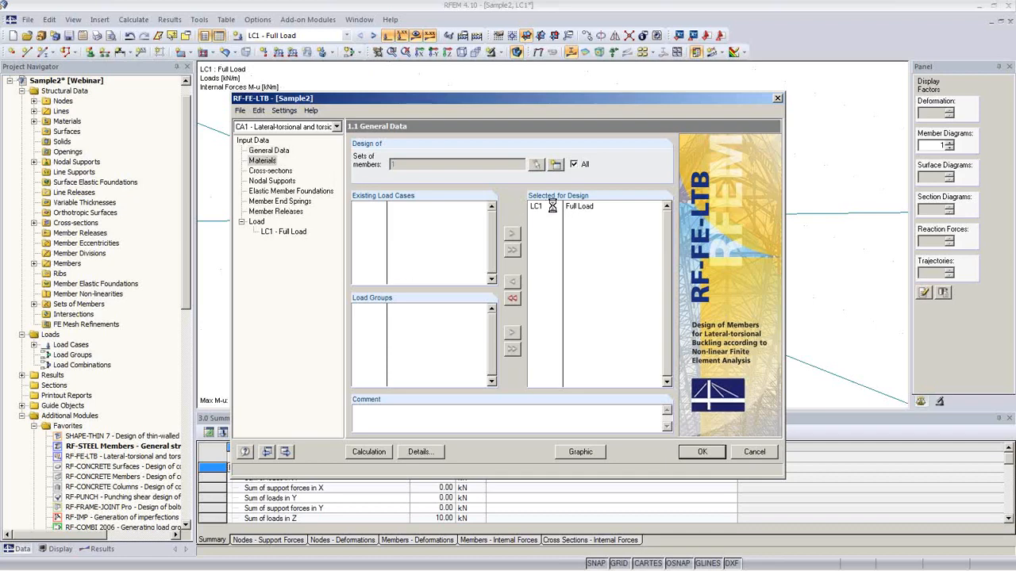
left_click(274, 172)
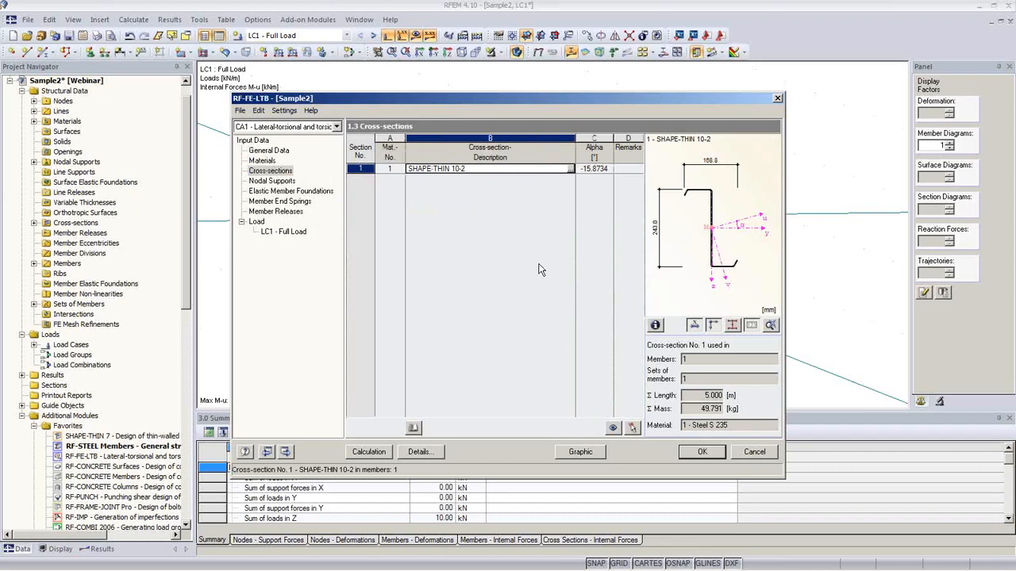
left_click(655, 325)
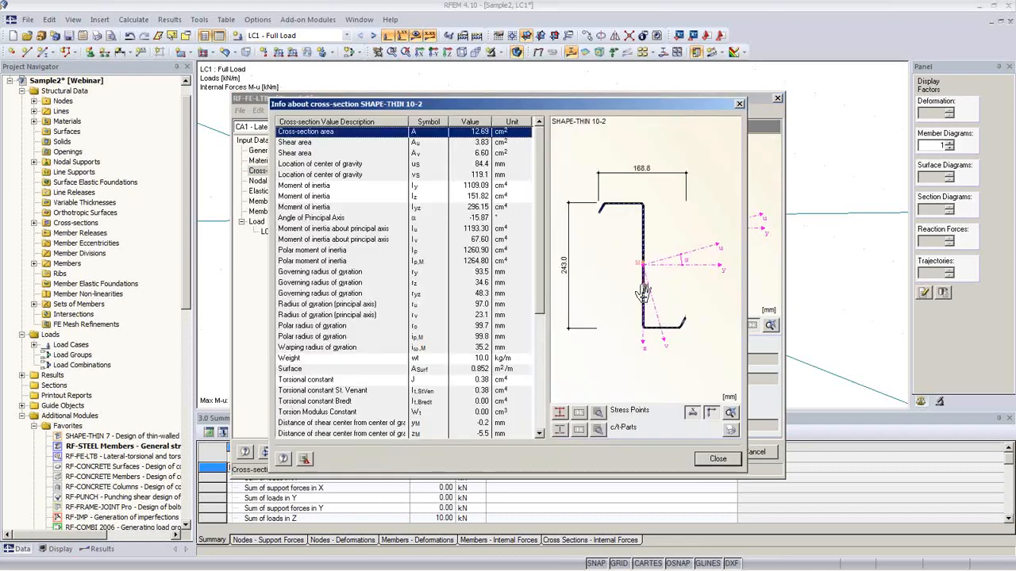
mouse_move(540, 194)
left_mouse_down()
mouse_move(541, 302)
mouse_move(541, 191)
left_mouse_up()
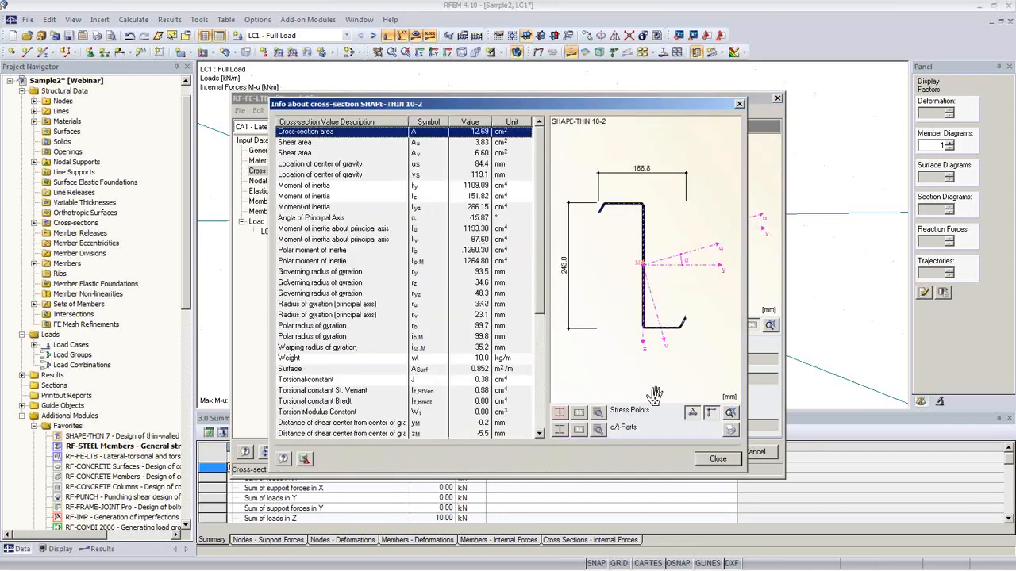
left_click(717, 460)
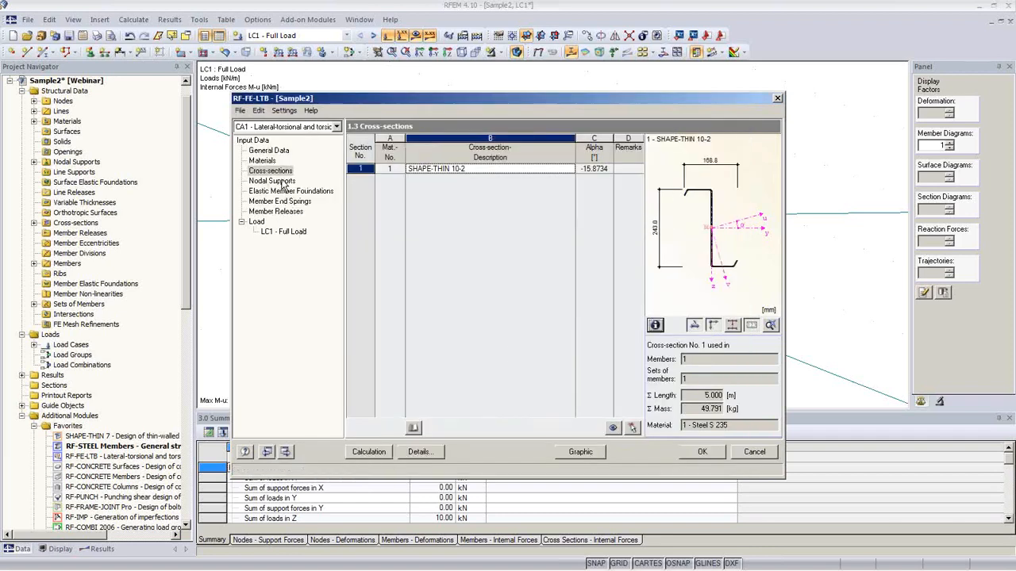
Examine the input tables for nodal supports, elastic member foundations, member end springs and member releases.
left_click(278, 181)
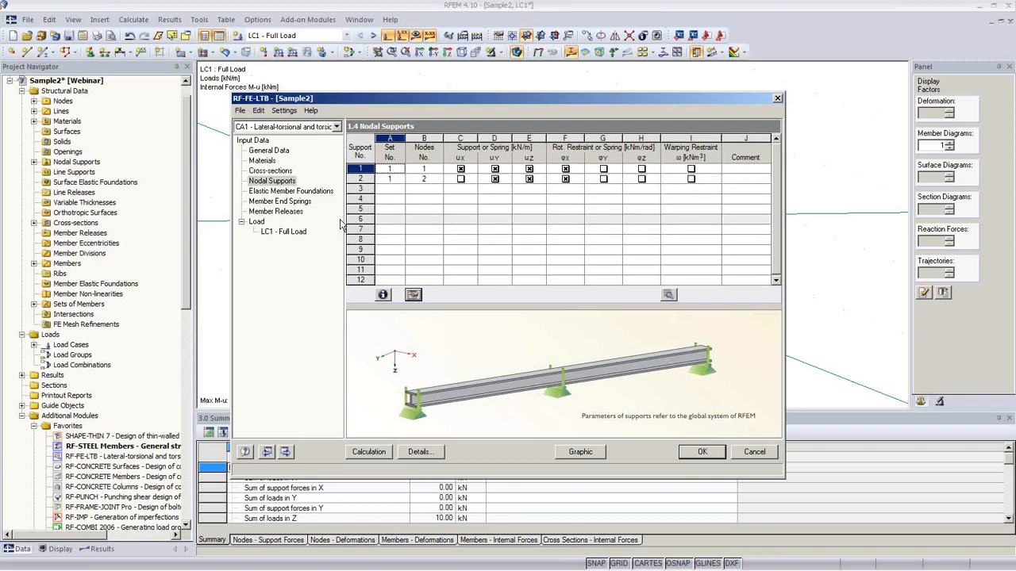
left_click(290, 192)
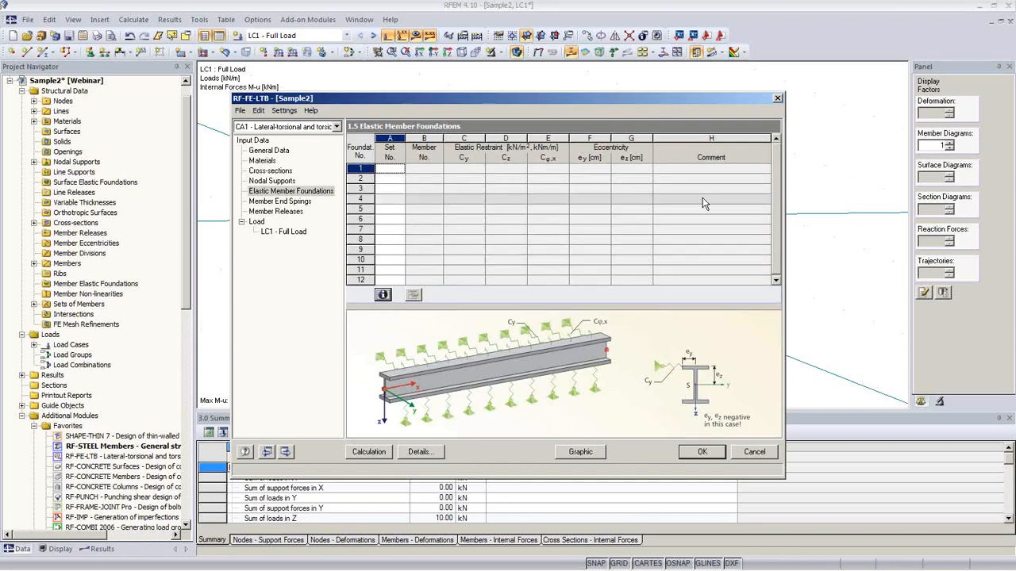
left_click(600, 169)
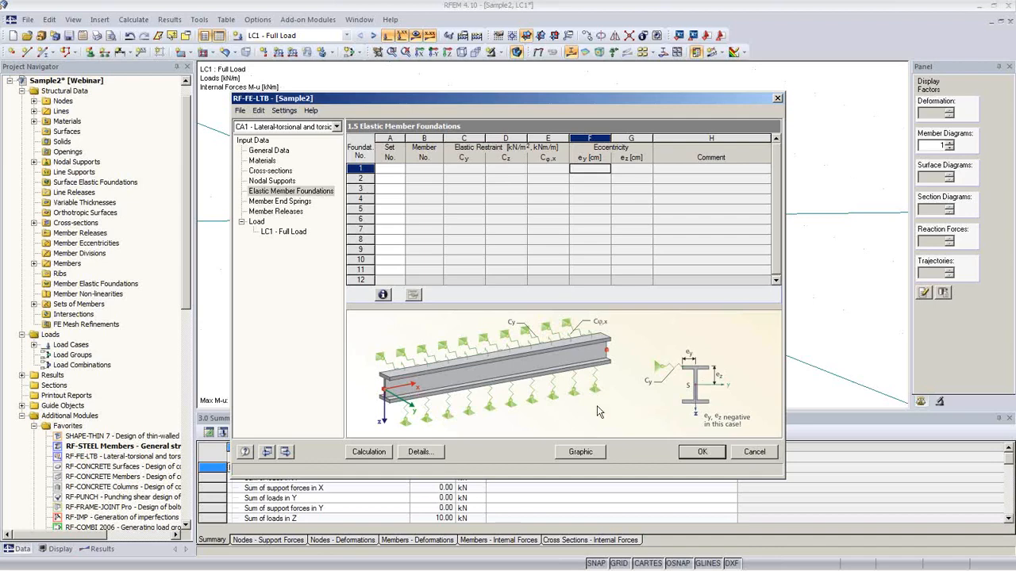
left_click(280, 202)
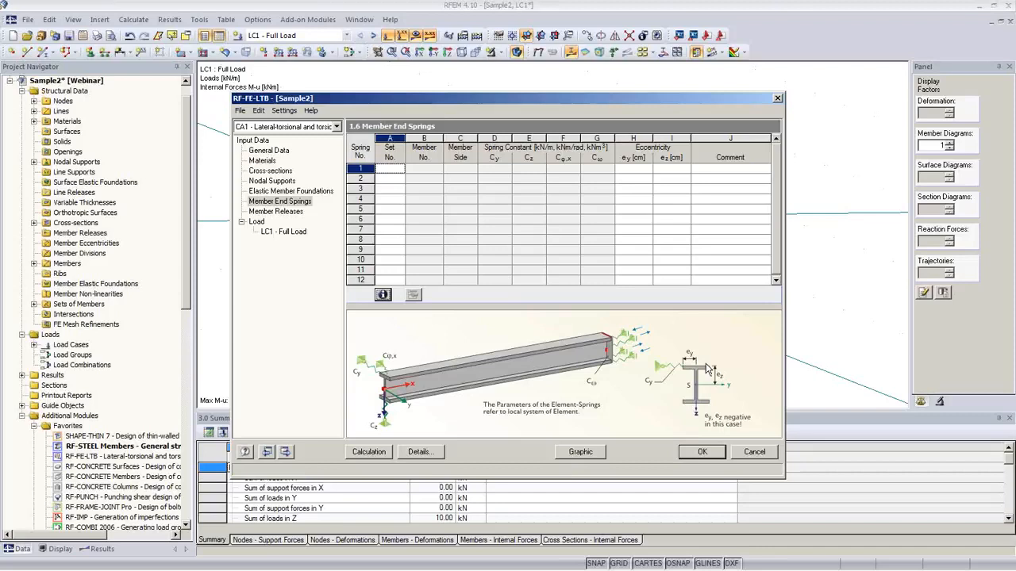
left_click(292, 212)
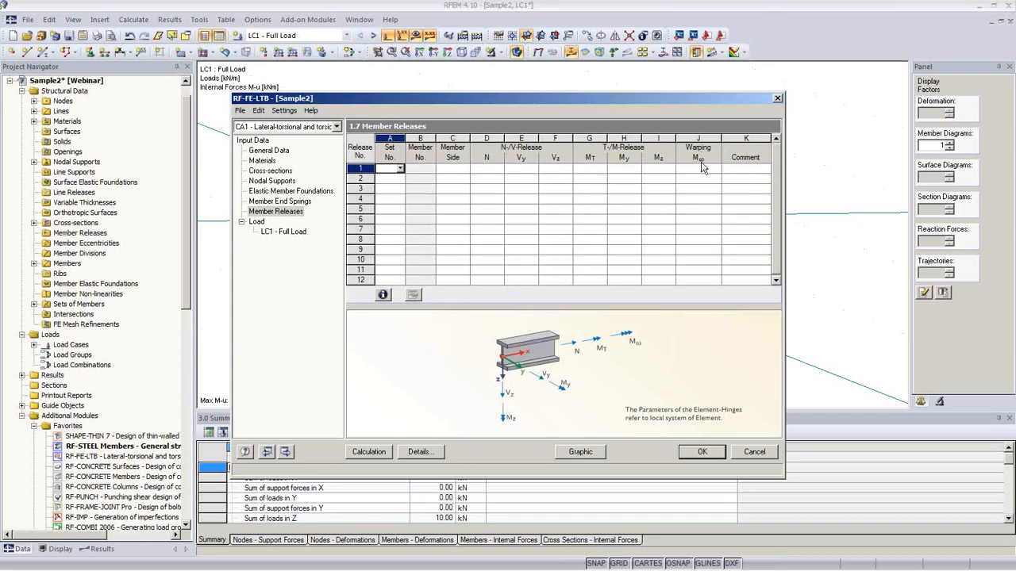
Examine the LC1 Full Load member load and its available load types, choosing Force.
left_click(284, 231)
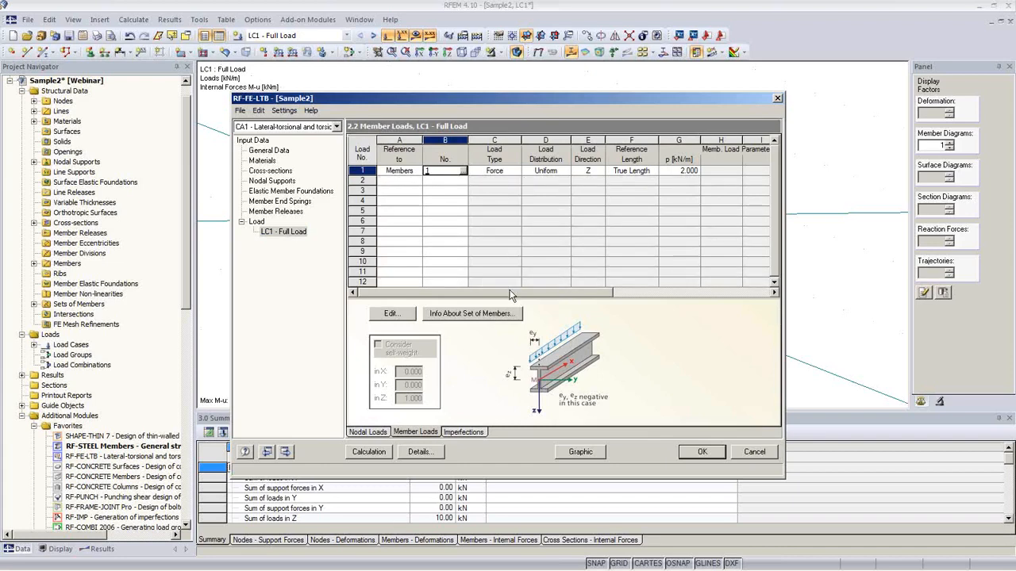
key("Tab")
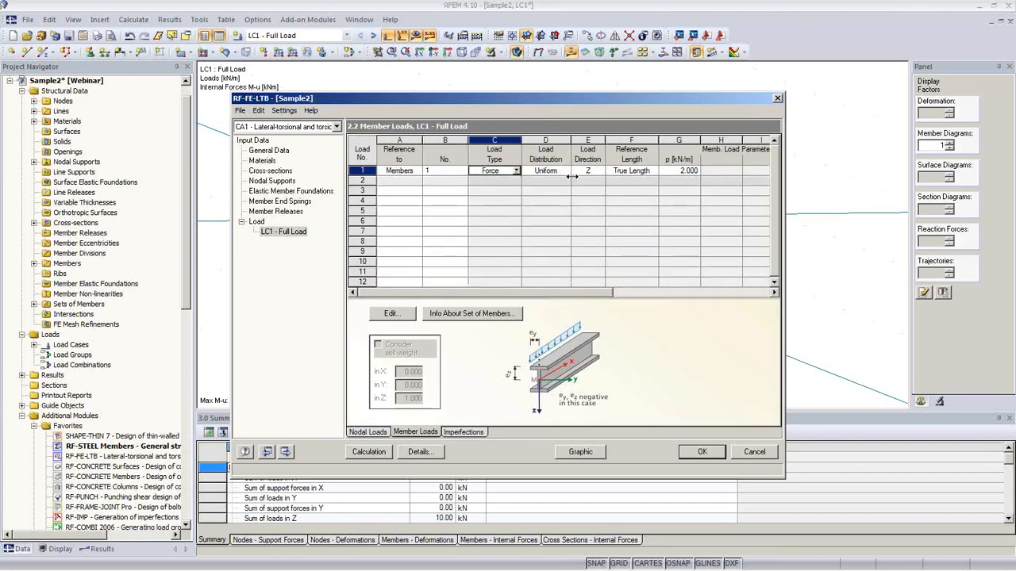
left_click(516, 171)
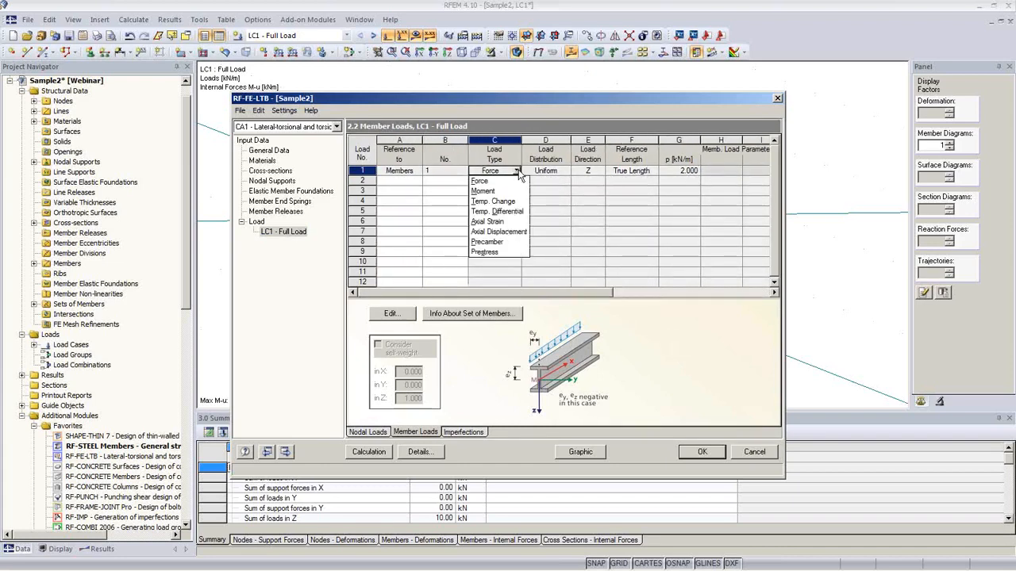
left_click(508, 180)
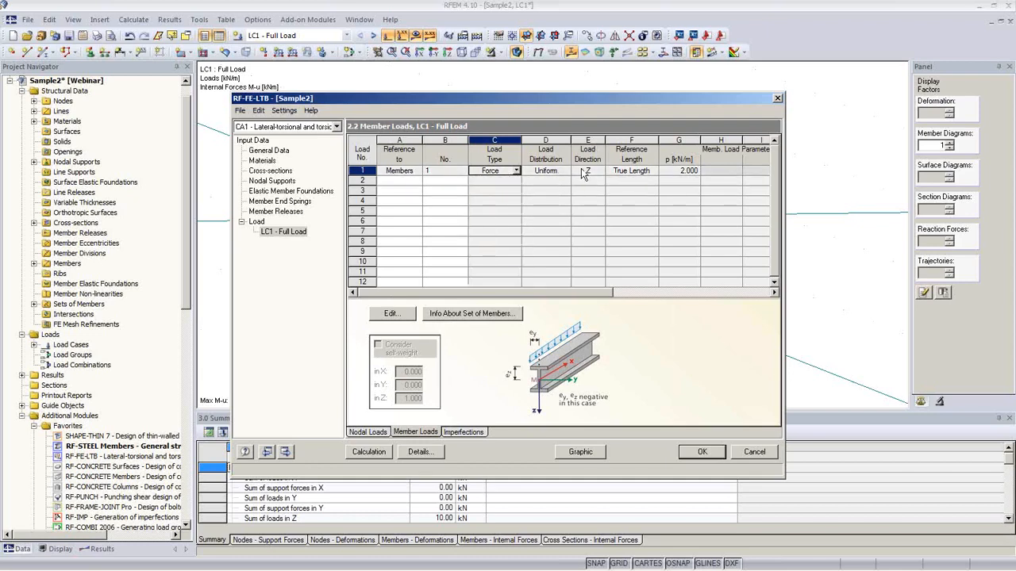
Examine the LC1 member load's distribution options, magnitude and eccentricities, plus the nodal load and imperfection tables.
left_click(569, 174)
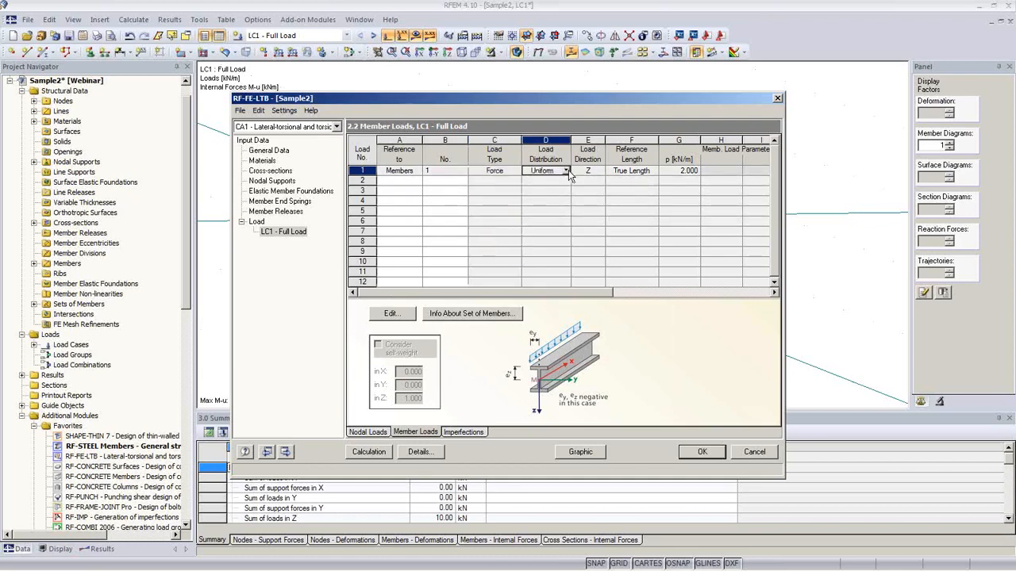
left_click(568, 174)
left_click(552, 177)
left_click(686, 172)
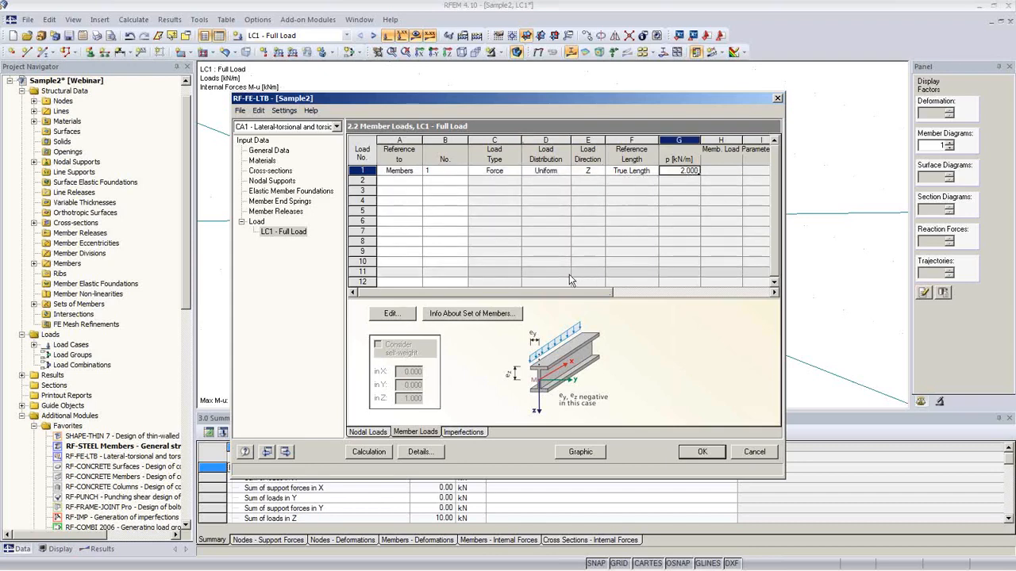
left_click_drag(557, 292, 720, 298)
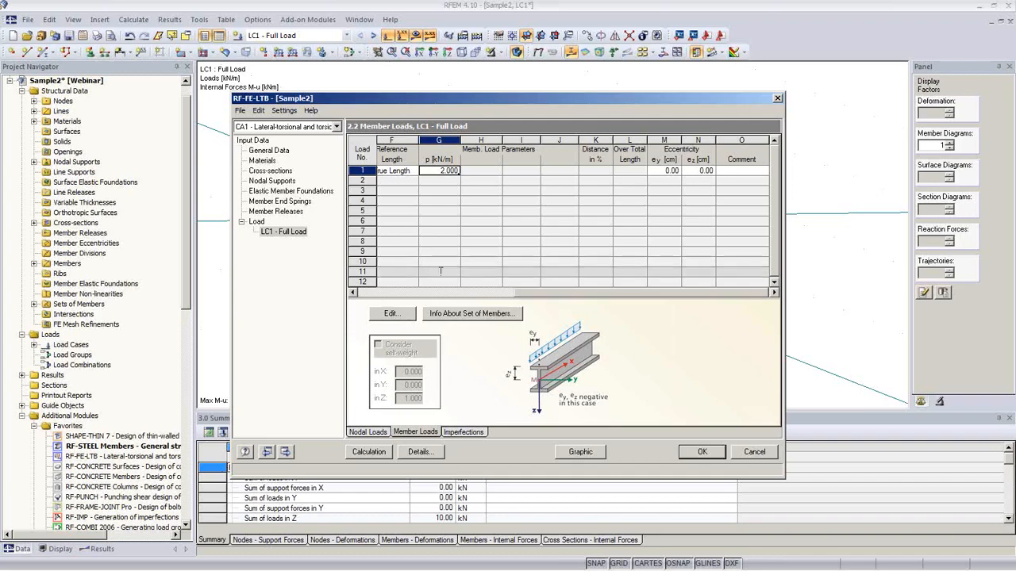
left_click(371, 432)
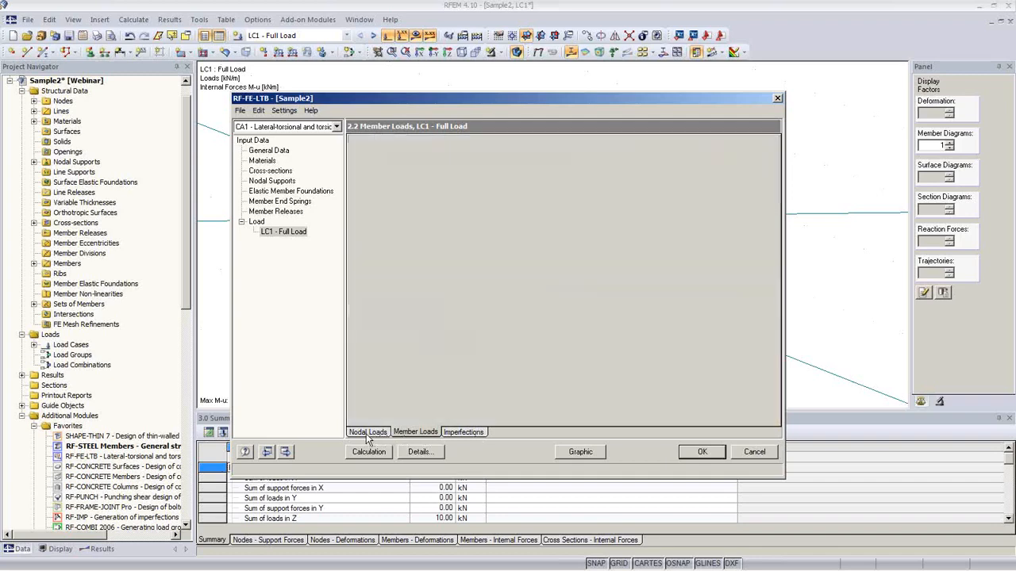
left_click(459, 433)
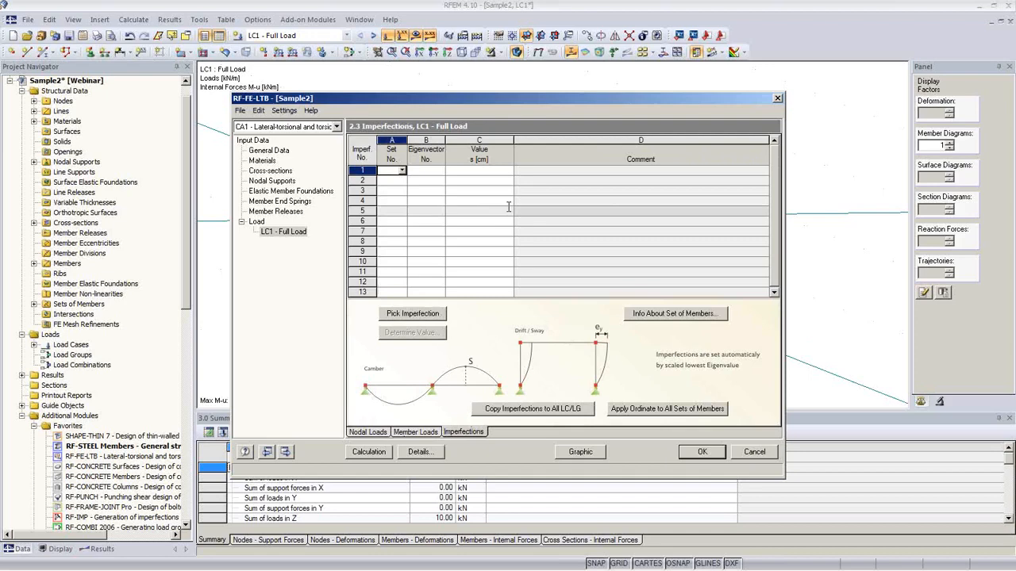
Run the RF-FE-LTB calculation and review the stresses by cross-section and the critical load factors.
left_click(370, 451)
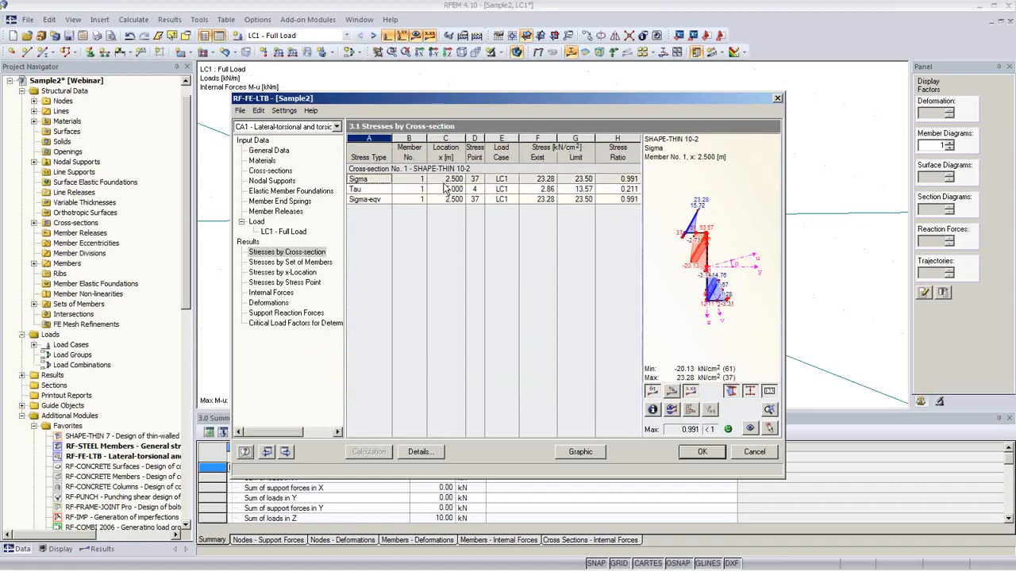
left_click(629, 180)
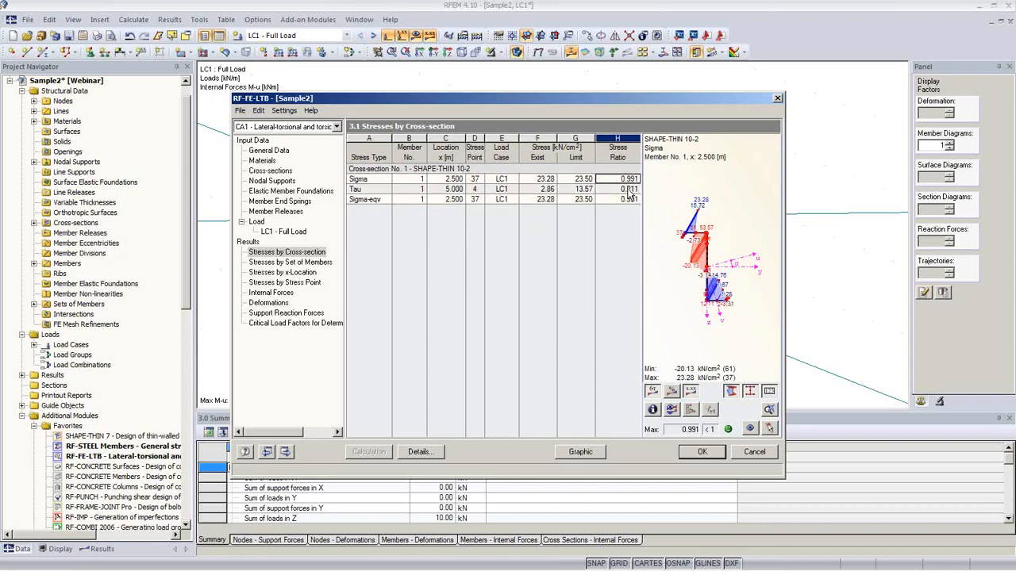
left_click(295, 323)
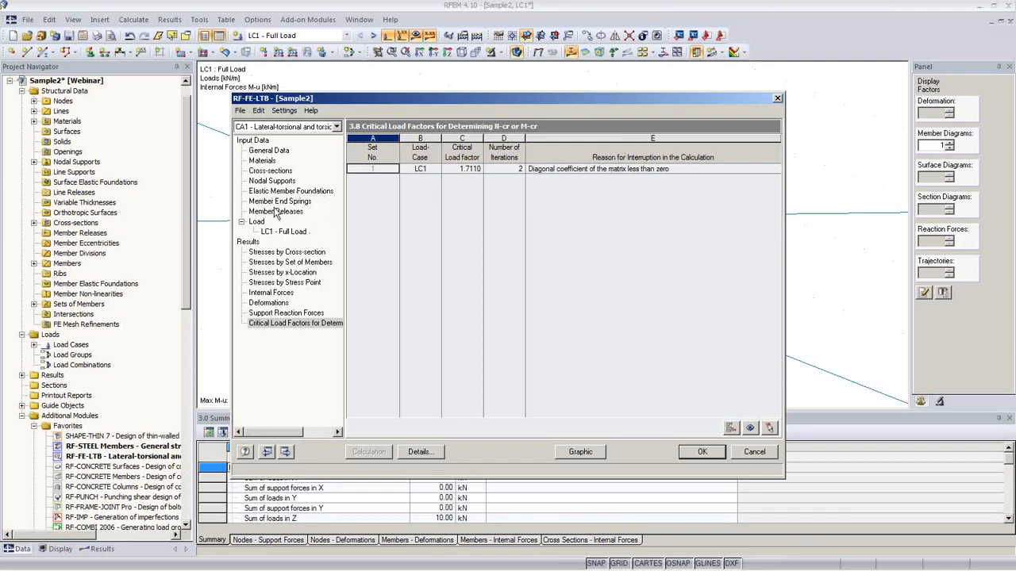
left_click(284, 231)
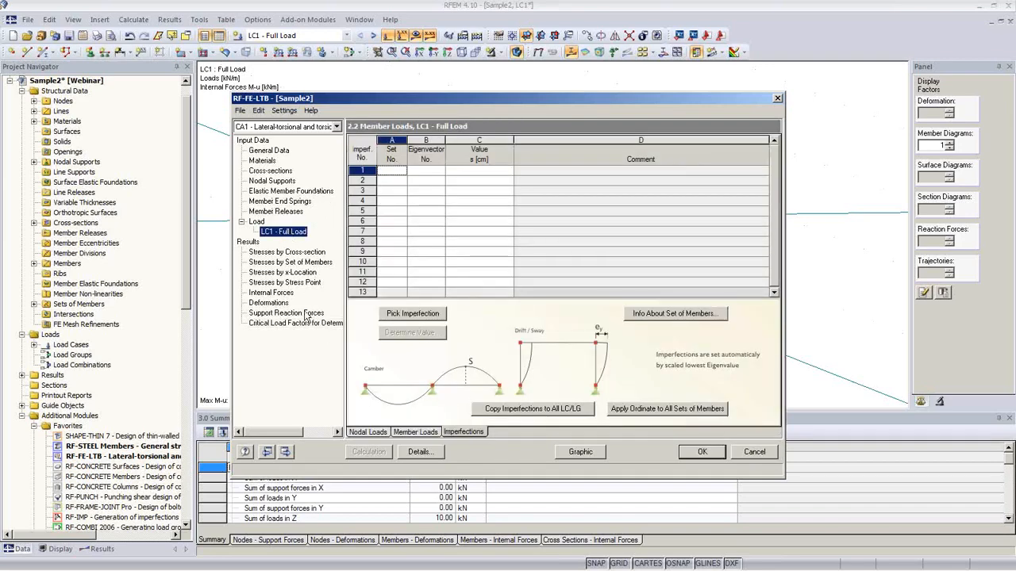
left_click(298, 253)
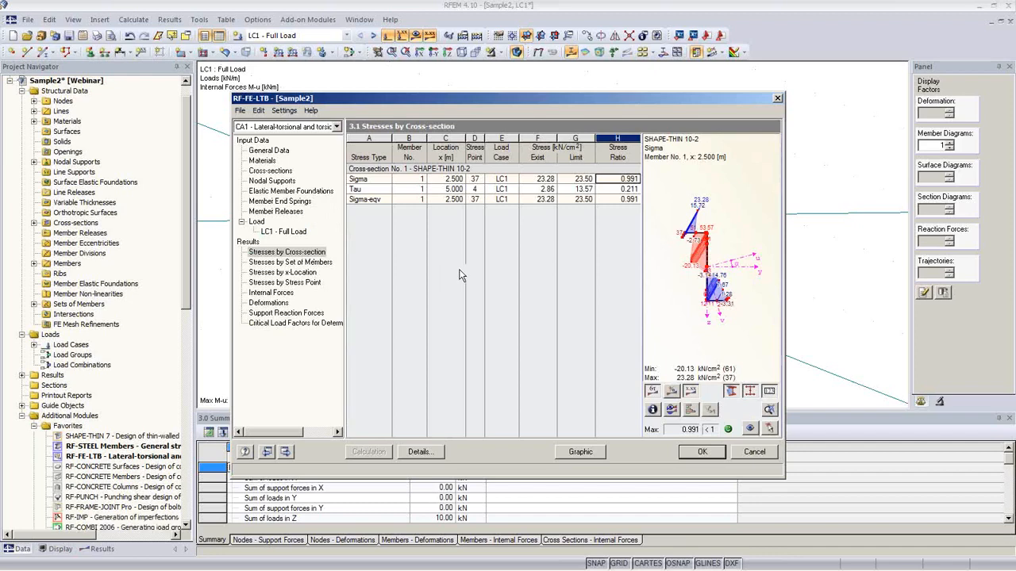
Show the RF-FE-LTB results graphically on the model and display the total deformation u for LC 1.
left_click(581, 452)
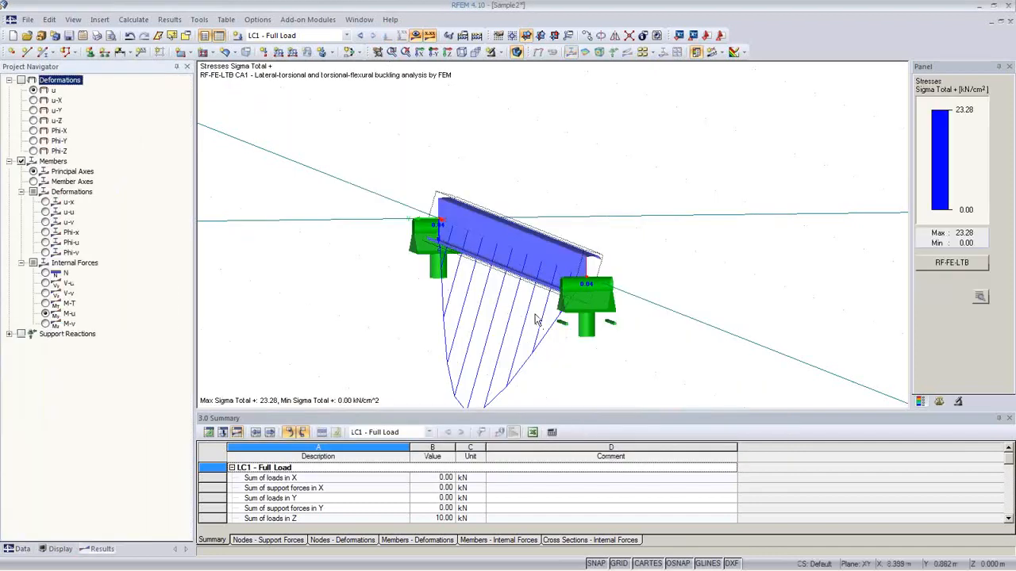
middle_click_drag(538, 318, 658, 276, "ctrl")
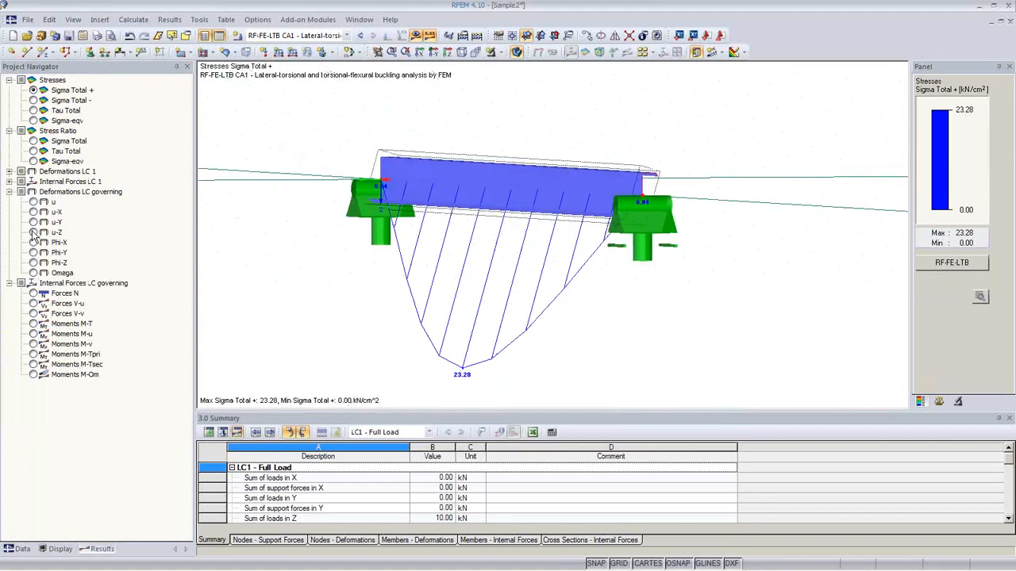
left_click(9, 171)
left_click(33, 182)
middle_click_drag(493, 293, 703, 306, "ctrl")
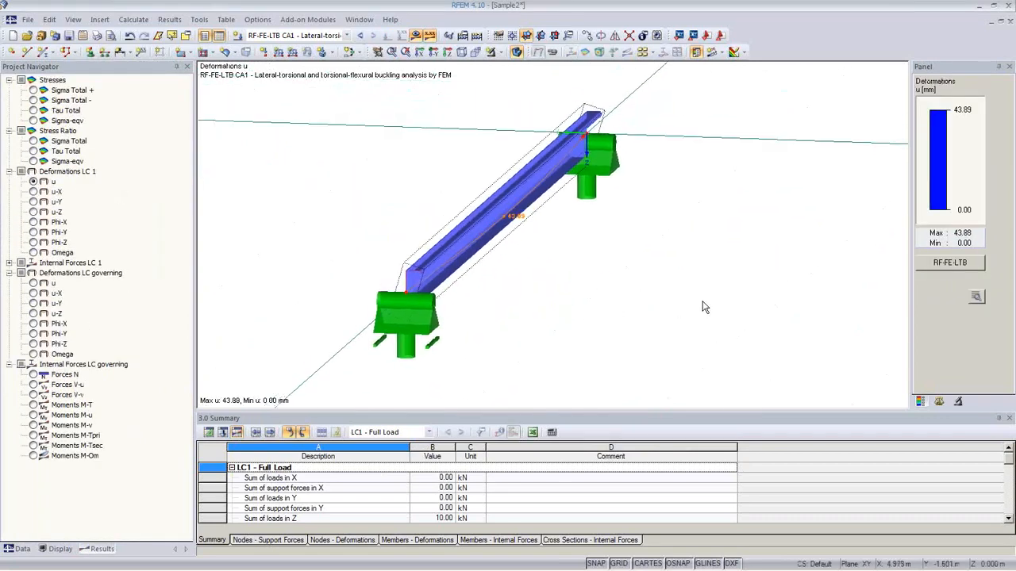
Set the deformation display of members to Cross-sections Colored and view the deformed purlin along its axis.
left_click(60, 549)
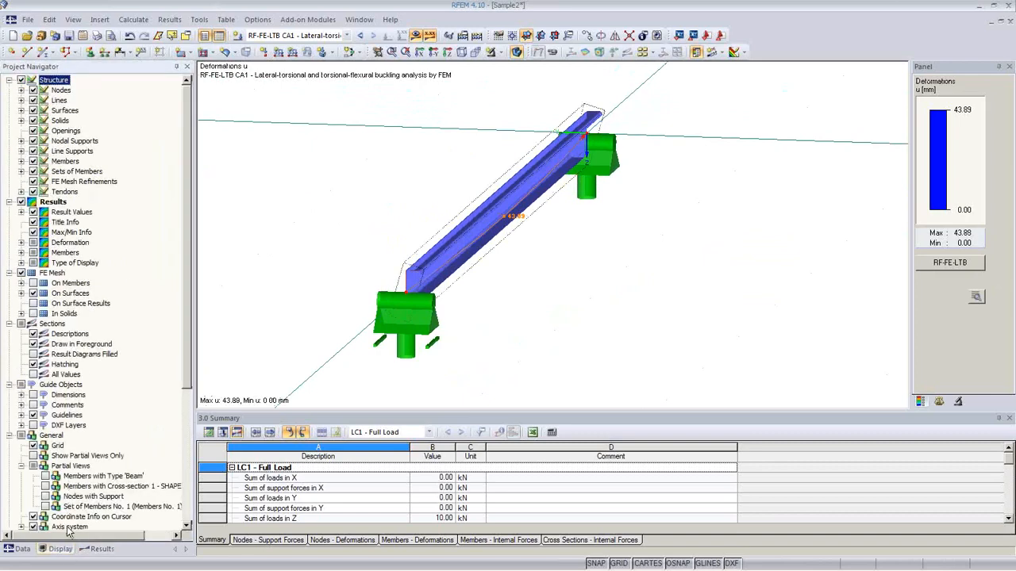
left_click(22, 242)
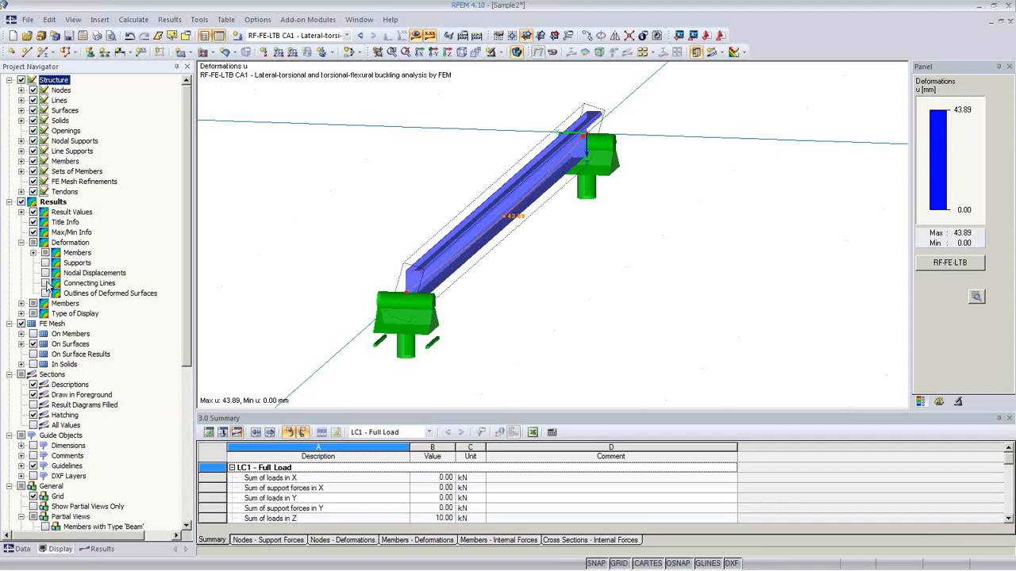
left_click(34, 252)
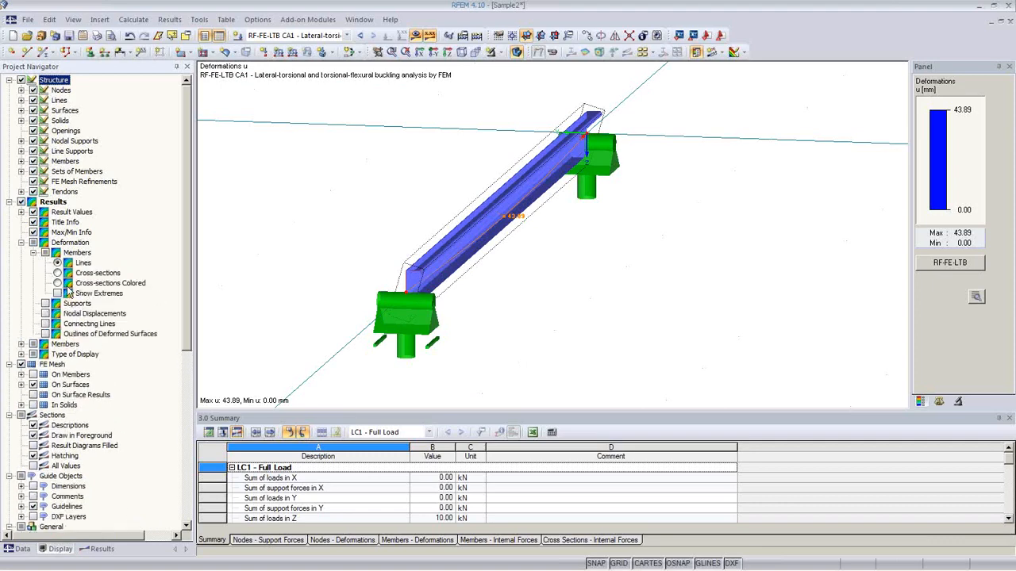
left_click(57, 283)
middle_click_drag(490, 288, 735, 272, "ctrl")
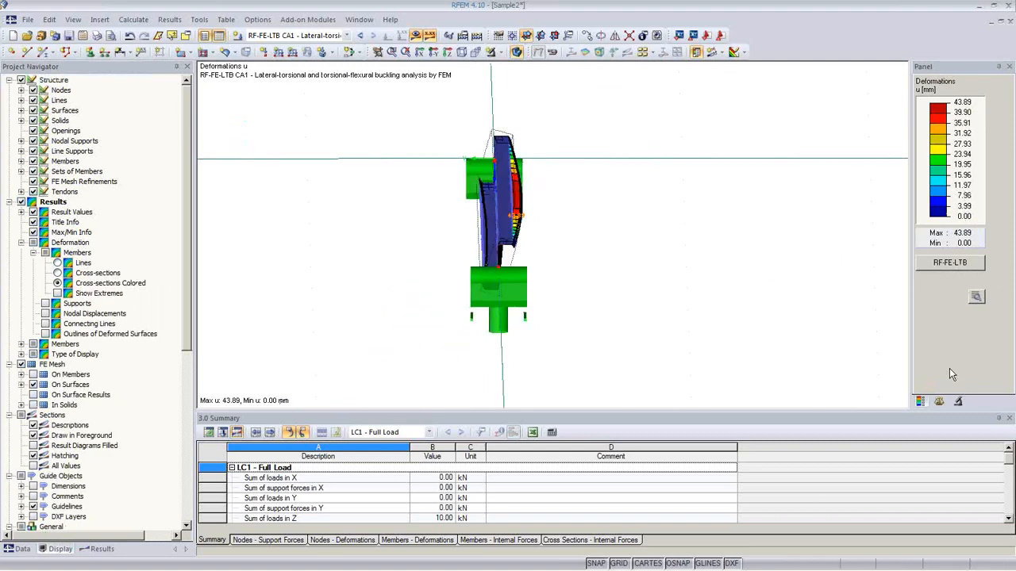
Raise the deformation display factor to 8 and inspect the deformed purlin from several angles.
left_click(942, 403)
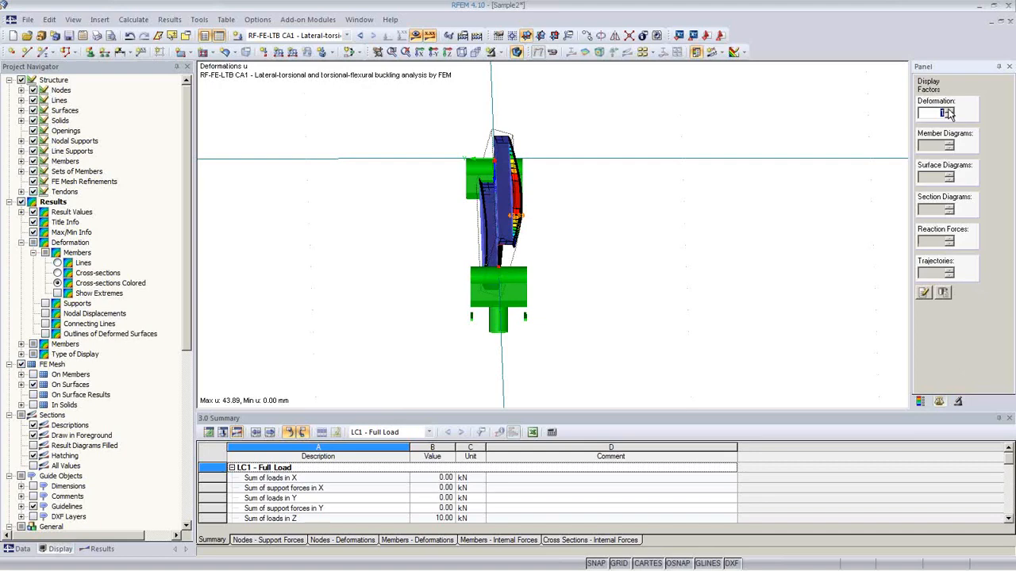
left_click(949, 110)
left_click(949, 111)
left_click(949, 111)
left_click(949, 111)
left_click(949, 111)
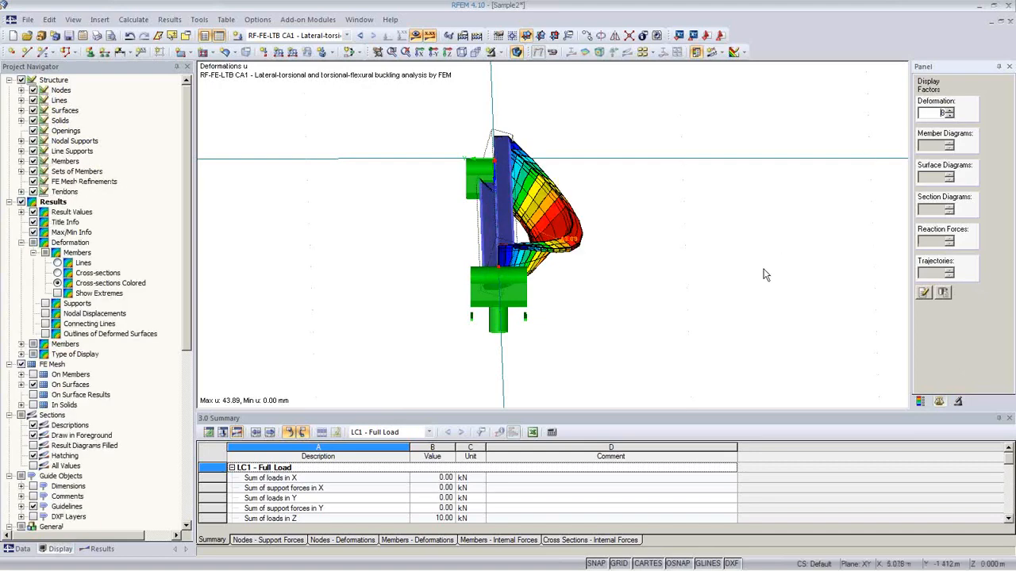
middle_click_drag(766, 275, 451, 322, "ctrl")
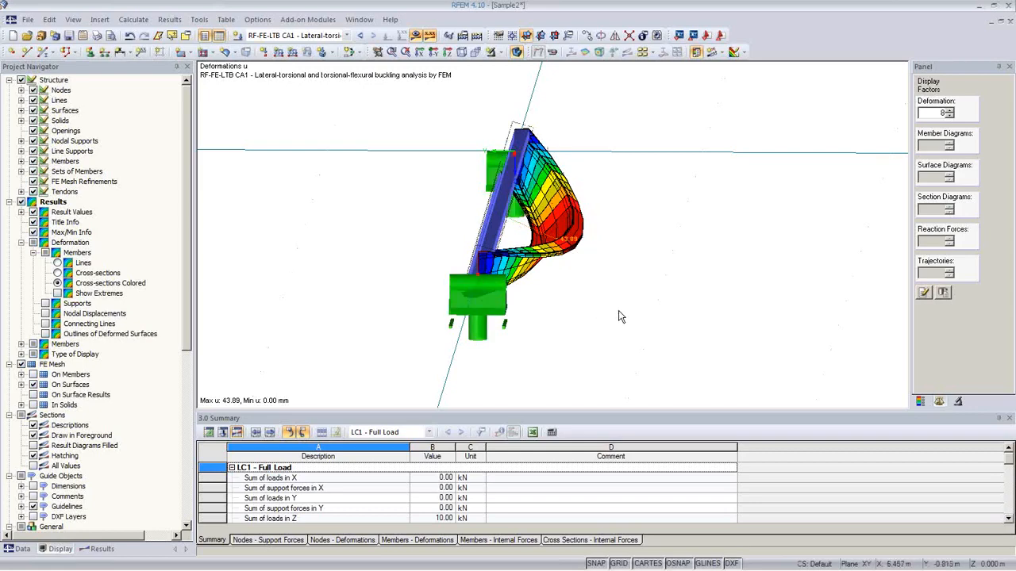
middle_click_drag(621, 316, 570, 294, "ctrl")
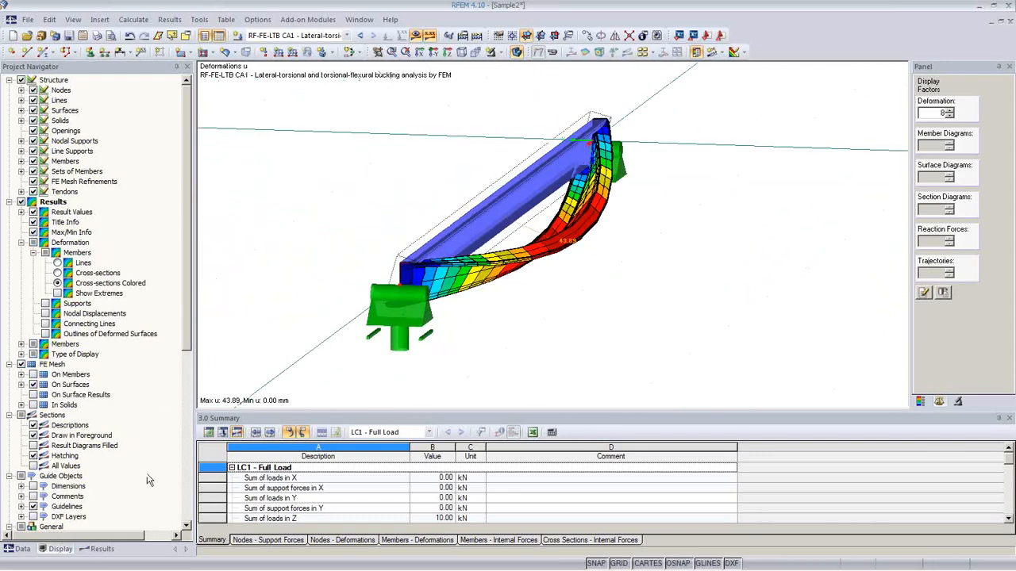
Examine the governing internal force diagrams for Forces N, V-u and V-v on the purlin.
left_click(103, 550)
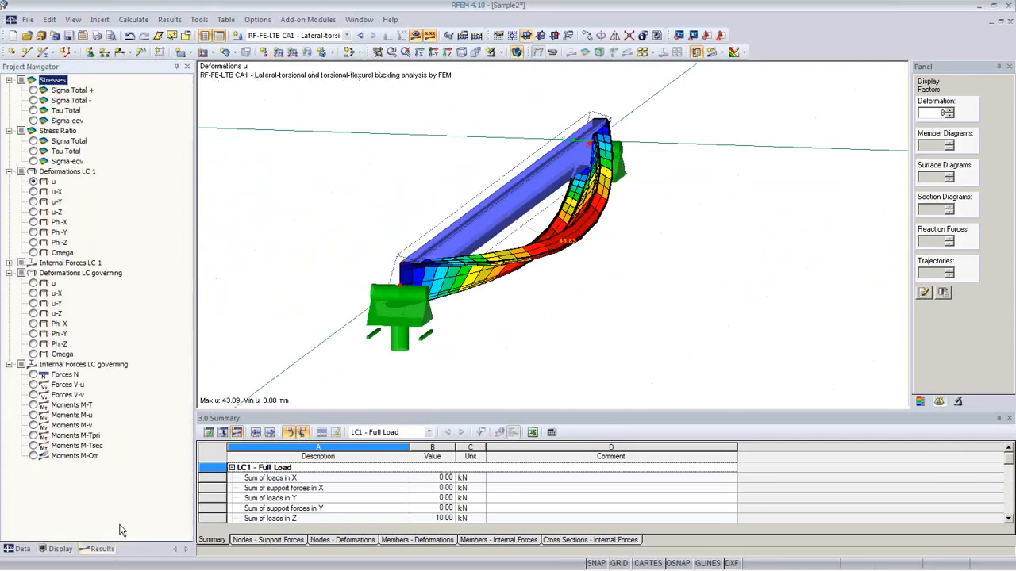
left_click(33, 376)
middle_click_drag(494, 349, 524, 280, "ctrl")
scroll(418, 305, "down", 3)
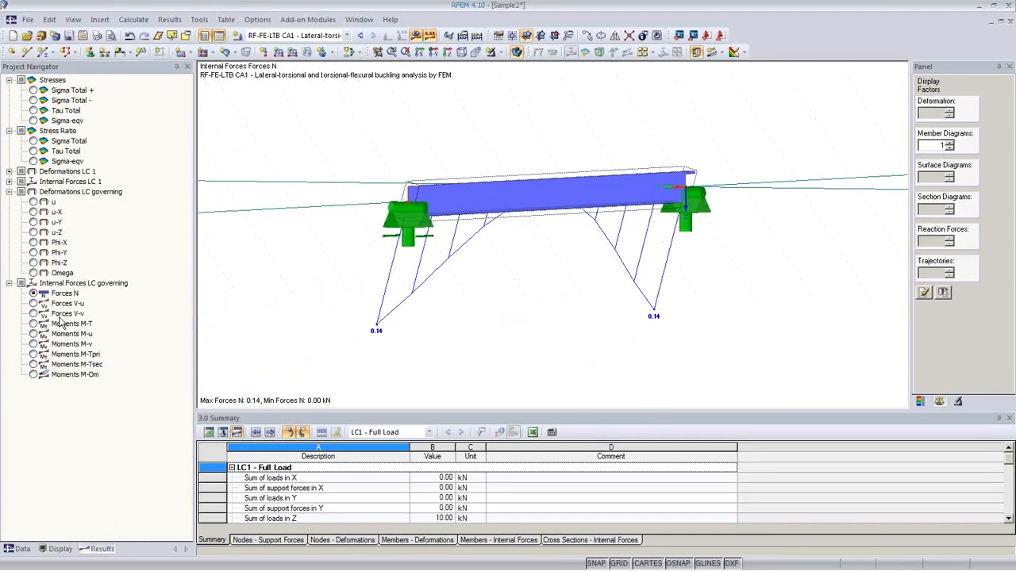
left_click(34, 304)
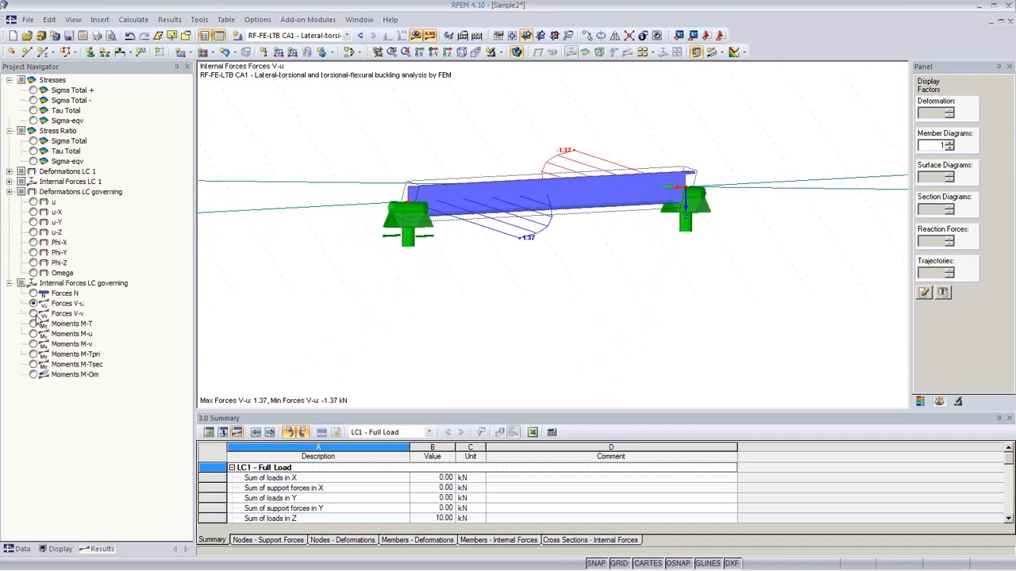
left_click(33, 314)
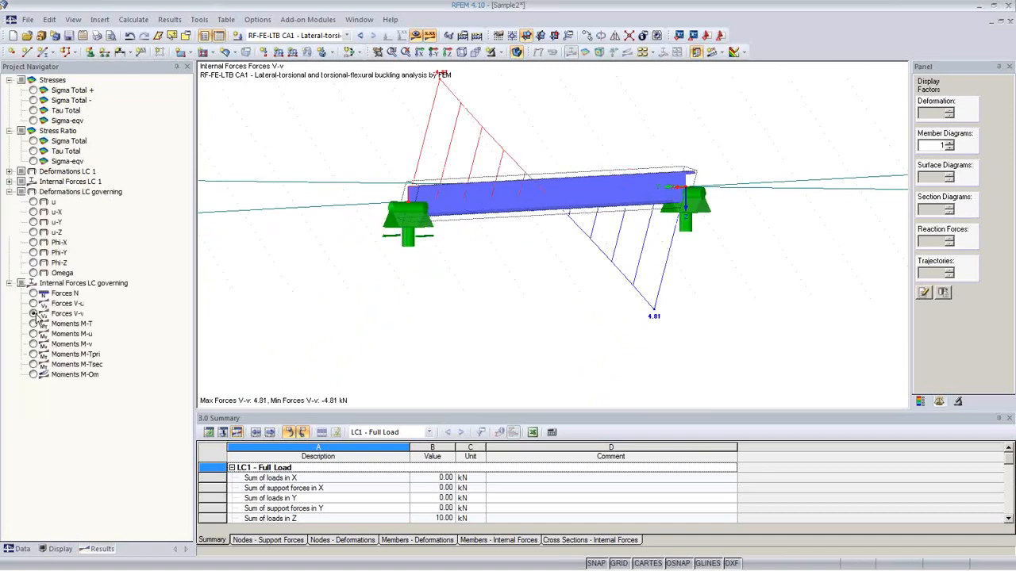
Examine the governing moment diagrams M-T, M-u, M-v, M-Tpri, M-Tsec and M-Om on the purlin.
left_click(34, 324)
middle_click_drag(550, 300, 738, 309, "ctrl")
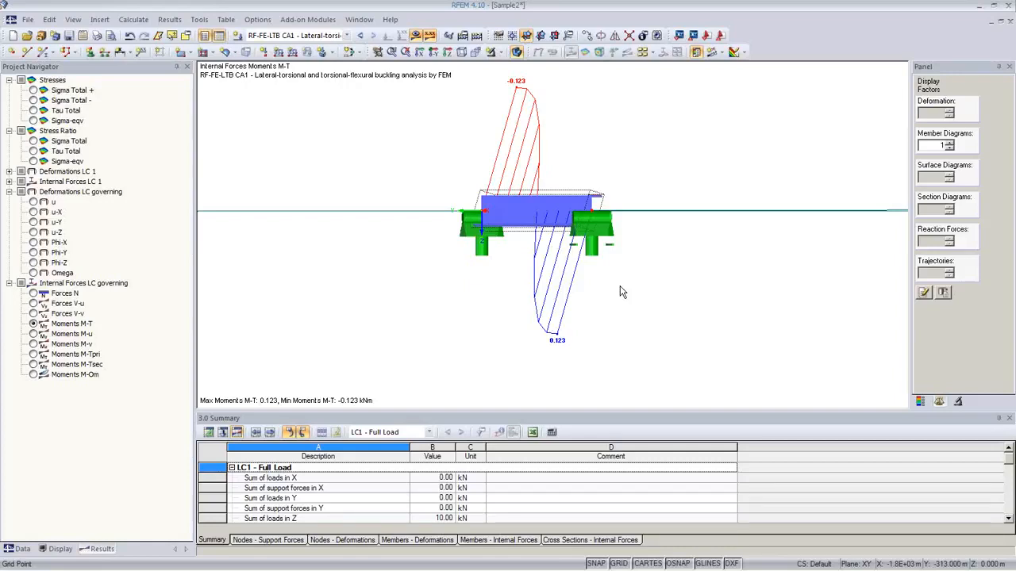
middle_click_drag(556, 281, 510, 323, "ctrl")
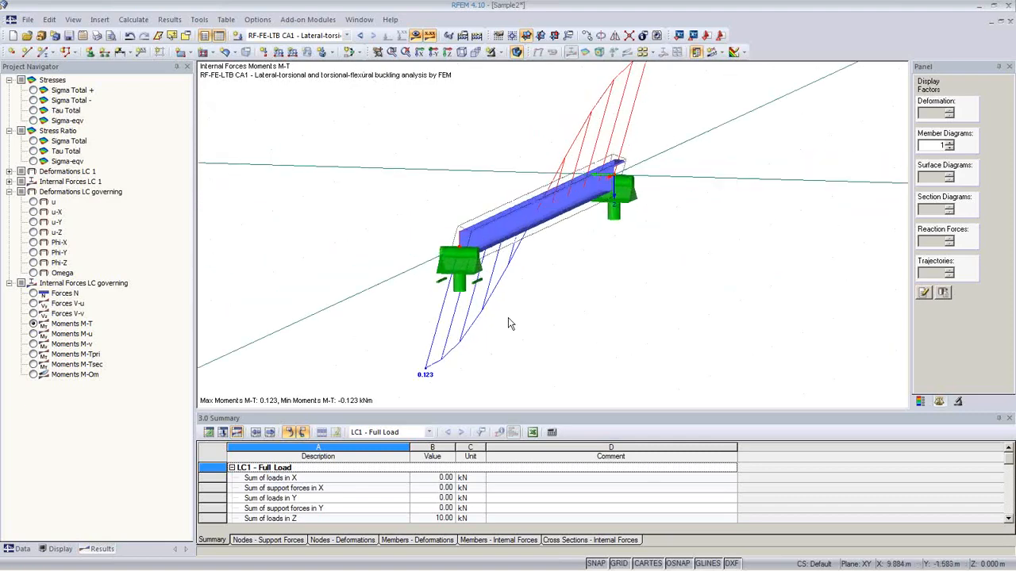
left_click(33, 334)
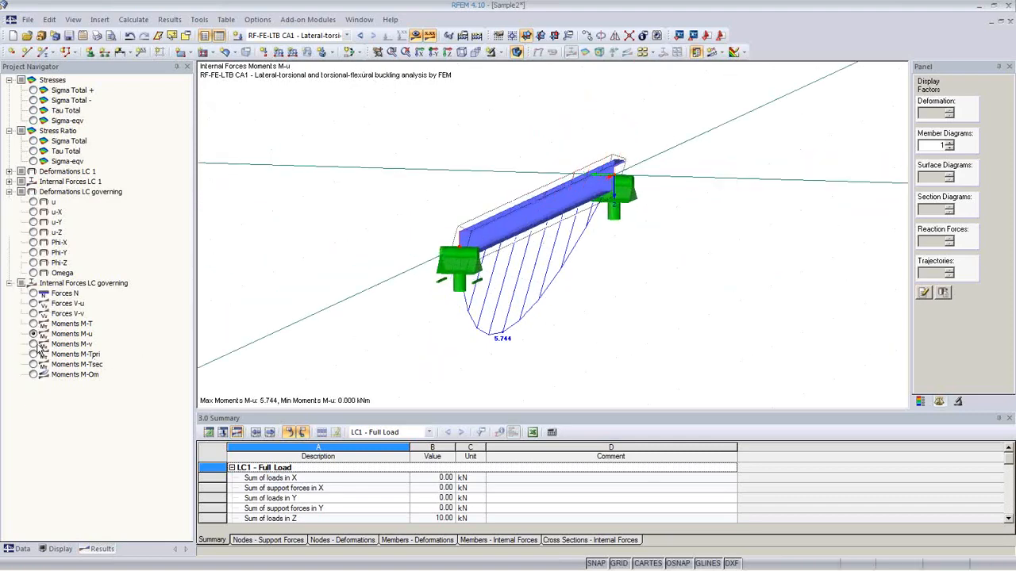
left_click(34, 345)
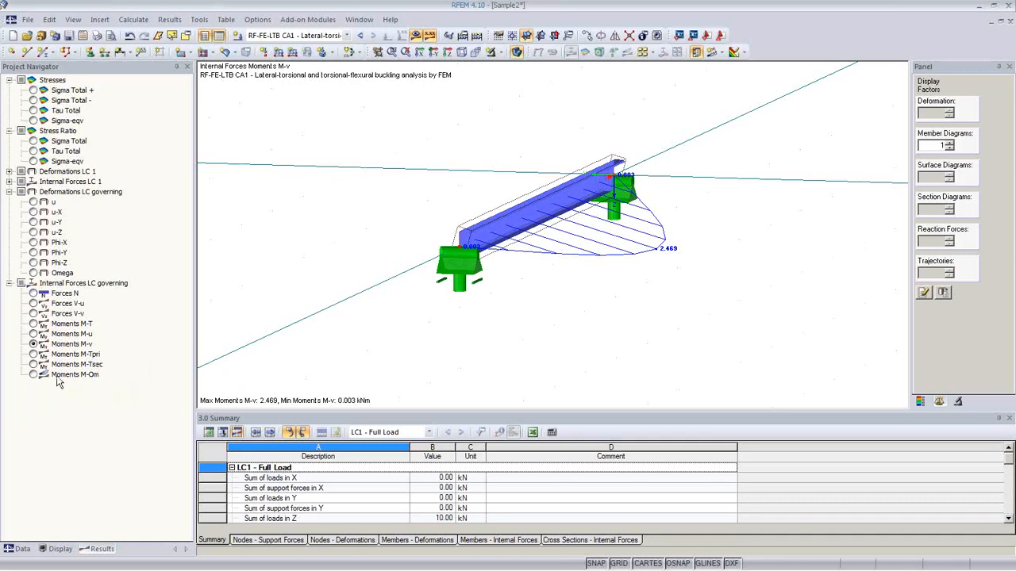
left_click(33, 355)
left_click(33, 364)
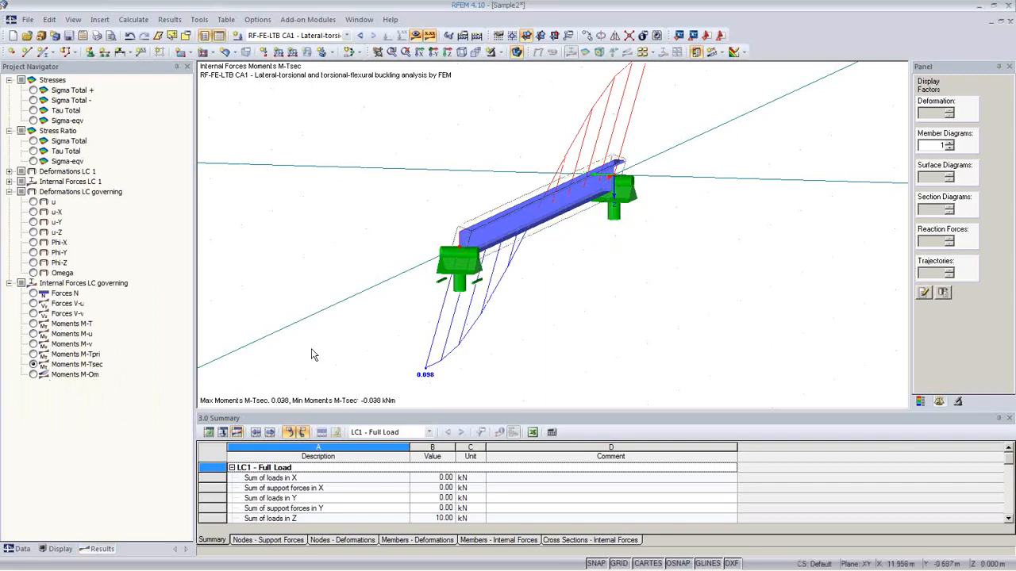
left_click(33, 375)
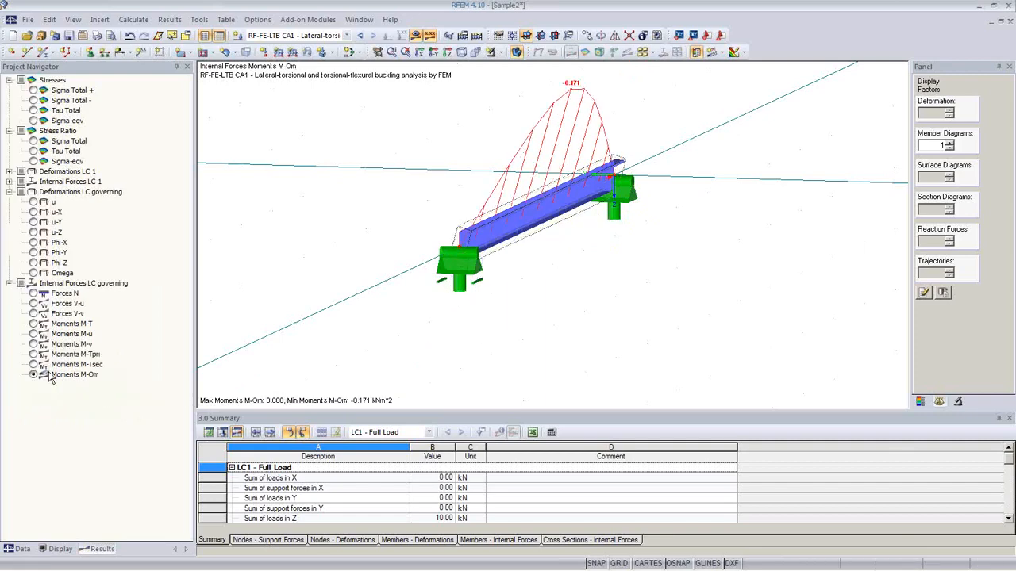
middle_click_drag(587, 307, 750, 335, "ctrl")
Reopen RF-FE-LTB and set the LC1 member load's eccentricity to stress point 51 on the upper flange, ey -3.77 cm and ez -12.06 cm.
left_click(920, 401)
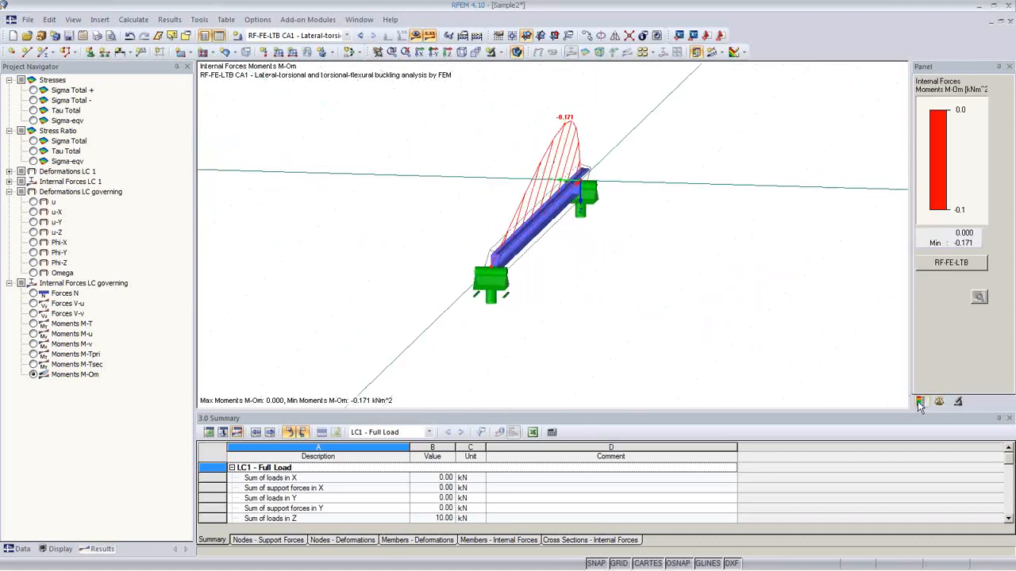
left_click(943, 268)
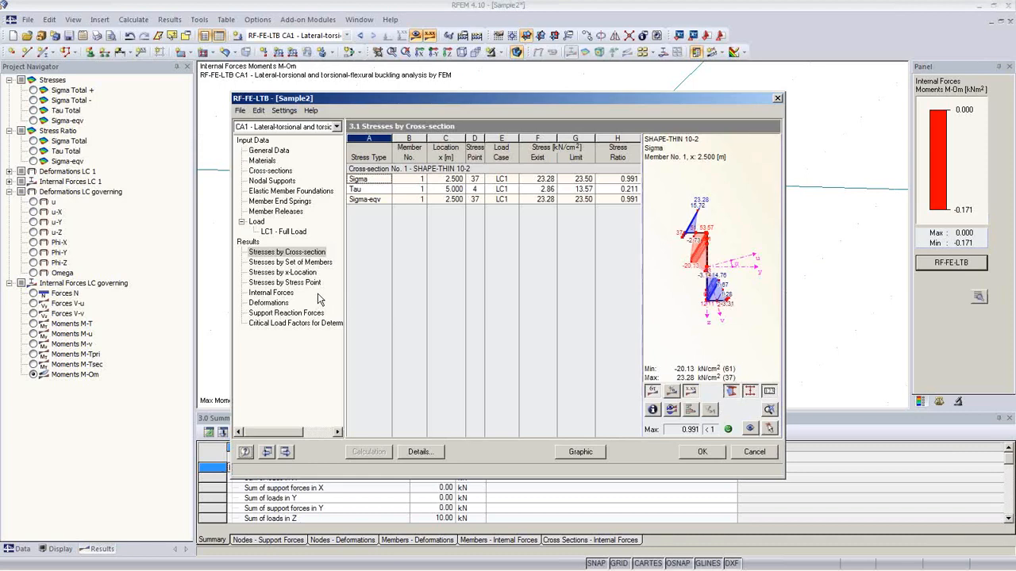
left_click(286, 232)
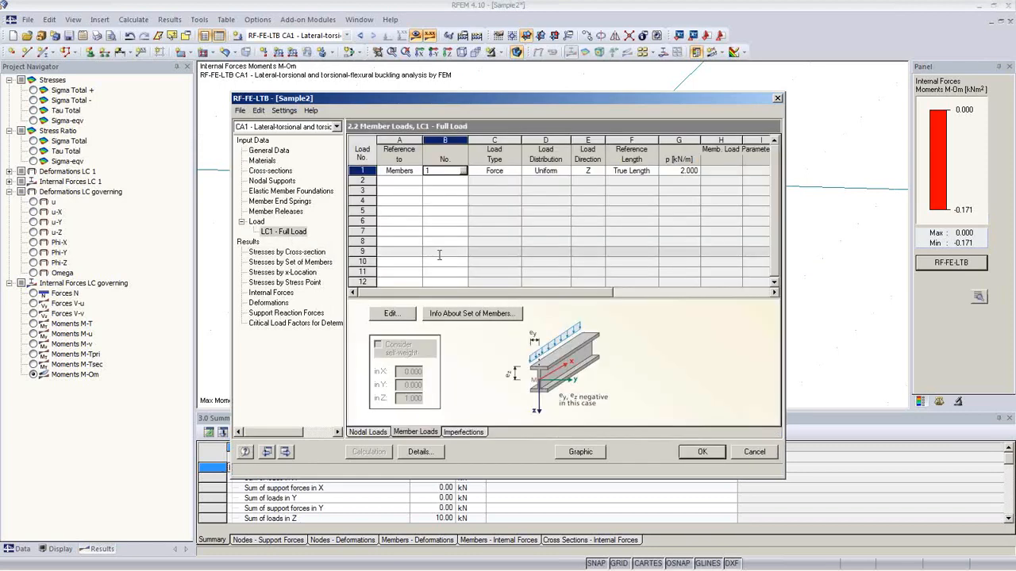
key("Tab")
key("Tab")
key("Tab")
key("Tab")
key("Tab")
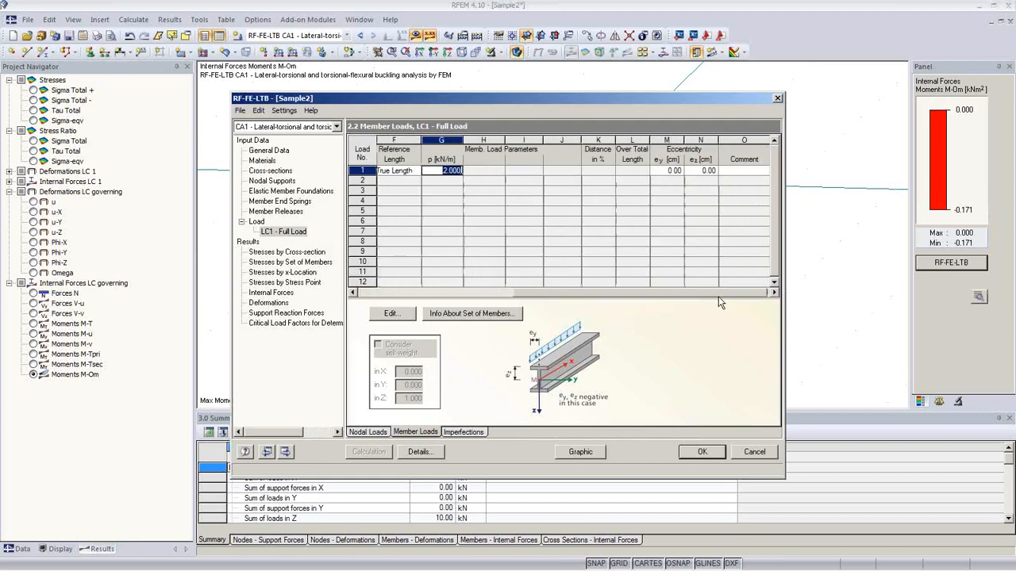
left_click(703, 172)
left_click(711, 171)
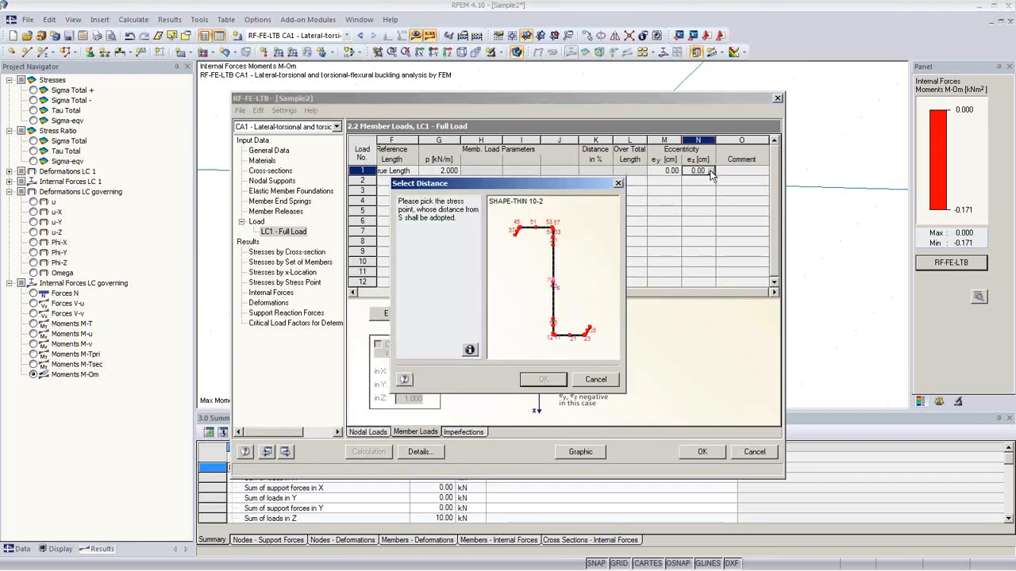
left_click(534, 227)
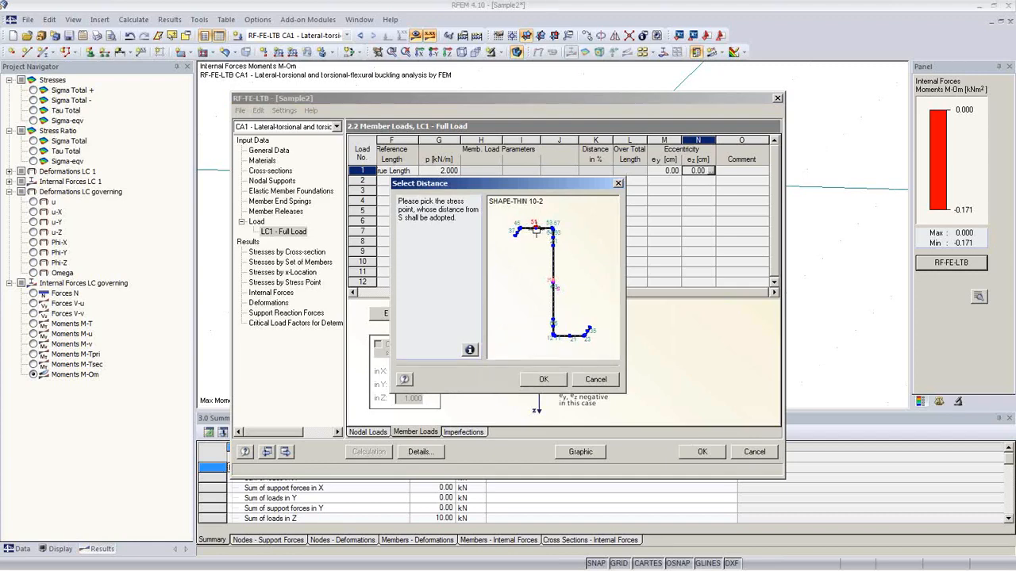
left_click(544, 379)
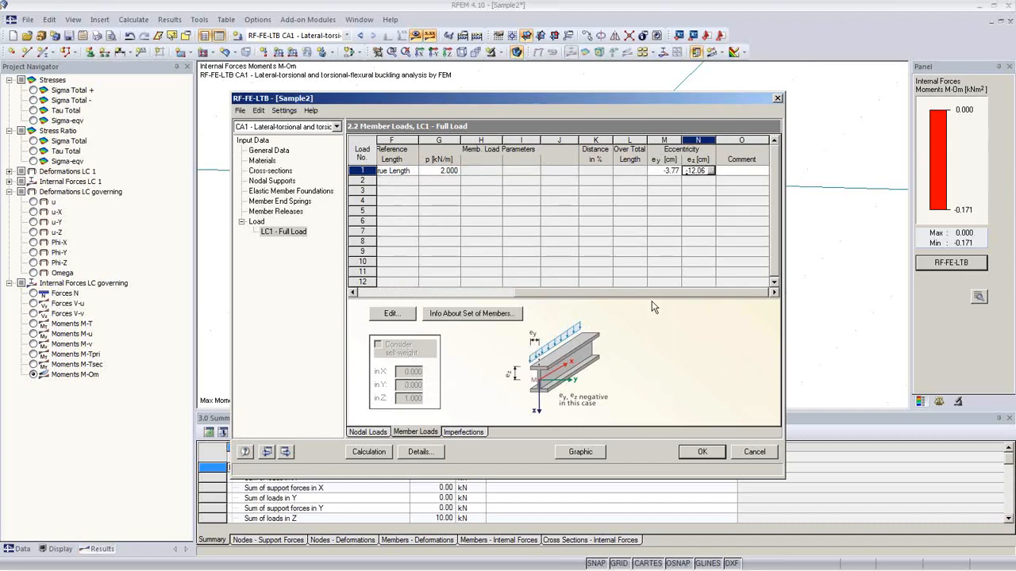
Recalculate the design with the eccentric load and review the stresses by cross-section and the critical load factor.
left_click(368, 451)
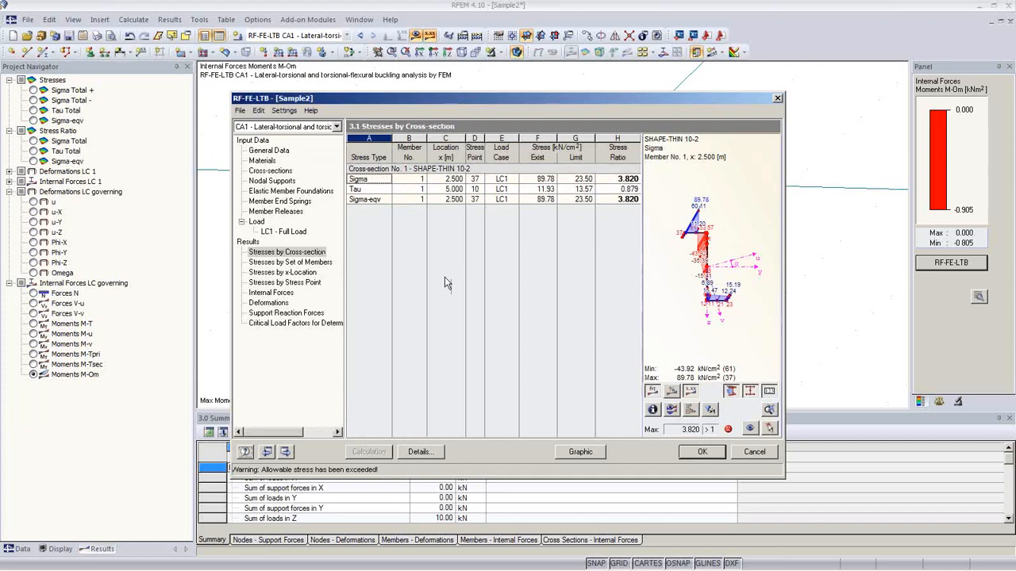
left_click(308, 323)
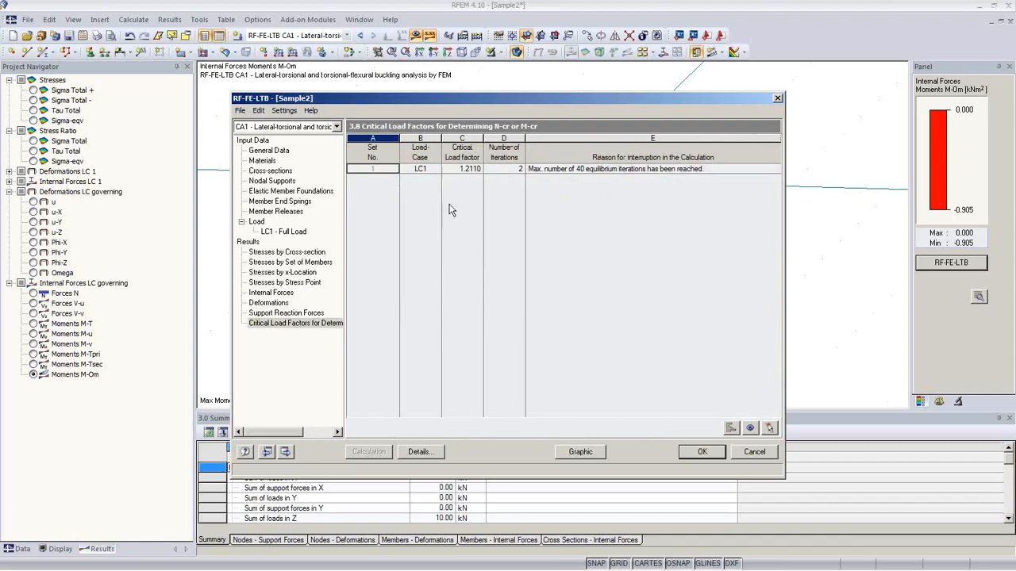
left_click(283, 232)
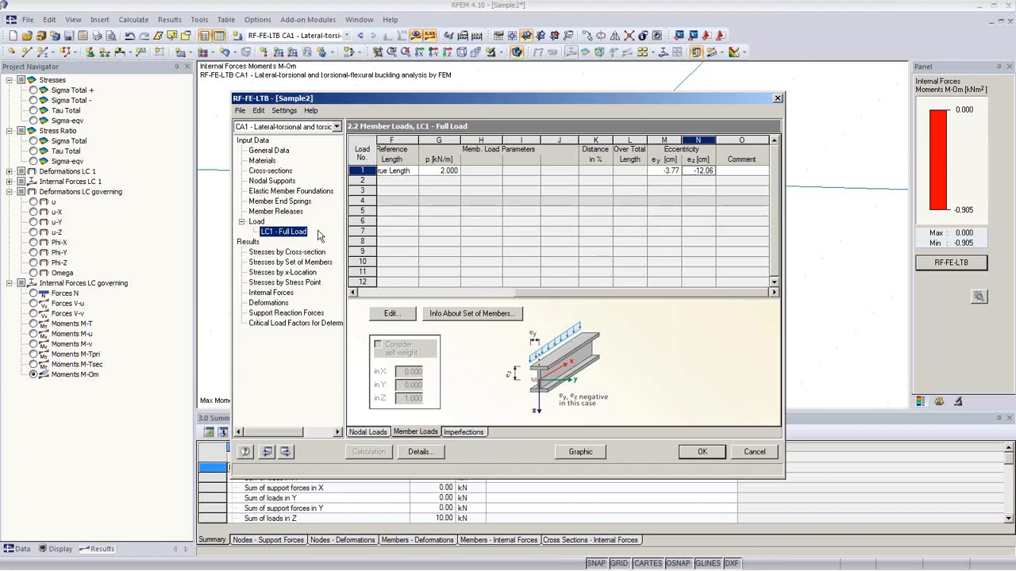
Assign an elastic member foundation to set 1 and open its detailed settings for editing.
left_click(291, 194)
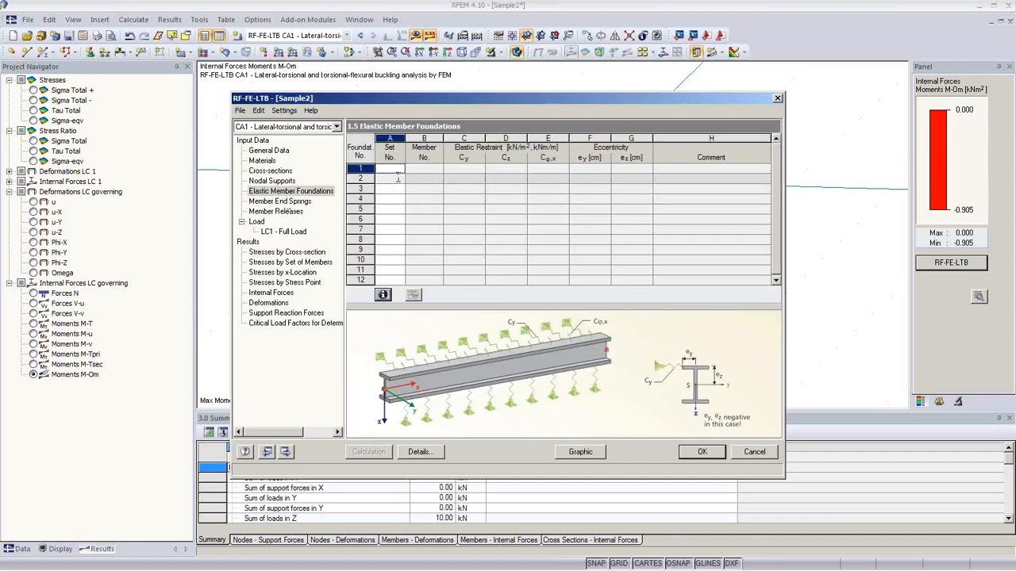
left_click(395, 169)
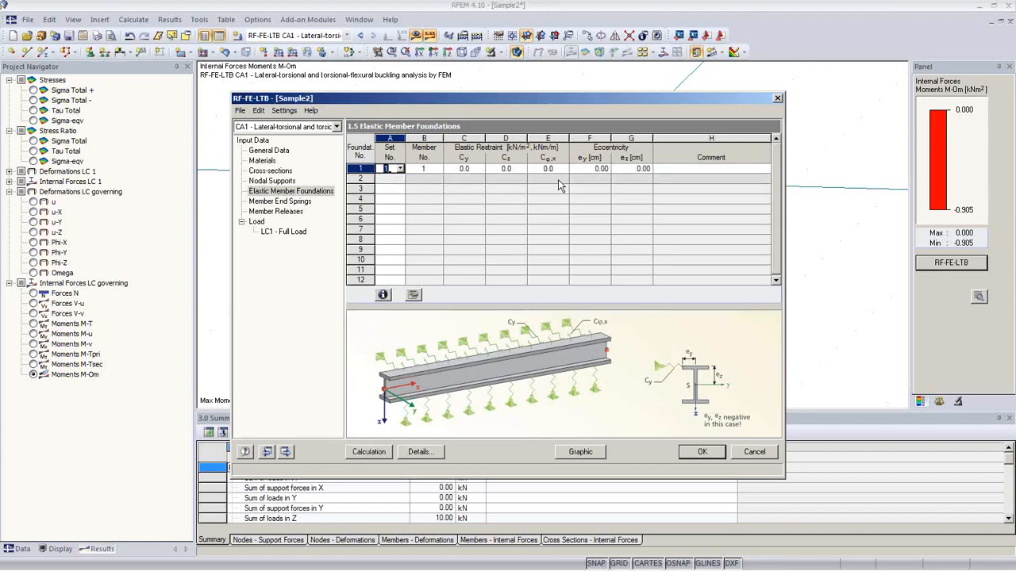
left_click(575, 169)
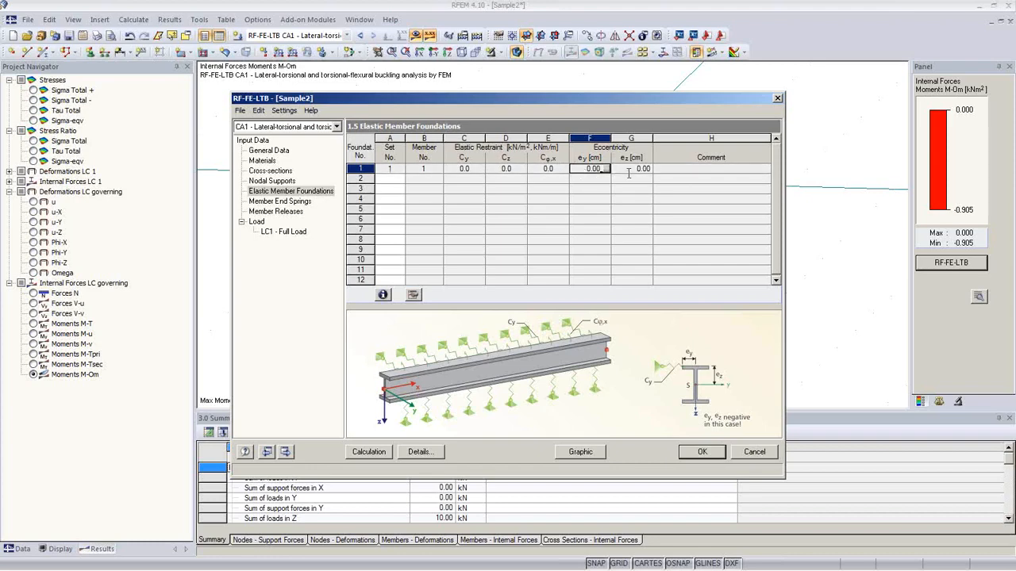
left_click(412, 297)
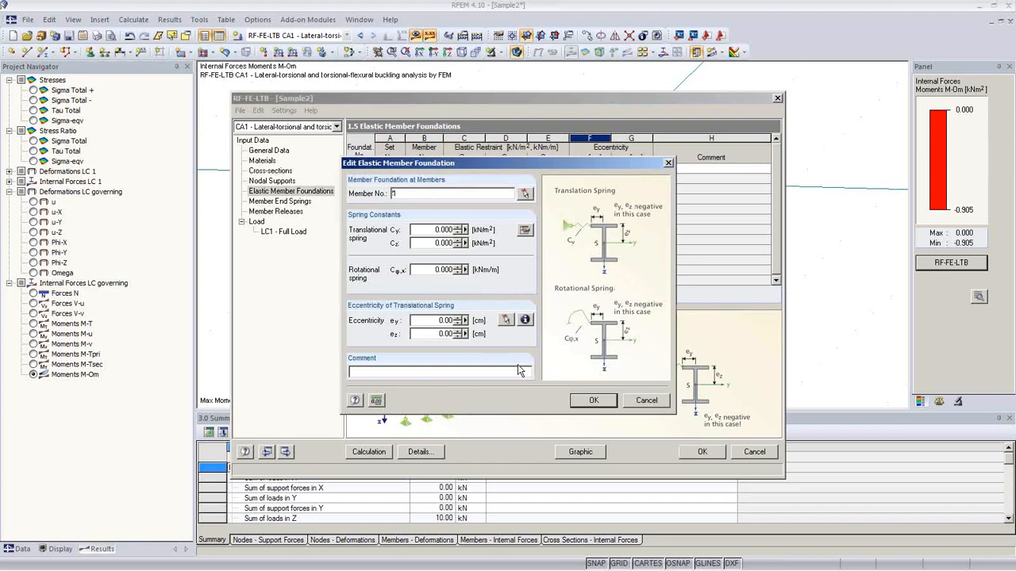
In the tension field spring calculation, deactivate the lateral restraint and set shear panel length to 1 m and beam spacing to 1.5 m.
left_click(528, 232)
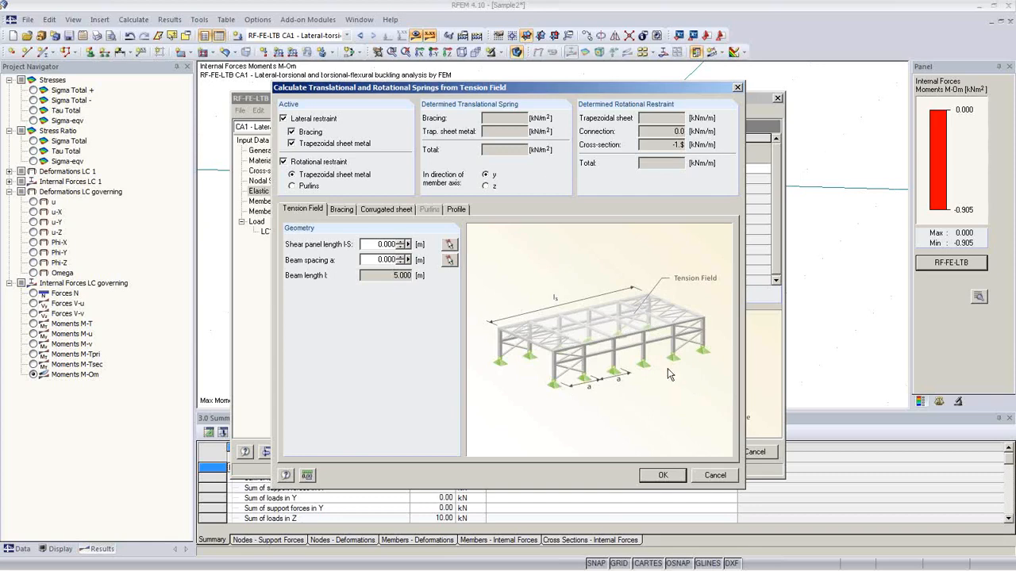
left_click(283, 118)
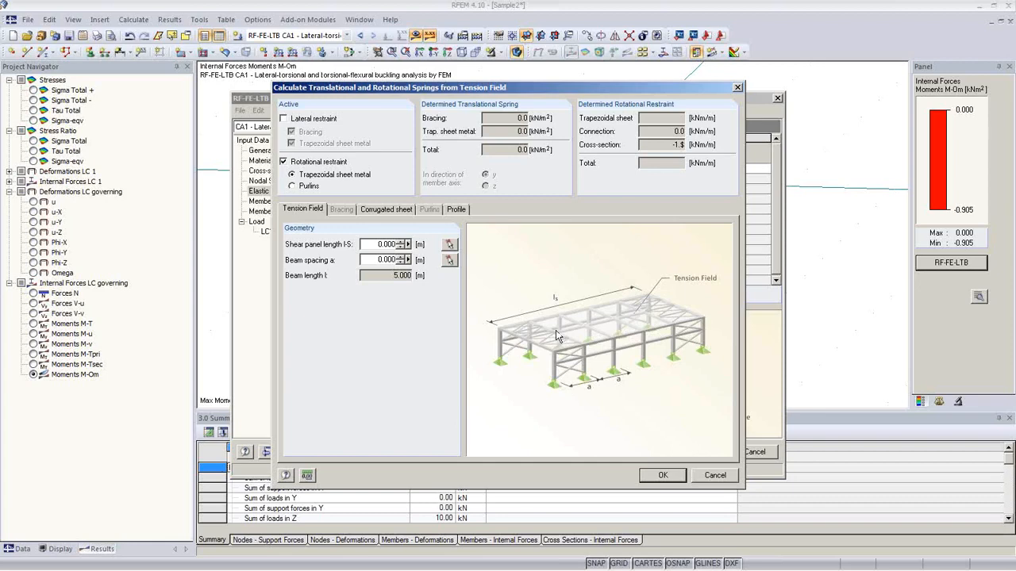
left_click(450, 244)
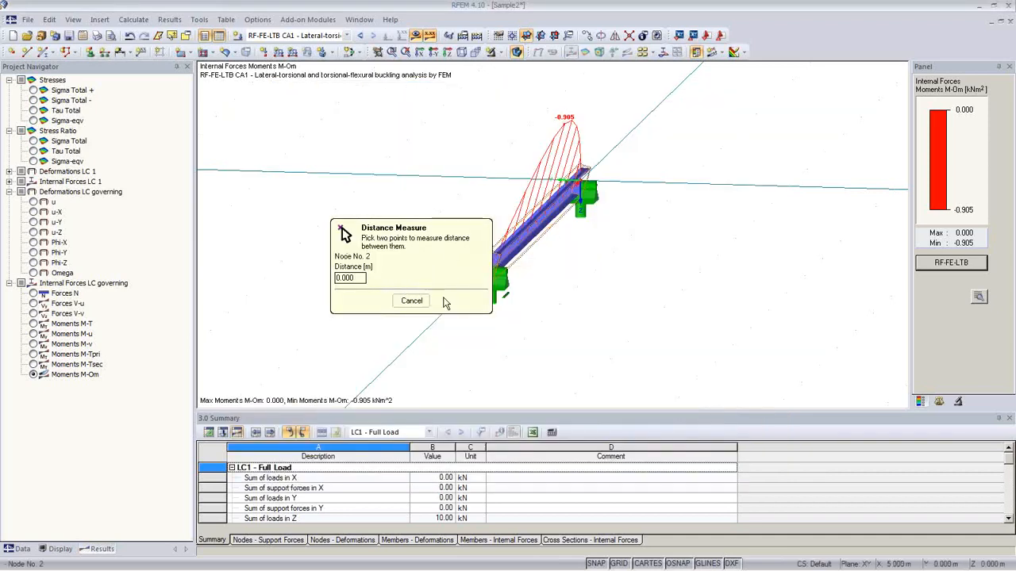
left_click(412, 301)
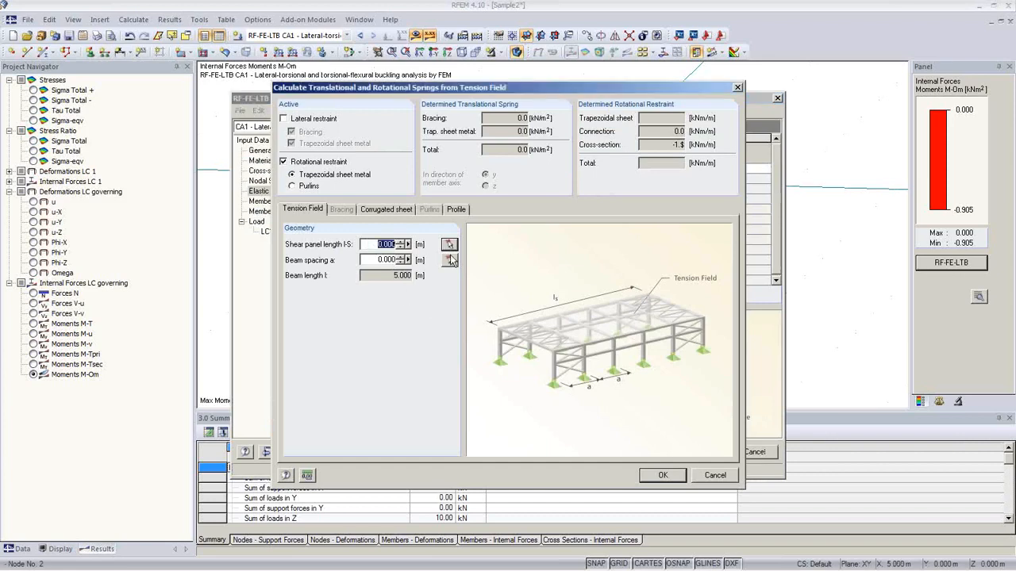
type("1")
key("Tab")
type("1.5")
Assign the Thyssen - Positive Position corrugated sheet TBS T 135 - 1.00 as the profiled steel sheeting.
left_click(388, 210)
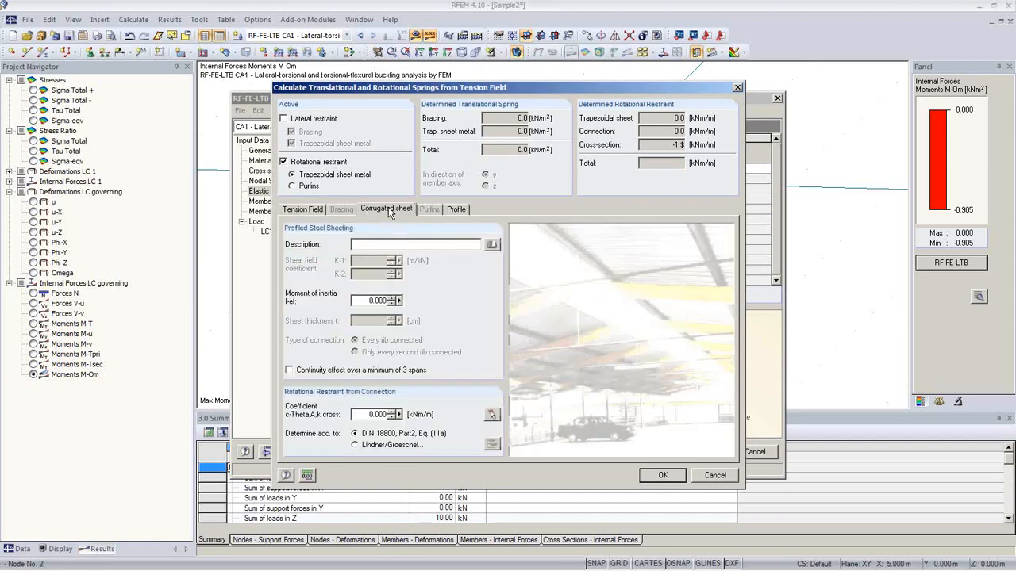
left_click(492, 245)
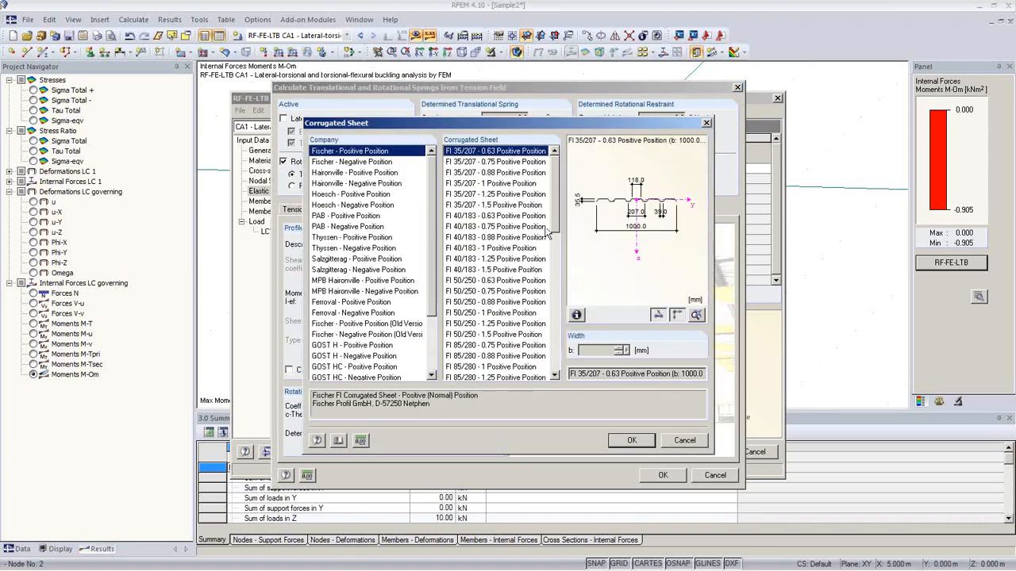
left_click_drag(549, 224, 556, 279)
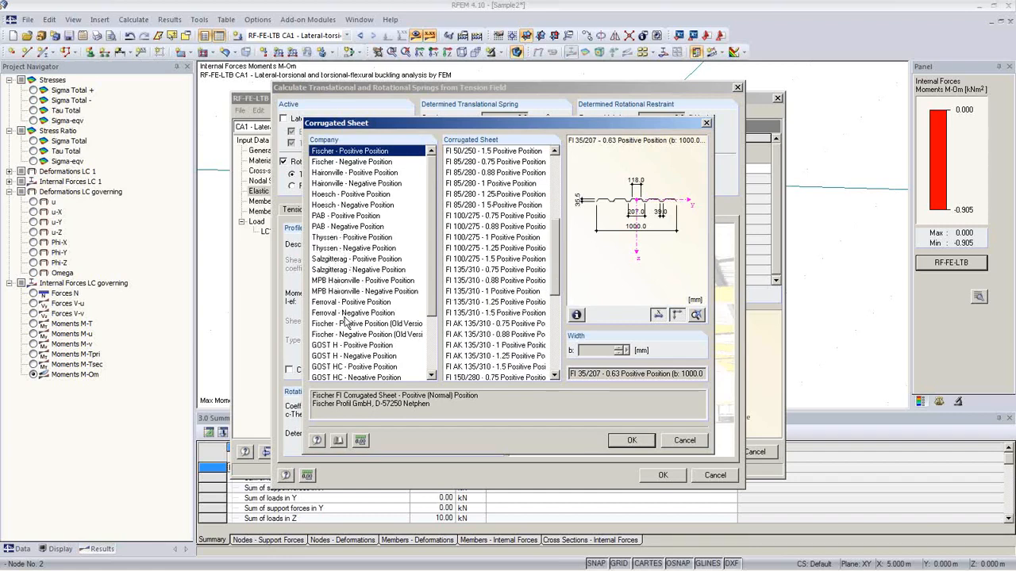
left_click(343, 237)
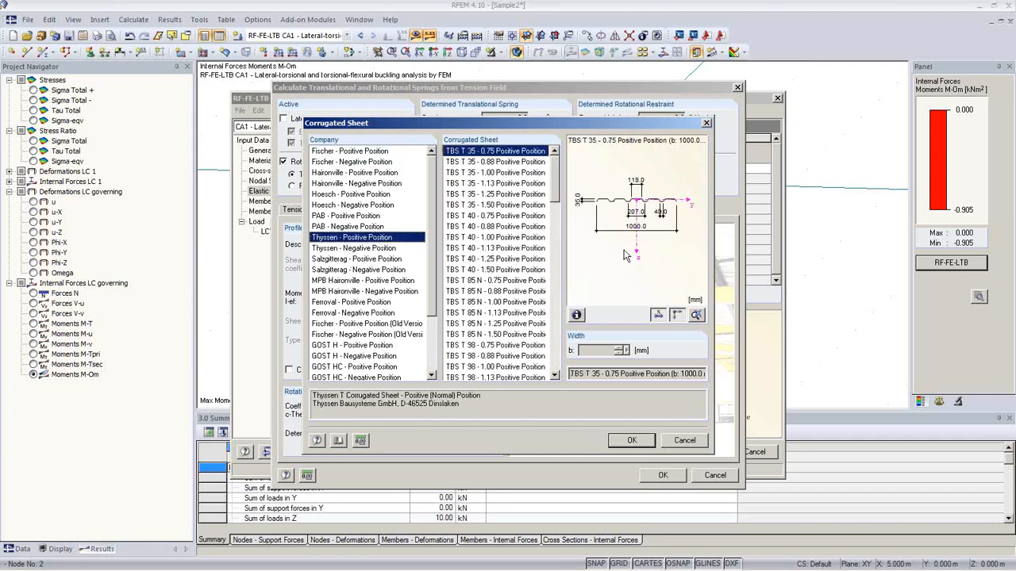
left_click_drag(556, 197, 559, 303)
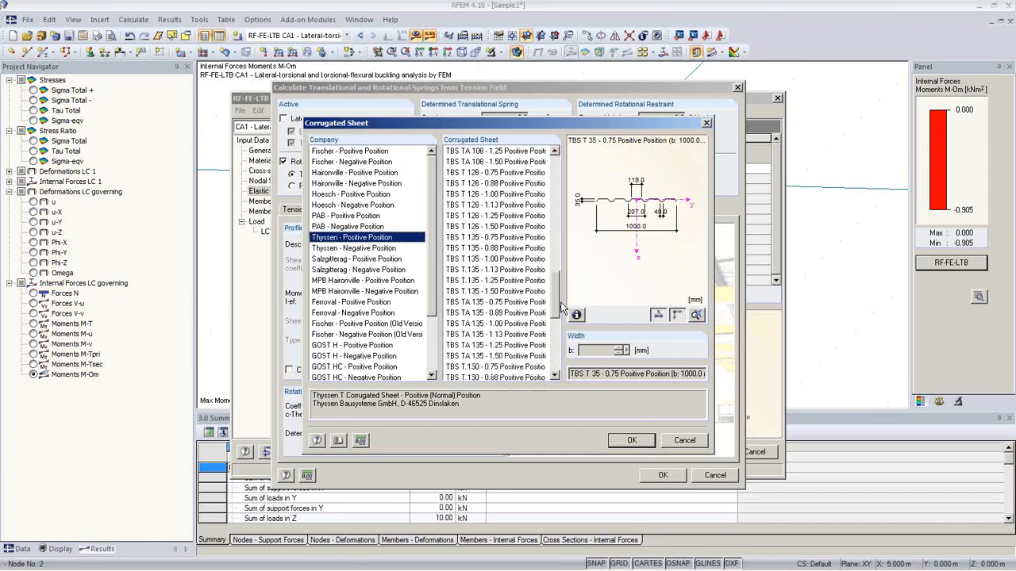
left_click(494, 260)
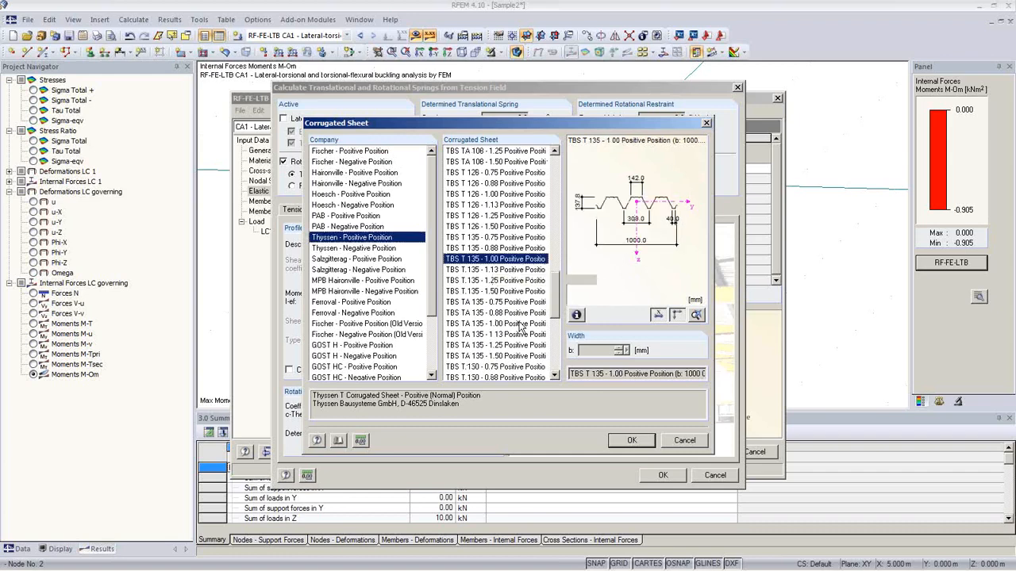
left_click(631, 441)
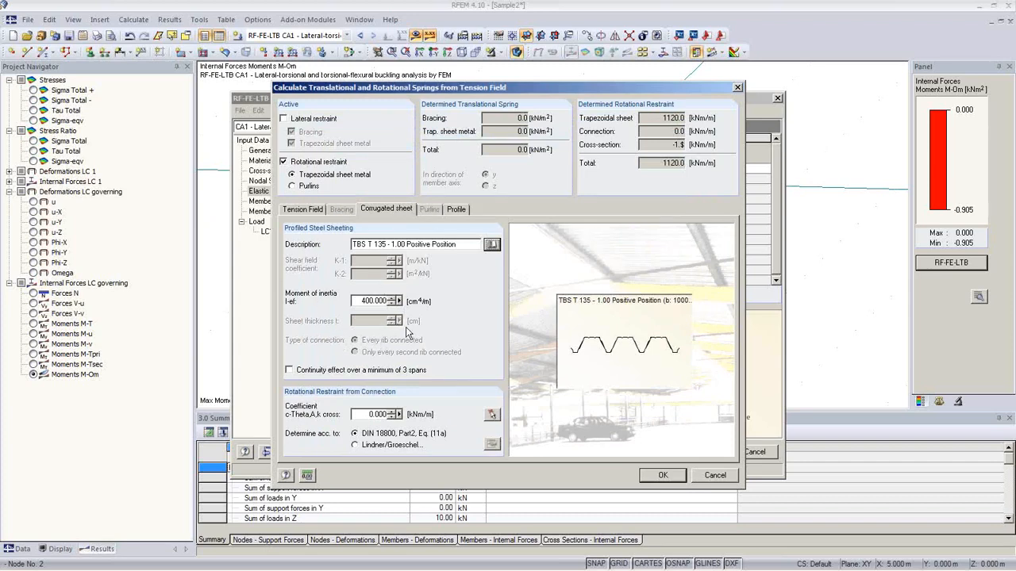
Activate the continuity effect over at least 3 spans and import the connection coefficient 5.2 kNm/m from Table 7 of DIN 18800, Part 2.
left_click(312, 374)
left_click(492, 415)
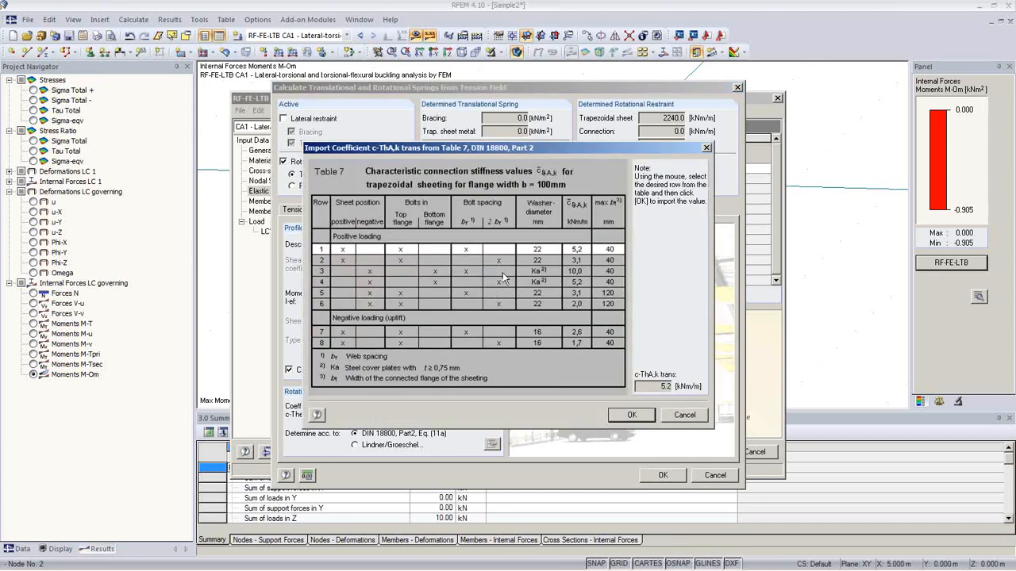
left_click(469, 261)
left_click(633, 415)
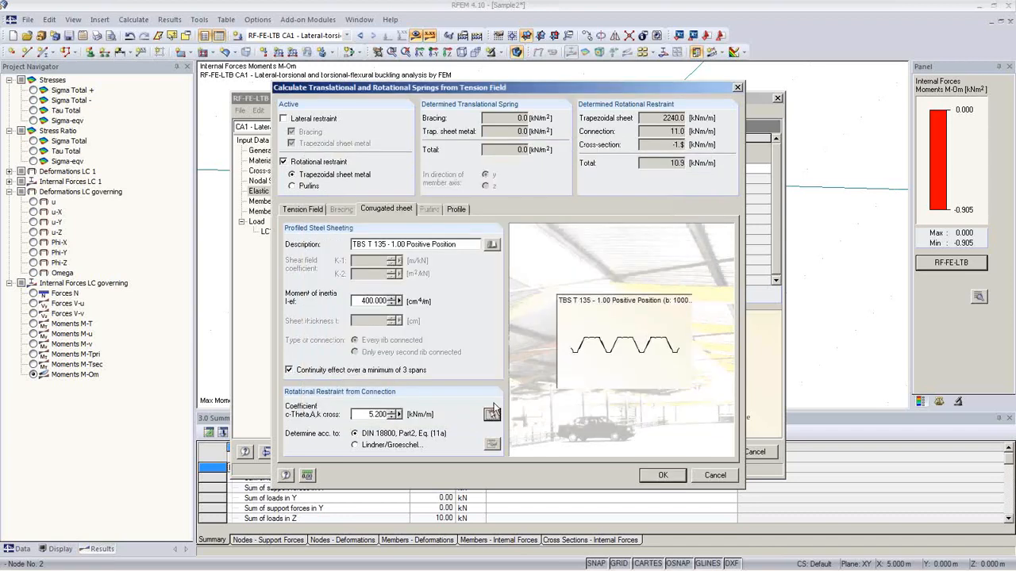
Exclude the rotation restraint from cross-section deformation and adopt the calculated rotational spring for the member foundation.
left_click(457, 210)
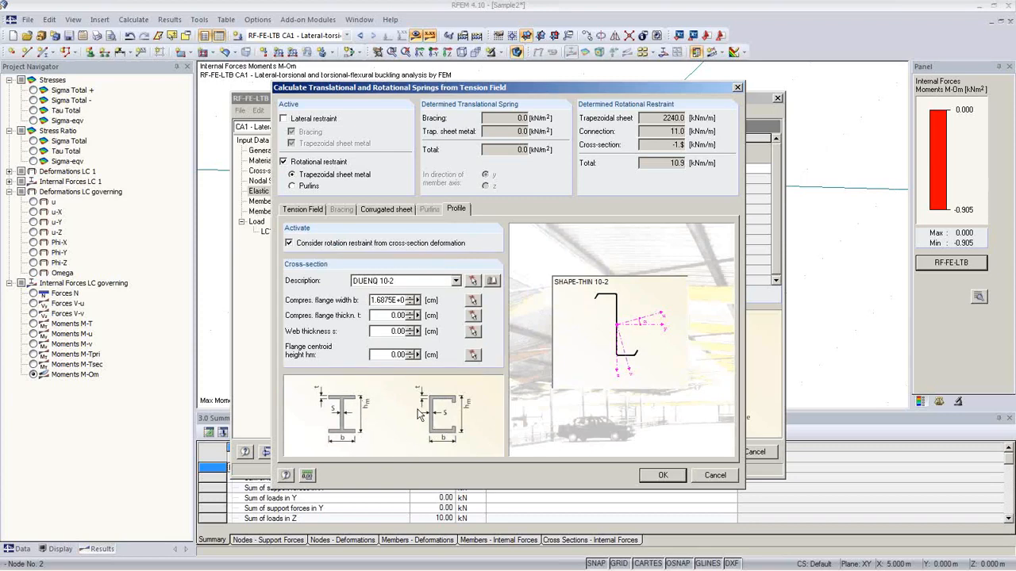
left_click(289, 243)
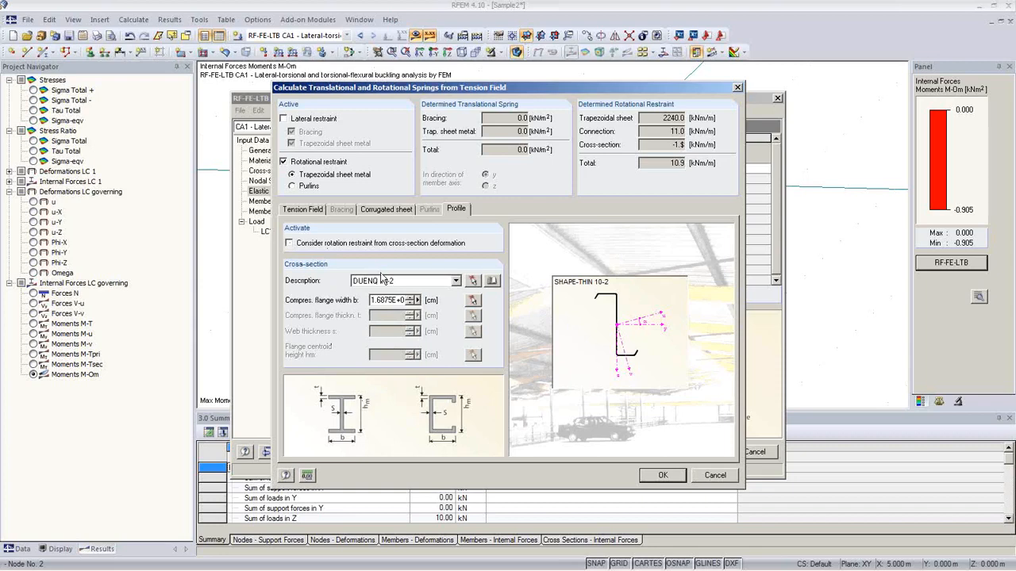
left_click(665, 476)
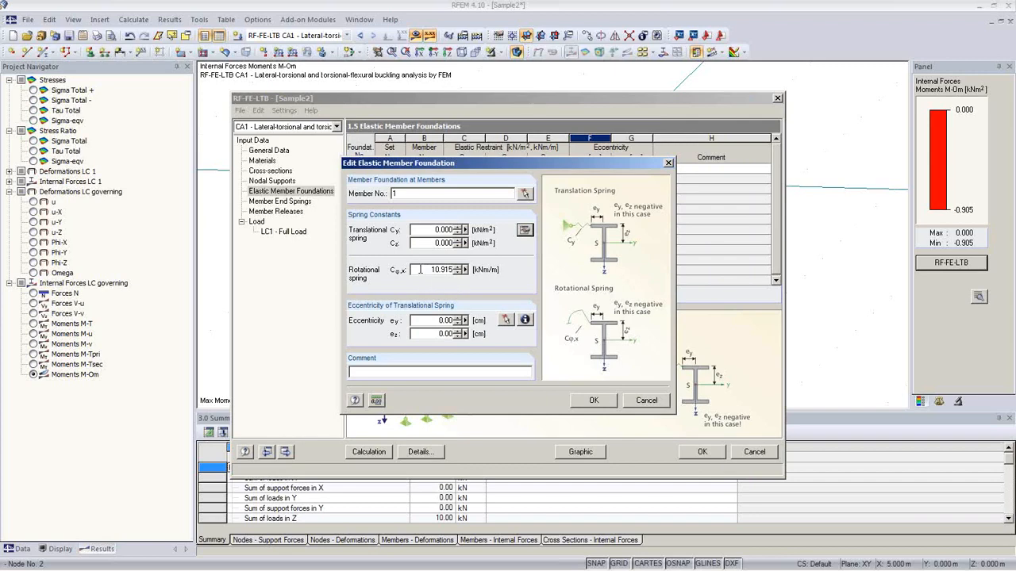
double_click(420, 270)
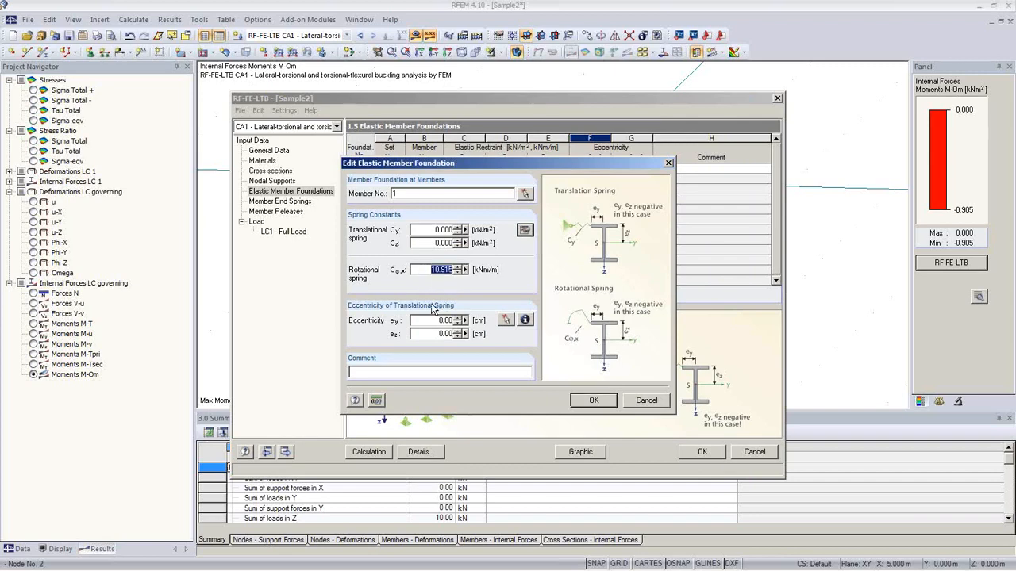
left_click(595, 401)
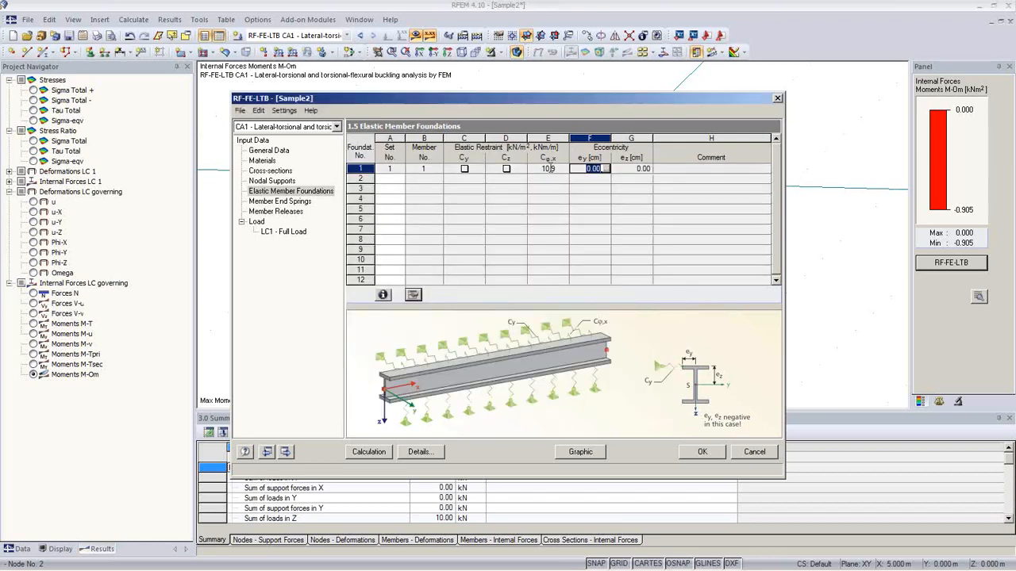
Set the foundation's eccentricity to stress point 51 on the upper flange, ey -0.33 cm and ez -12.63 cm.
left_click(639, 169)
left_click(647, 168)
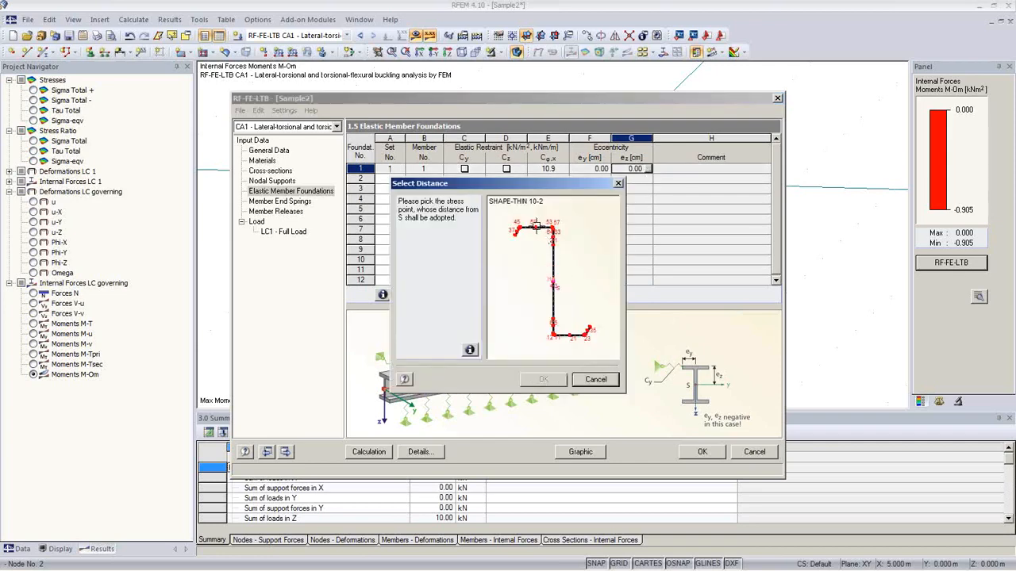
left_click(536, 227)
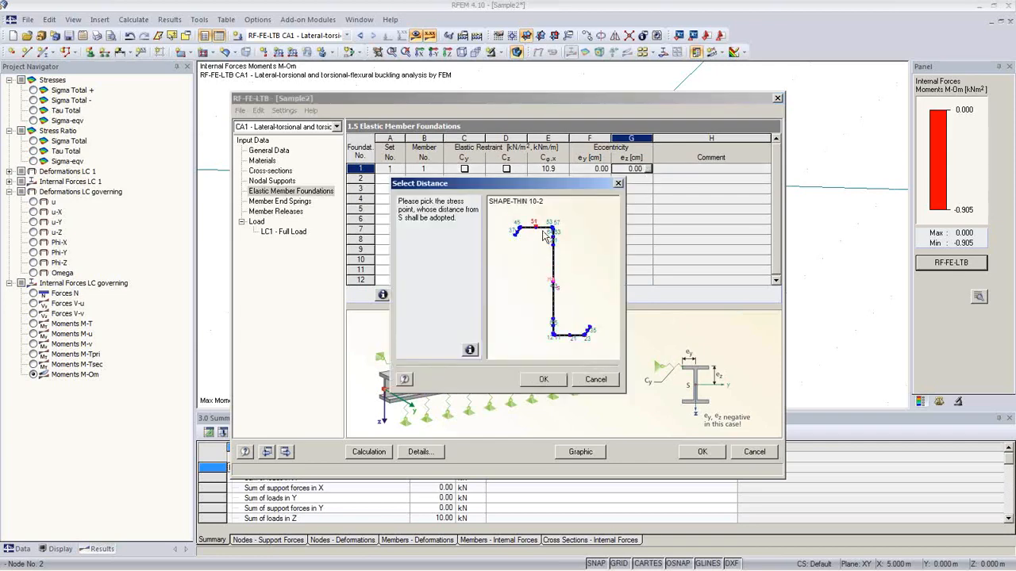
left_click(545, 382)
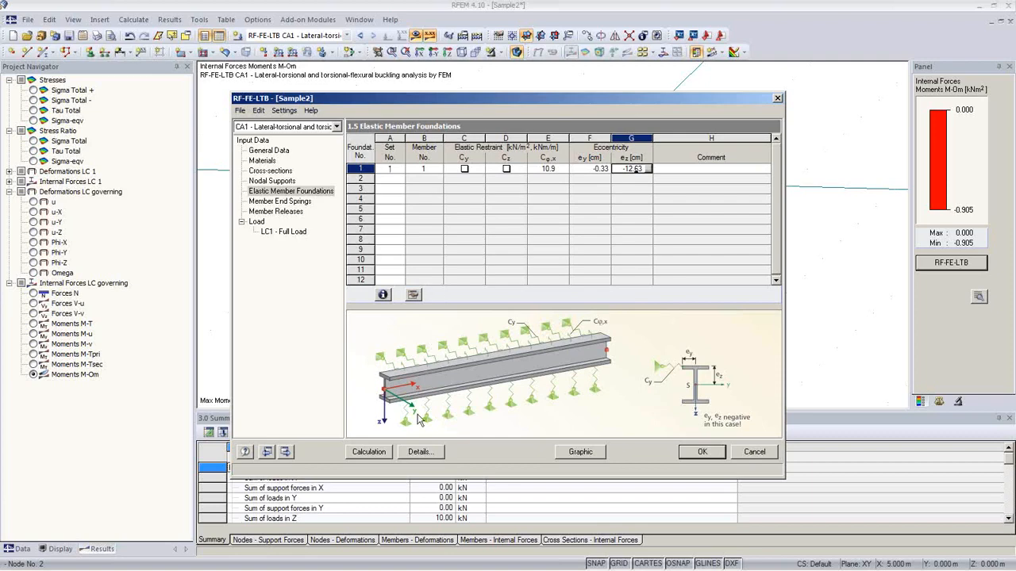
Calculate the purlin with the elastic member foundation and check the critical load factor.
left_click(381, 453)
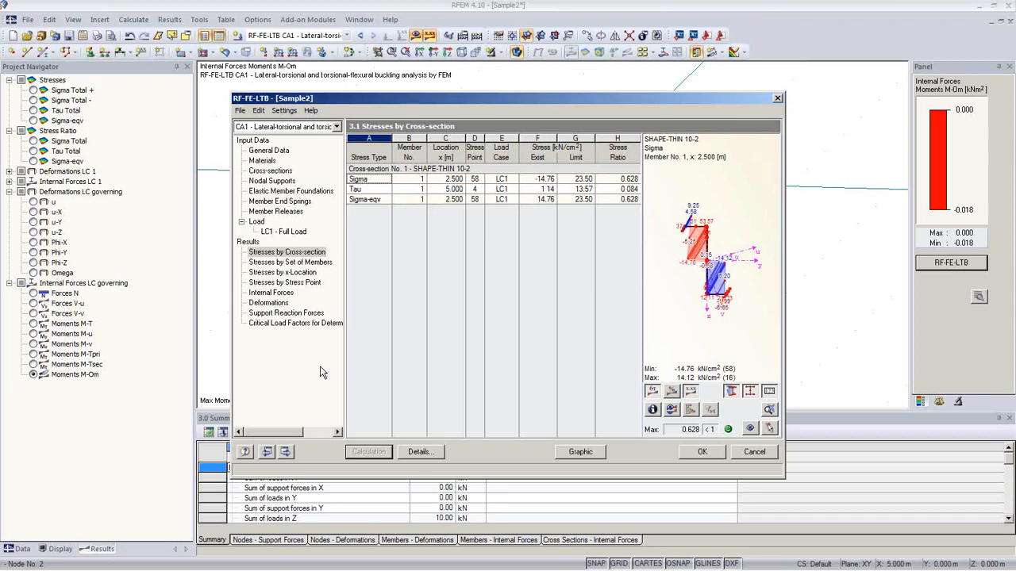
left_click(314, 323)
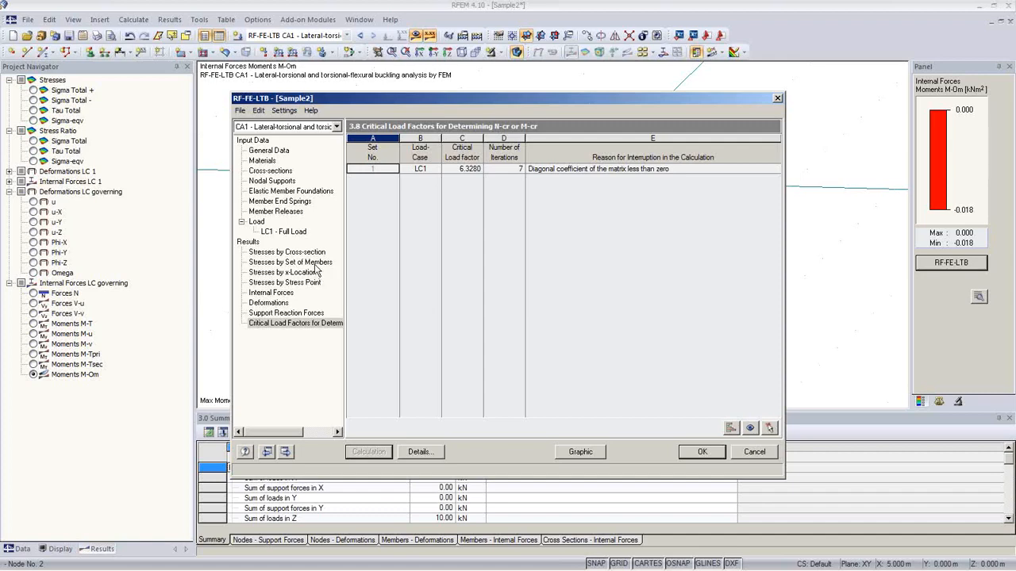
Create an imperfection in load case LC1 - Full Load for set of members 1 - Purlin.
left_click(286, 232)
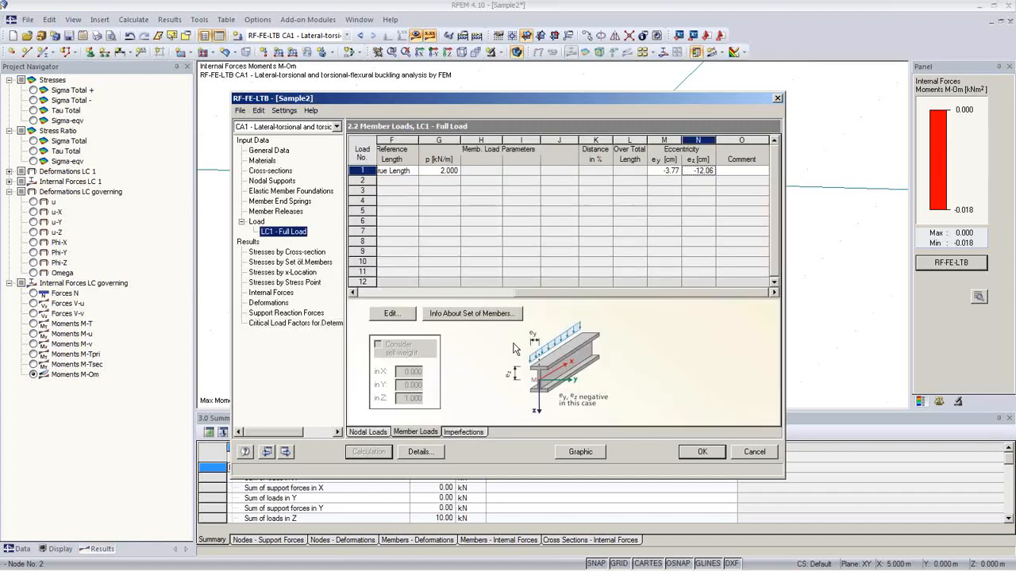
left_click(466, 435)
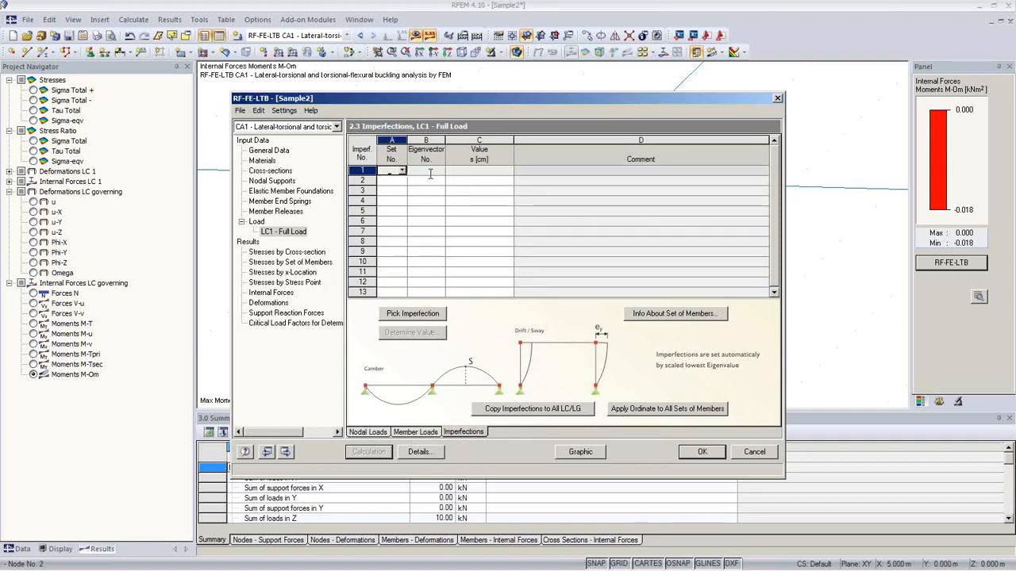
left_click_drag(477, 103, 484, 333)
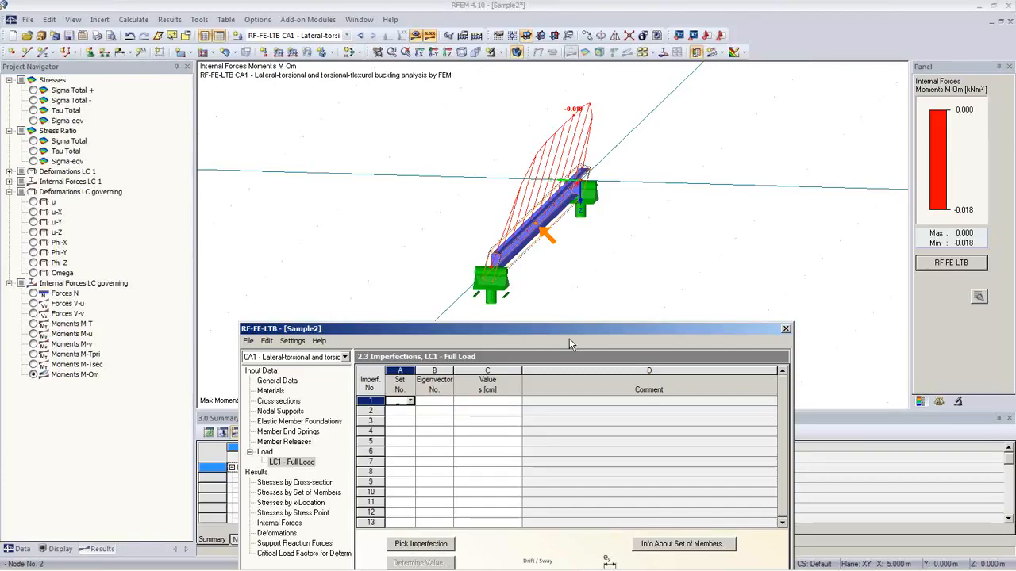
left_click_drag(569, 330, 542, 181)
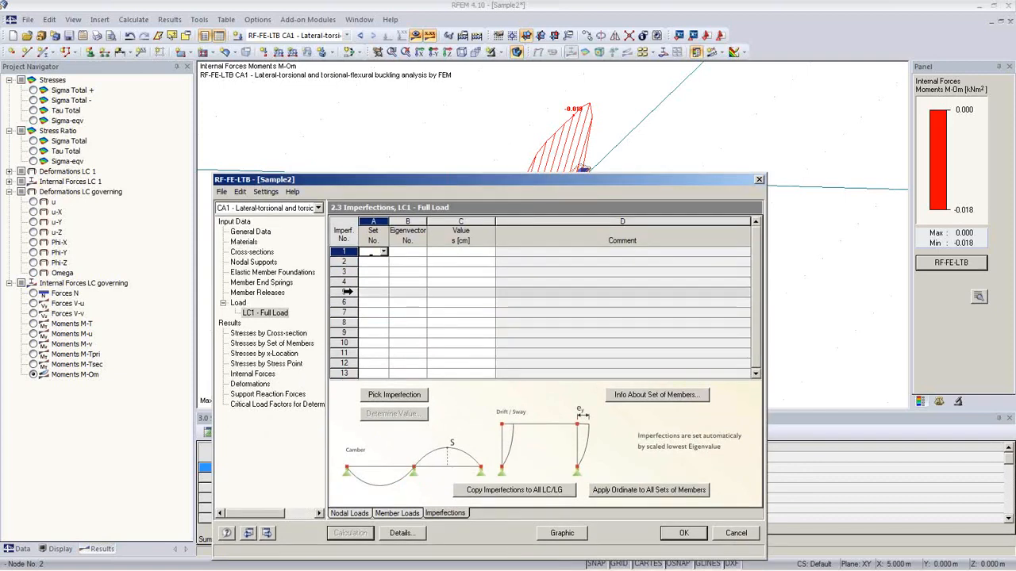
left_click(384, 253)
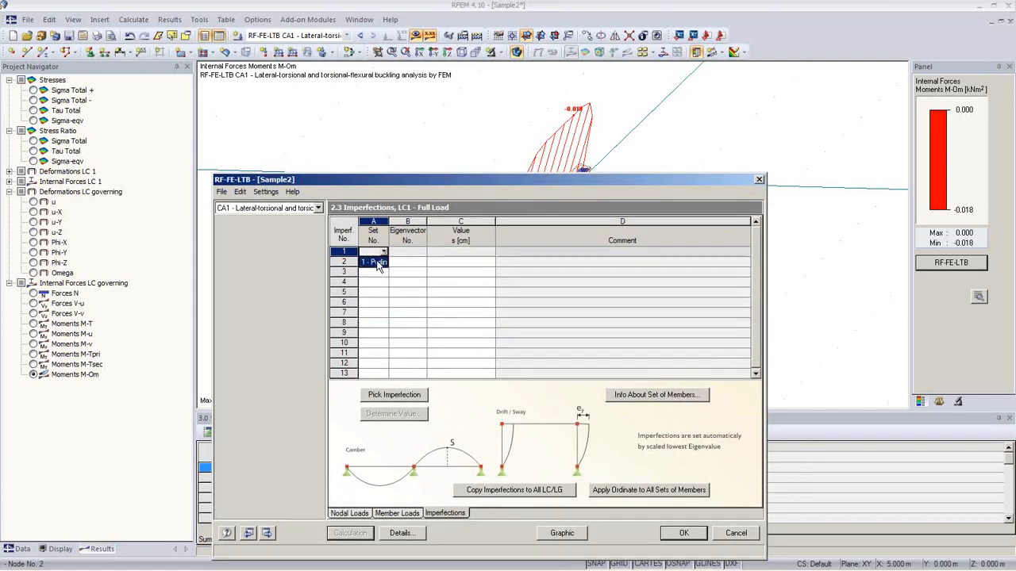
left_click(379, 263)
left_click(414, 253)
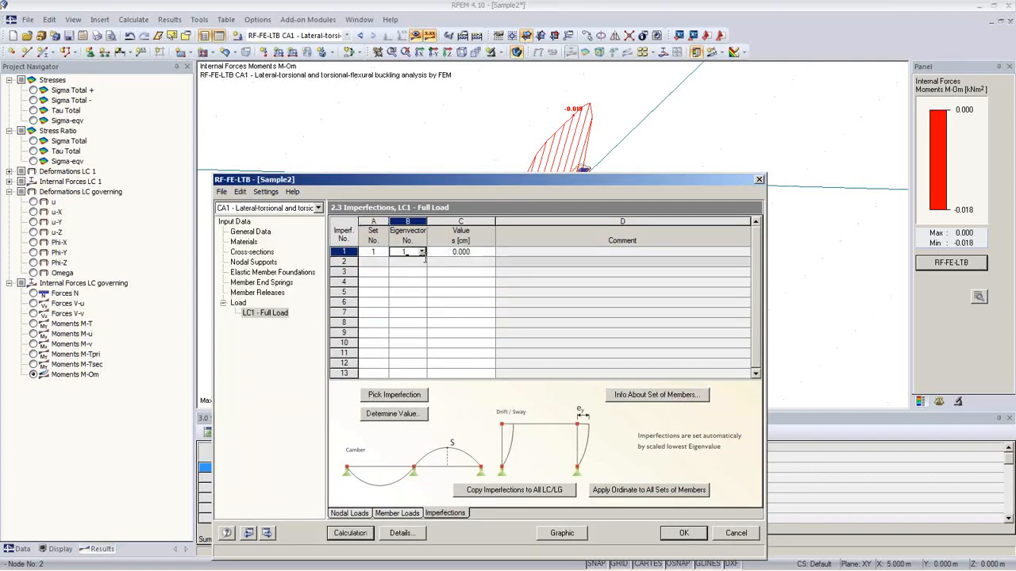
Start picking the imperfection graphically and compare the mode shapes of eigenvectors No 1 and No 2.
left_click(409, 399)
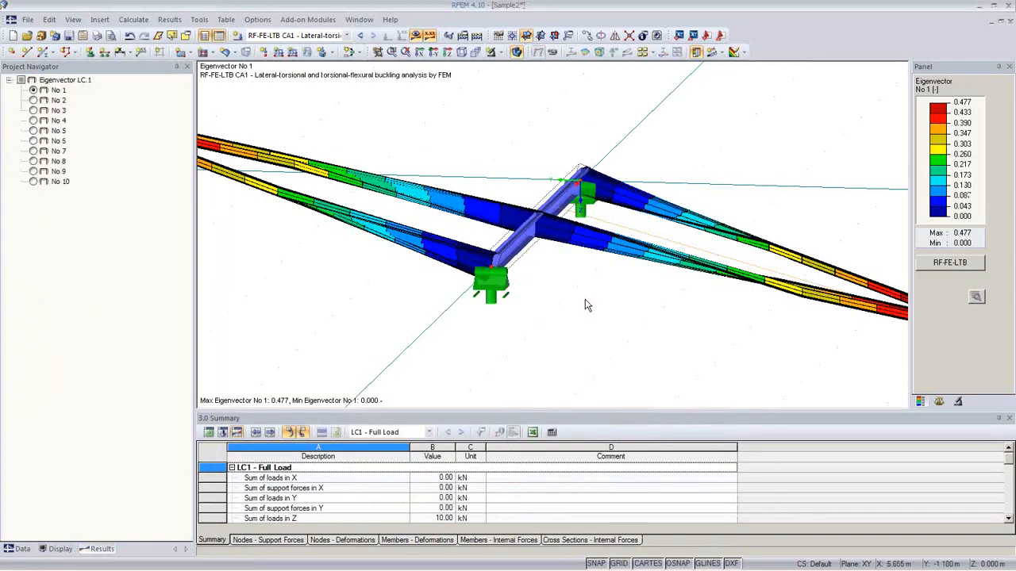
mouse_move(585, 301)
middle_mouse_down("ctrl")
mouse_move(612, 315)
mouse_move(601, 298)
middle_mouse_up("ctrl")
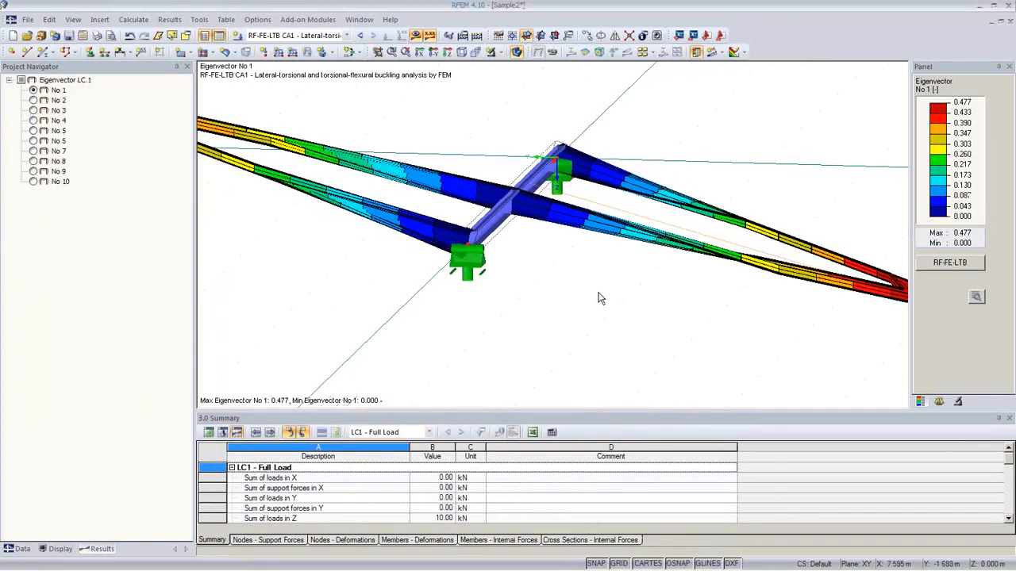
scroll(600, 298, "down", 5)
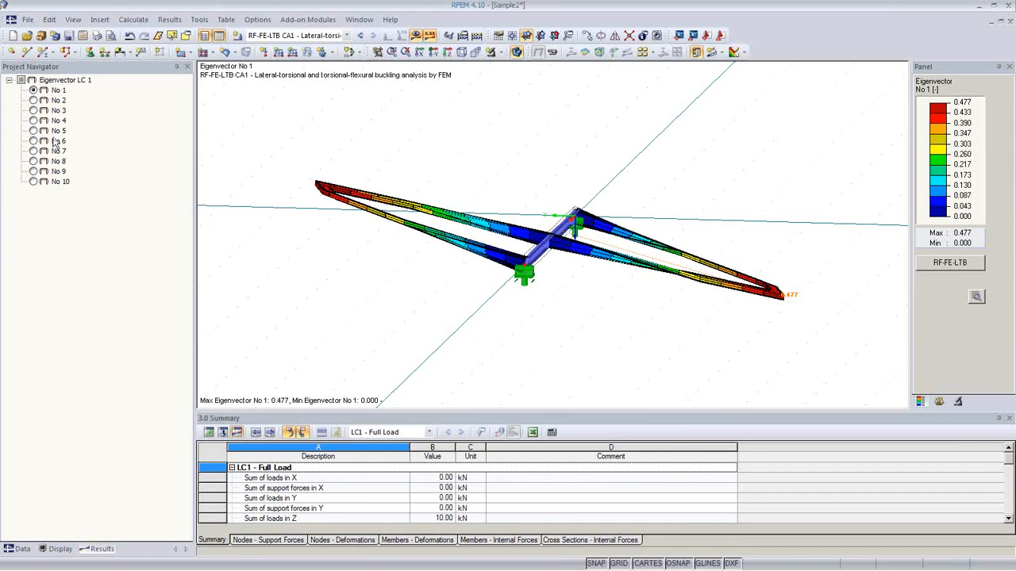
left_click(33, 101)
left_click(33, 90)
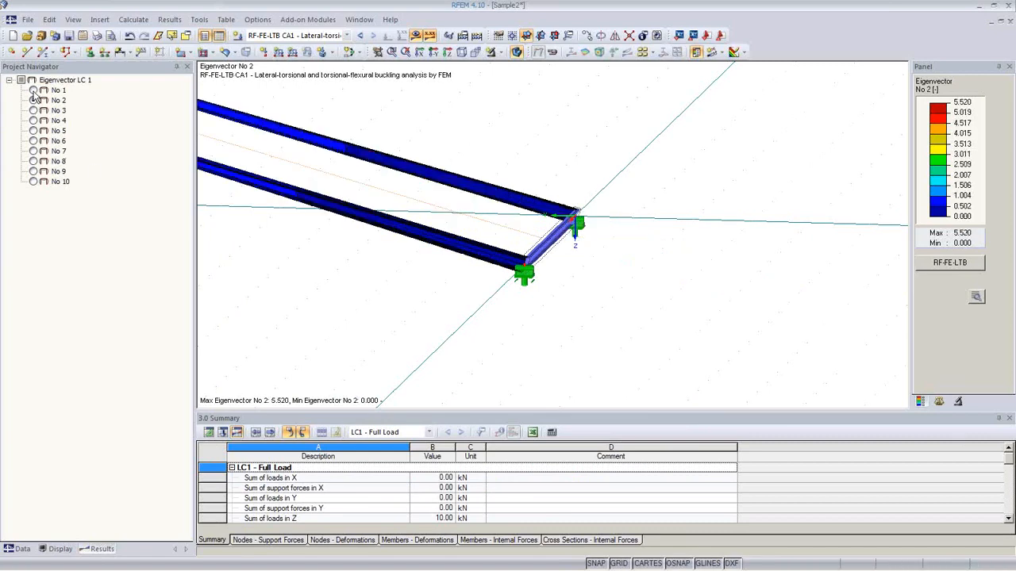
middle_click_drag(519, 322, 542, 354, "ctrl")
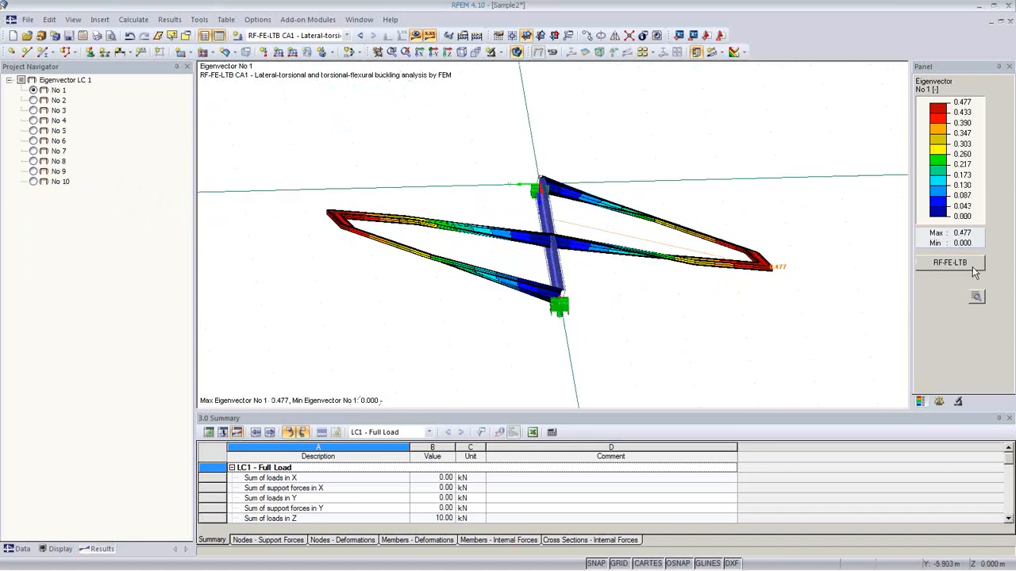
left_click(33, 100)
middle_click_drag(516, 270, 582, 313)
Reduce the deformation display factor to 0.375 to show the whole shape of eigenvector No 2.
left_click(939, 401)
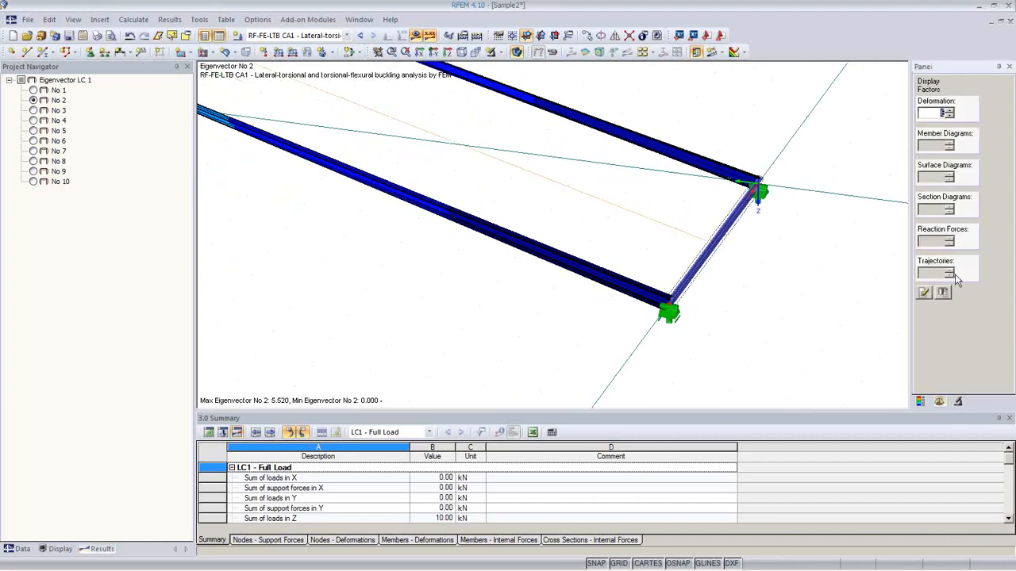
left_click(948, 114)
left_click(947, 114)
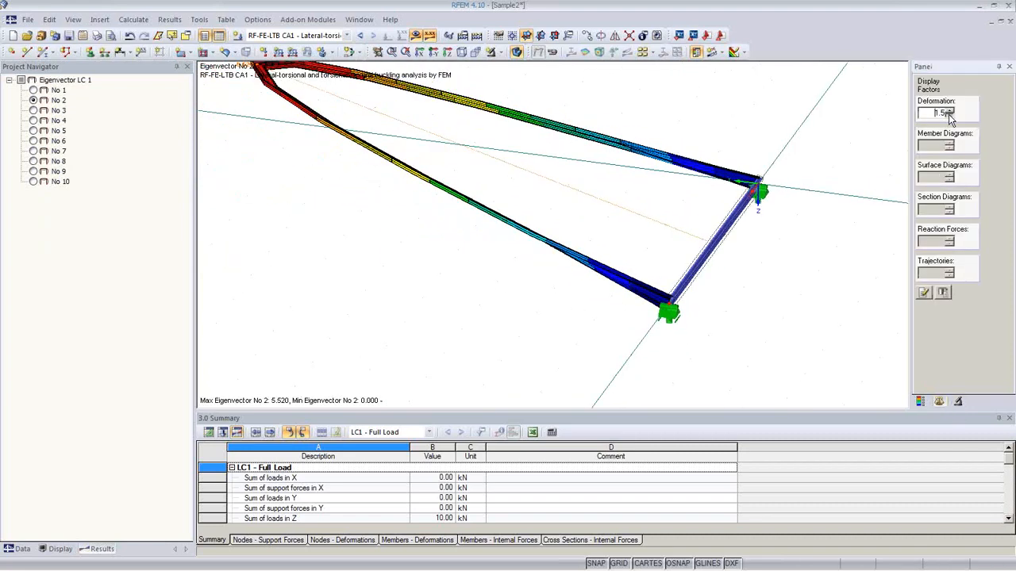
left_click(947, 114)
left_click(949, 115)
middle_click_drag(832, 288, 650, 291, "ctrl")
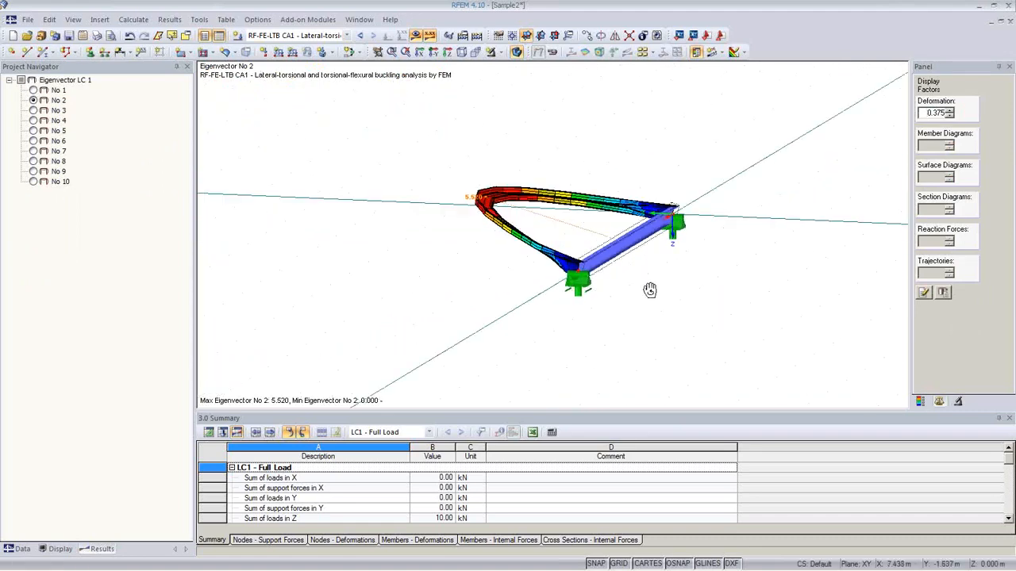
Examine the mode shapes of eigenvectors No 3 and No 4 on the purlin.
left_click(32, 111)
left_click(32, 121)
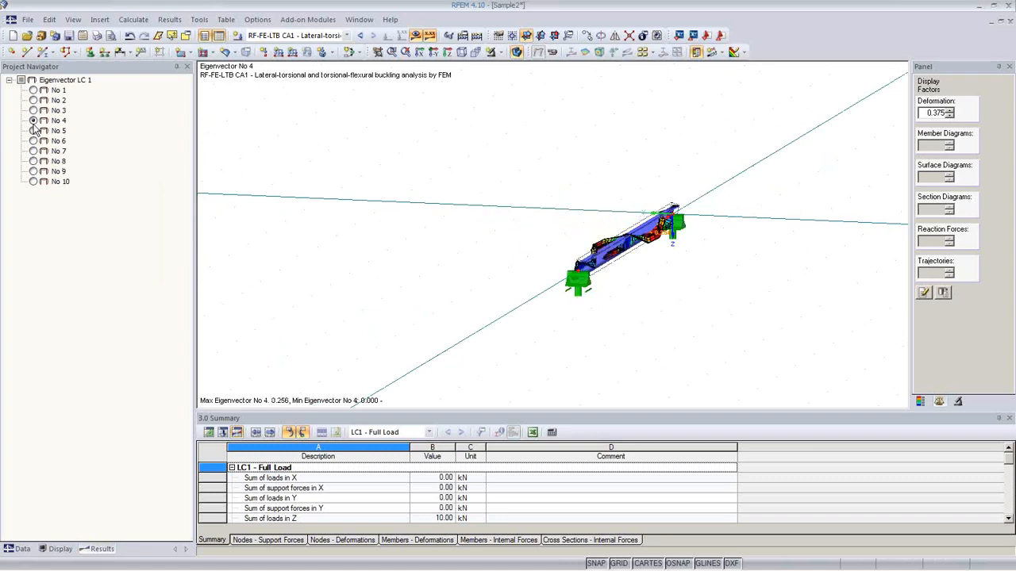
middle_click_drag(388, 297, 611, 307, "ctrl")
scroll(627, 309, "up", 2)
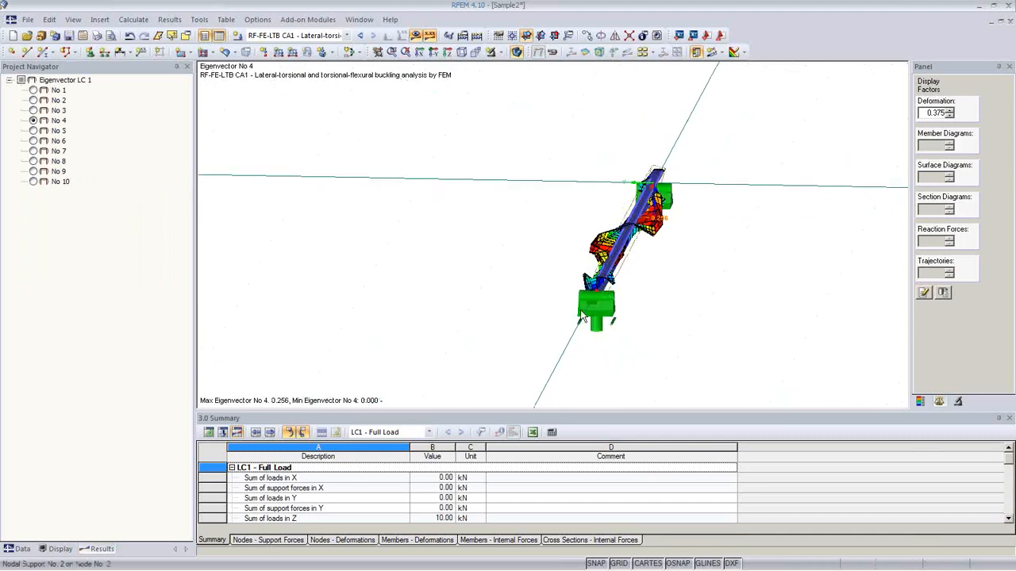
Select eigenvector No 2 as the imperfection shape and return with it to the RF-FE-LTB module.
left_click(33, 100)
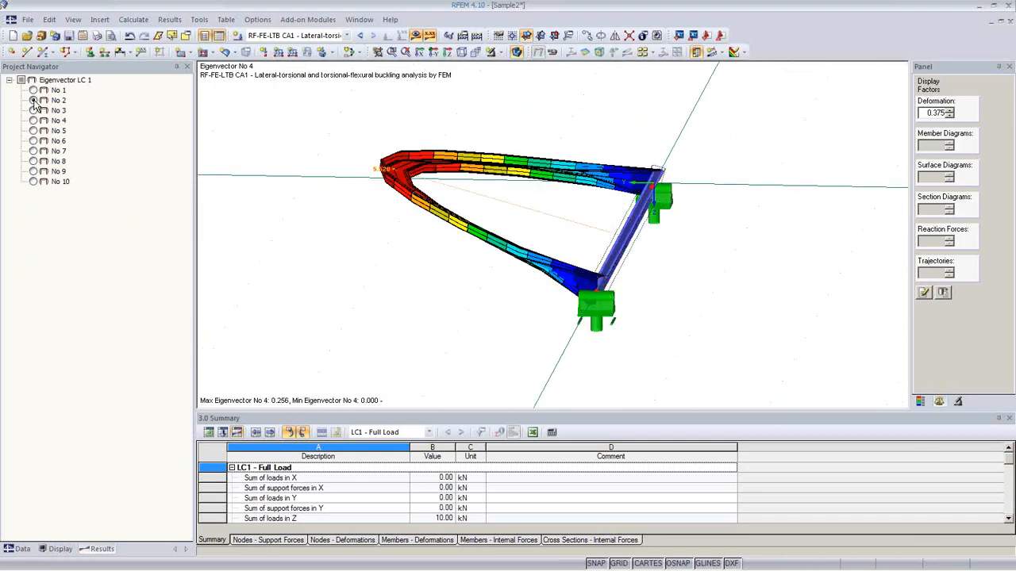
middle_click_drag(585, 276, 433, 309, "ctrl")
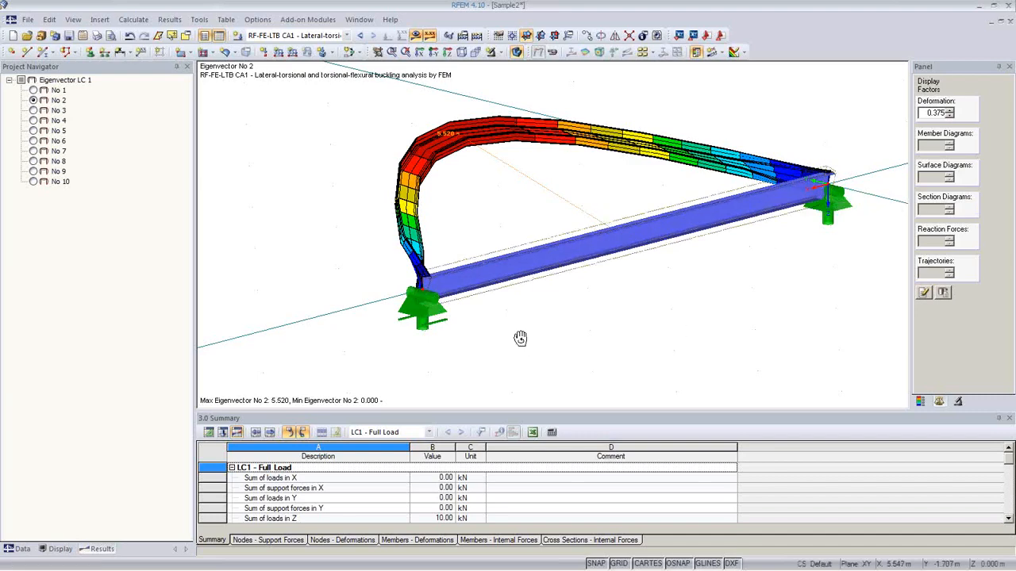
middle_click_drag(519, 340, 811, 229, "ctrl")
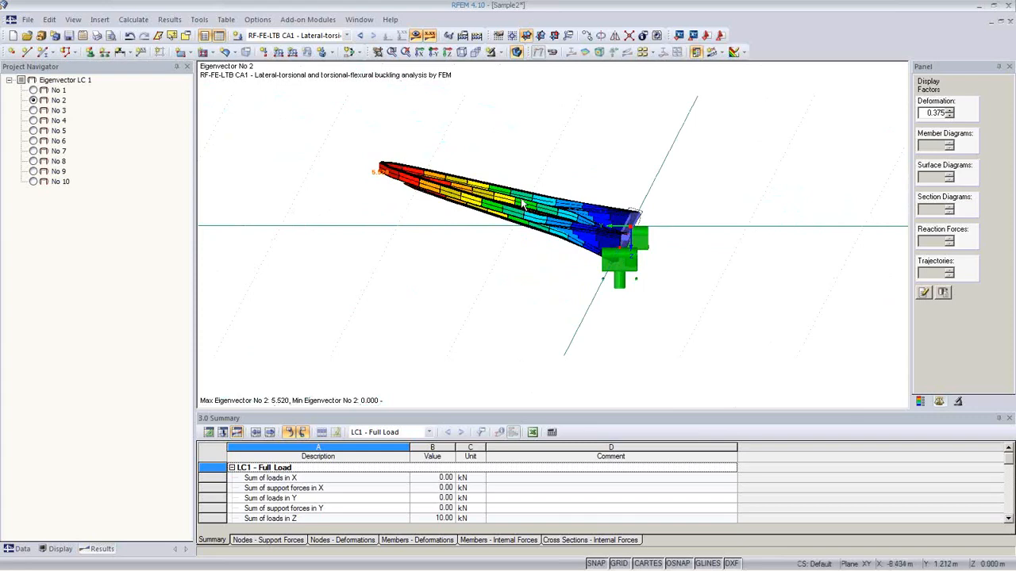
middle_click_drag(656, 285, 584, 330, "ctrl")
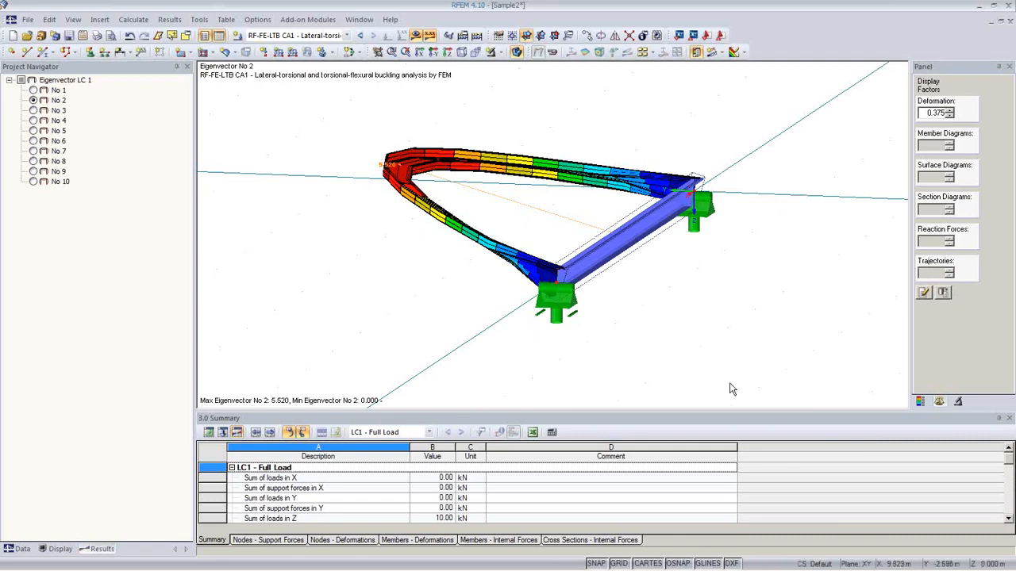
left_click(920, 401)
left_click(962, 267)
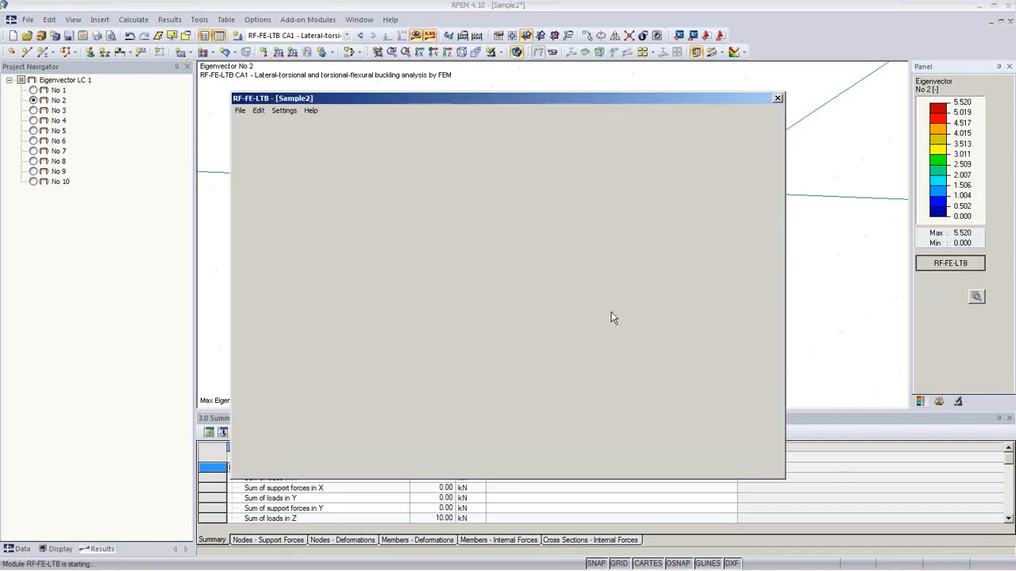
Set the imperfection value s for eigenvector 2 to 2.5 cm.
left_click(484, 173)
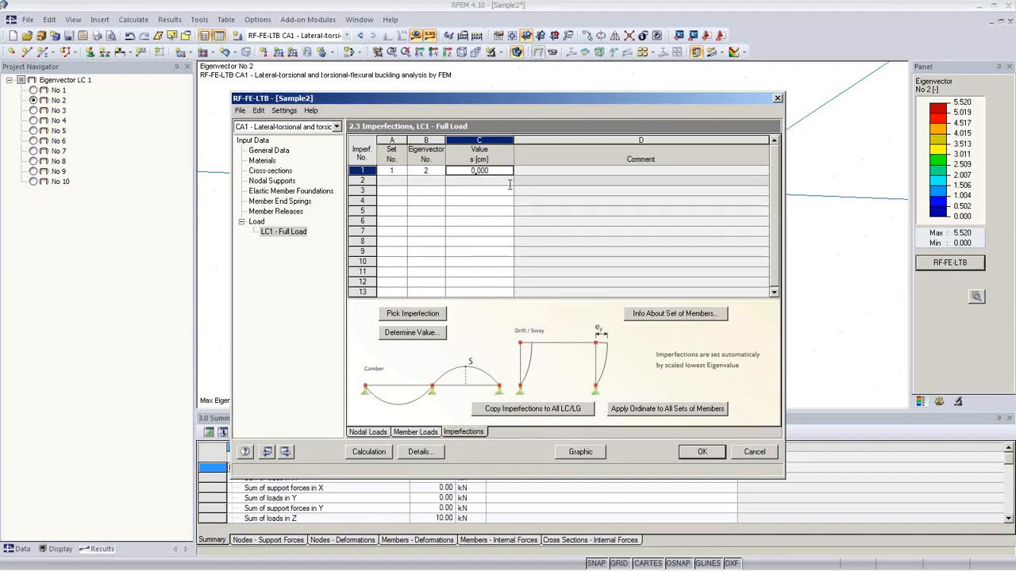
double_click(479, 171)
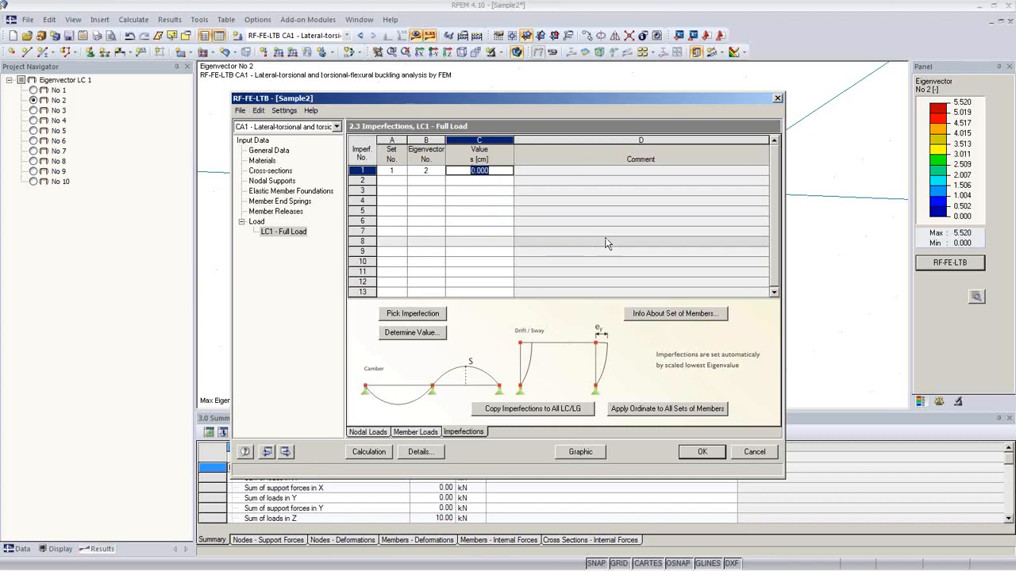
type("2.5")
left_click(480, 191)
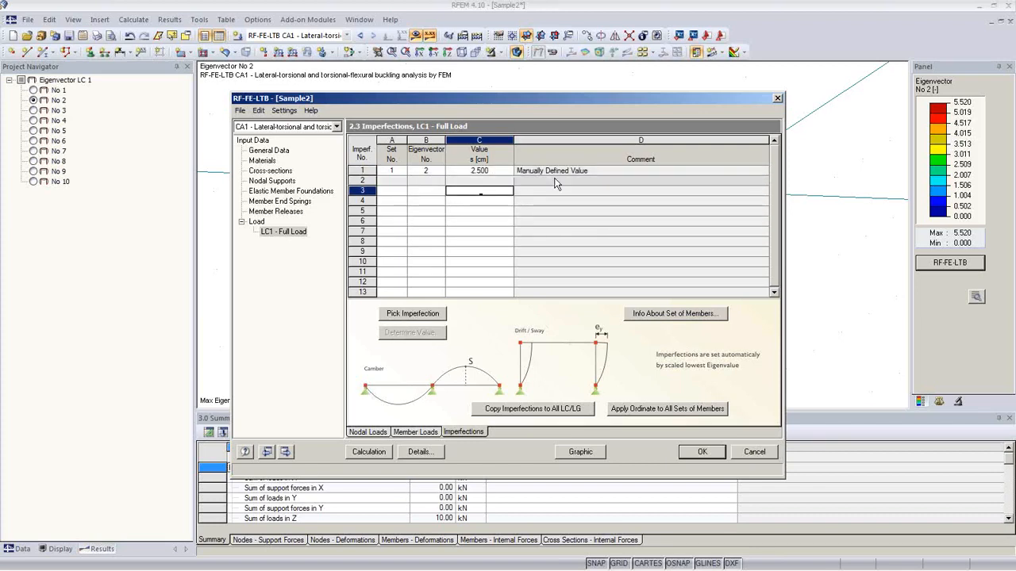
left_click(504, 173)
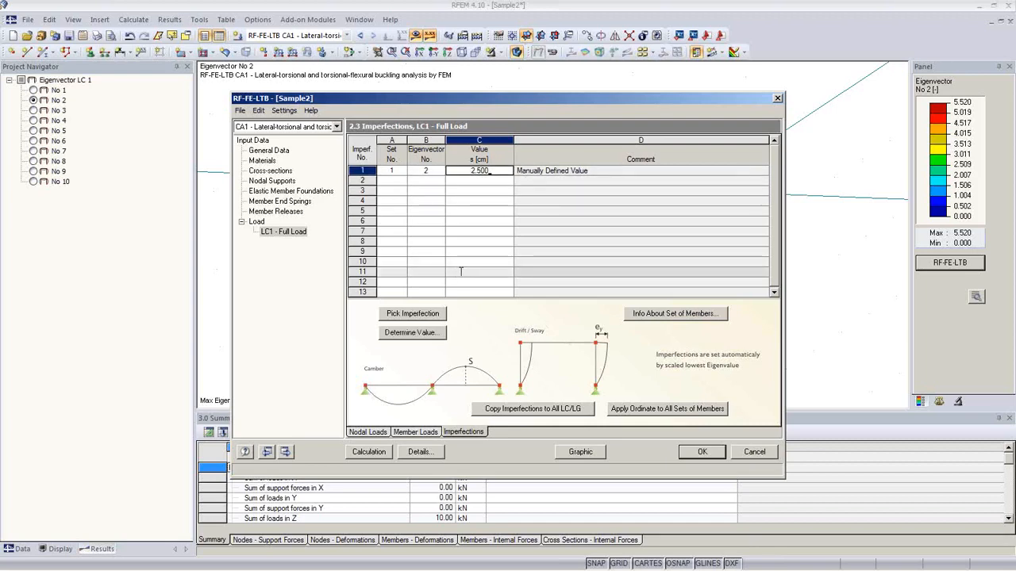
Recalculate the purlin with the imperfection and check the critical load factor and the stresses by cross-section.
left_click(366, 452)
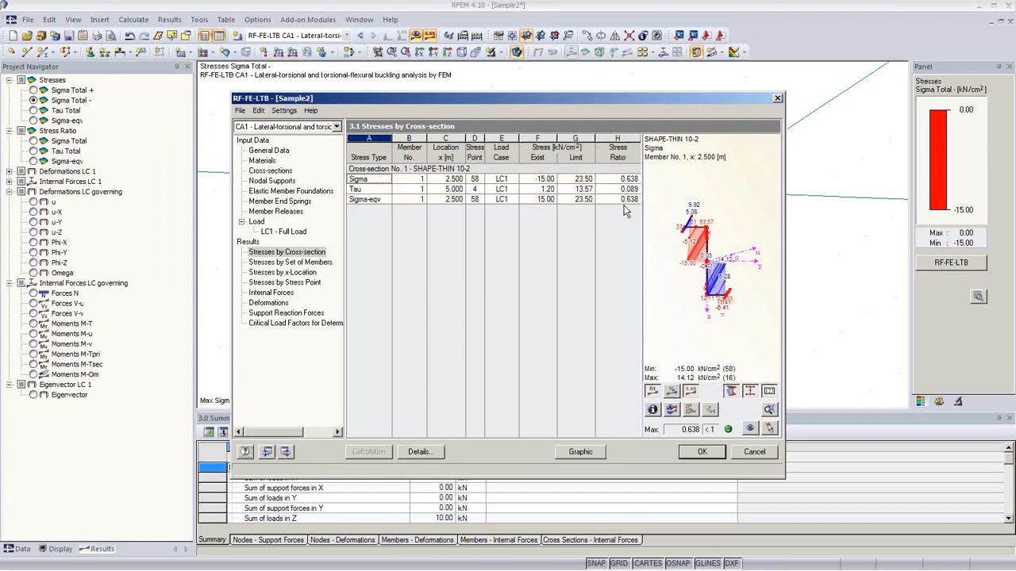
left_click(285, 323)
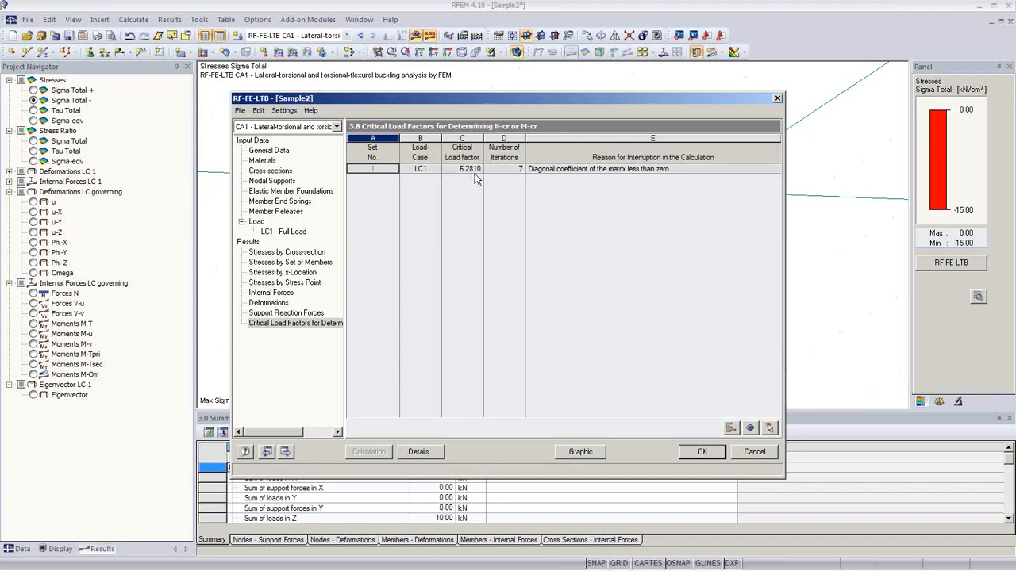
left_click(288, 252)
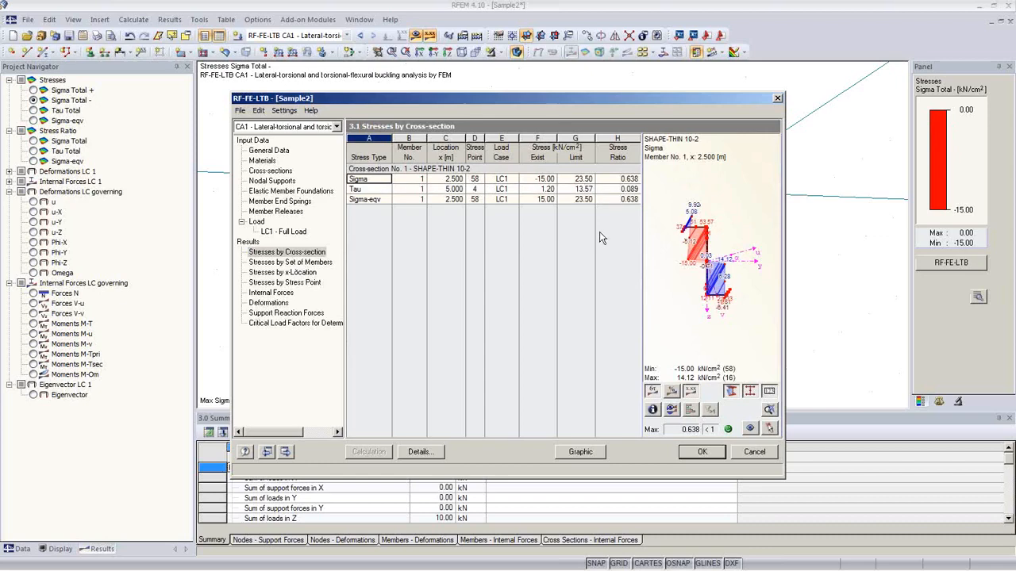
Review the stresses by set of members, x-location and stress point, plus the internal forces and deformations.
left_click(301, 265)
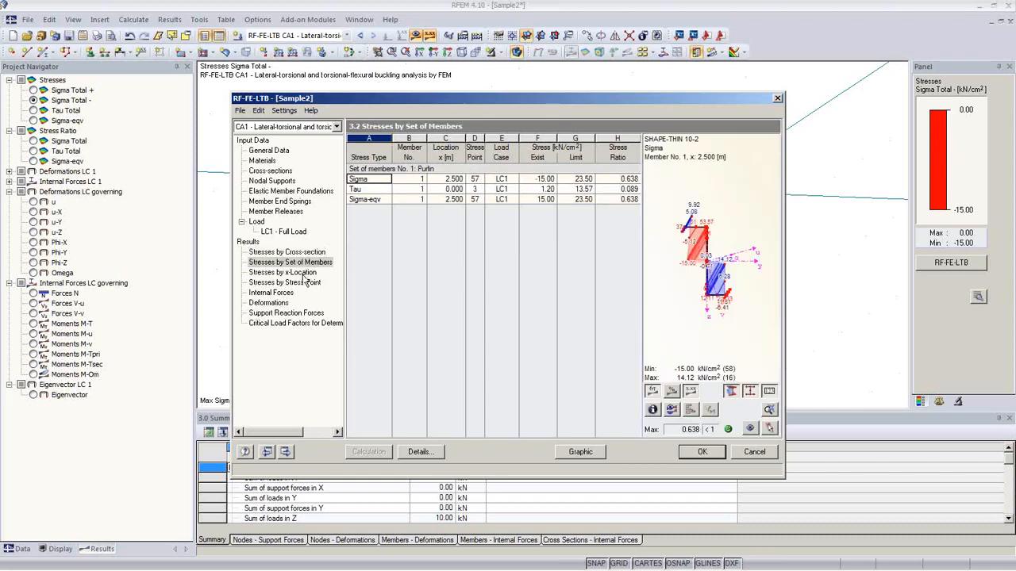
left_click(305, 274)
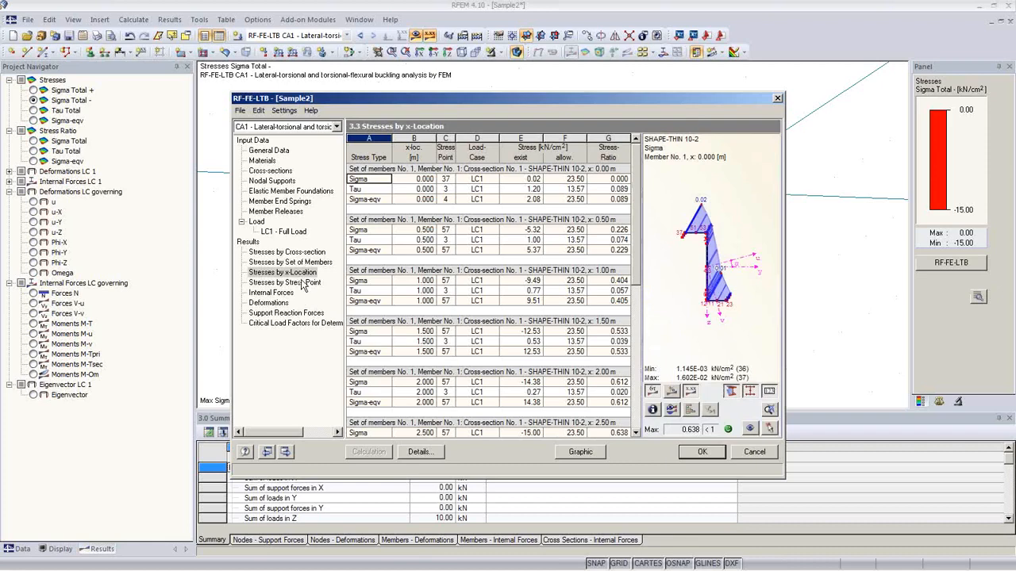
left_click(300, 283)
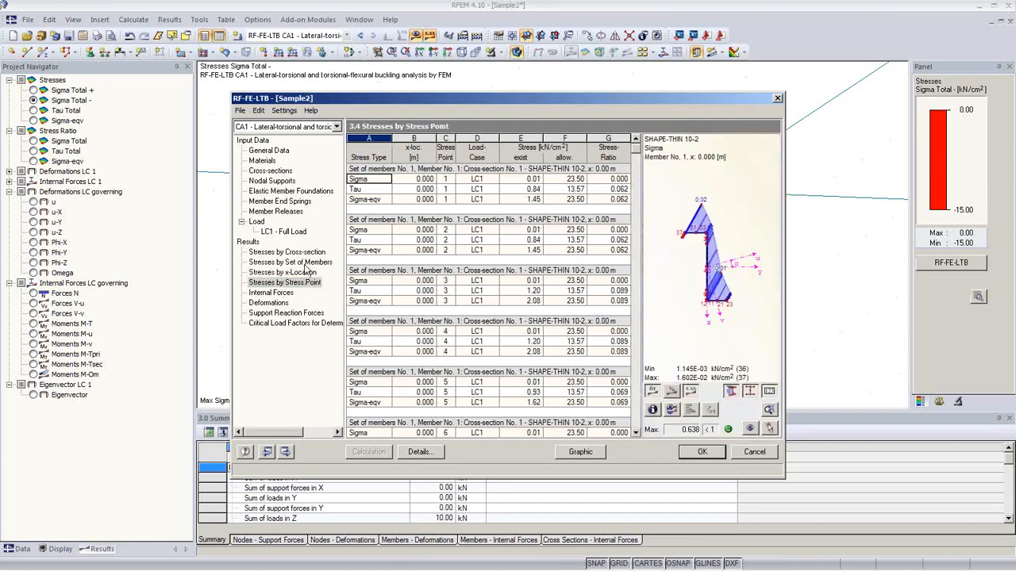
left_click(273, 293)
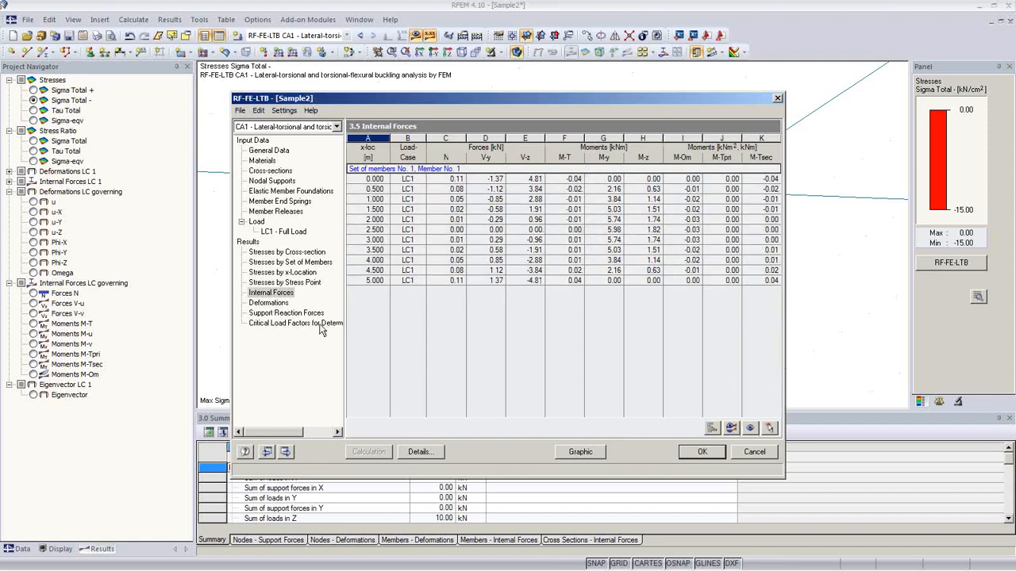
left_click(268, 303)
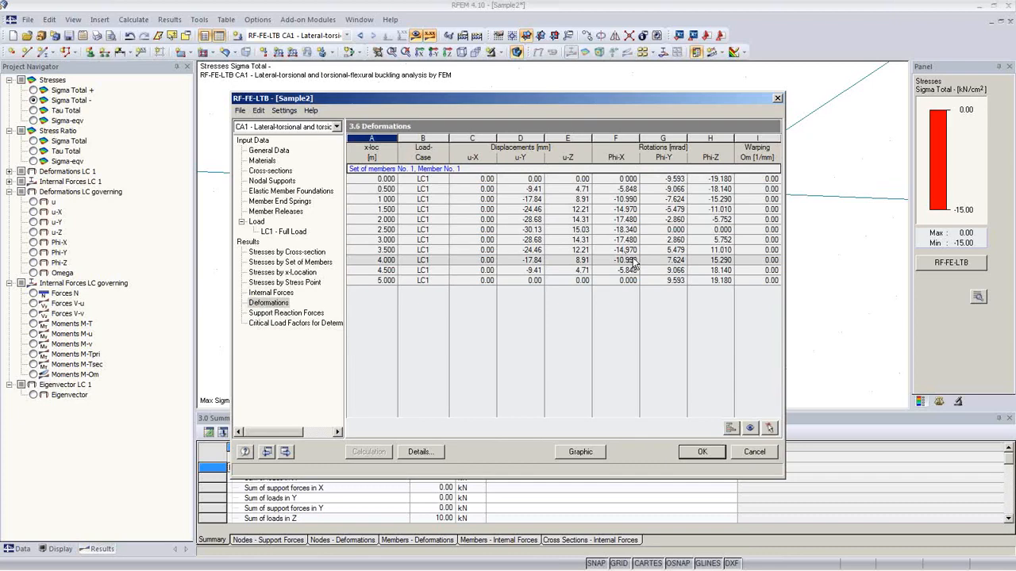
Check the support reaction forces and switch to the graphical results of the purlin.
left_click(282, 313)
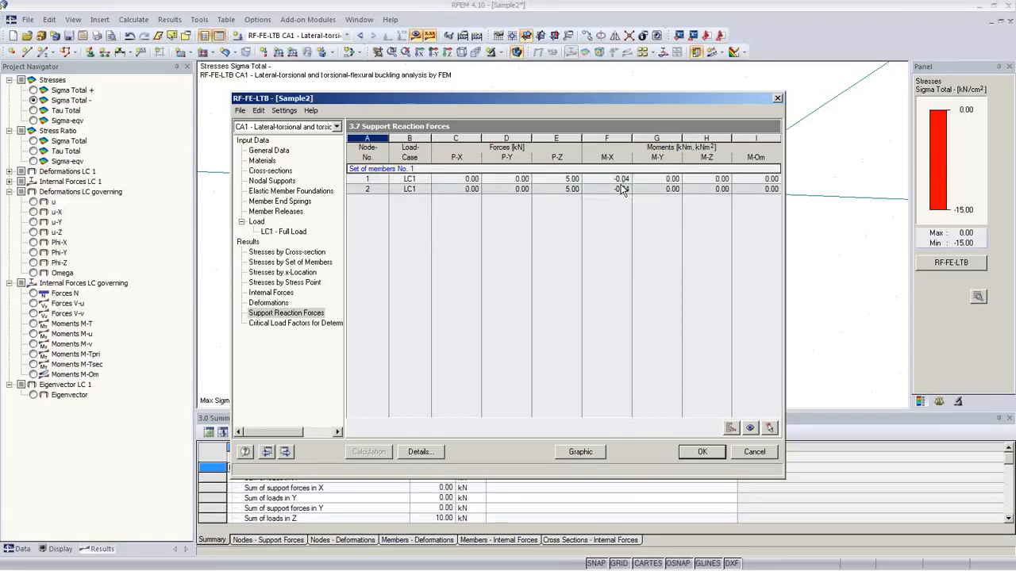
left_click(580, 451)
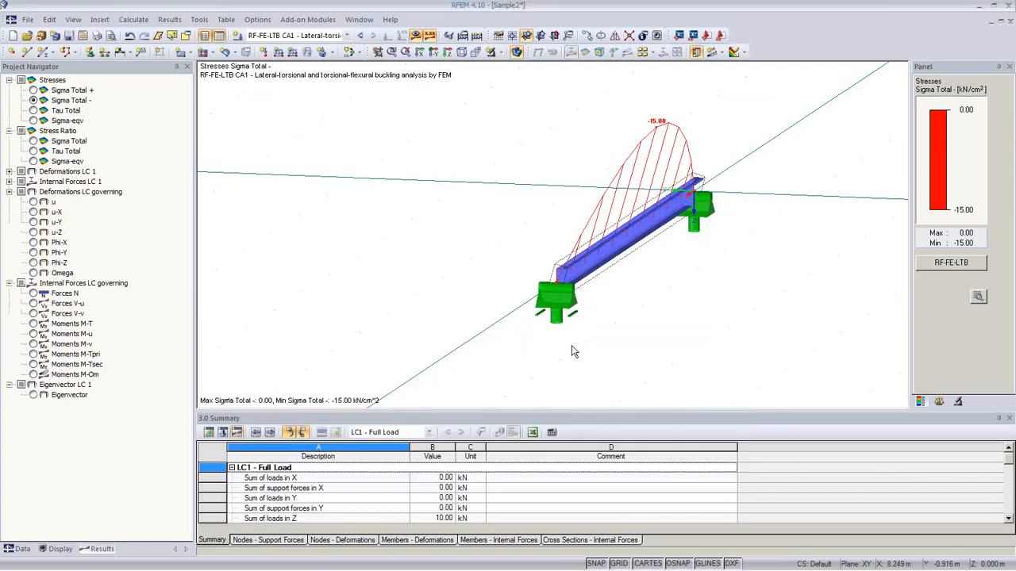
middle_click_drag(632, 322, 562, 242, "ctrl")
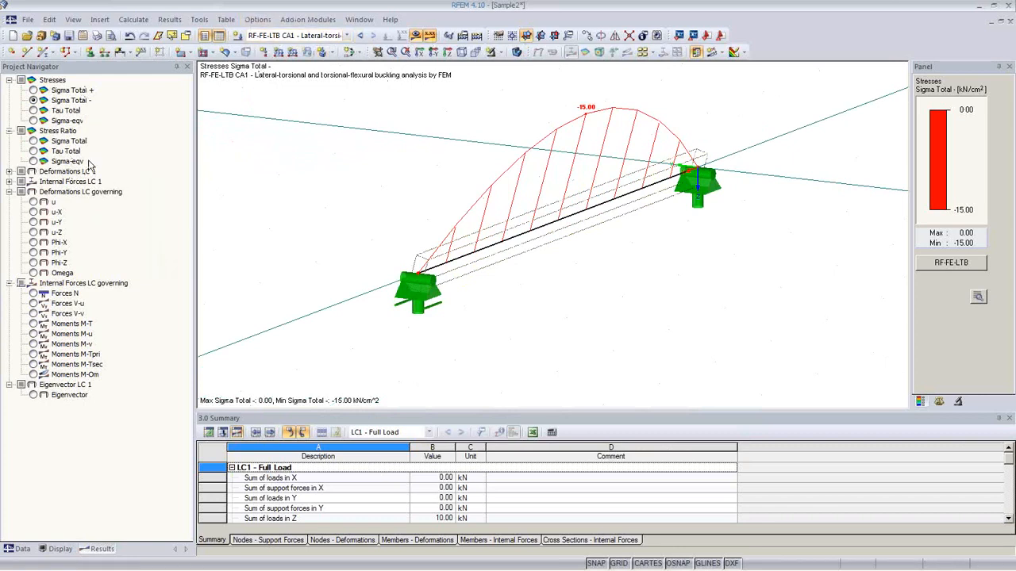
Compare the Sigma Total +, Sigma Total - and Sigma-eqv stress diagrams, plus the Sigma-eqv stress ratio, on the purlin.
left_click(33, 90)
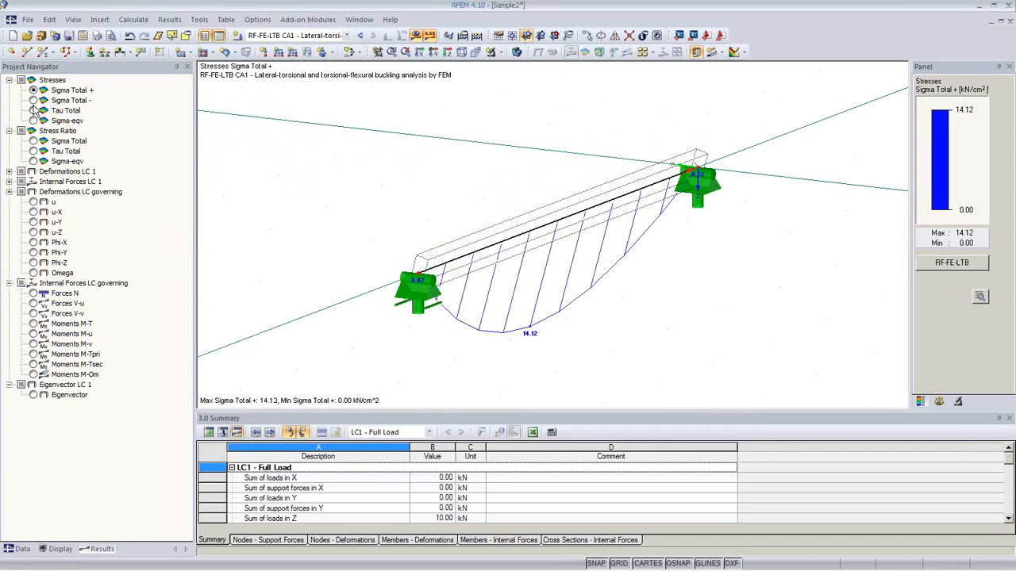
left_click(33, 100)
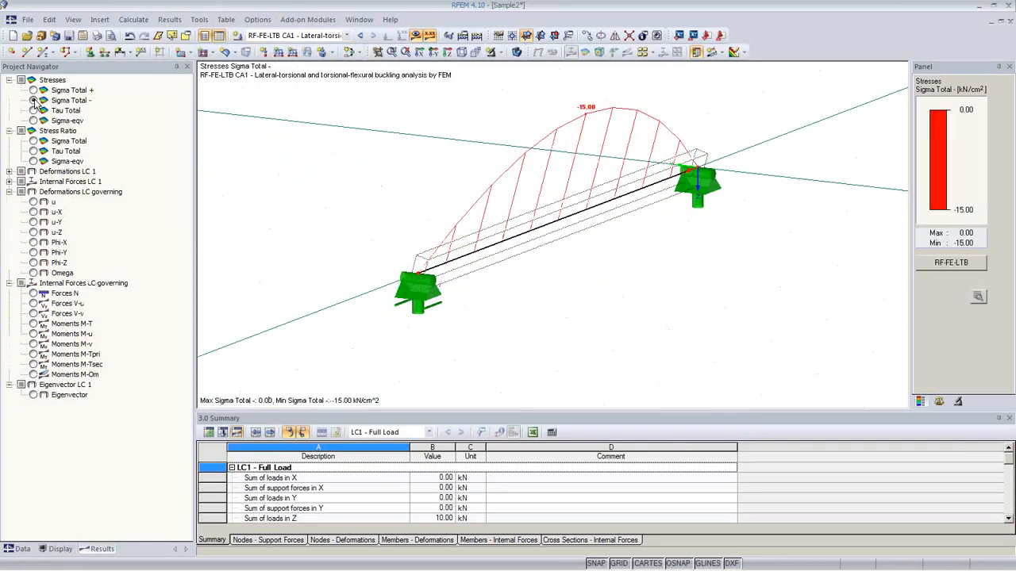
left_click(34, 121)
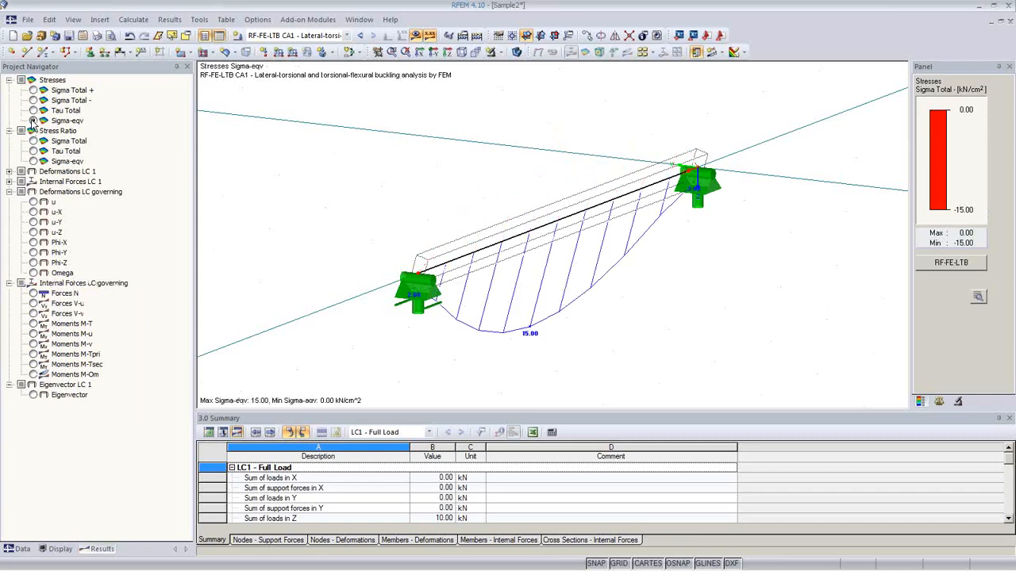
left_click(34, 161)
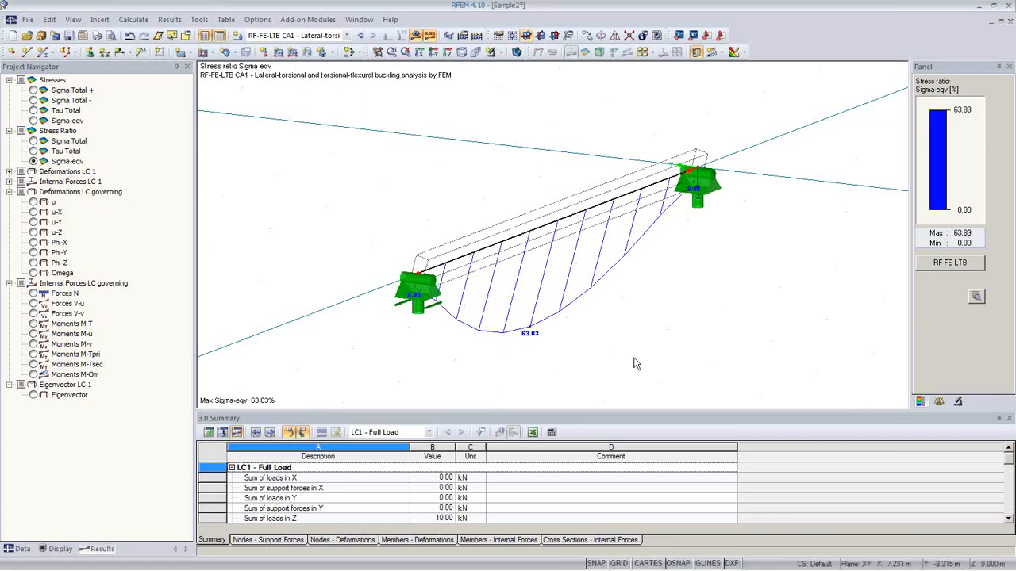
Display the LC 1 deformations u of the purlin with a deformation display factor of 8.
left_click(8, 171)
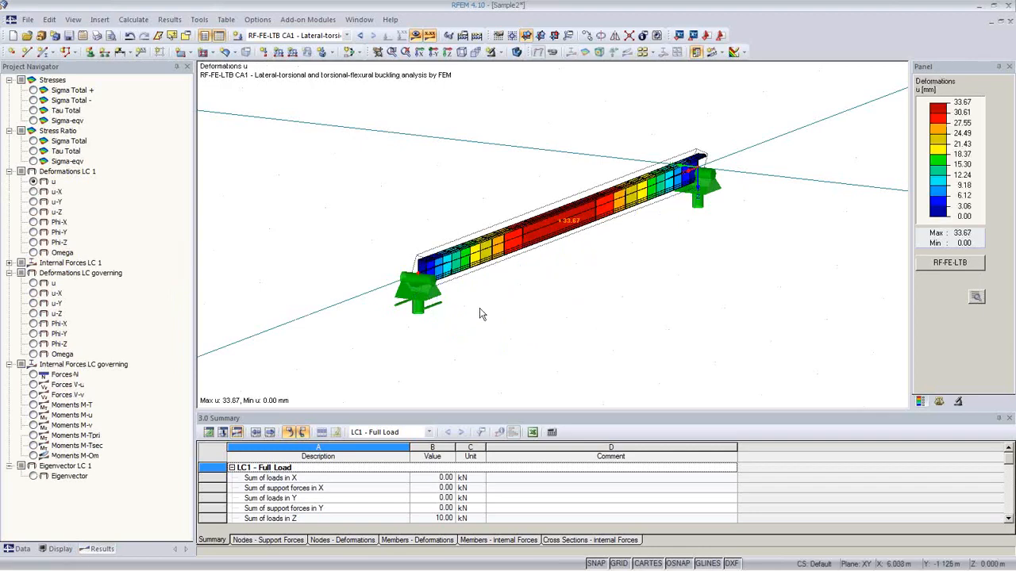
middle_click_drag(499, 317, 579, 337, "ctrl")
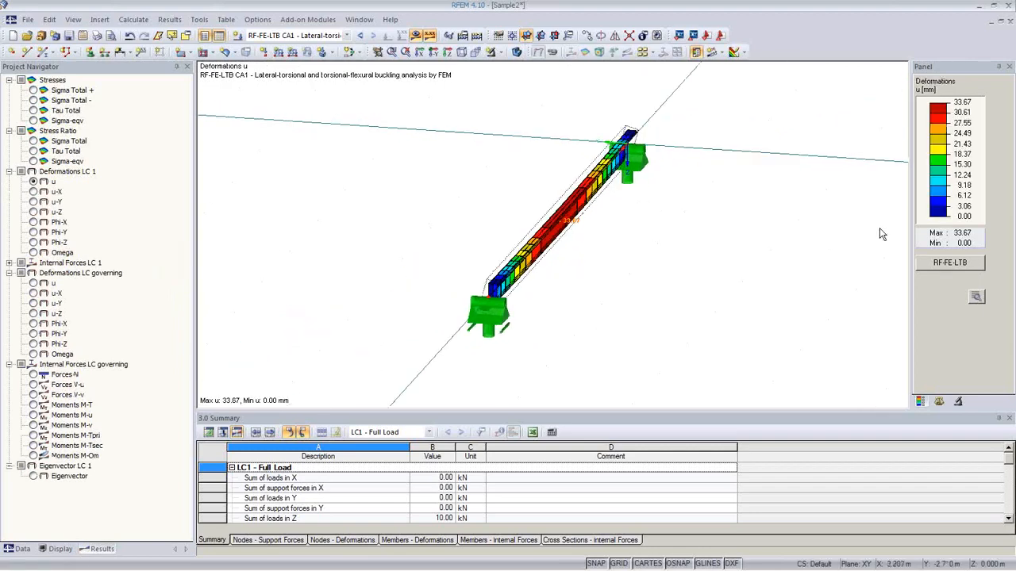
left_click(939, 402)
left_click(949, 110)
left_click(949, 110)
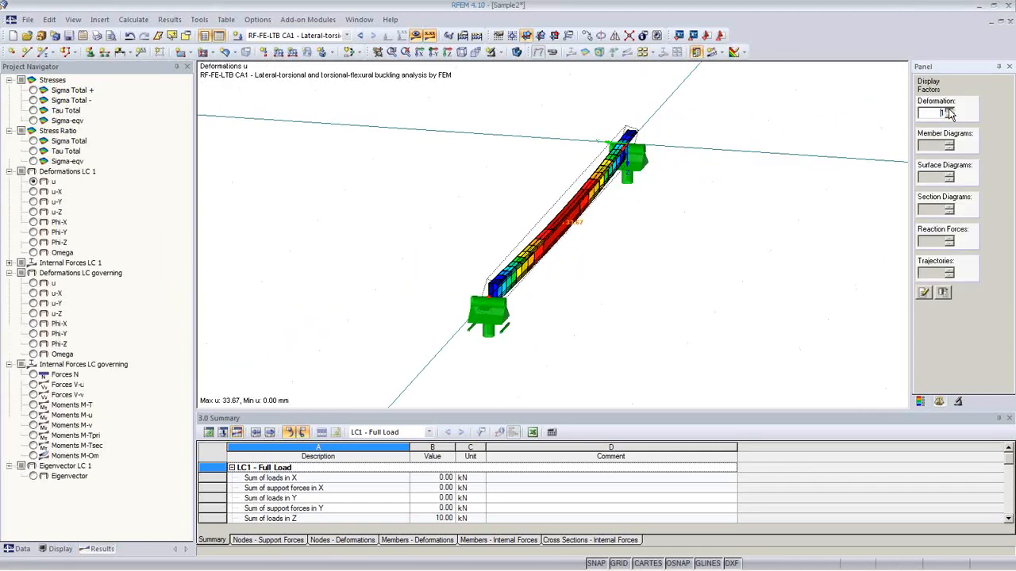
left_click(949, 109)
left_click(950, 110)
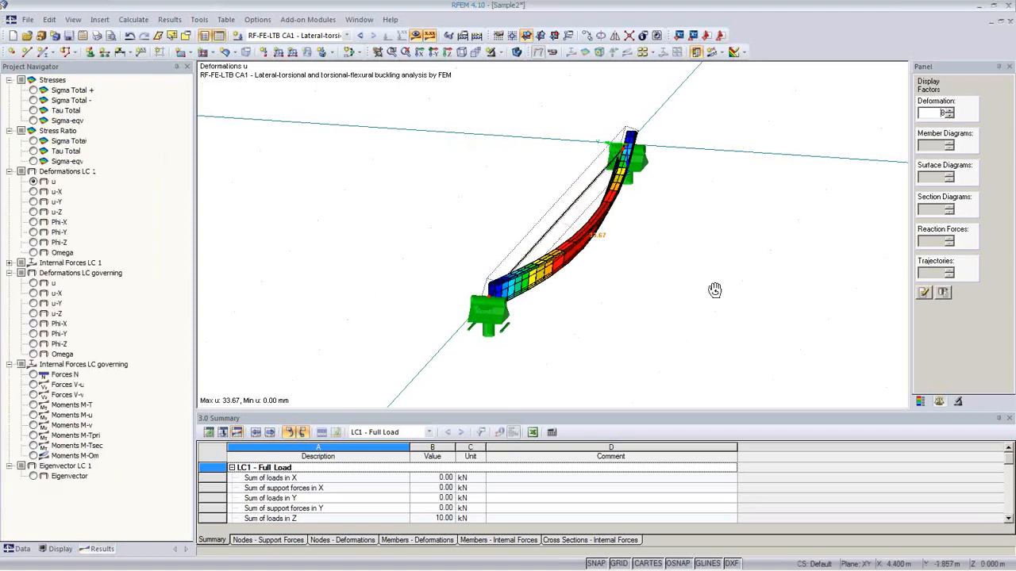
middle_click_drag(650, 291, 468, 268, "ctrl")
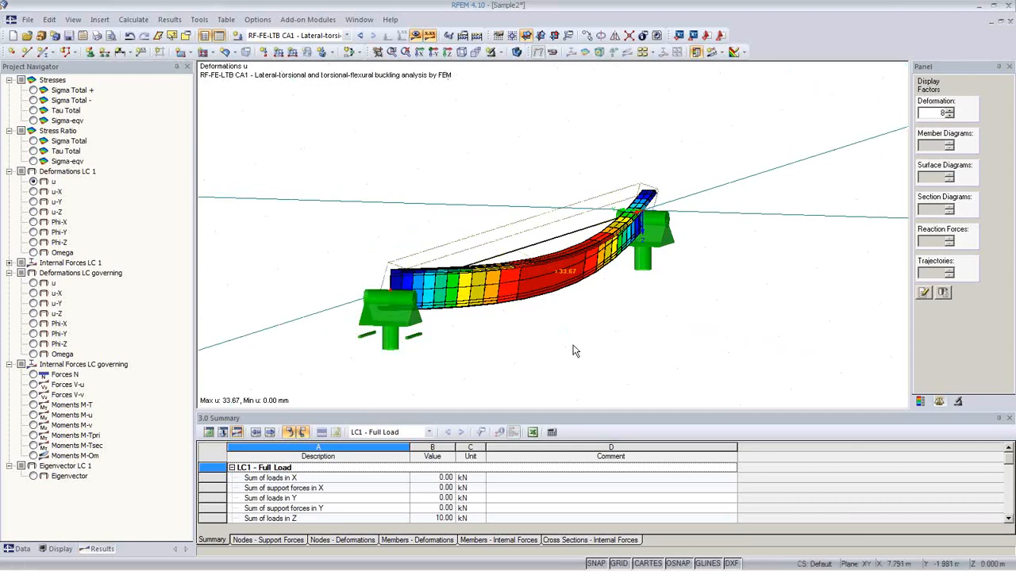
mouse_move(572, 350)
middle_mouse_down()
mouse_move(605, 322)
mouse_move(575, 345)
mouse_move(551, 331)
mouse_move(558, 338)
middle_mouse_up()
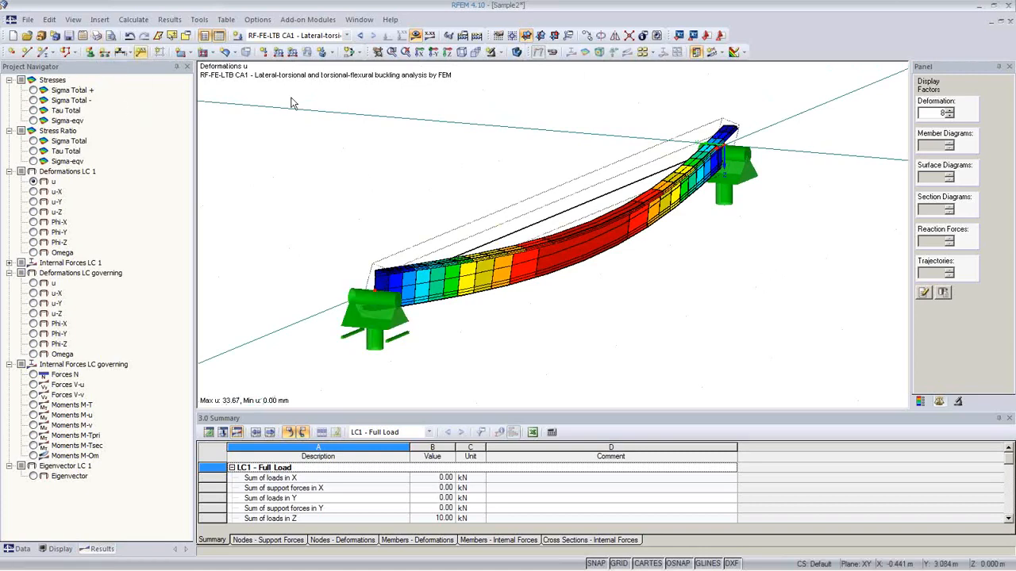
Add the deformation u graphic to printout report D1 with a custom picture height and whole page width.
left_click(97, 35)
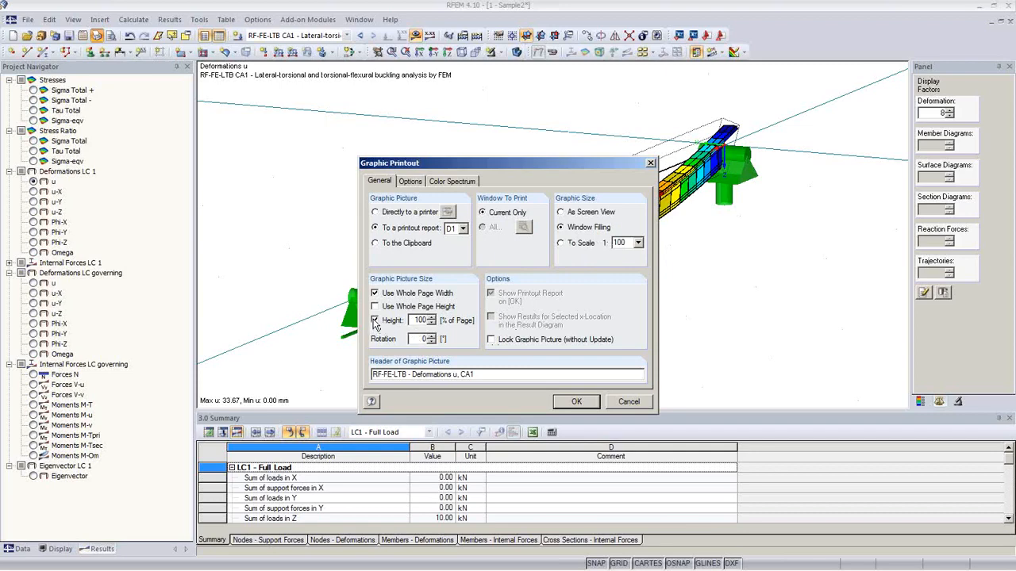
type("6")
left_click(575, 403)
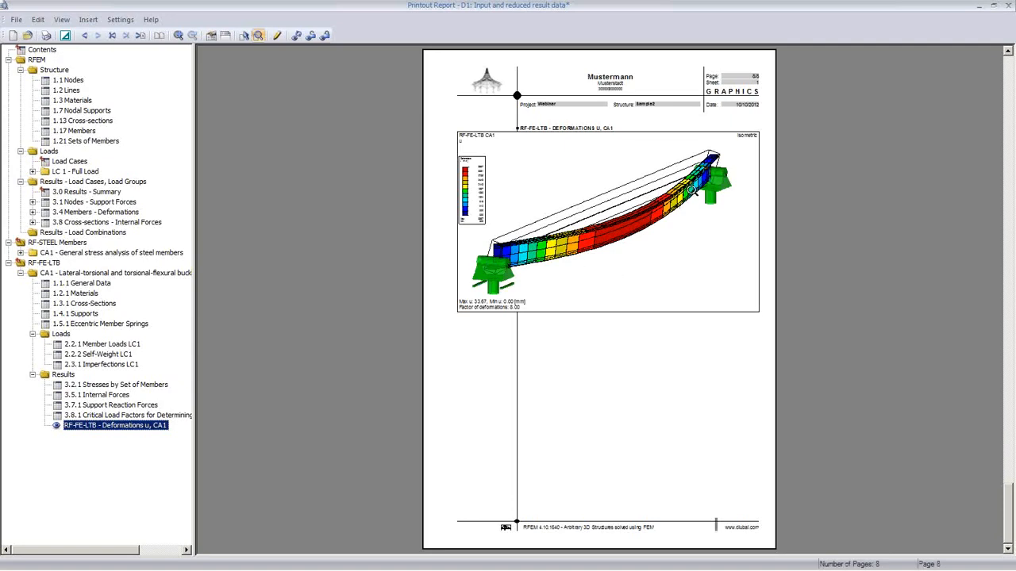
Look through the report's nodes, cross-sections, members and results summary chapters, enlarging the members page.
left_click(67, 80)
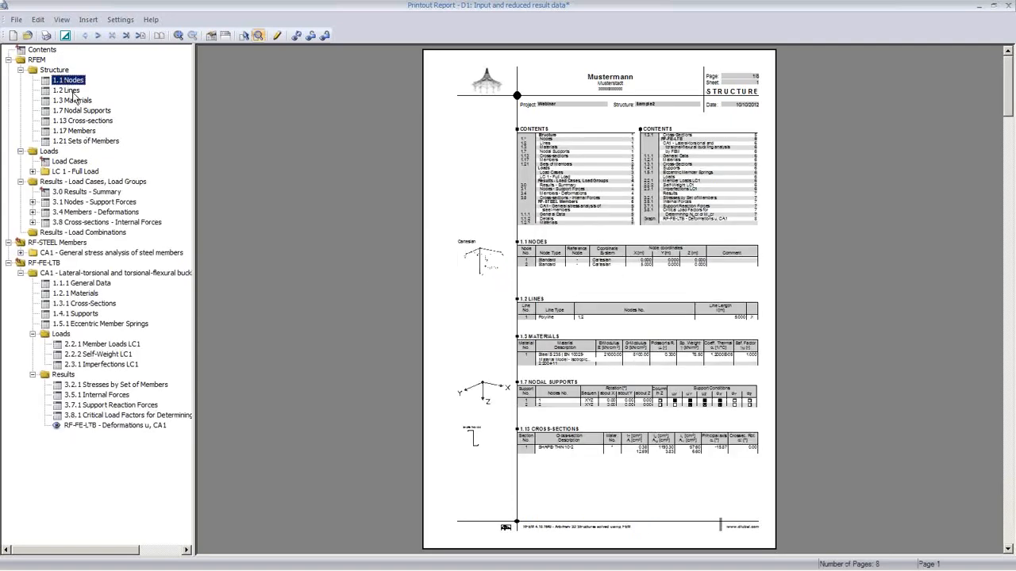
left_click(84, 120)
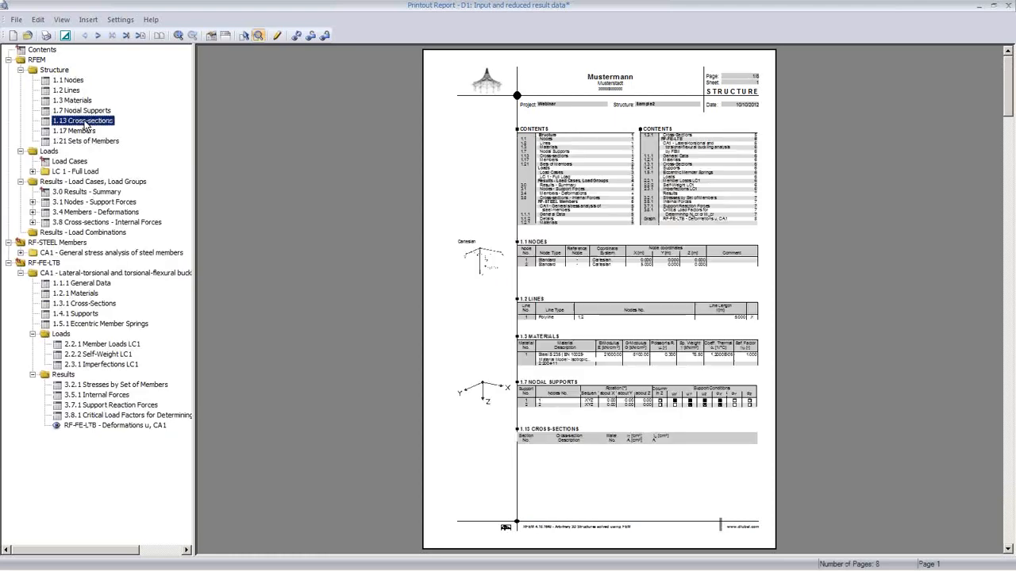
left_click(84, 131)
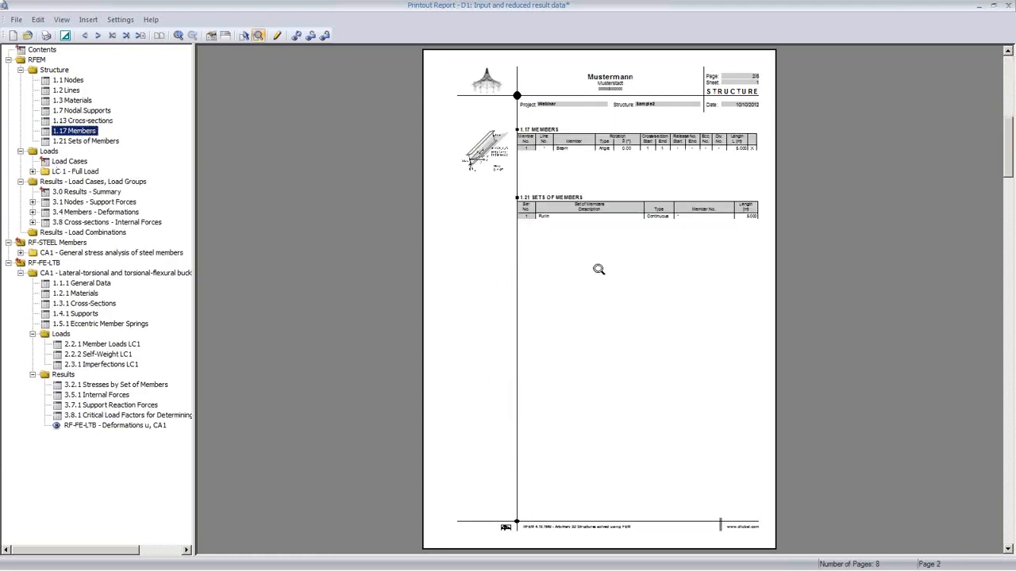
left_click(585, 234)
left_click(514, 180)
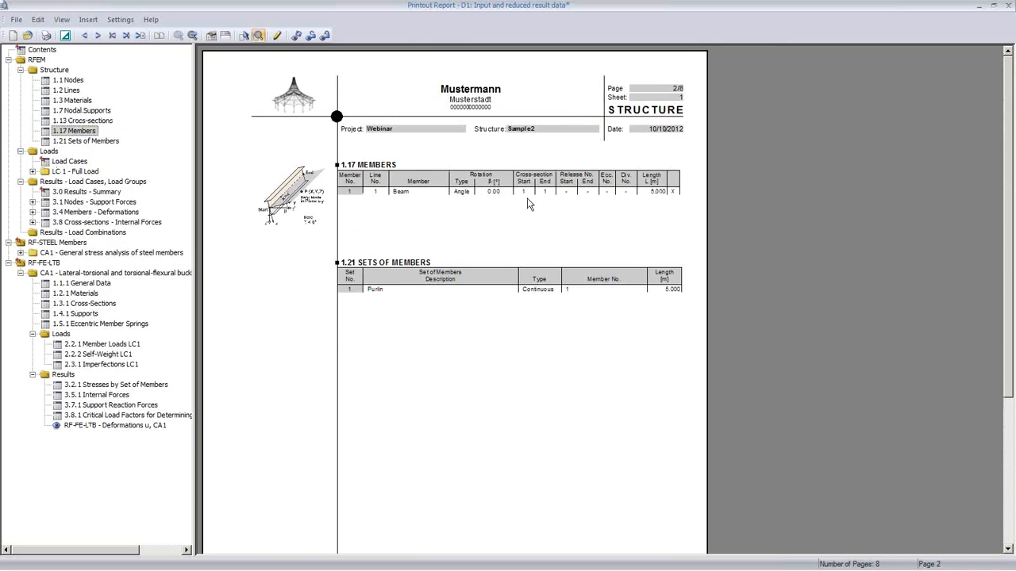
left_click(91, 192)
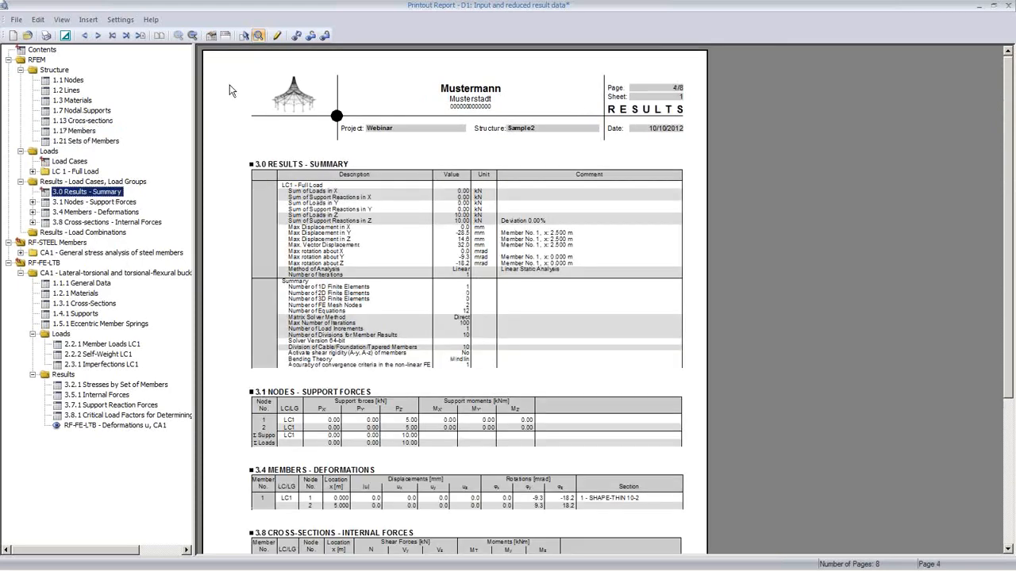
Review the report's selection settings for RFEM loads, LC/LG results and global contents, and accept them.
left_click(211, 35)
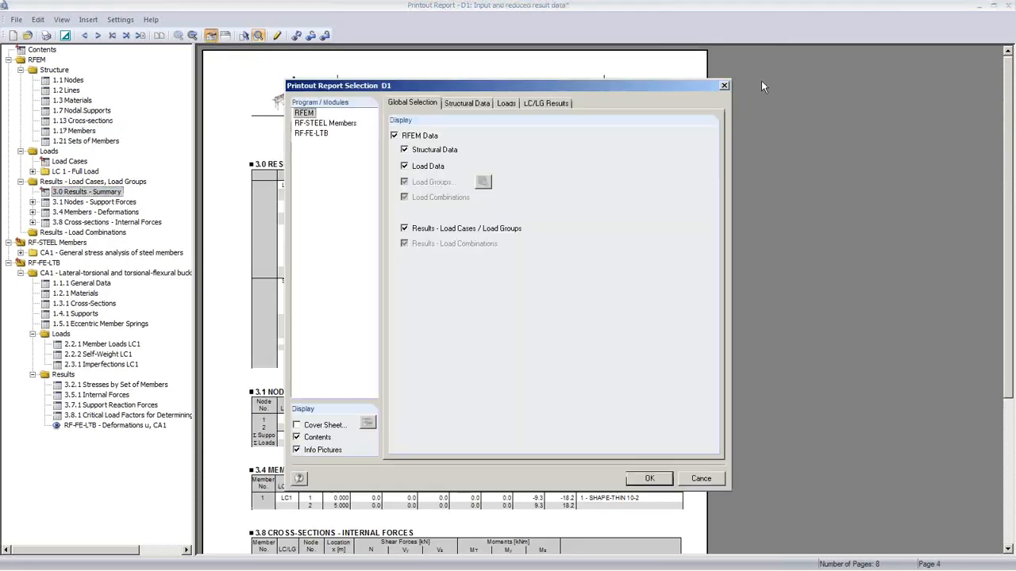
left_click(507, 103)
left_click(551, 102)
left_click(411, 103)
left_click(649, 478)
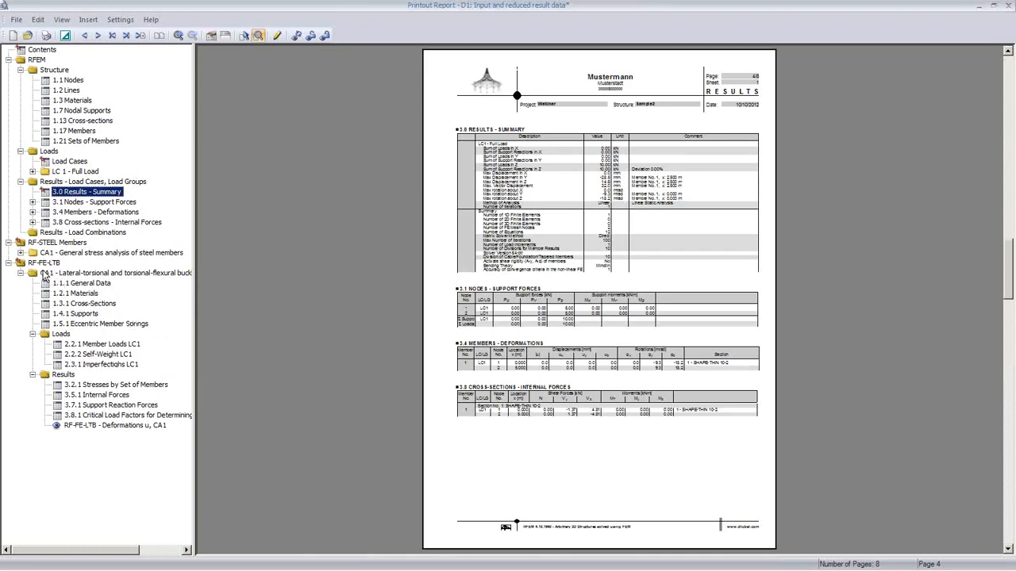
Examine the RF-FE-LTB input, internal forces and critical load factor chapters, and close the printout report with its changes accepted.
left_click(77, 295)
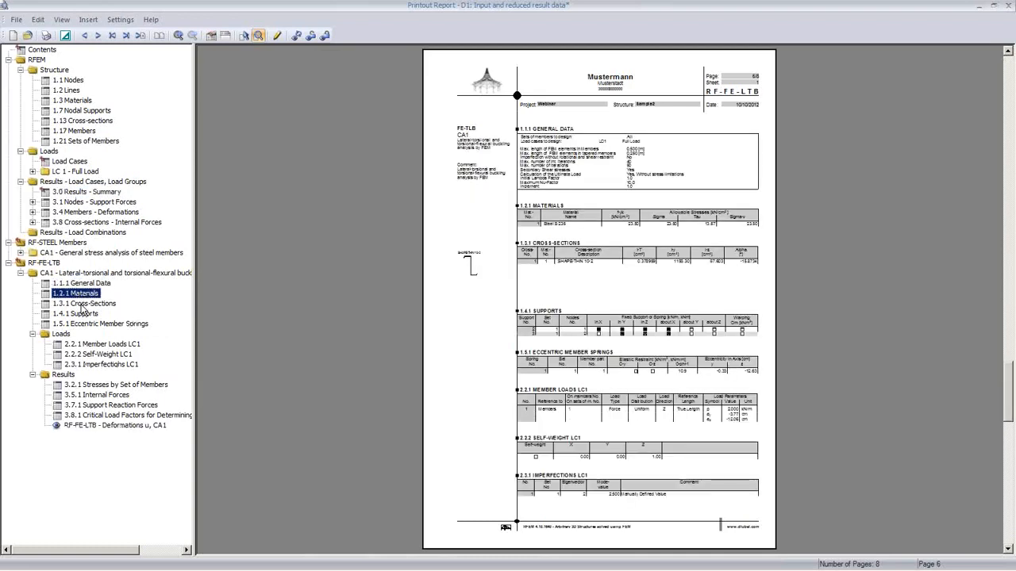
left_click(81, 304)
left_click(588, 306)
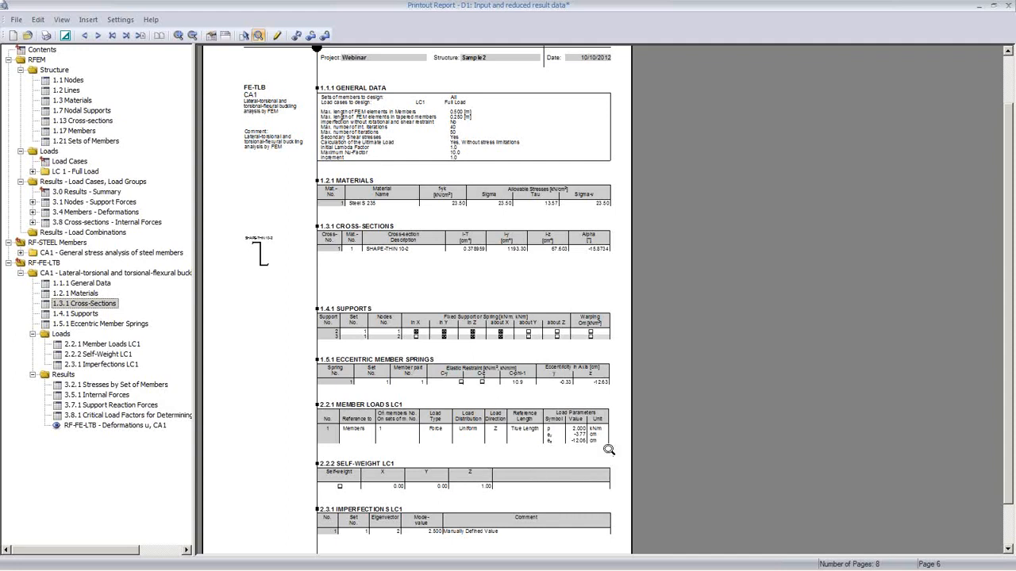
left_click(119, 416)
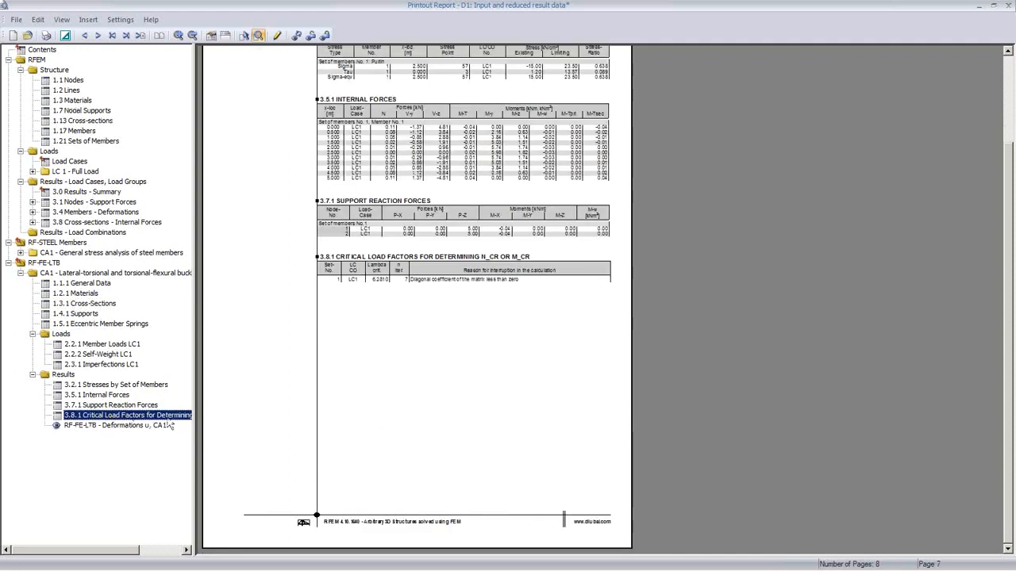
left_click(123, 396)
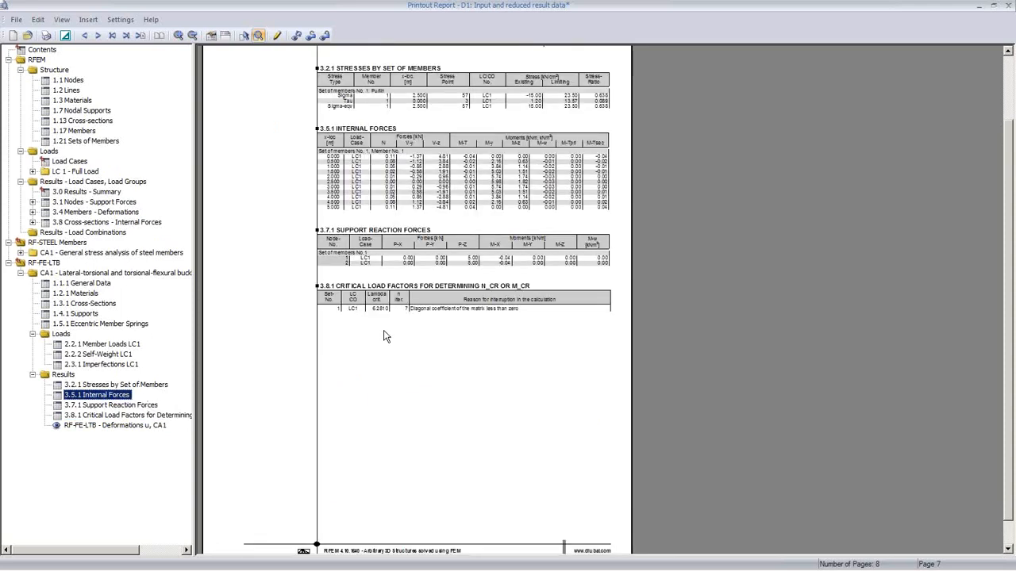
left_click(1008, 6)
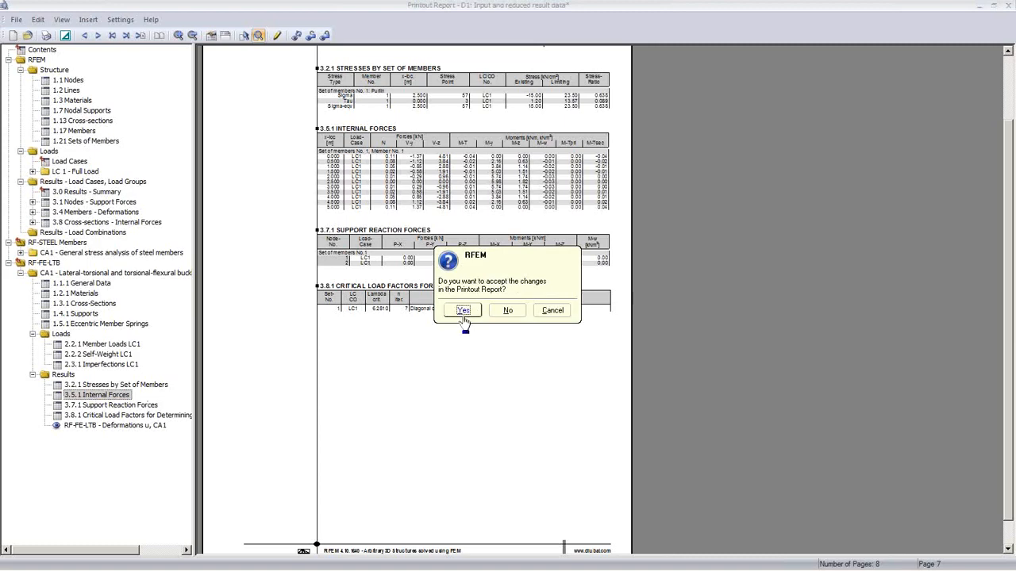
left_click(464, 310)
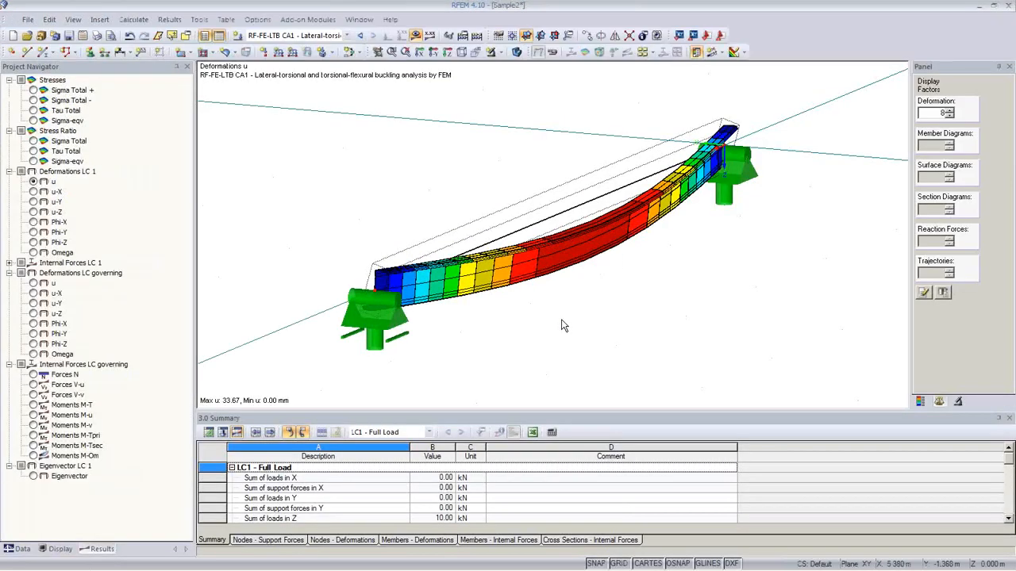
Open the result diagrams of the purlin member and show the Sigma-eqv stresses together with the LC 1 deformations u.
right_click(544, 228)
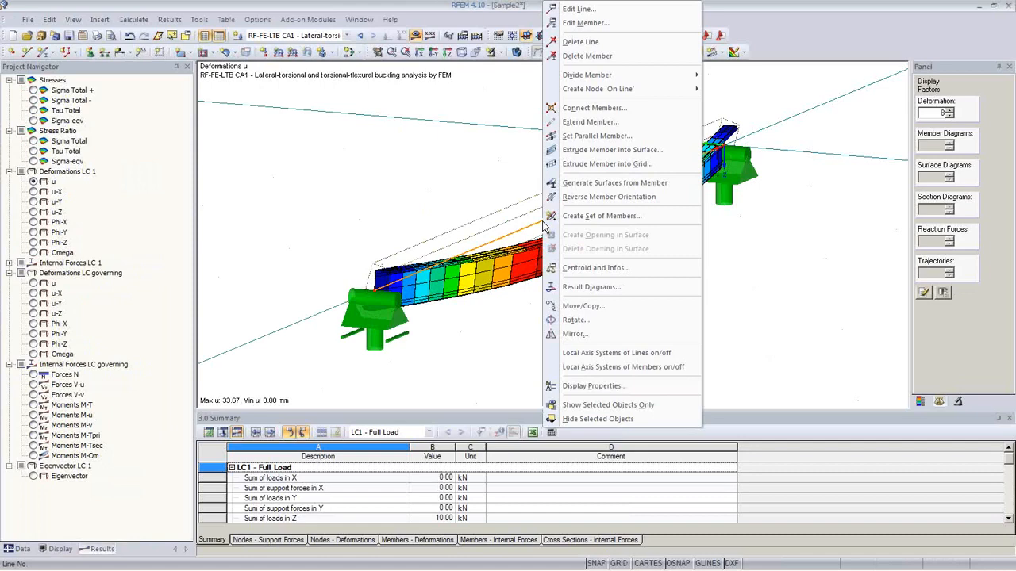
left_click(576, 287)
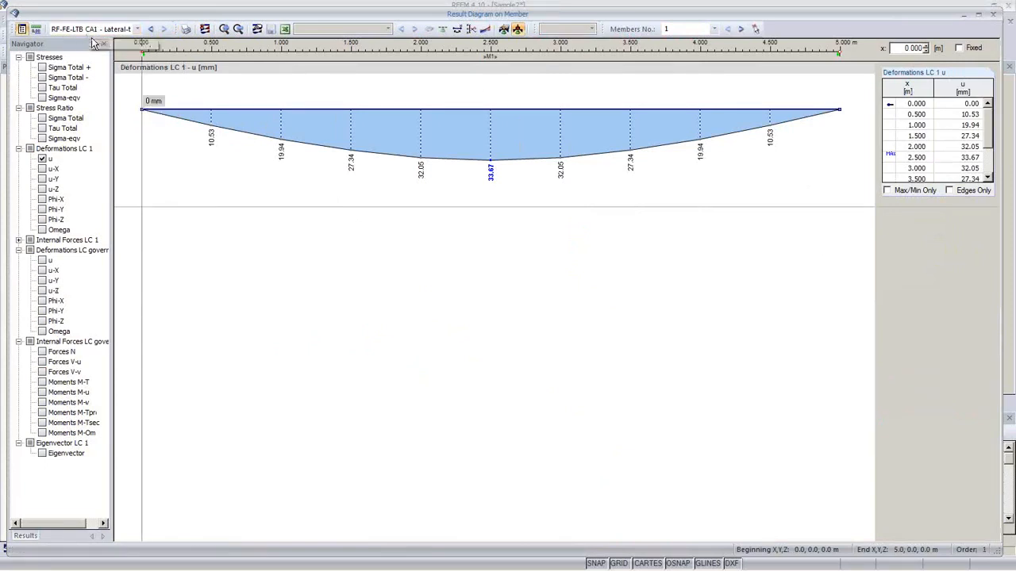
left_click(42, 158)
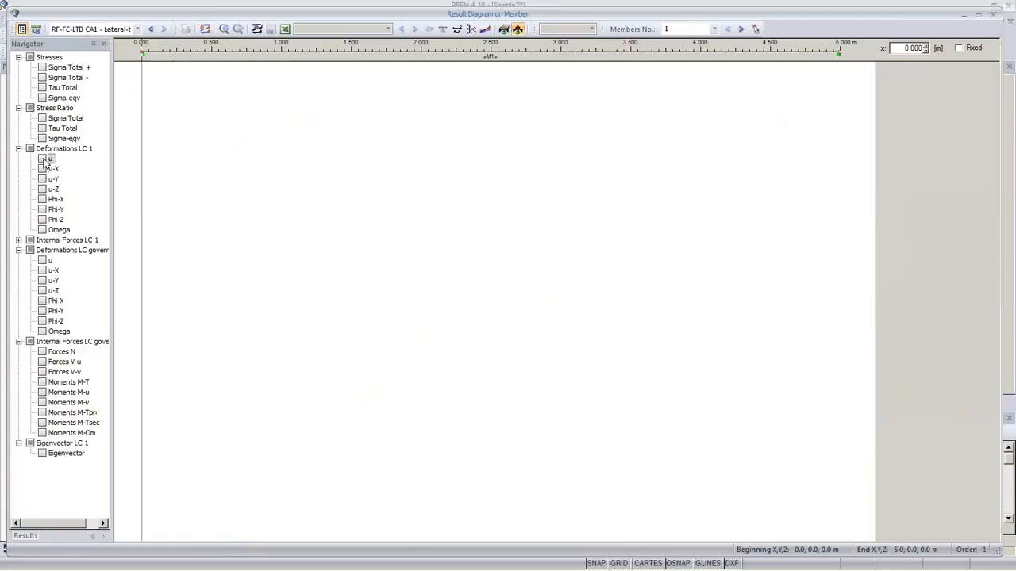
left_click(42, 97)
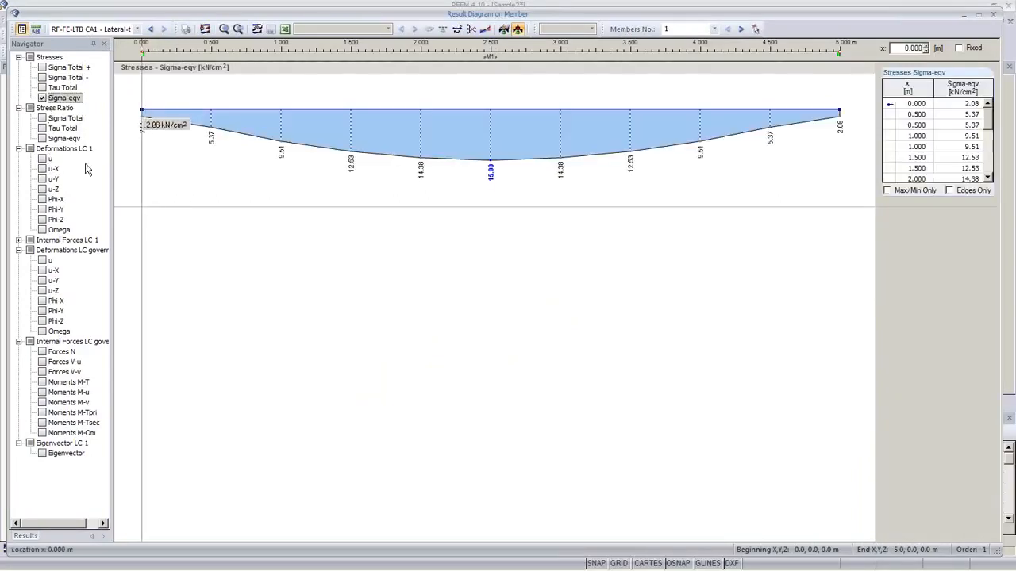
left_click(42, 159)
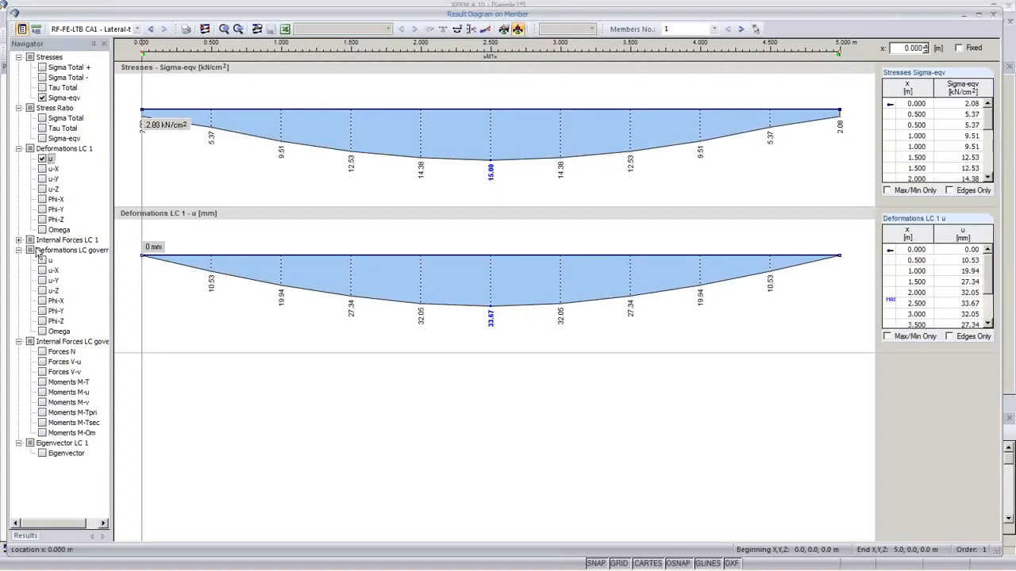
Add the LC 1 internal force diagrams for Forces N, V-u and V-v to the member's result diagrams.
left_click(19, 240)
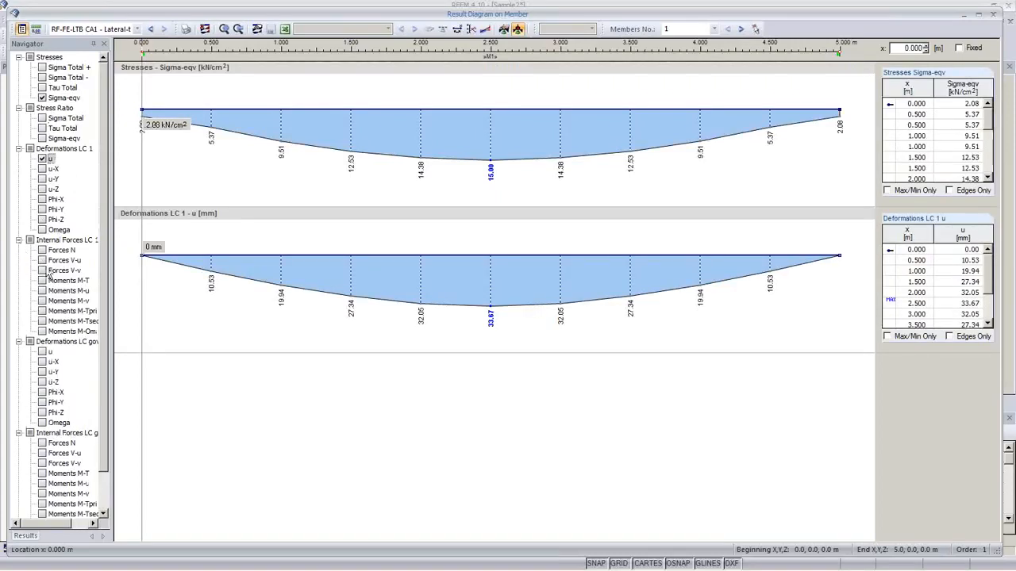
left_click(42, 250)
left_click(42, 261)
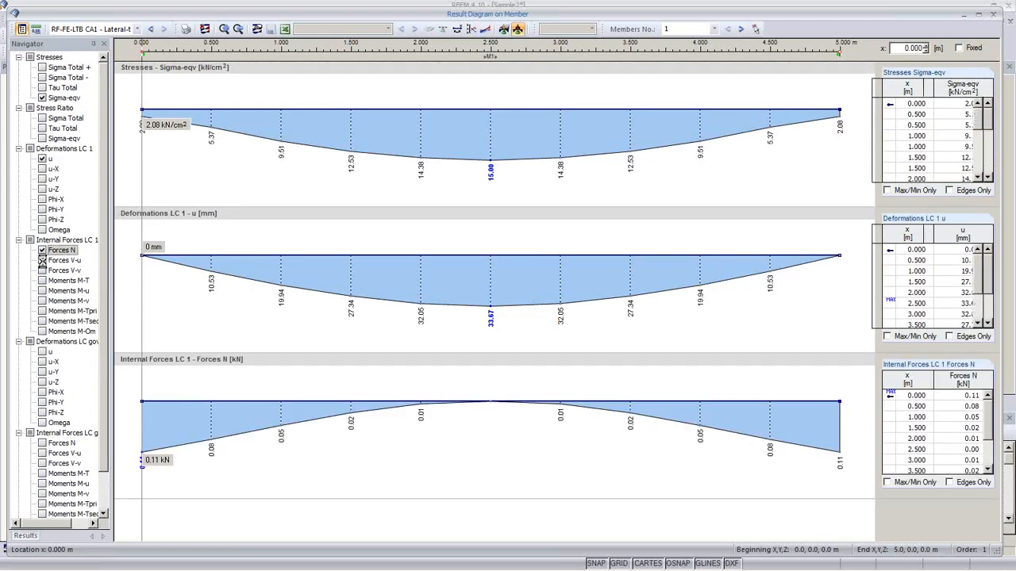
left_click(42, 270)
Add the LC 1 diagrams for Moments M-T, M-u, M-v, M-Tpri, M-Tsec and M-Om and look through them.
left_click(42, 281)
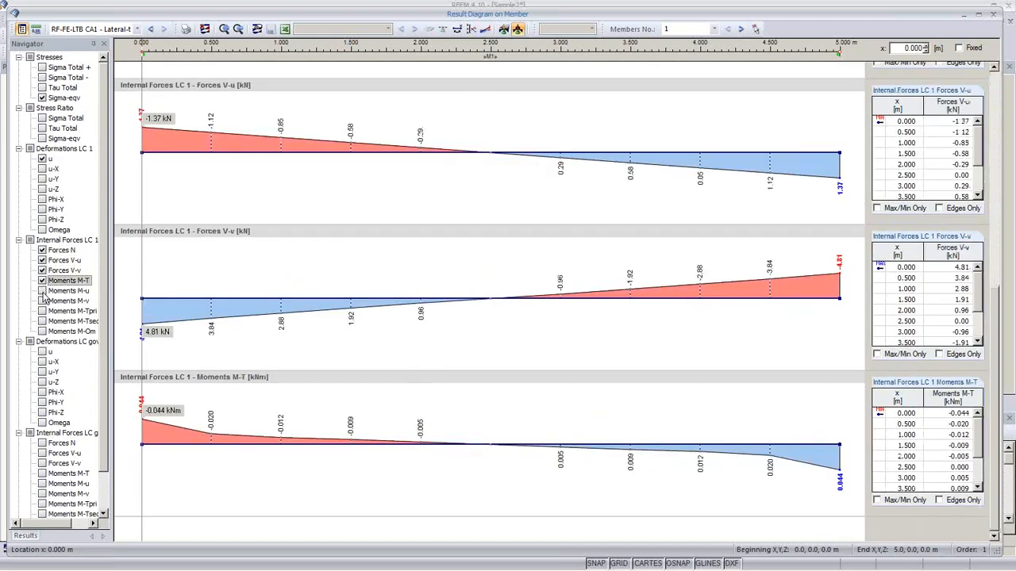
left_click(42, 291)
left_click(42, 301)
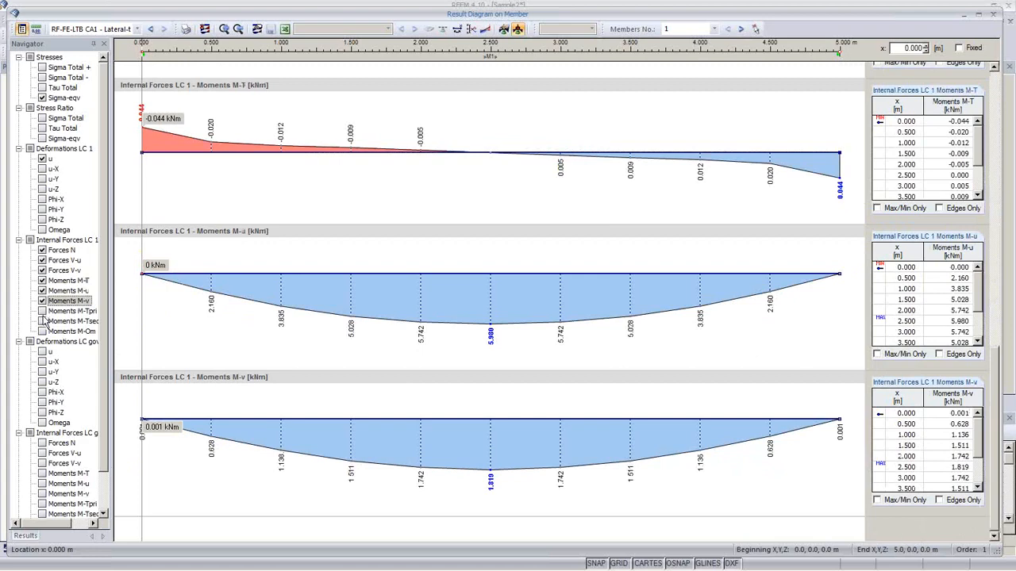
left_click(42, 311)
left_click(42, 321)
left_click(42, 330)
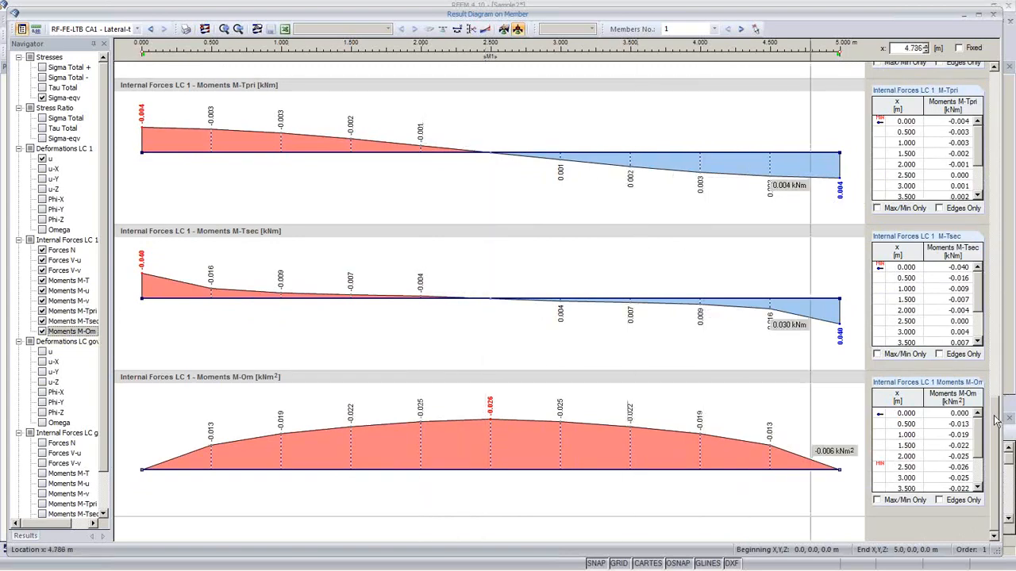
left_click_drag(996, 417, 1001, 321)
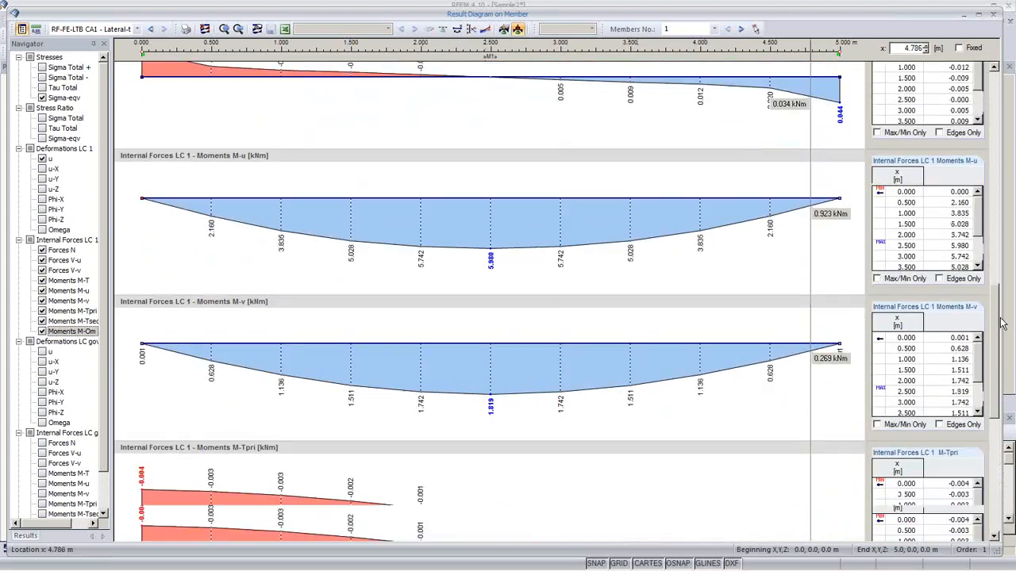
Send the member's result diagrams to printout report D1 using the whole page height, and show the report.
left_click(185, 28)
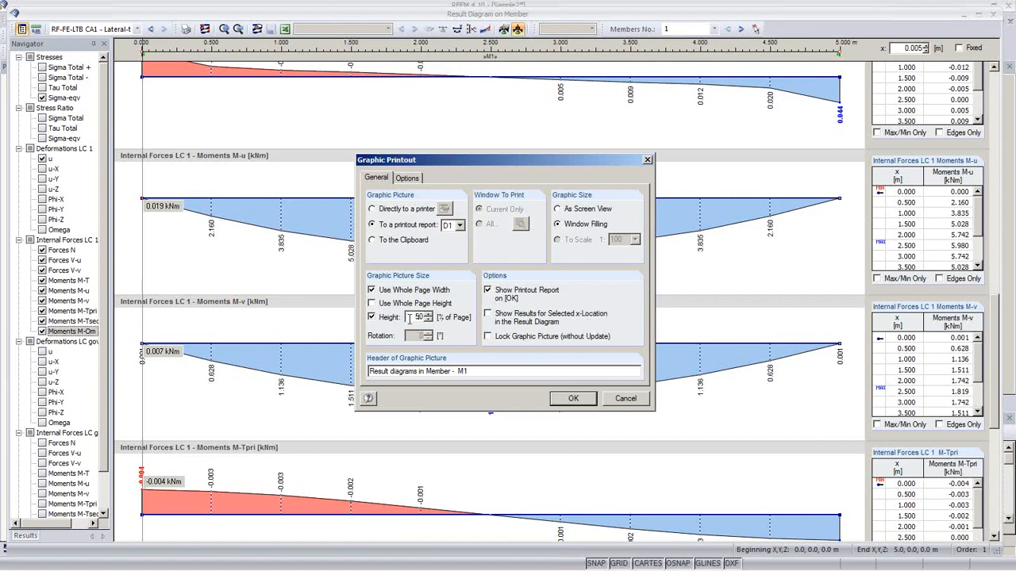
left_click(371, 304)
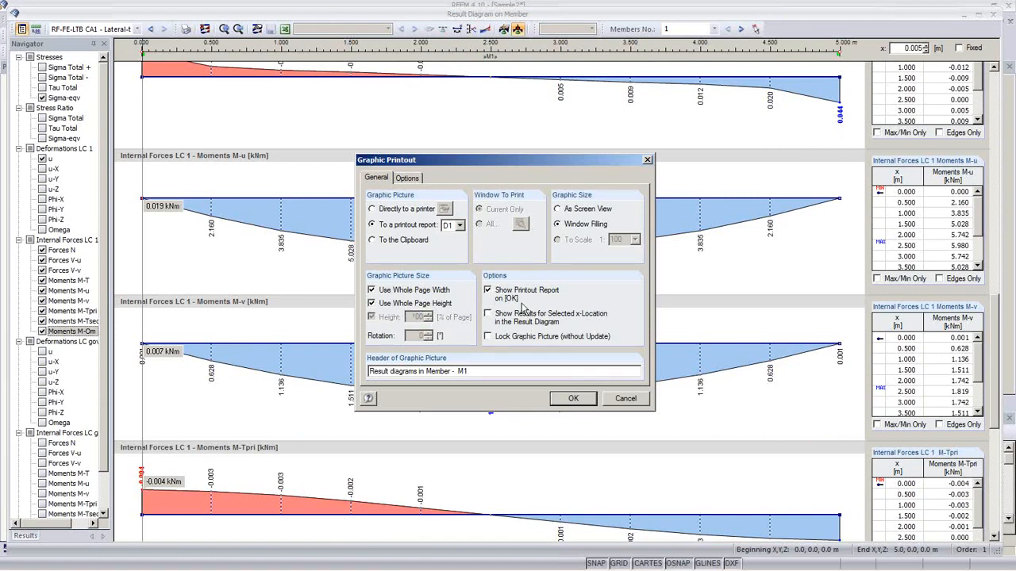
left_click(571, 398)
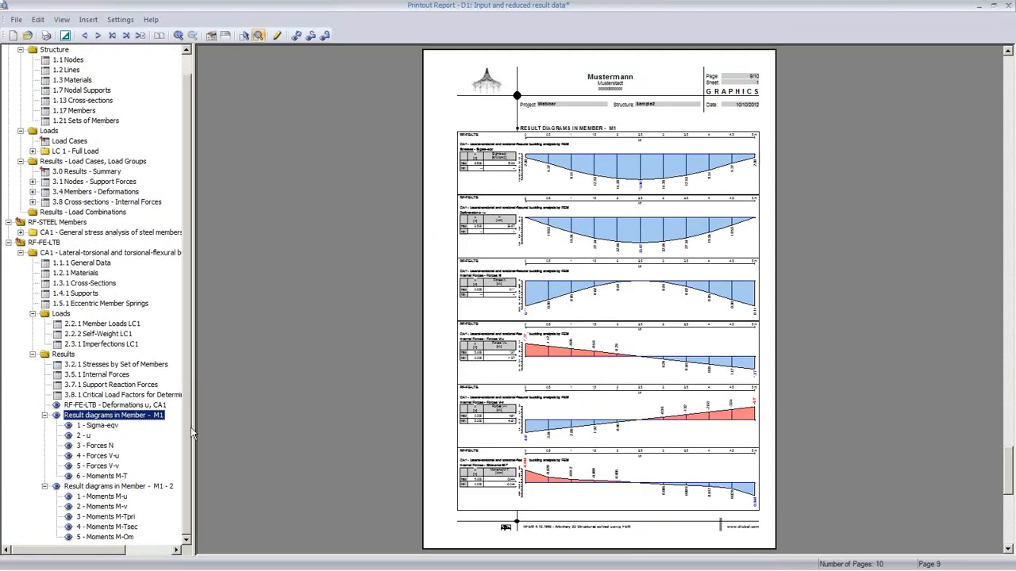
Examine the report's Forces N and Moments M-u diagram pages, and close the report and the member result diagrams.
left_click(96, 446)
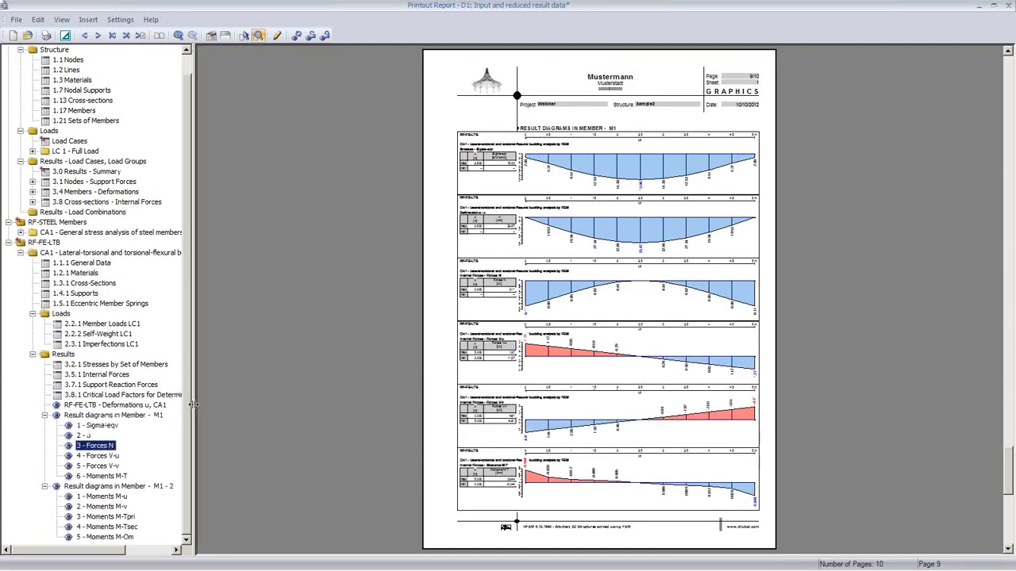
left_click(101, 496)
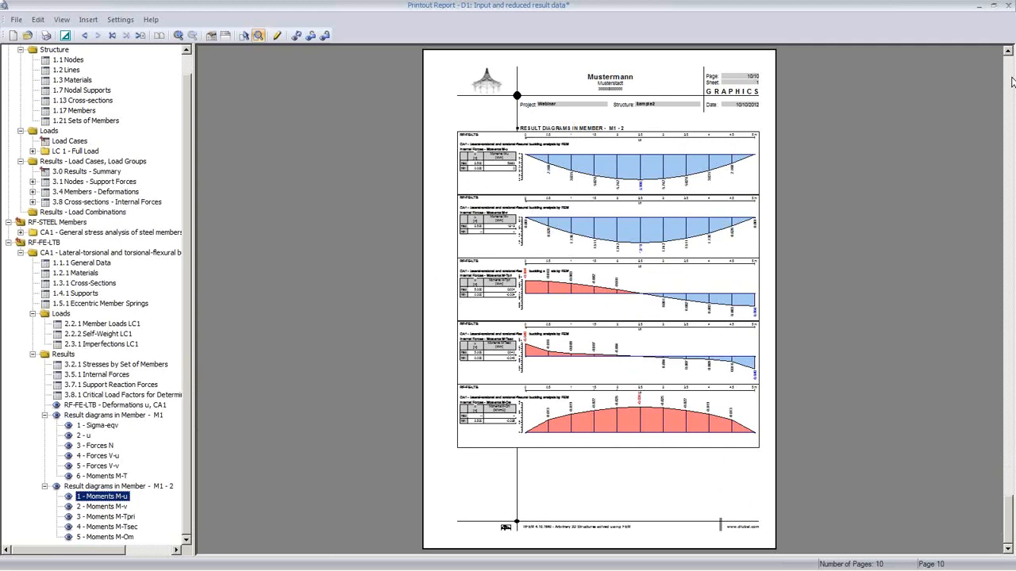
left_click(1011, 7)
left_click(467, 312)
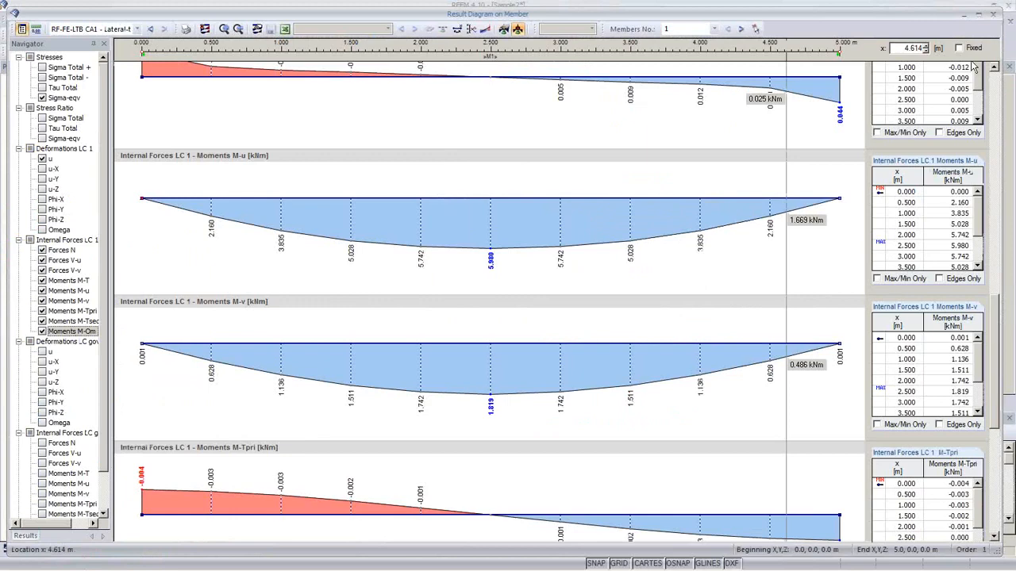
left_click(993, 14)
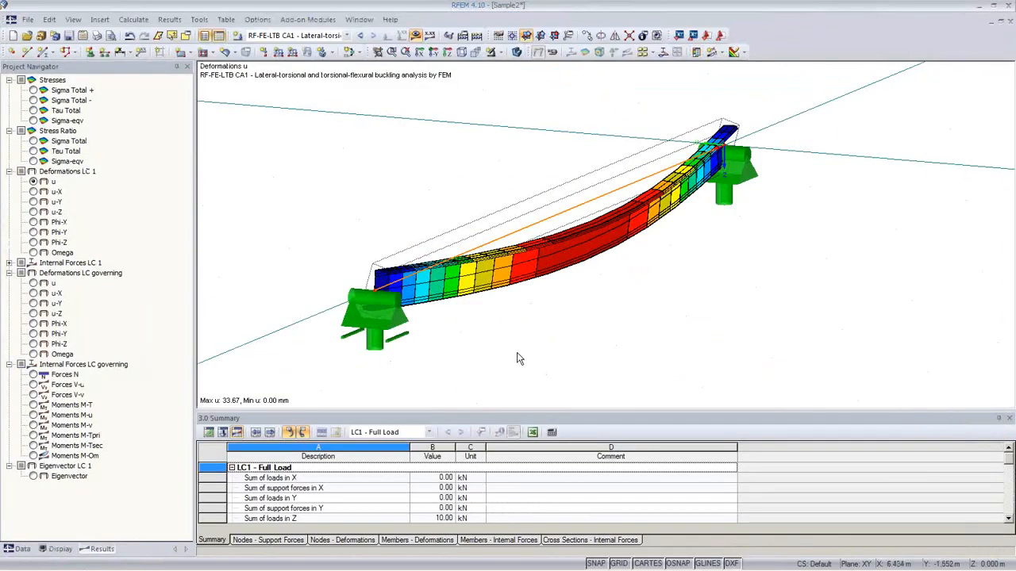
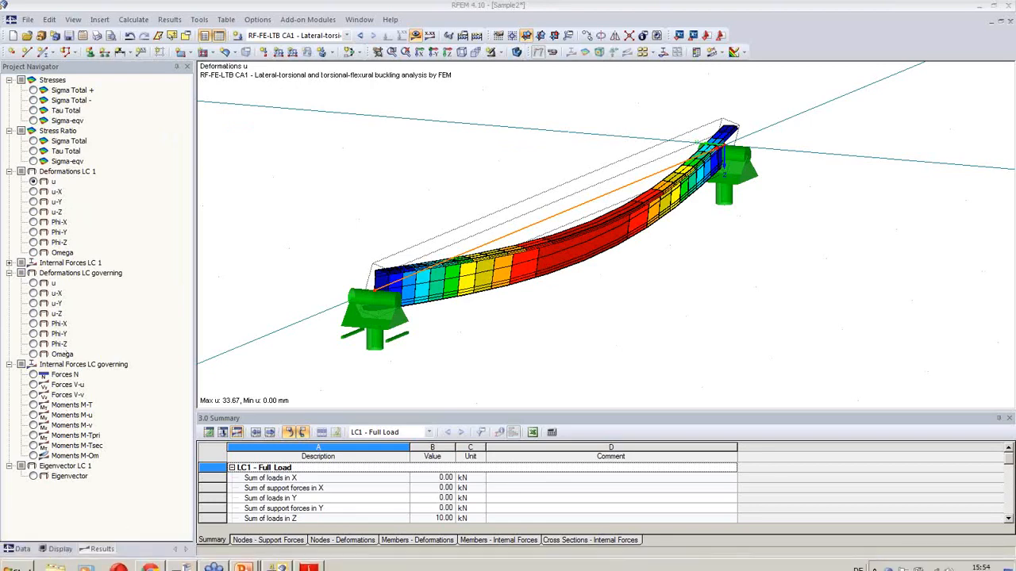
Switch to SHAPE-THIN, hide the results of cross-section 10-2 and close its floating section properties table.
mouse_move(277, 565)
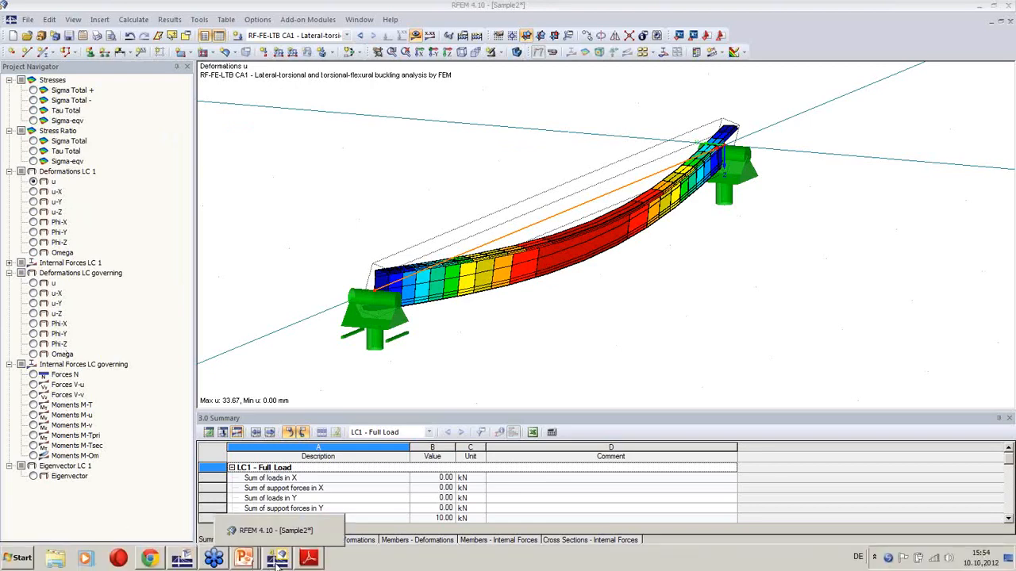
mouse_move(176, 562)
left_click(183, 561)
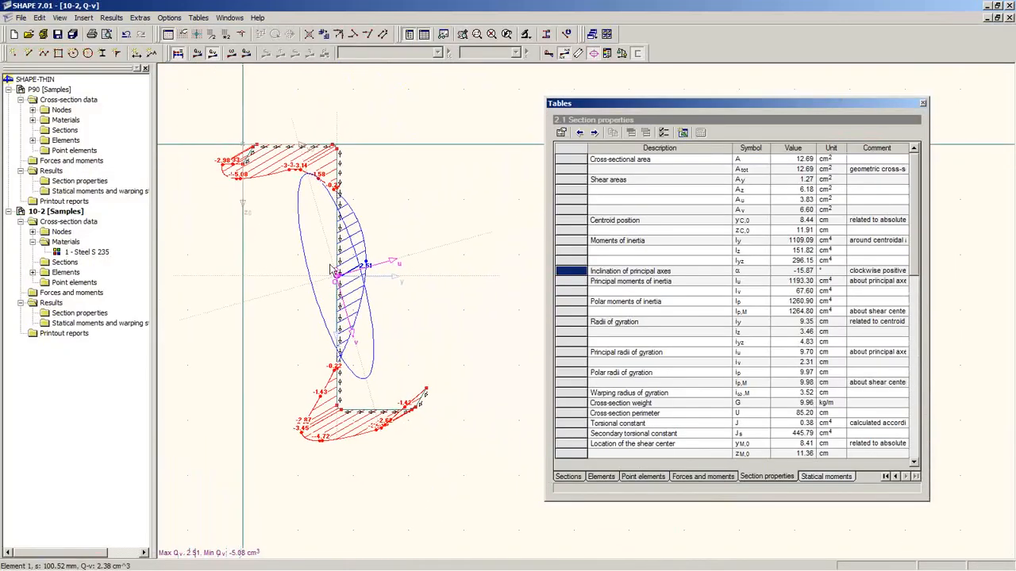
left_click(178, 53)
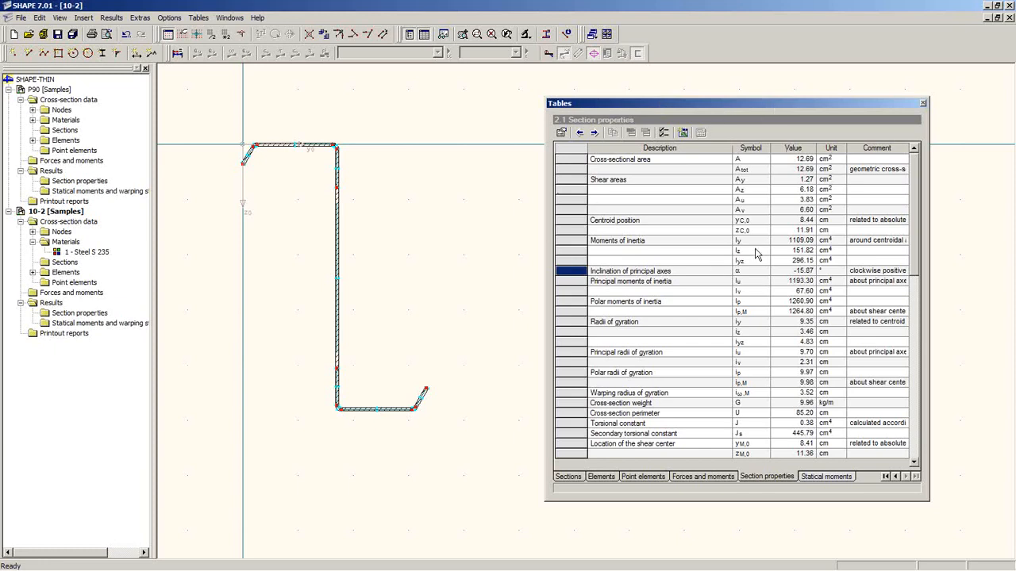
key("alt+Tab")
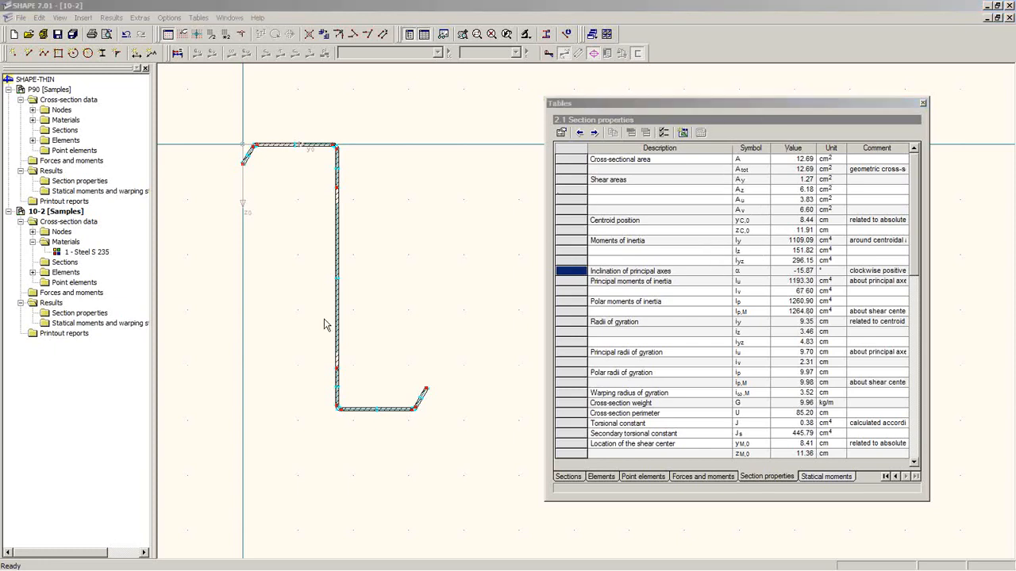
middle_click_drag(418, 294, 396, 280)
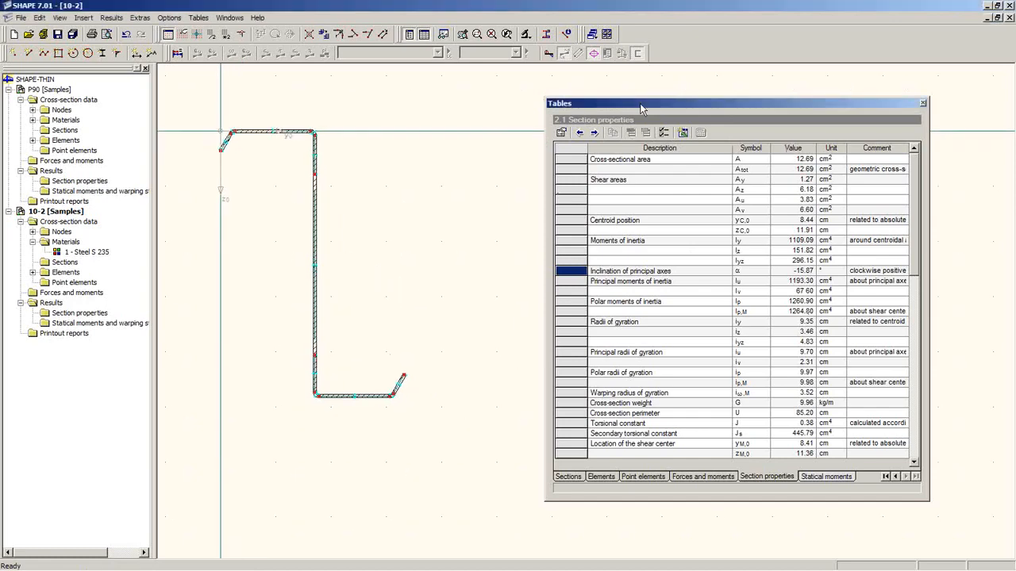
left_click_drag(640, 108, 416, 161)
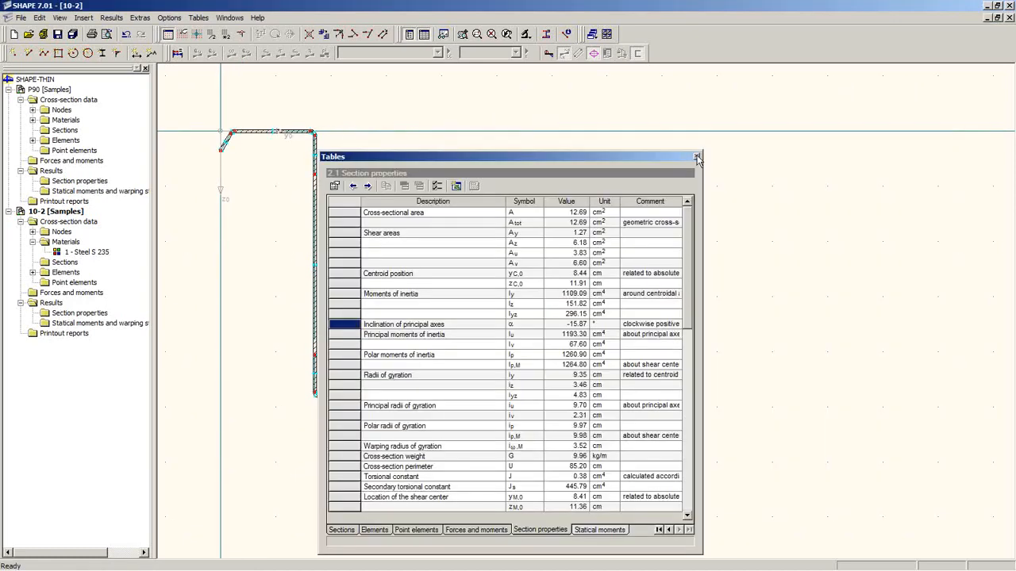
left_click(697, 157)
middle_click_drag(384, 294, 453, 288)
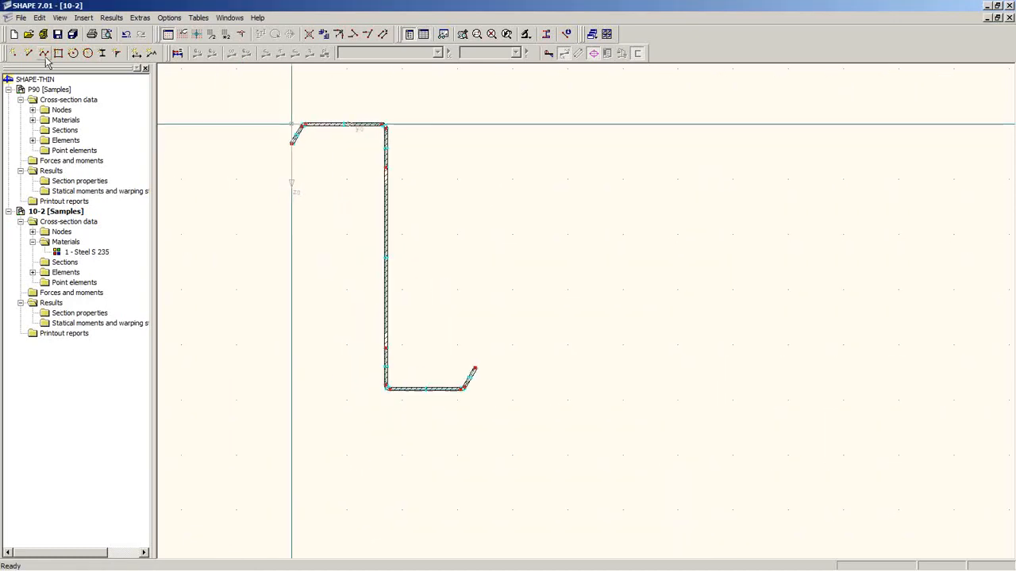
Activate the limiting c/t check according to DIN 18800 in section 10-2's general data, reviewing the c/t Parts and Details settings.
right_click(44, 214)
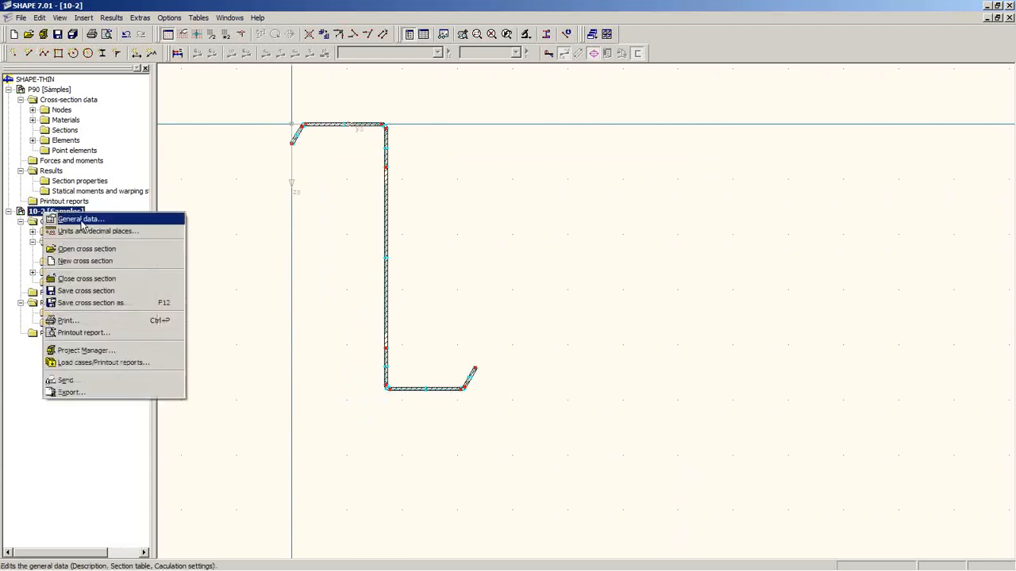
left_click(82, 219)
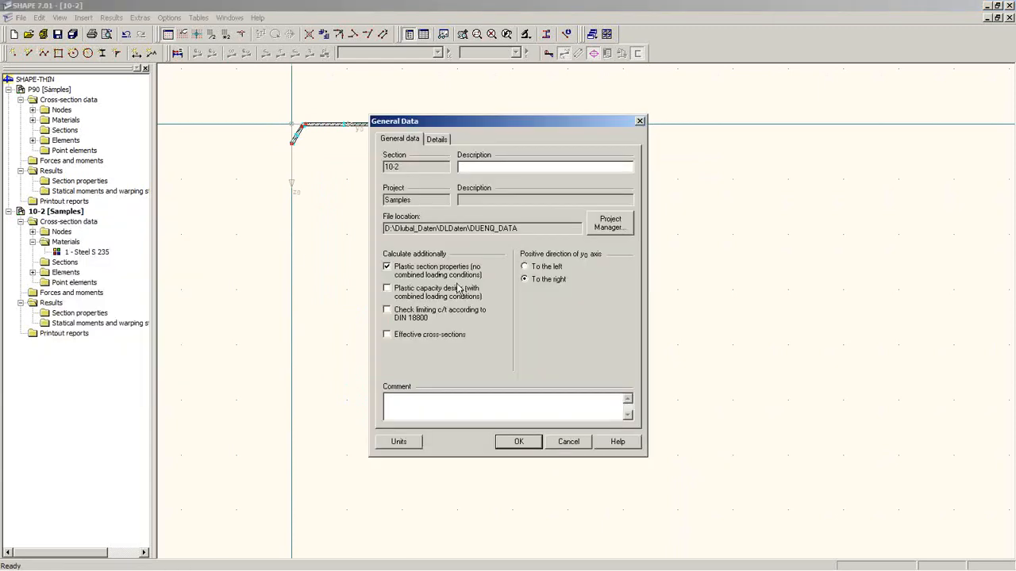
left_click(397, 316)
left_click(468, 140)
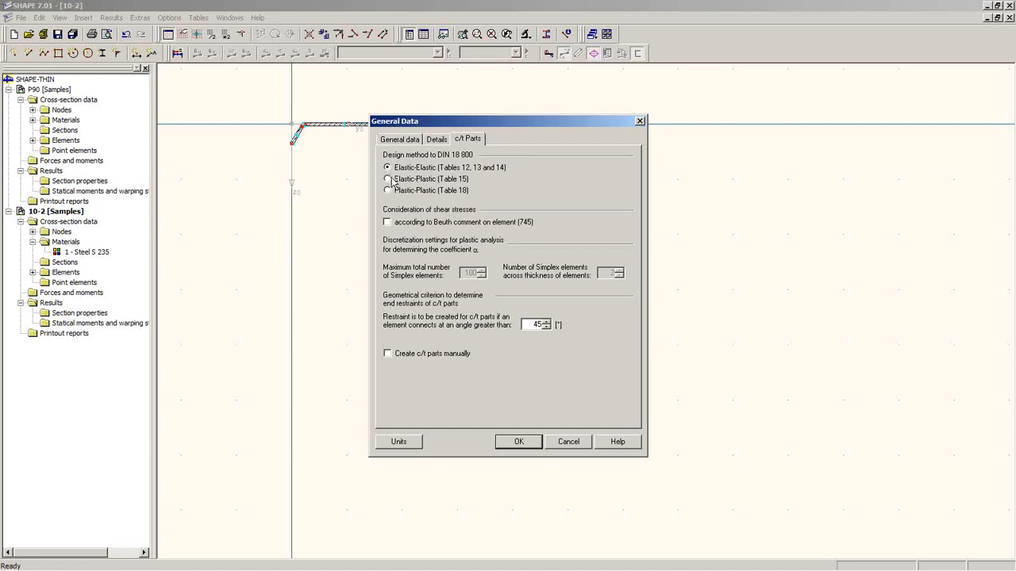
left_click(436, 139)
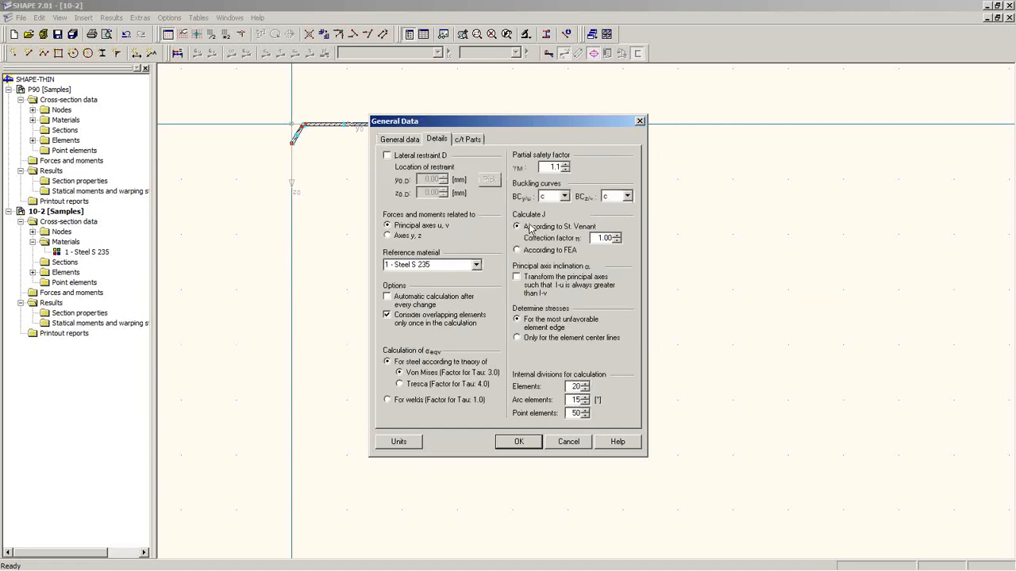
left_click(401, 142)
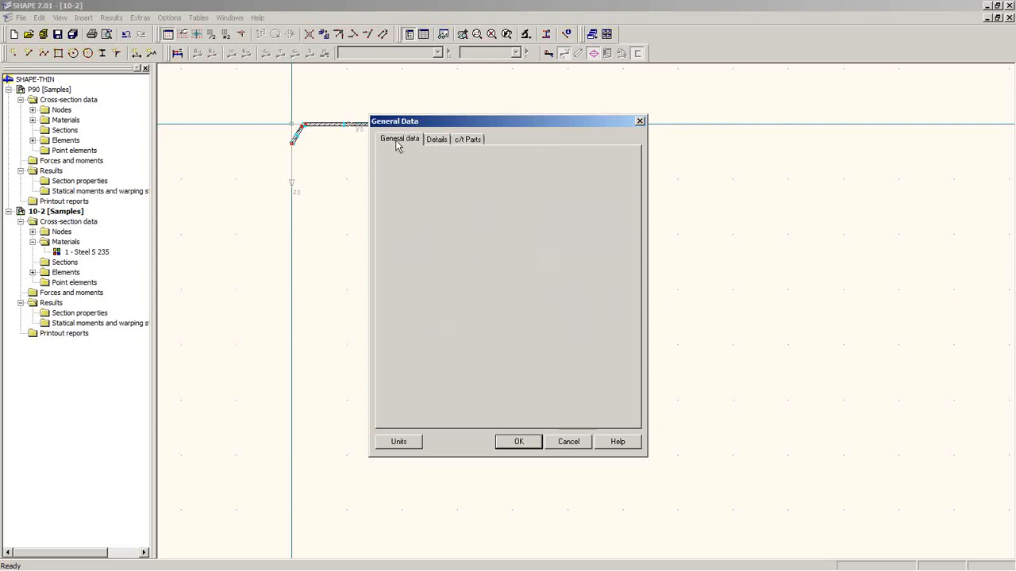
left_click(521, 443)
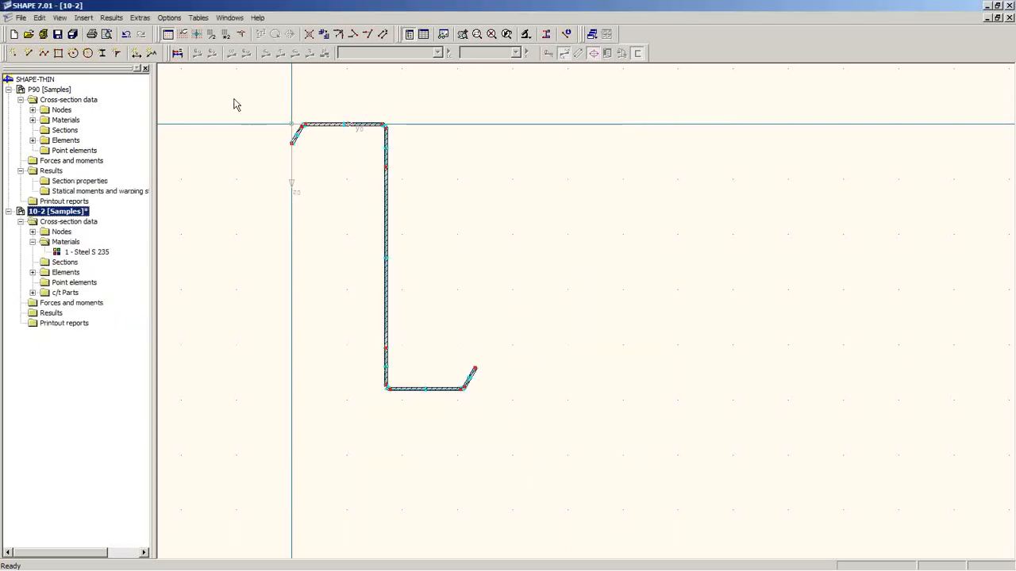
Calculate cross-section 10-2 again and show its section properties table docked below the drawing.
left_click(178, 52)
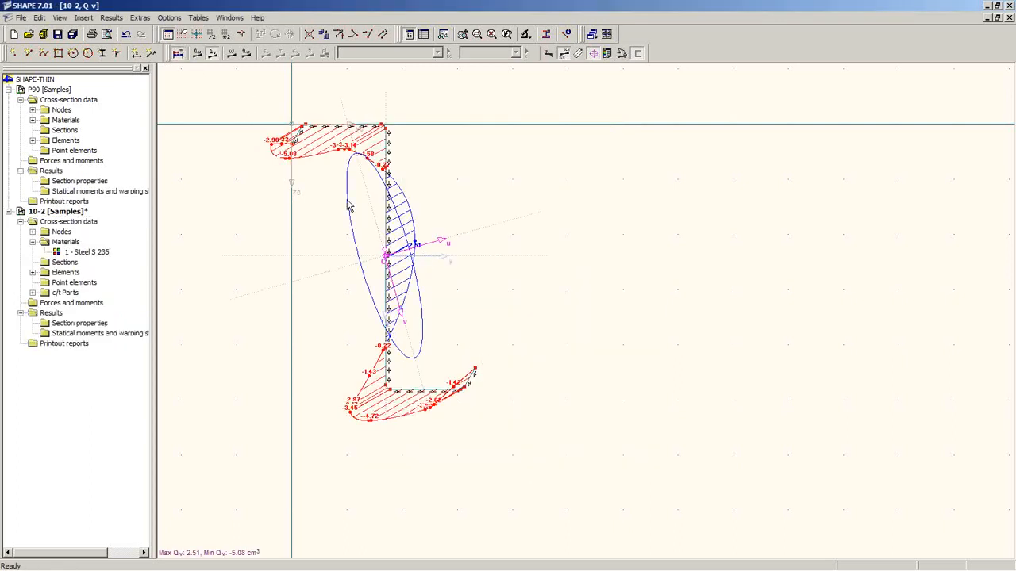
left_click(423, 33)
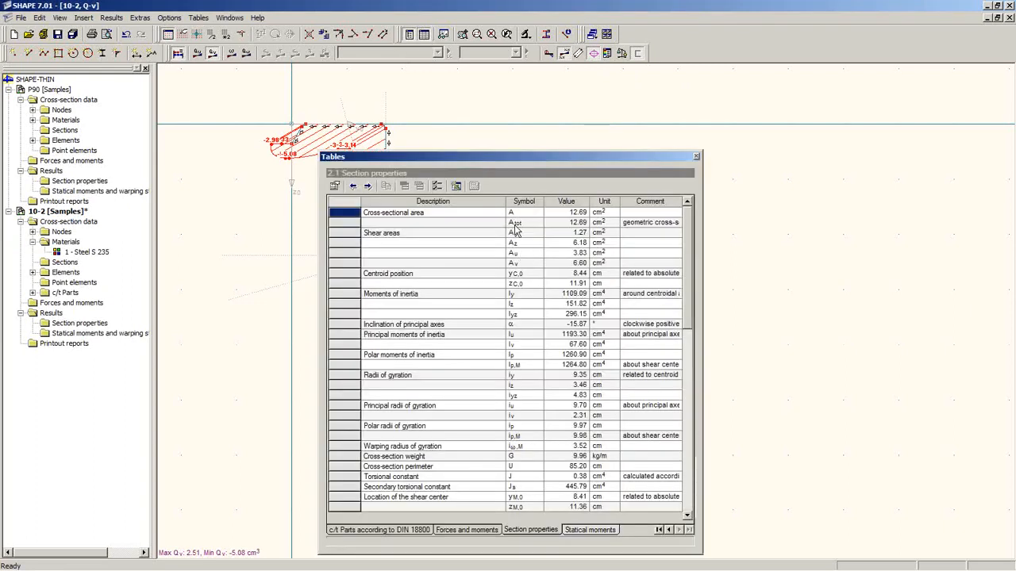
double_click(500, 158)
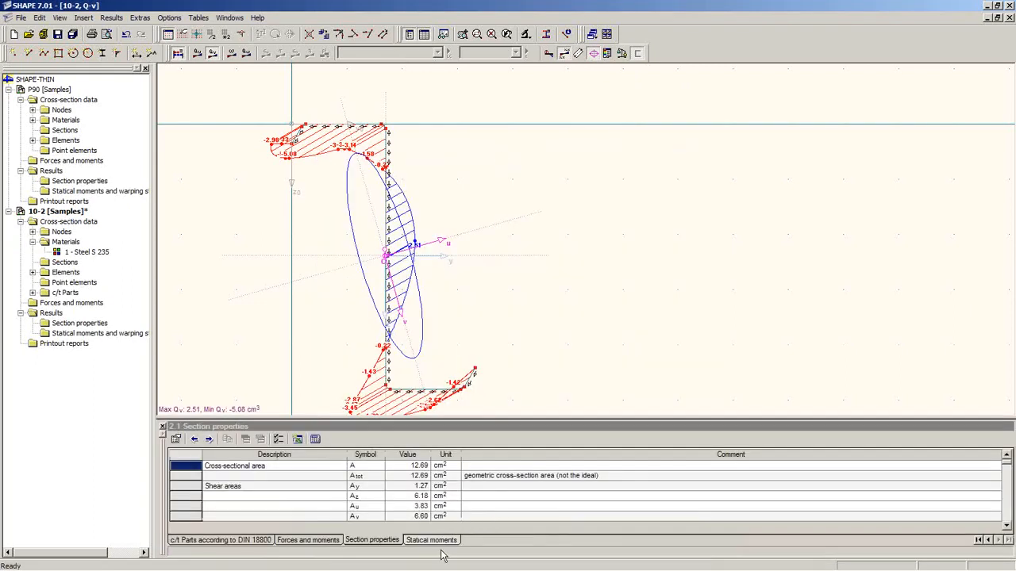
middle_click_drag(488, 317, 478, 269)
scroll(480, 270, "up", 1)
scroll(481, 275, "down", 2)
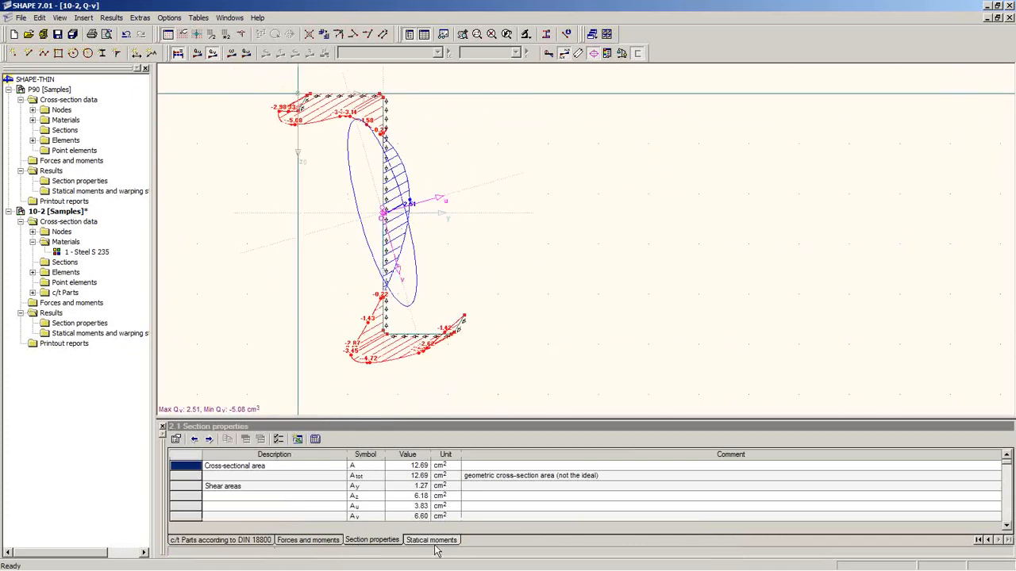
Define forces for location 1 of section 10-2 at x 0 mm: axial force N -5 kN and bending moment M-u 5 kNm.
left_click(321, 543)
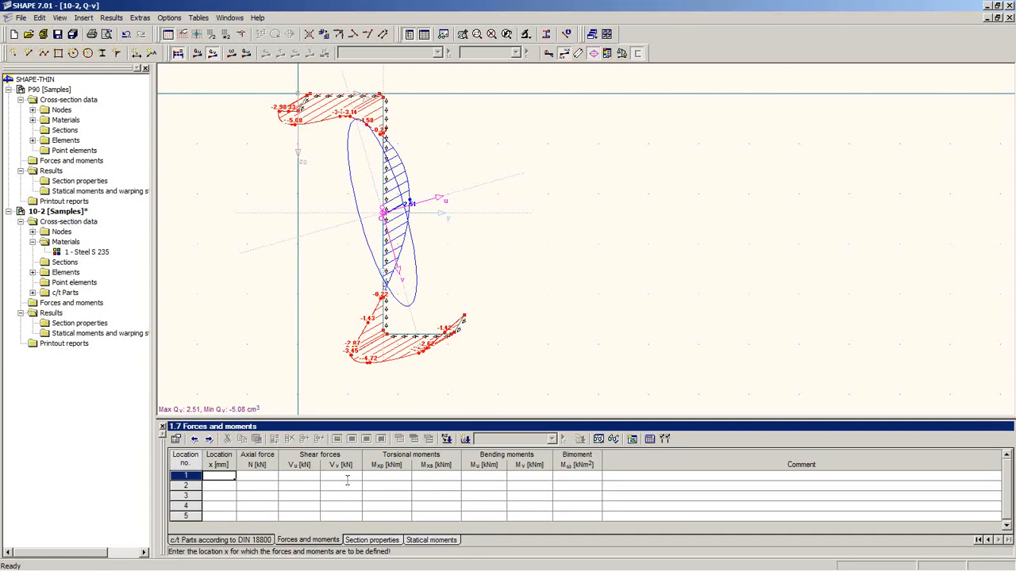
key("Tab")
key("Tab")
key("Tab")
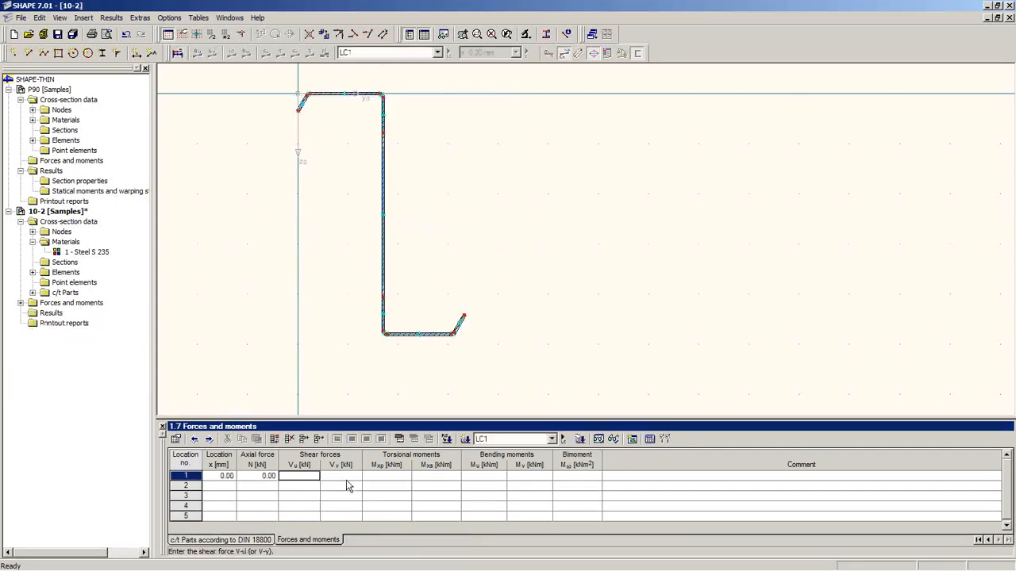
key("Tab")
key("Tab")
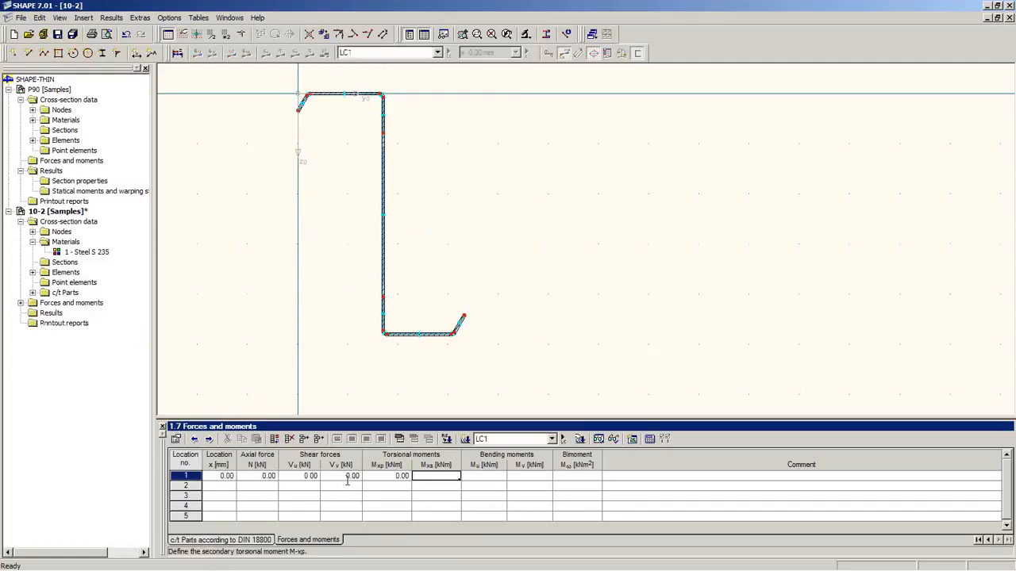
key("Tab")
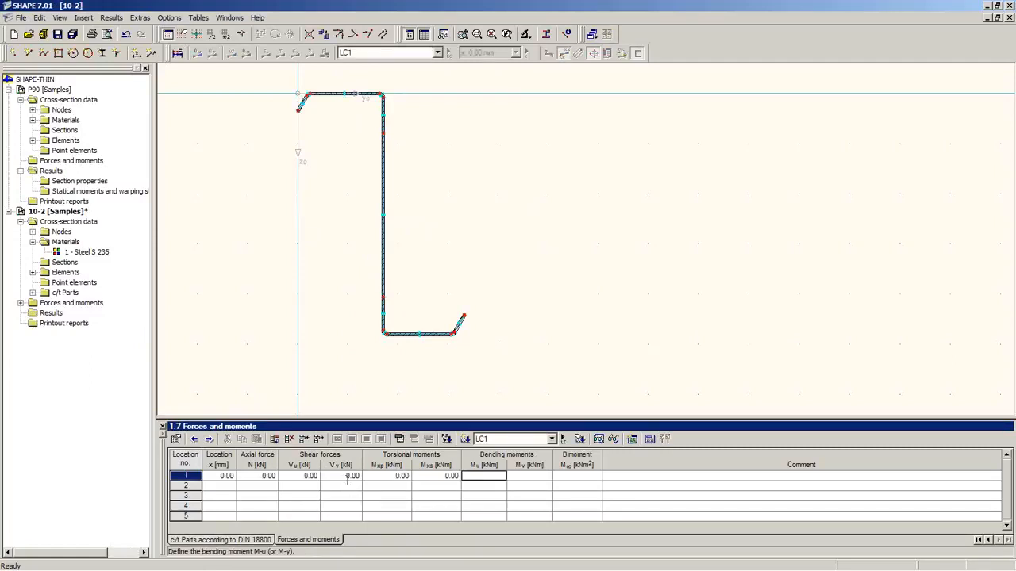
type("5")
key("Tab")
key("Tab")
key("Tab")
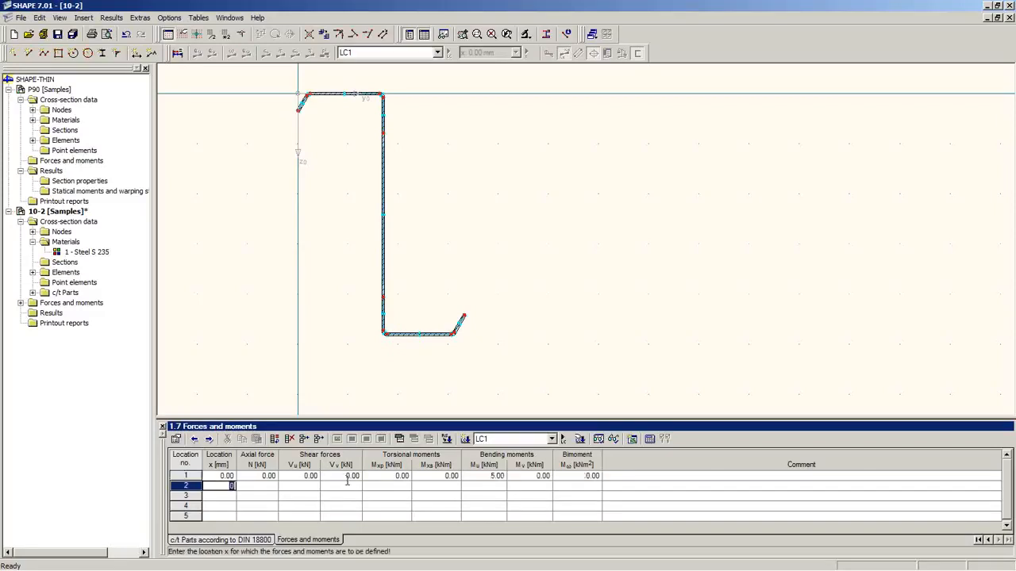
left_click(273, 476)
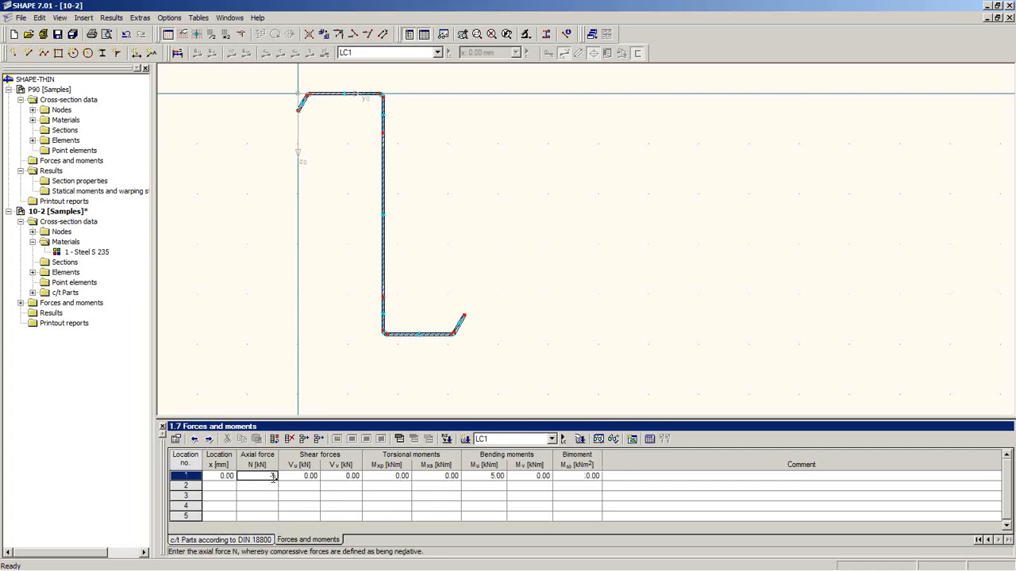
type("-5")
key("Tab")
Calculate cross-section 10-2 and examine the check of its c/t parts, enlarging the results table temporarily.
left_click(178, 53)
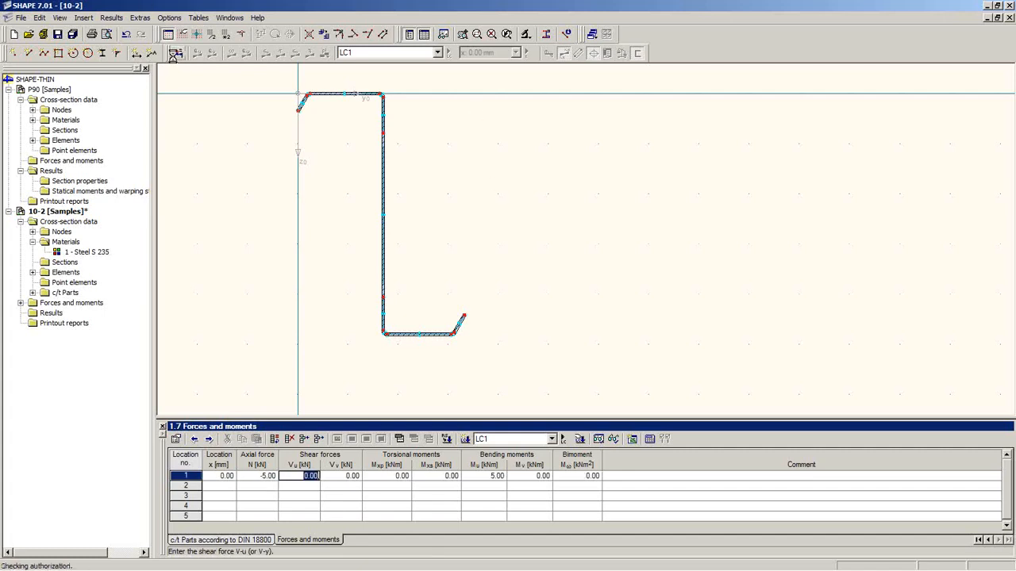
left_click(458, 542)
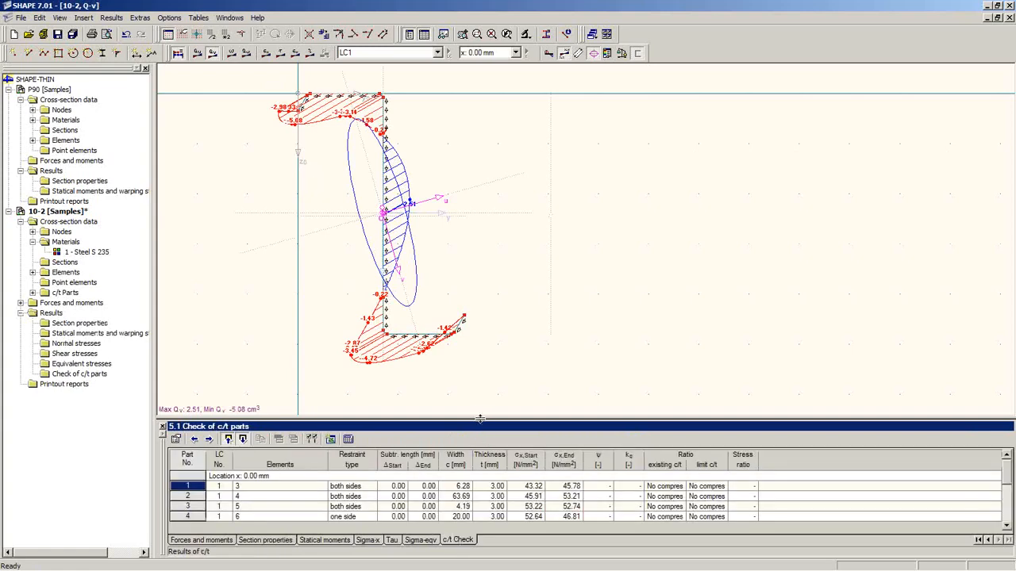
left_click_drag(479, 365, 463, 228)
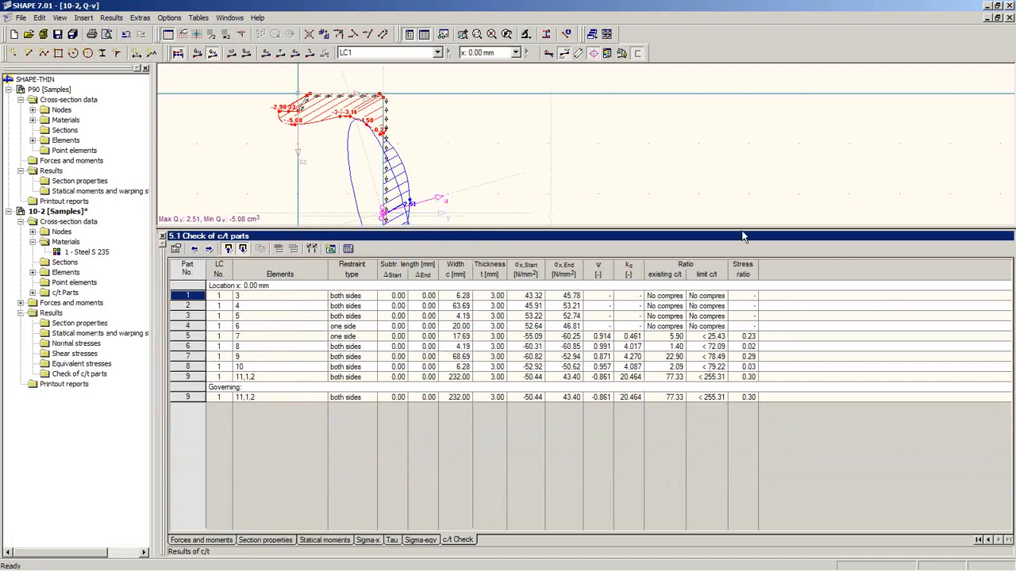
left_click(712, 347)
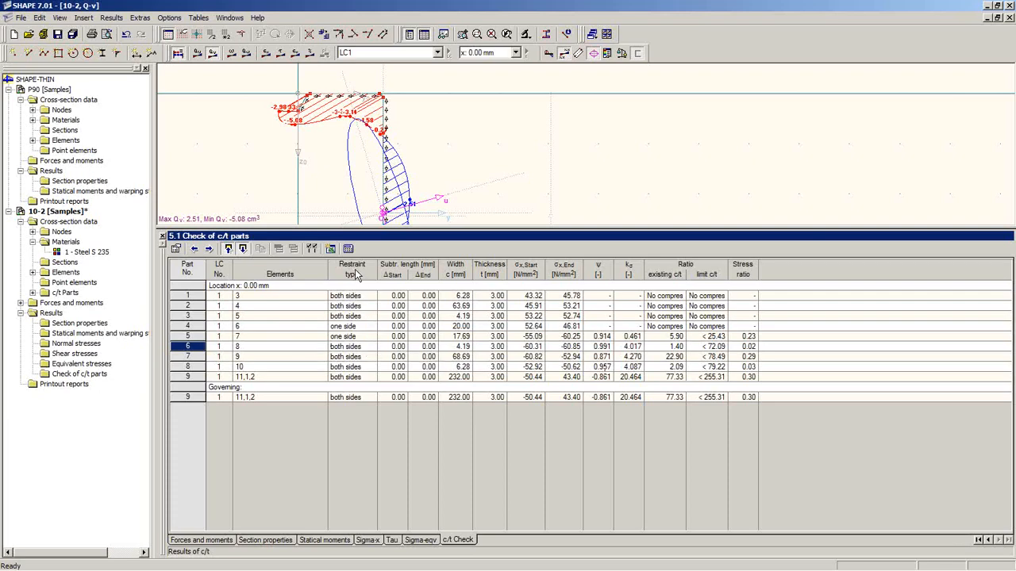
left_click(357, 300)
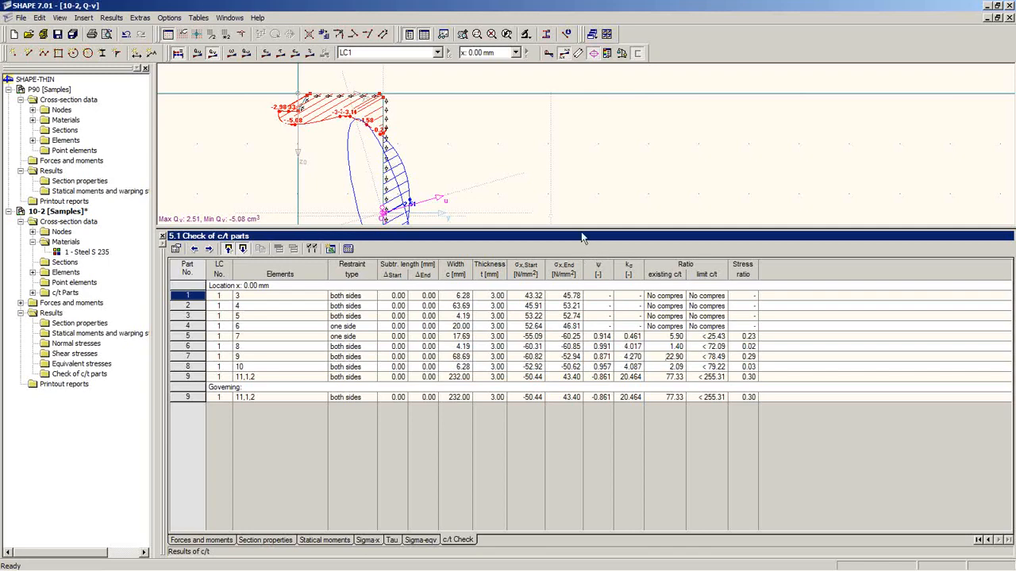
left_click_drag(581, 228, 581, 358)
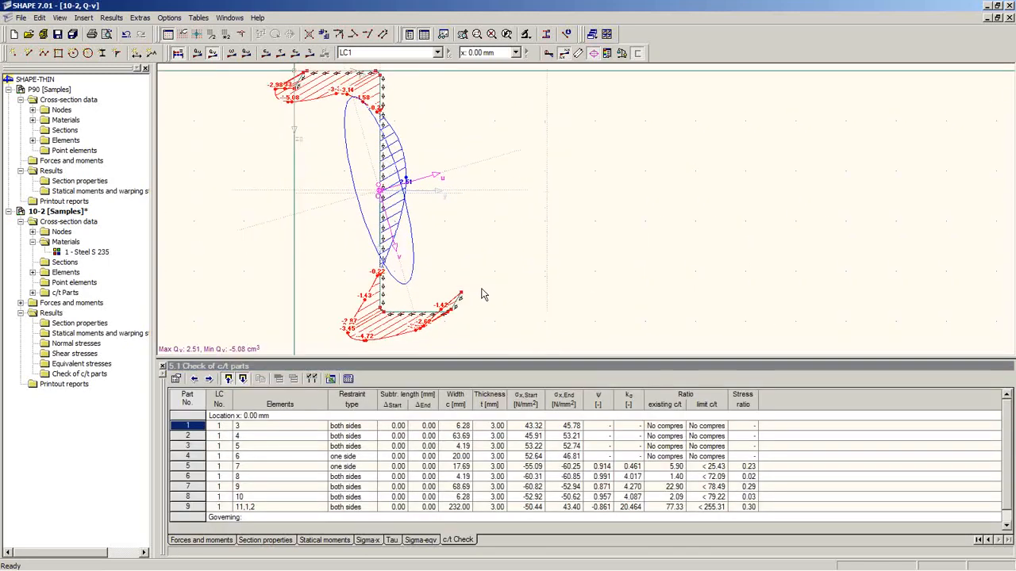
Review the plastic capacity design option and its Simplex discretization settings in section 10-2's general data, leaving the option deactivated.
right_click(51, 212)
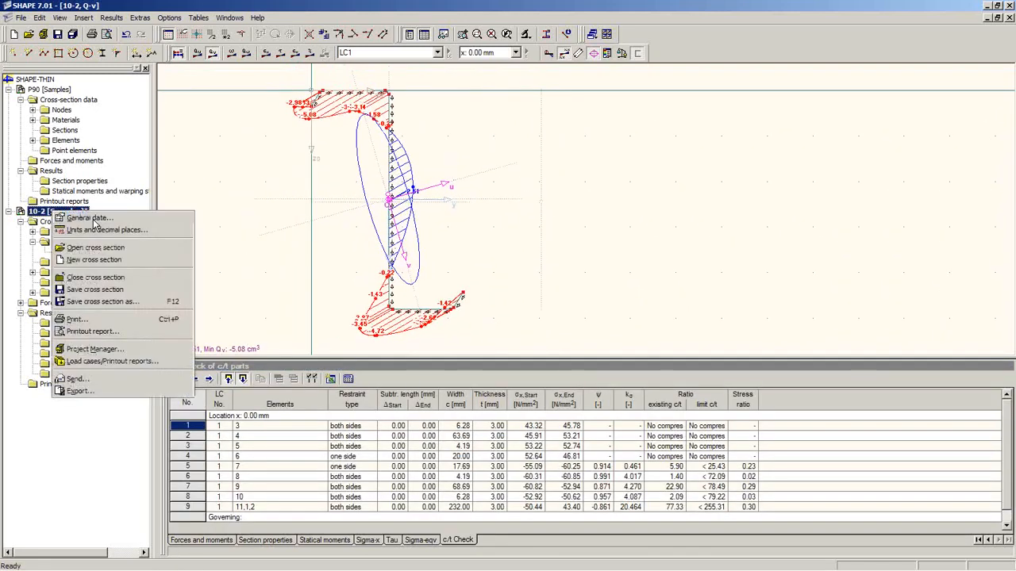
left_click(86, 219)
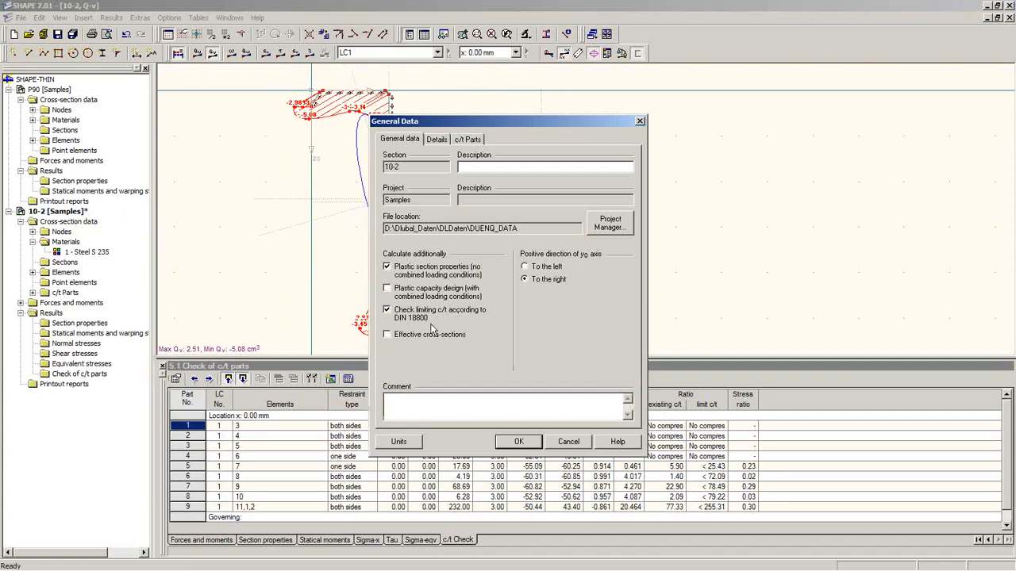
left_click(403, 292)
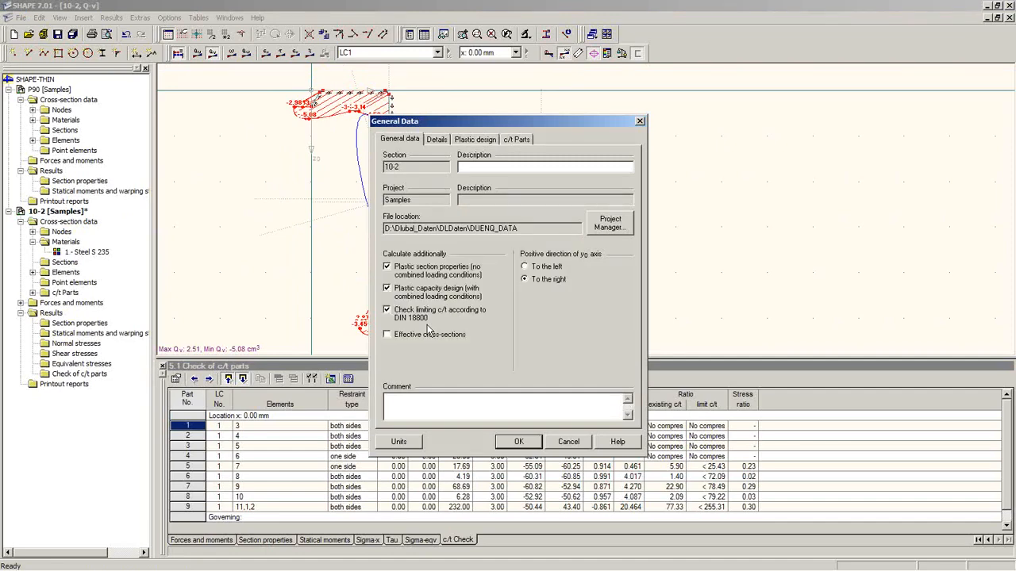
left_click(409, 292)
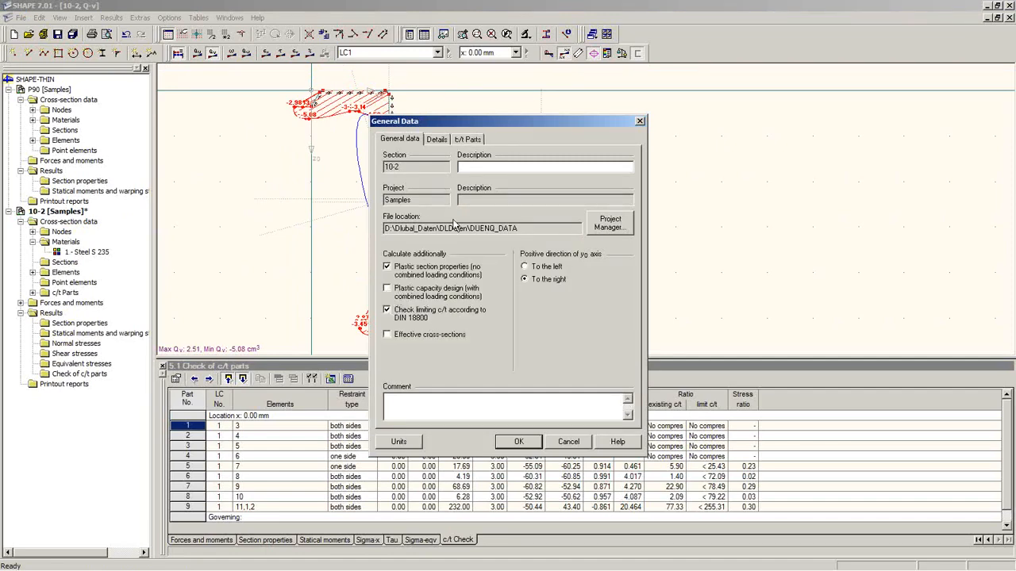
left_click(397, 289)
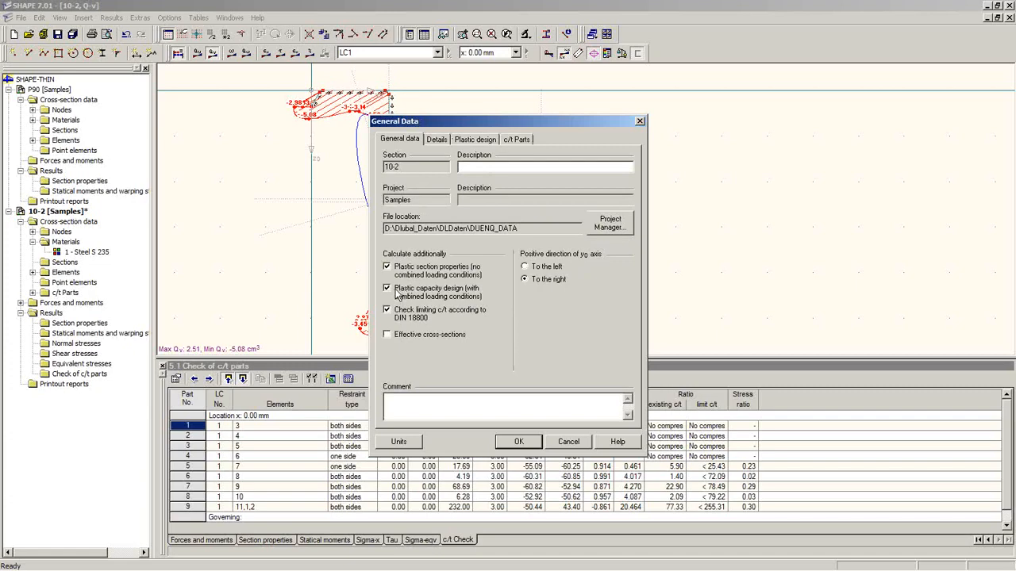
left_click(476, 140)
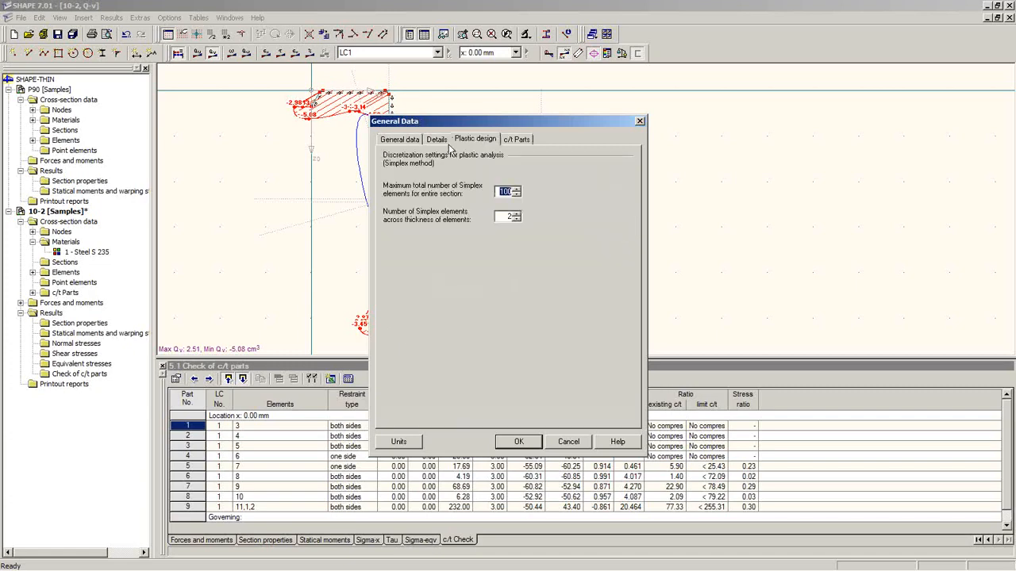
left_click(410, 144)
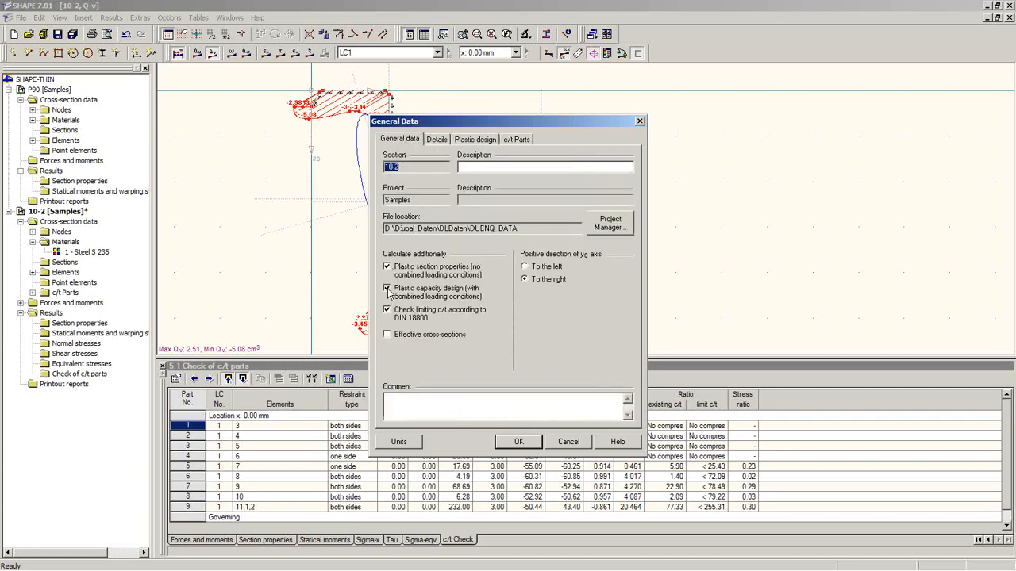
left_click(387, 288)
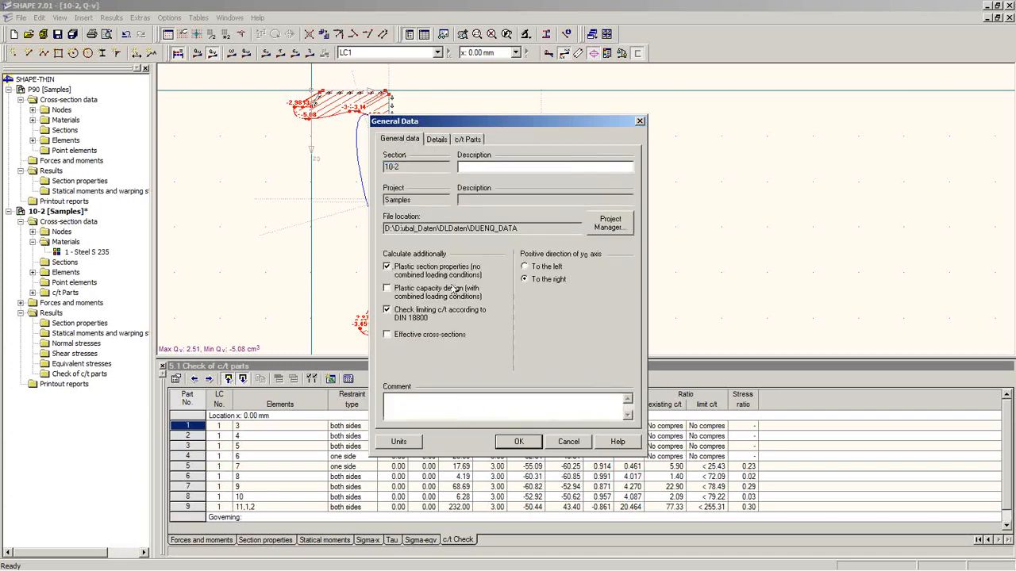
Activate effective cross-sections according to EN 1999-1-1:2007 for section 10-2 and apply the general data without separating the load case.
left_click(388, 336)
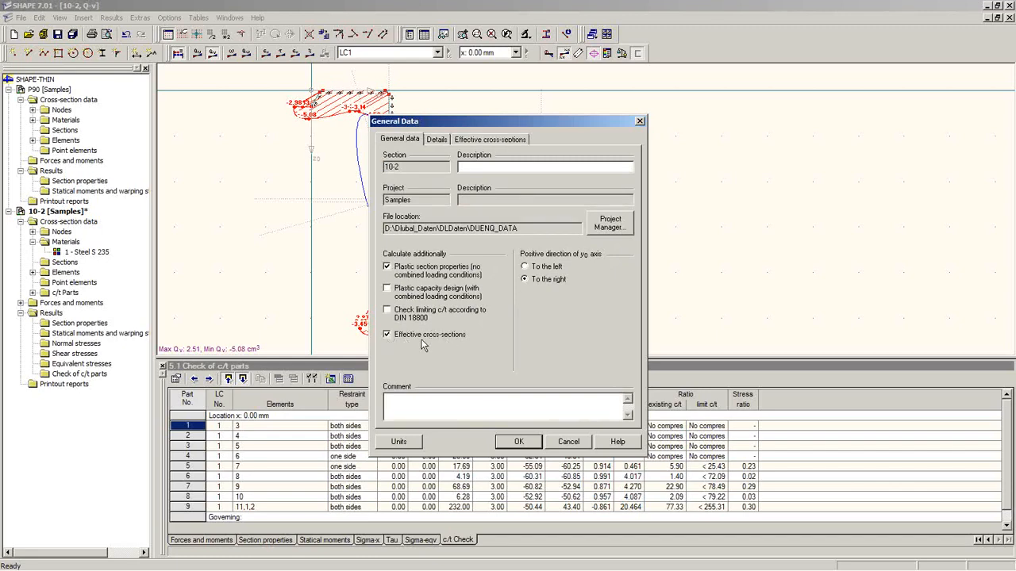
left_click(492, 140)
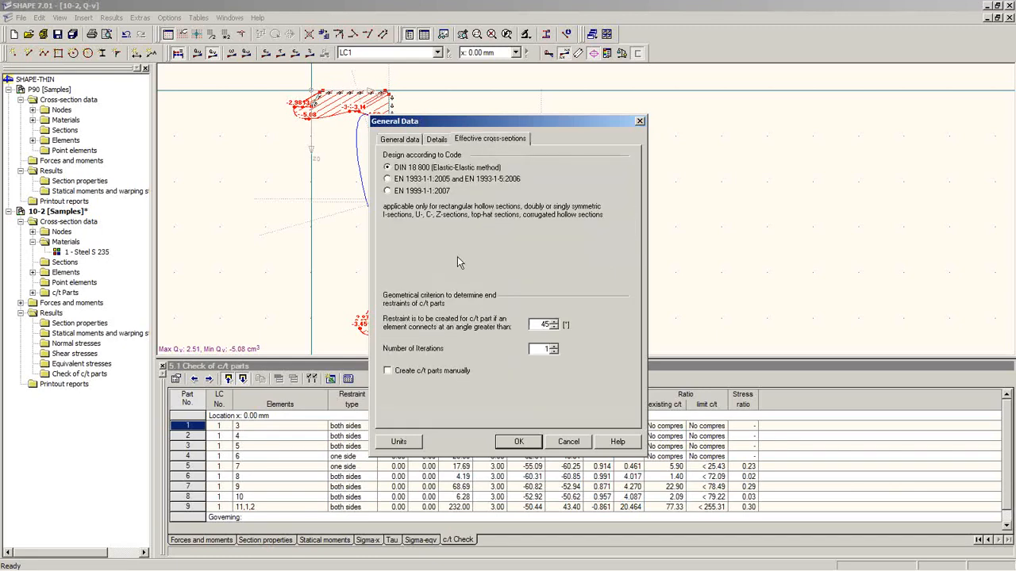
left_click(387, 179)
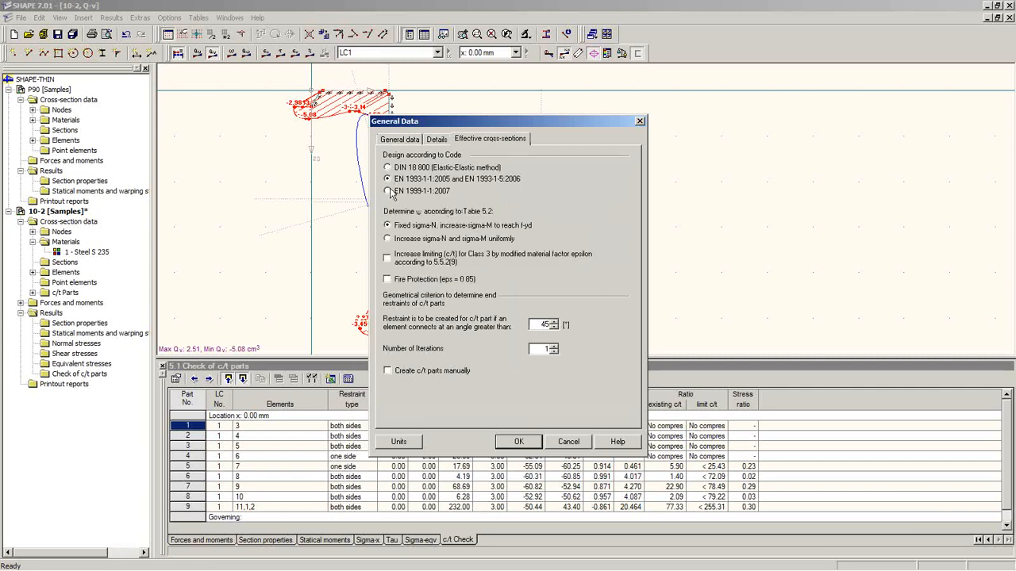
left_click(388, 192)
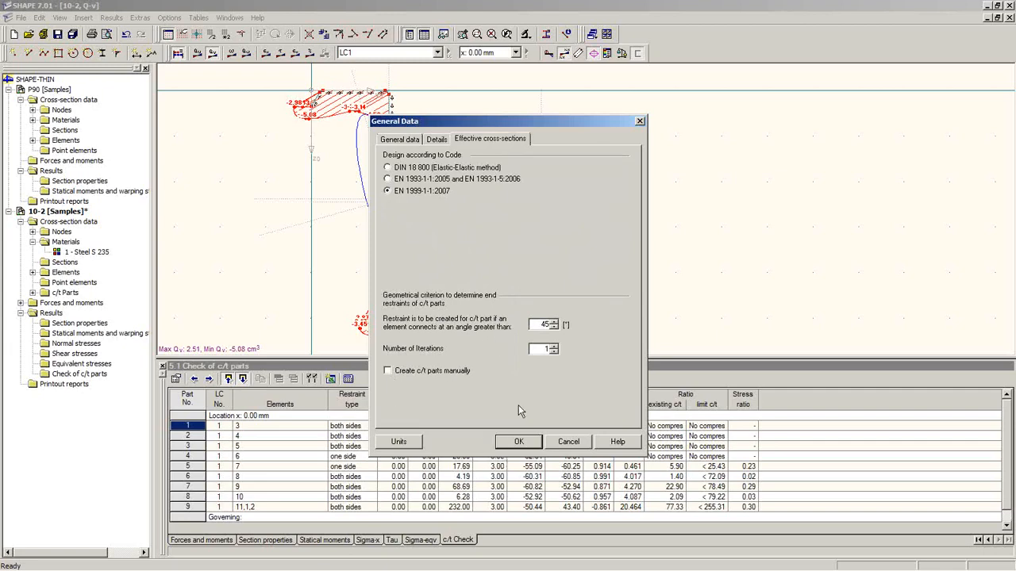
left_click(518, 442)
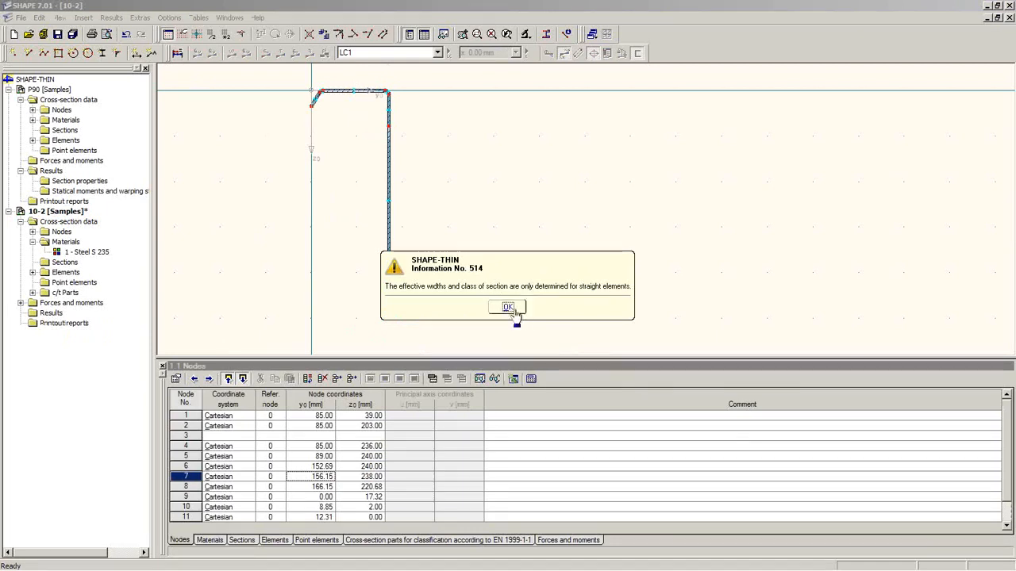
left_click(507, 306)
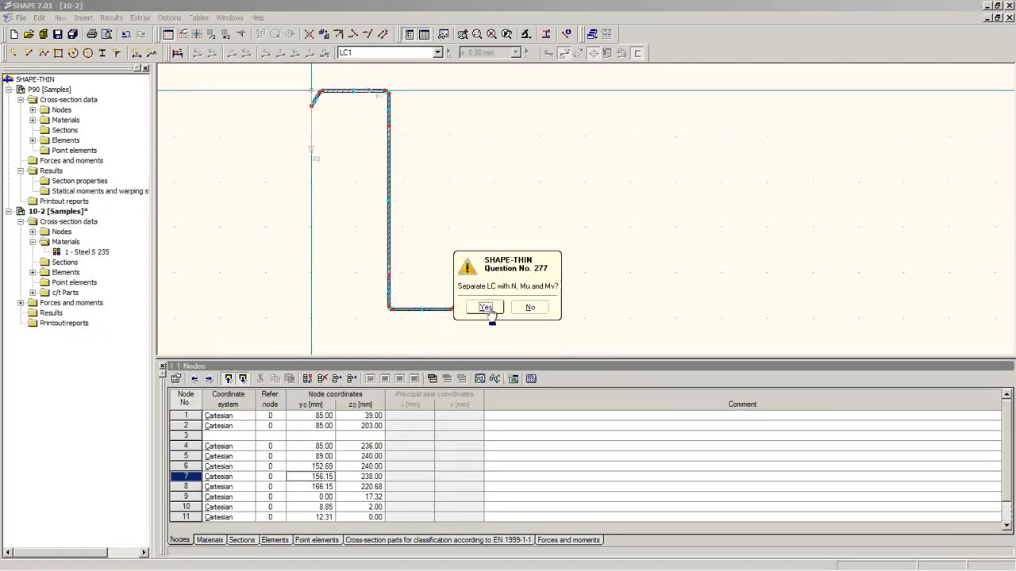
left_click(528, 310)
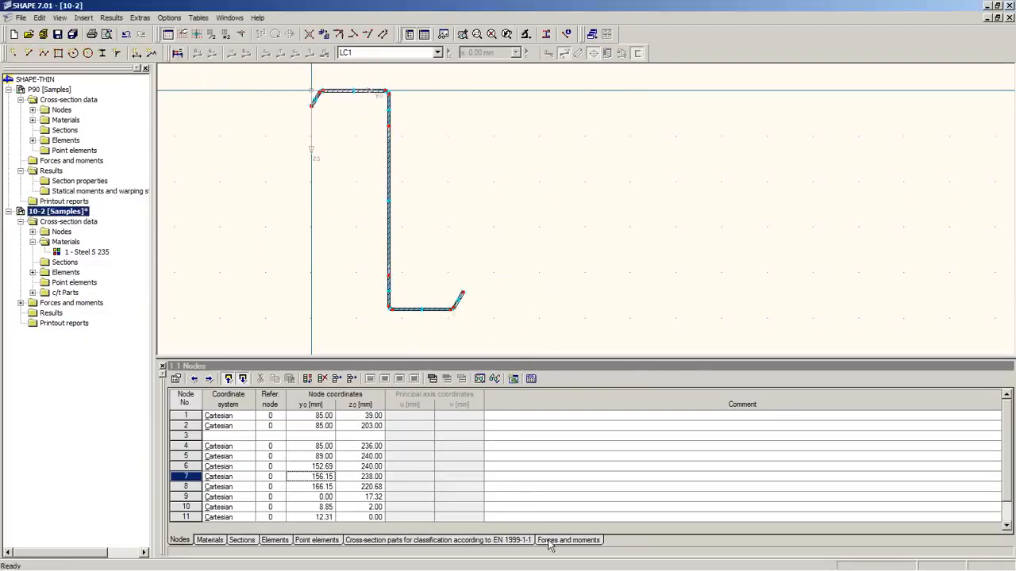
Examine the table of cross-section parts for classification according to EN 1999-1-1 and the curved corners of the Z-section's upper flange.
left_click(498, 541)
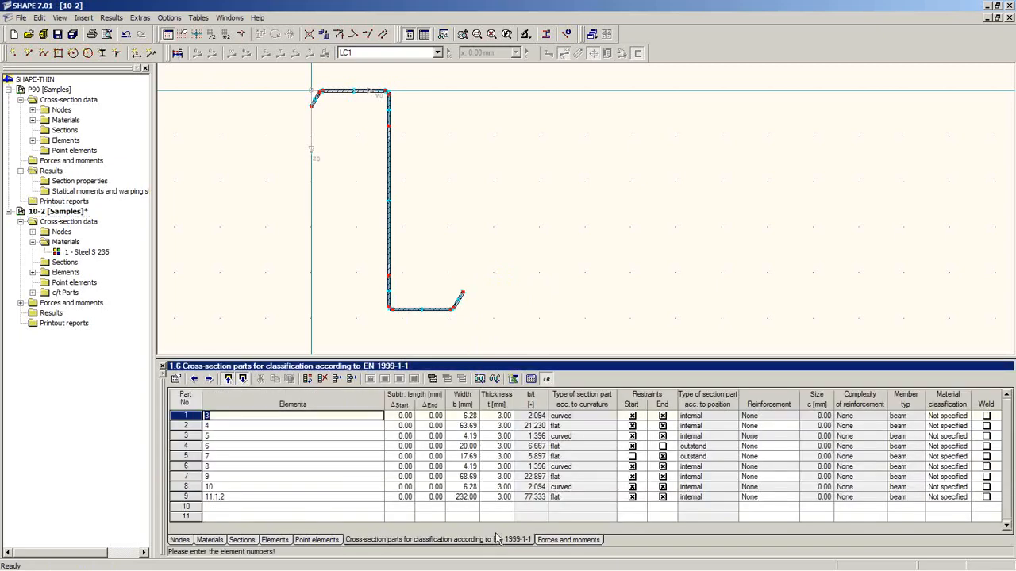
left_click_drag(476, 358, 472, 220)
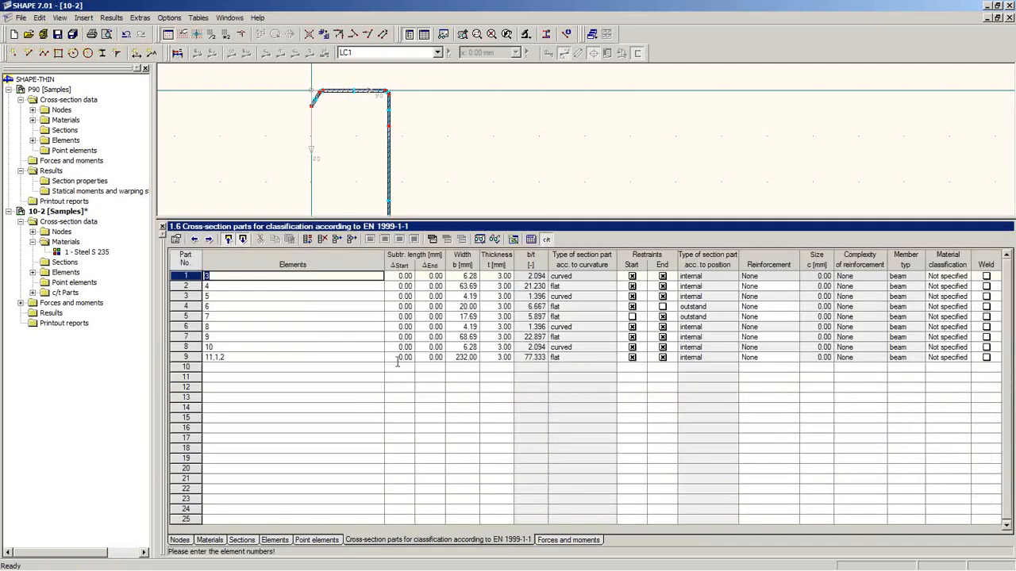
left_click(377, 103)
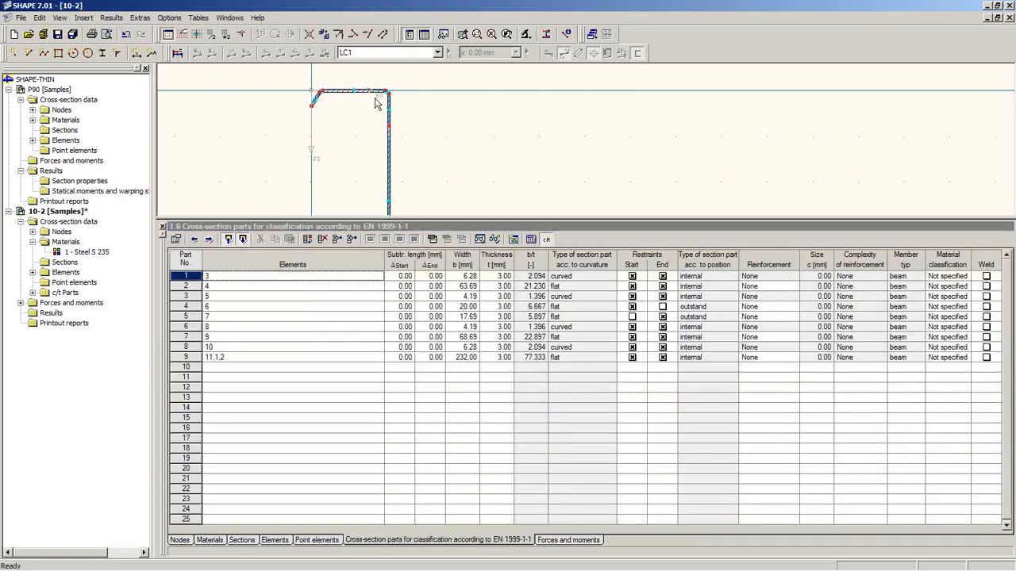
scroll(379, 105, "up", 2)
scroll(379, 105, "up", 1)
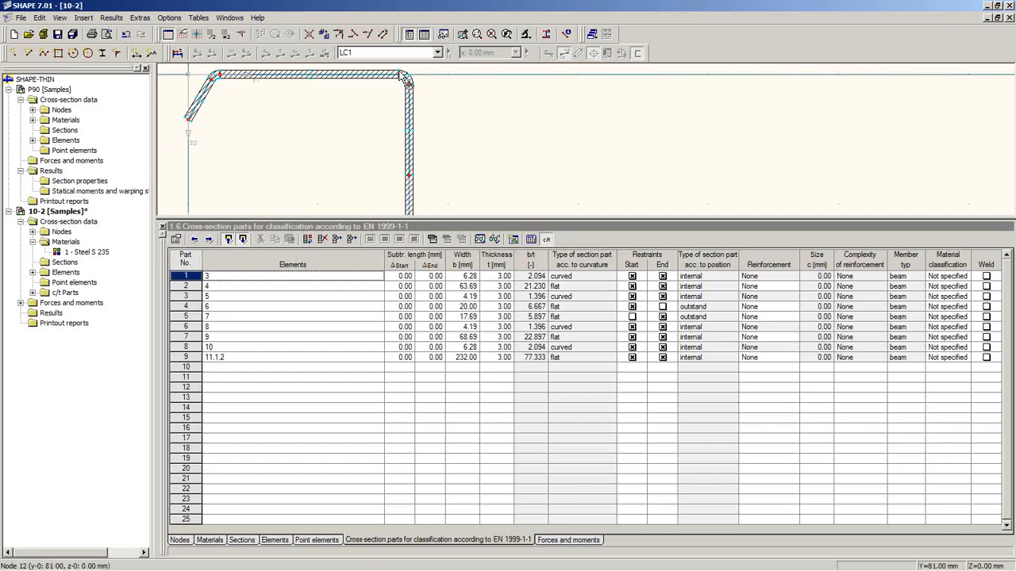
mouse_move(372, 106)
middle_mouse_down()
mouse_move(374, 154)
mouse_move(388, 154)
middle_mouse_up()
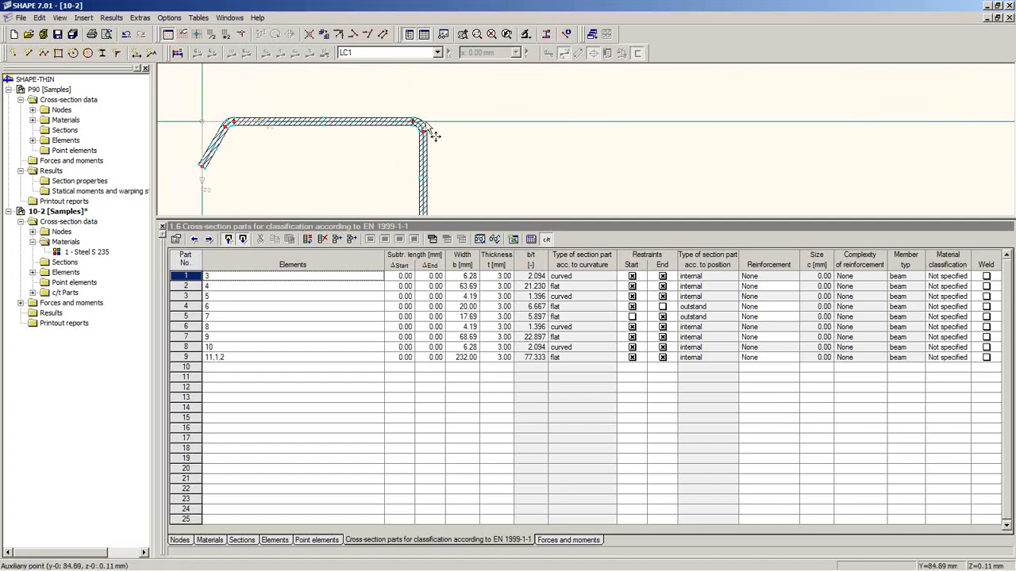
scroll(412, 116, "up", 2)
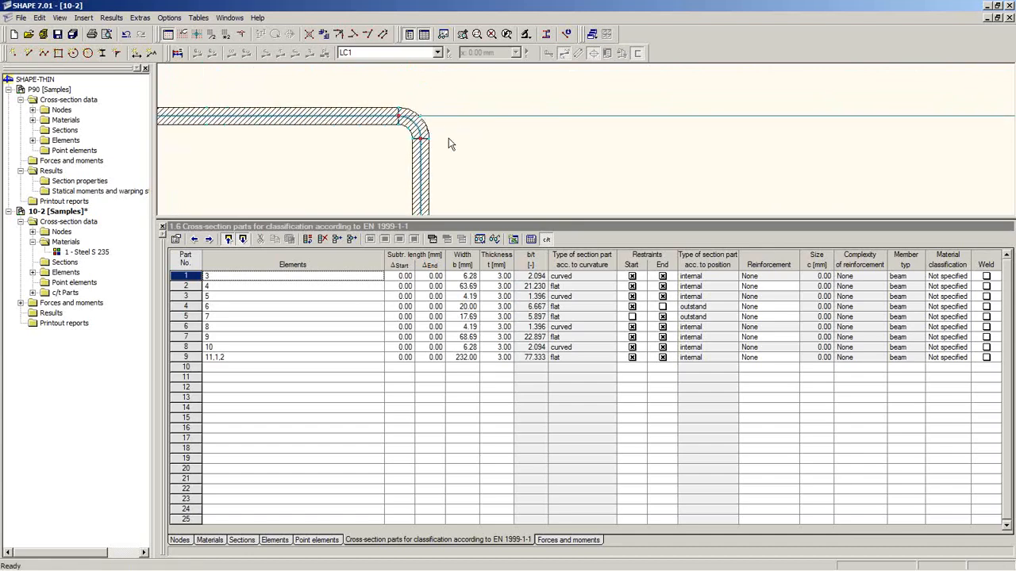
scroll(449, 149, "down", 1)
scroll(449, 147, "down", 1)
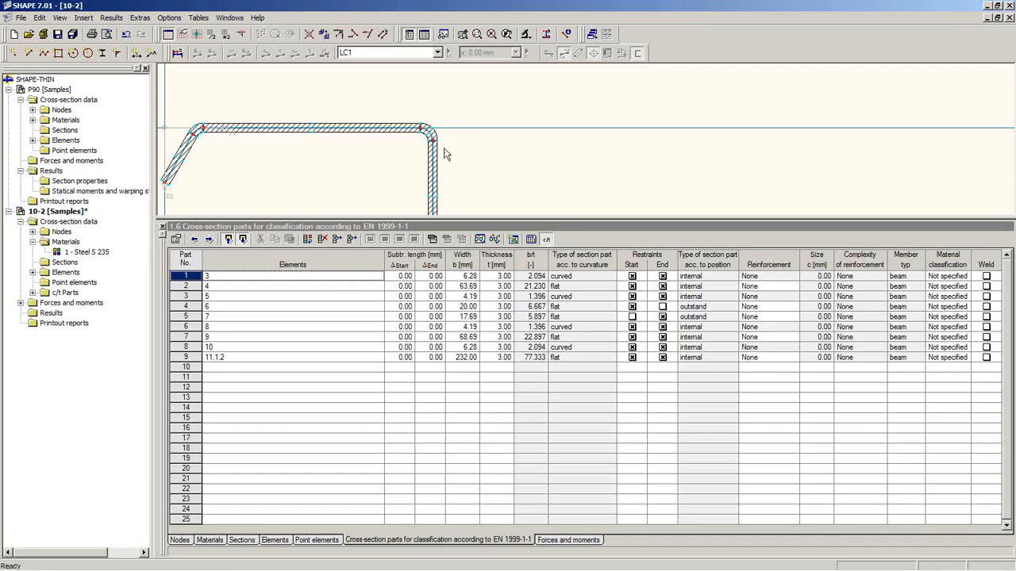
middle_click_drag(351, 162, 382, 135)
scroll(223, 148, "up", 5)
middle_click_drag(226, 144, 272, 178)
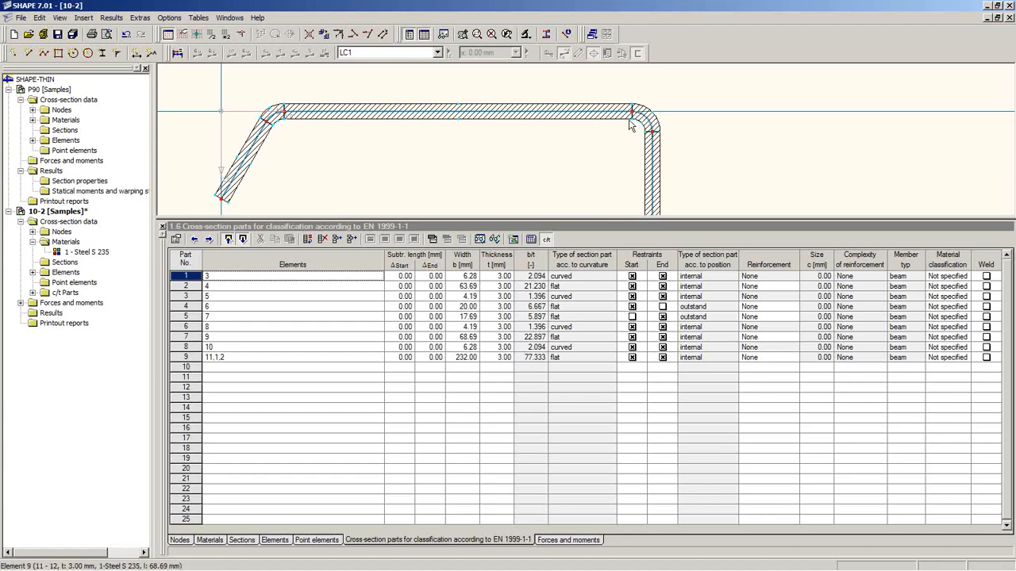
Examine the curvature types and material classification of section 10-2's parts in the EN 1999-1-1 table, enlarging the graphic above it.
left_click(583, 286)
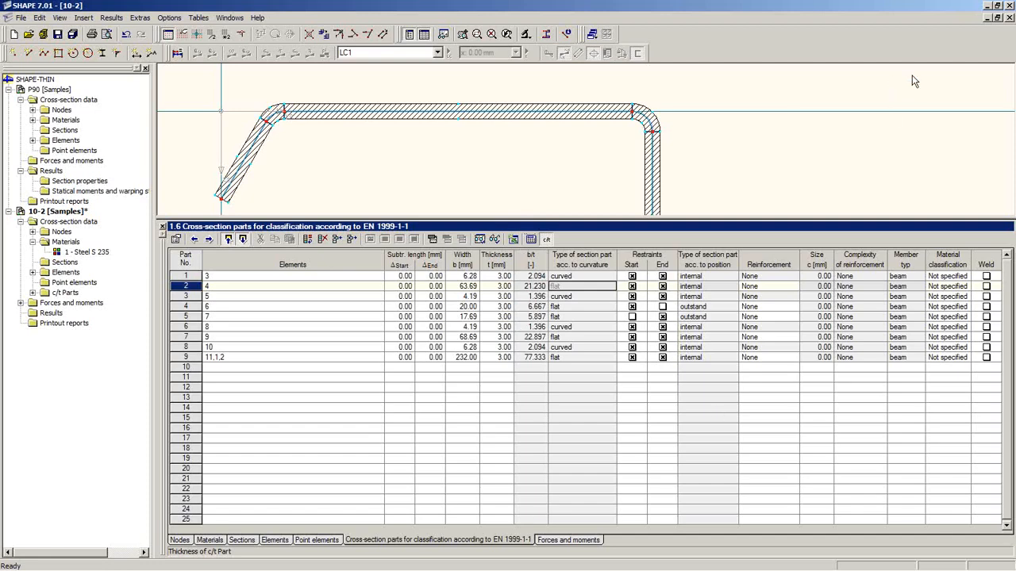
left_click_drag(825, 217, 824, 216)
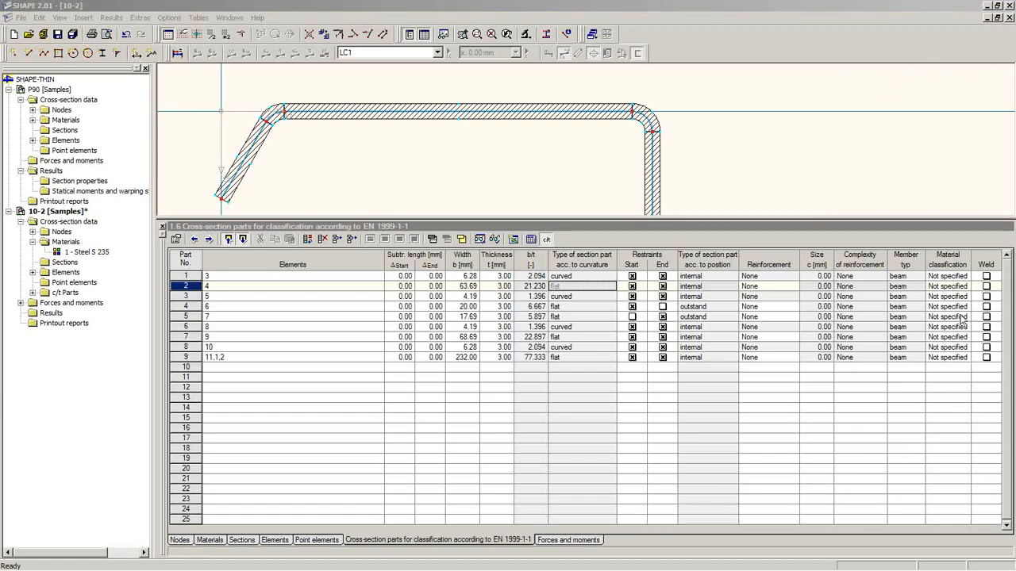
left_click(944, 286)
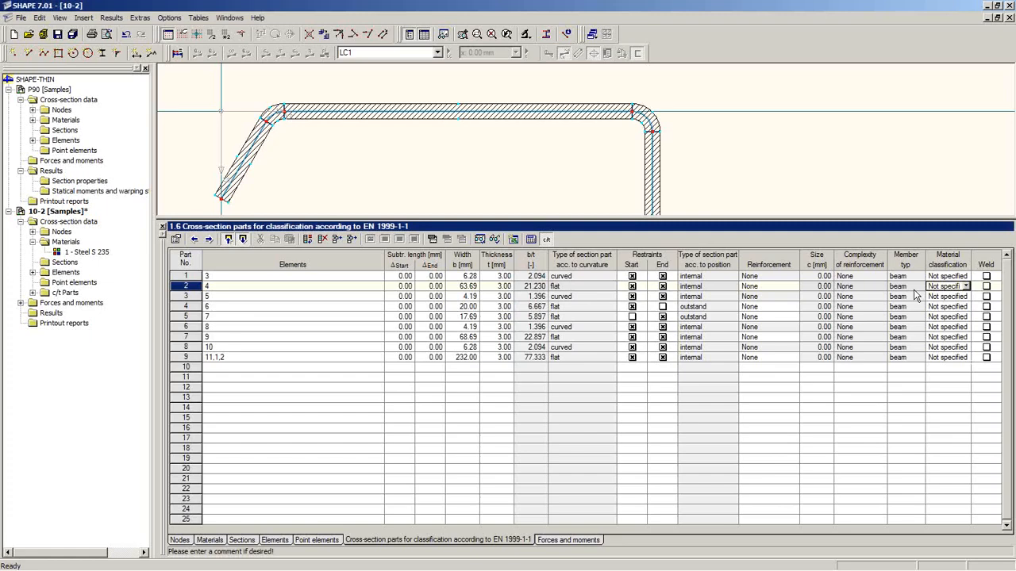
left_click(592, 297)
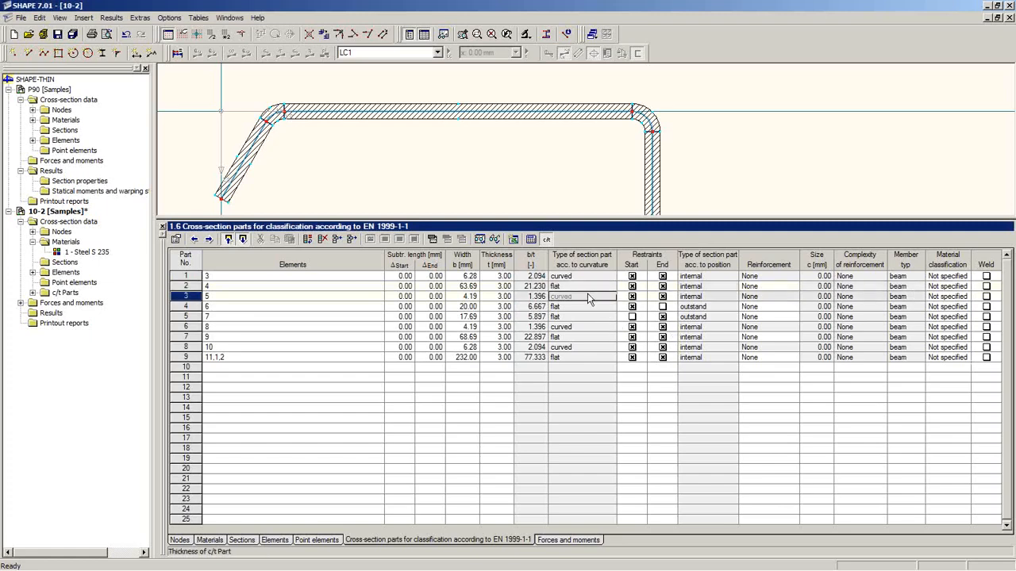
left_click(957, 276)
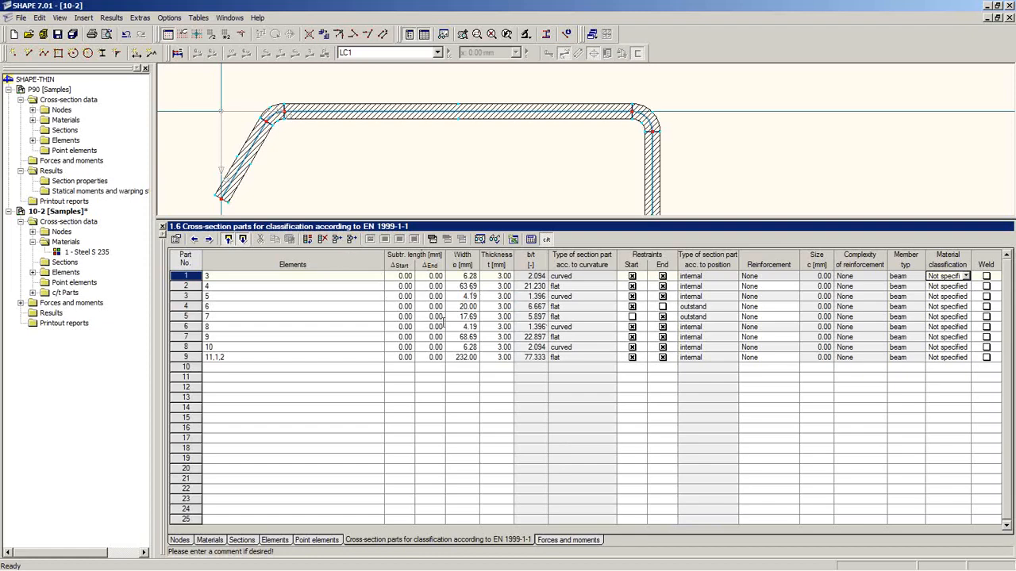
left_click_drag(476, 217, 475, 307)
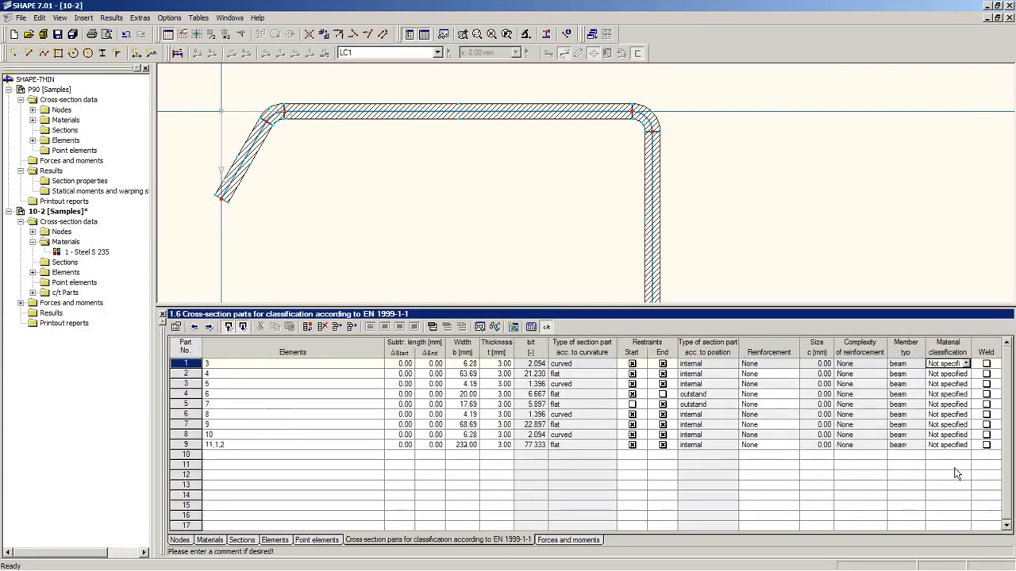
key("alt+Tab")
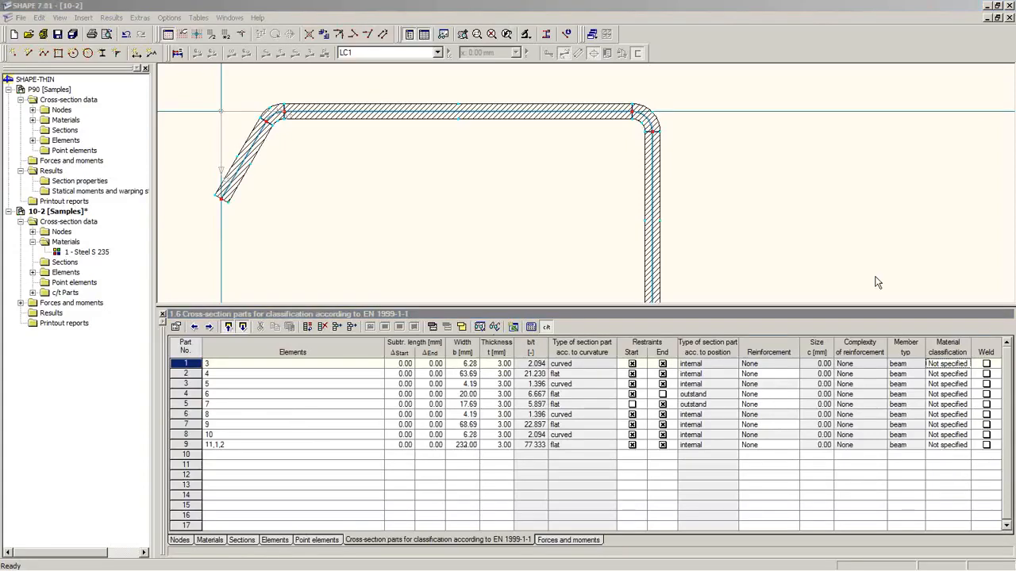
Open the section DIN_EC from the Samples project and enlarge its graphic to show the whole cross-section.
left_click(21, 18)
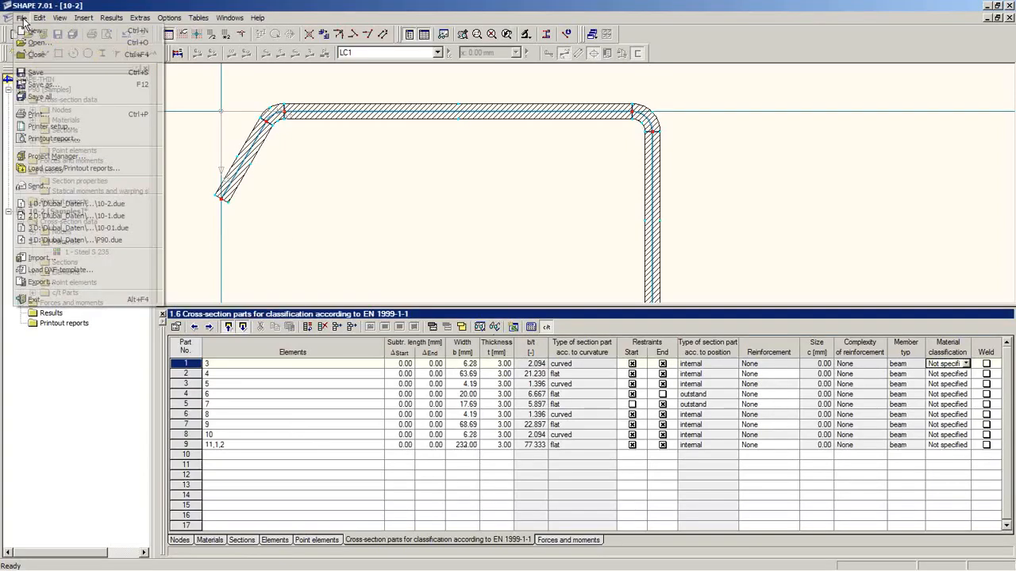
left_click(51, 157)
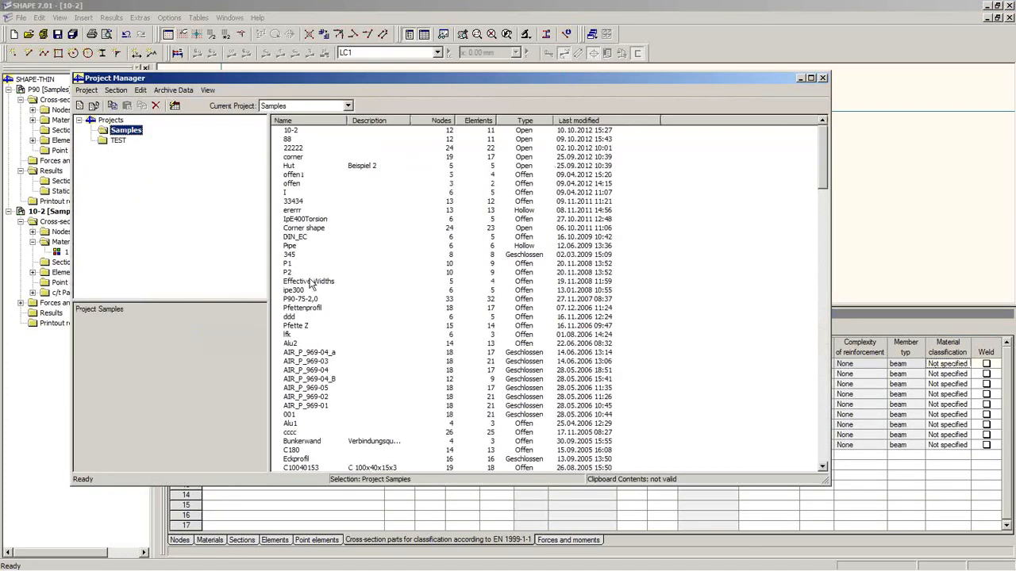
left_click(310, 290)
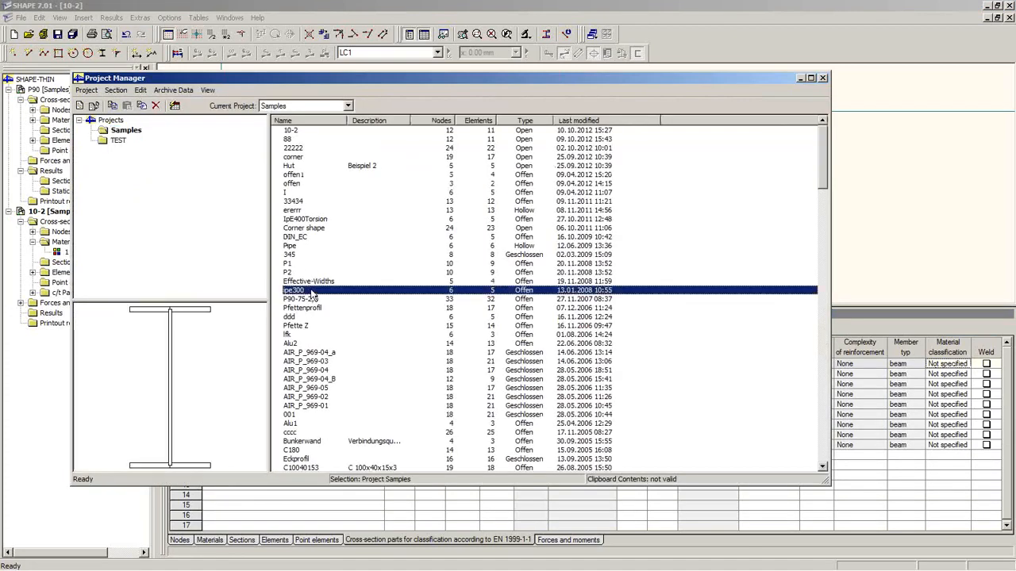
double_click(311, 238)
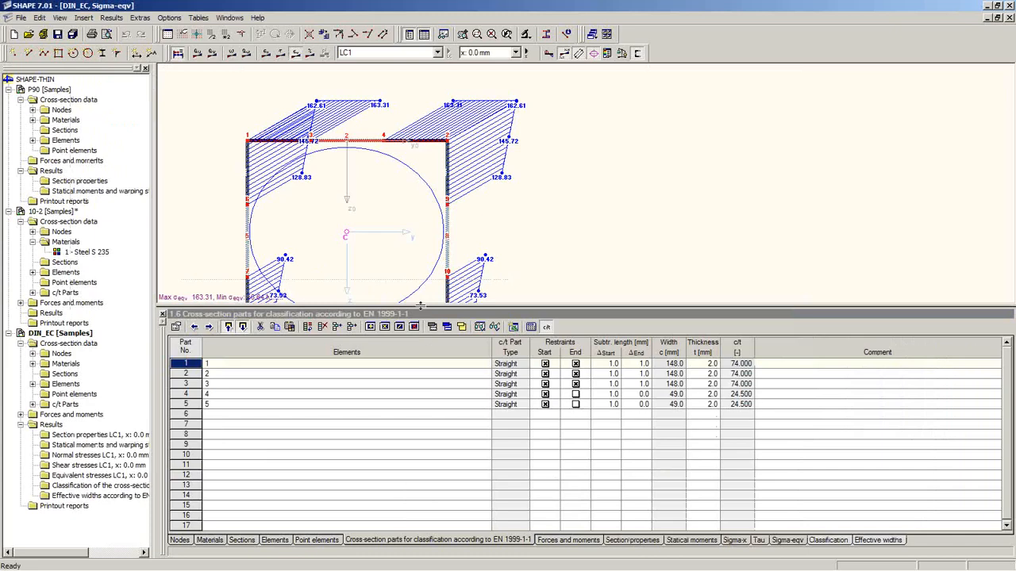
left_click_drag(420, 305, 431, 403)
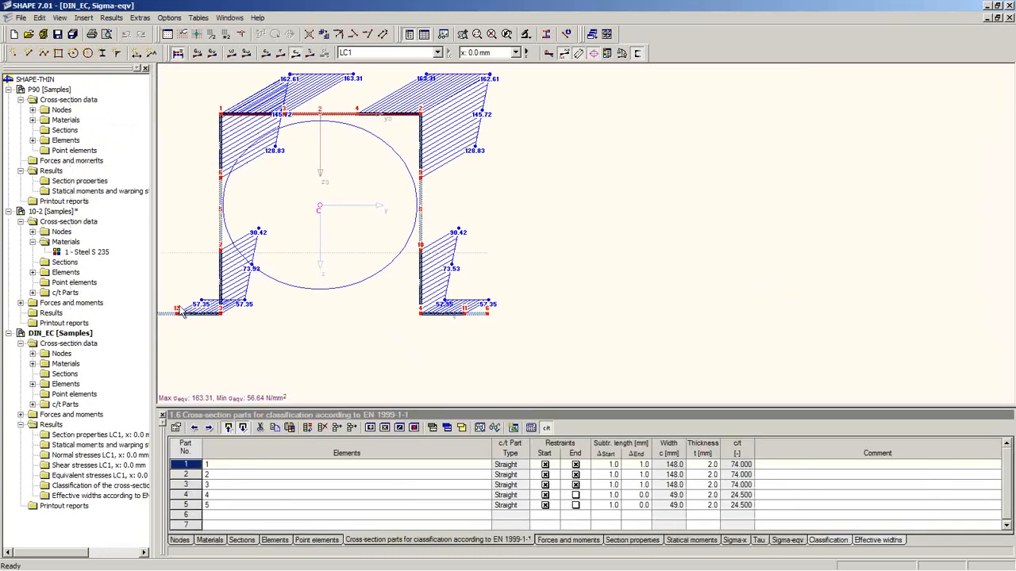
middle_click_drag(421, 360, 454, 355)
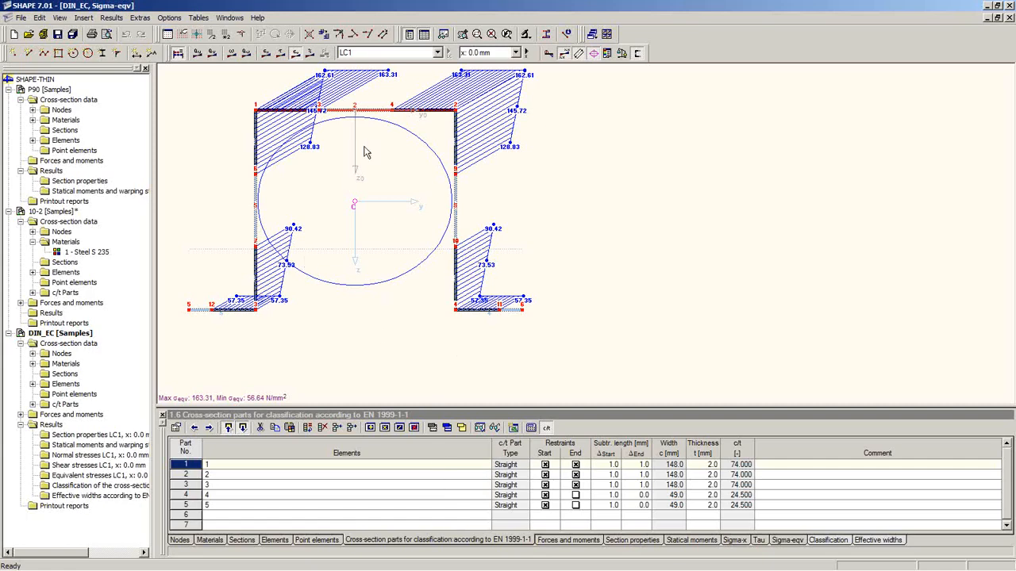
middle_click_drag(402, 181, 398, 232)
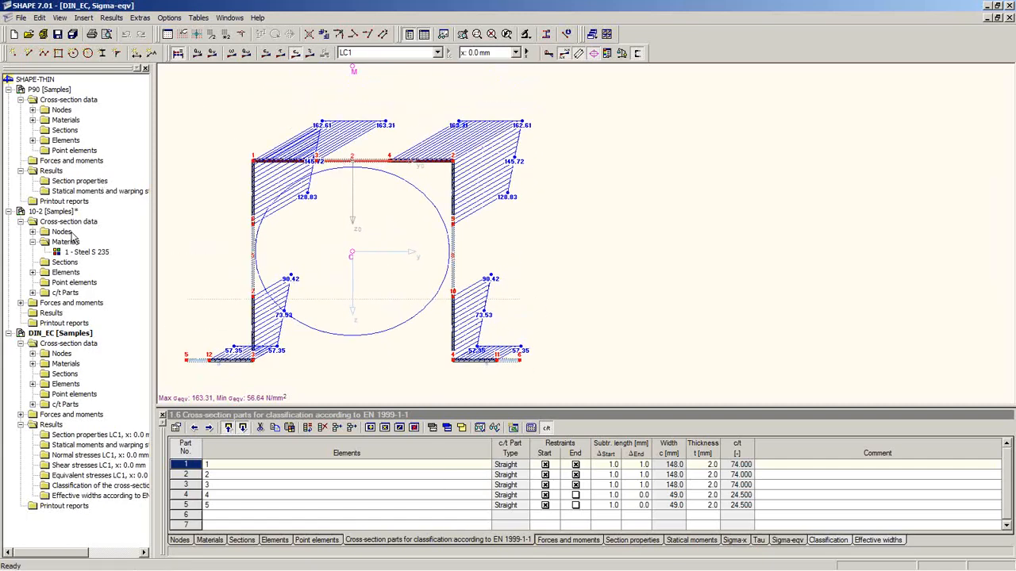
Review DIN_EC's general data with effective cross-sections active, and examine its table of c/t parts.
right_click(52, 334)
left_click(92, 340)
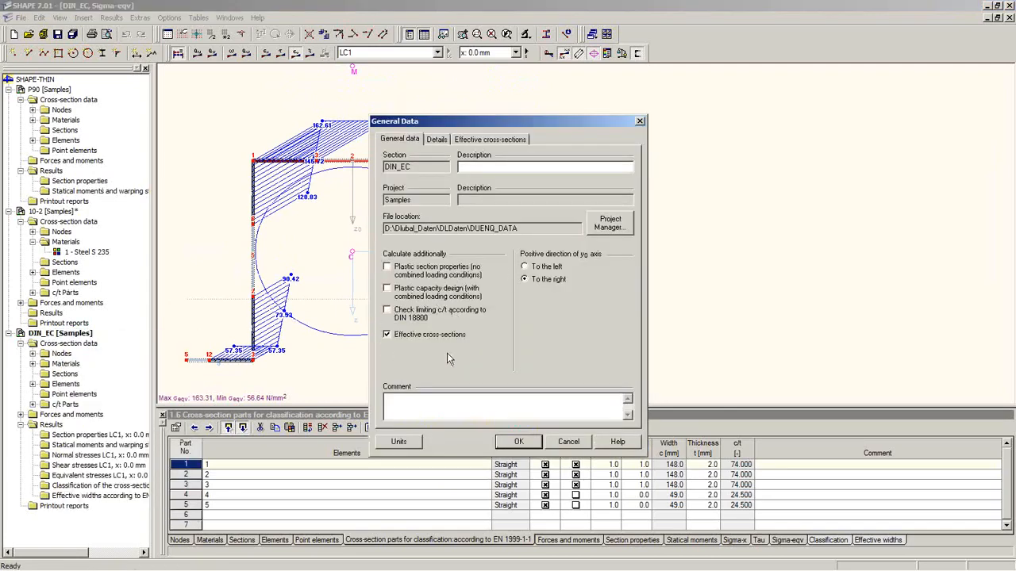
left_click(512, 441)
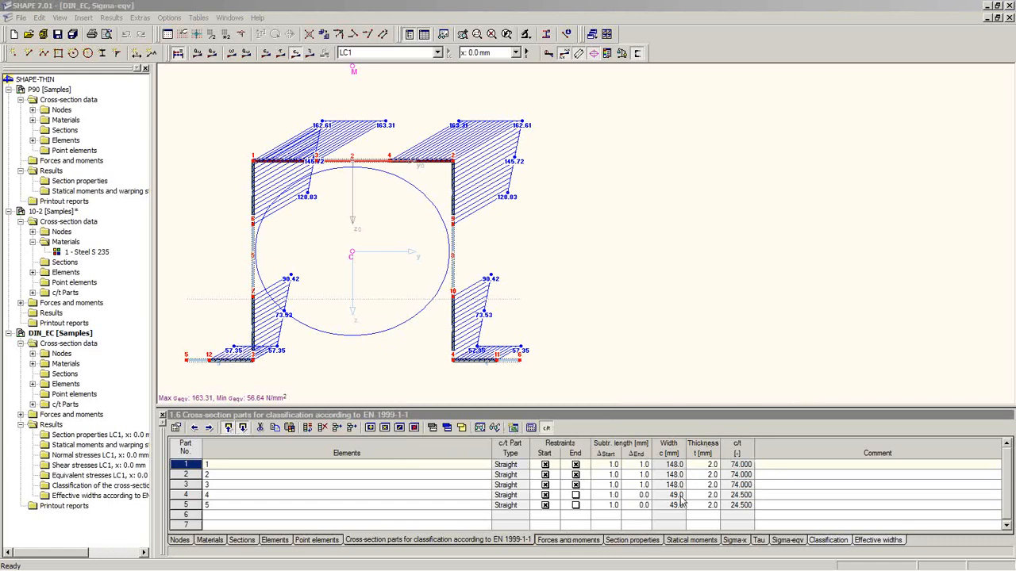
left_click(706, 464)
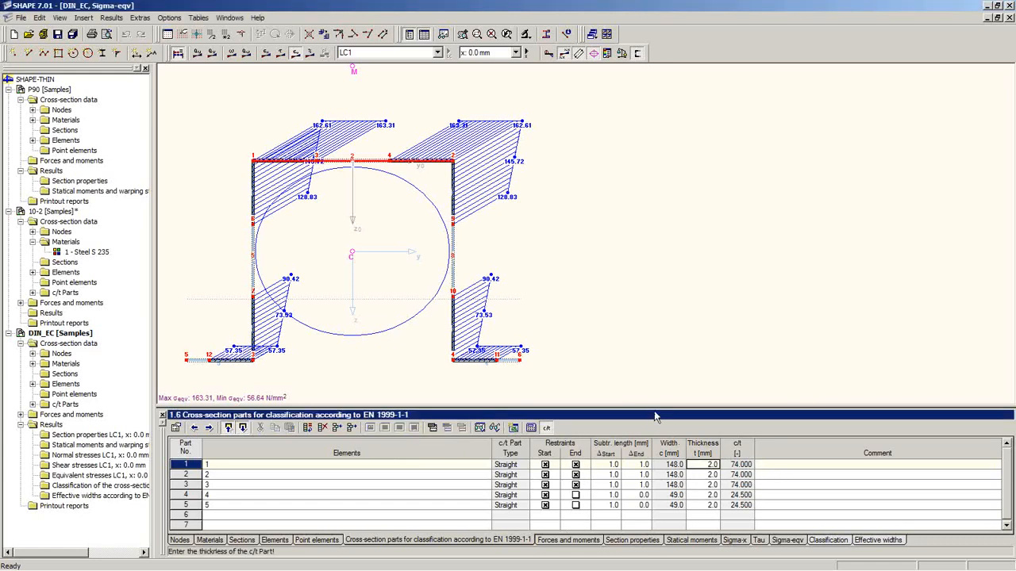
left_click_drag(652, 406, 652, 286)
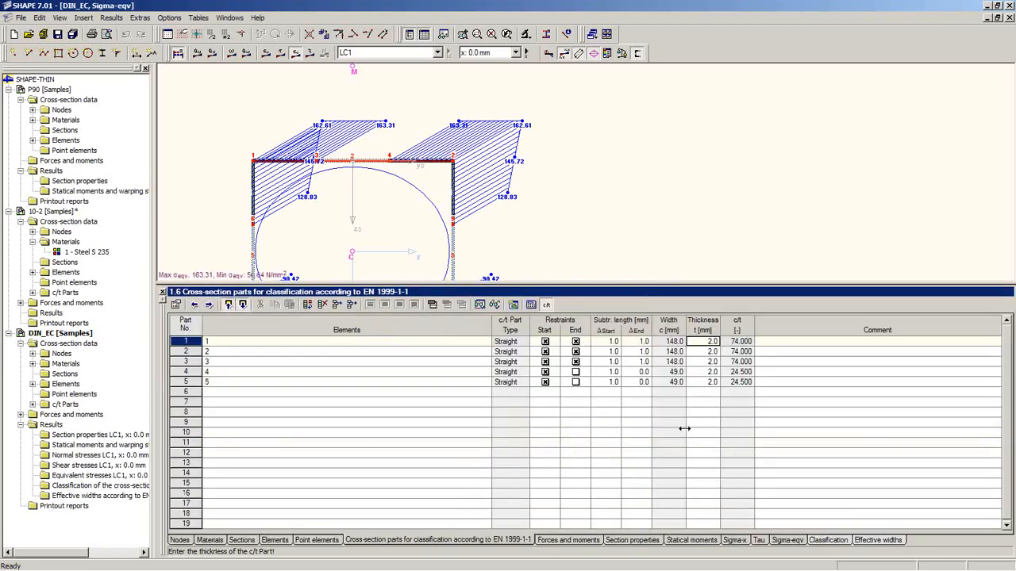
Examine DIN_EC's cross-section classification results for c/t parts 1 to 5, comparing the parts with the graphic.
left_click(834, 543)
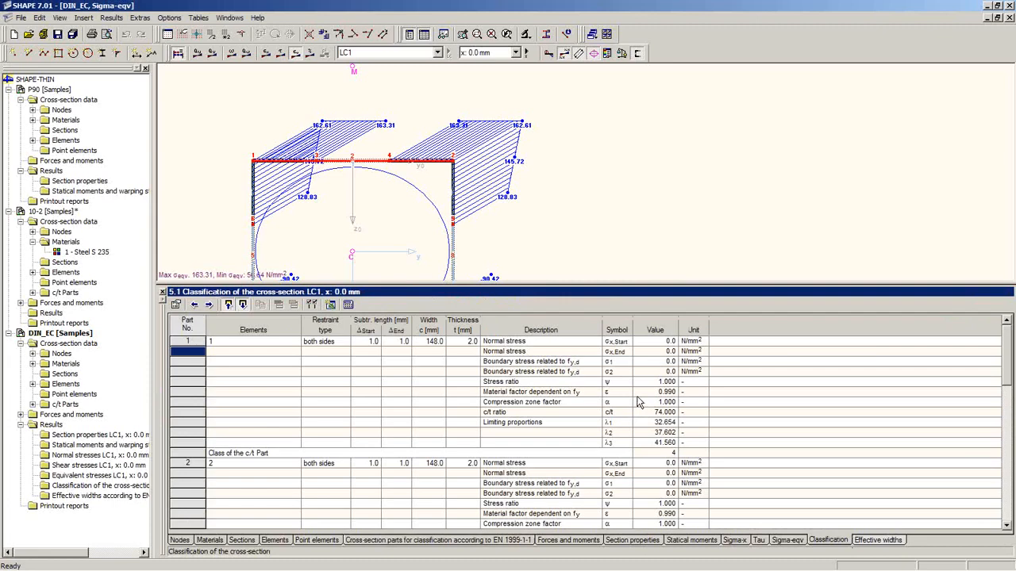
scroll(637, 397, "down", 9)
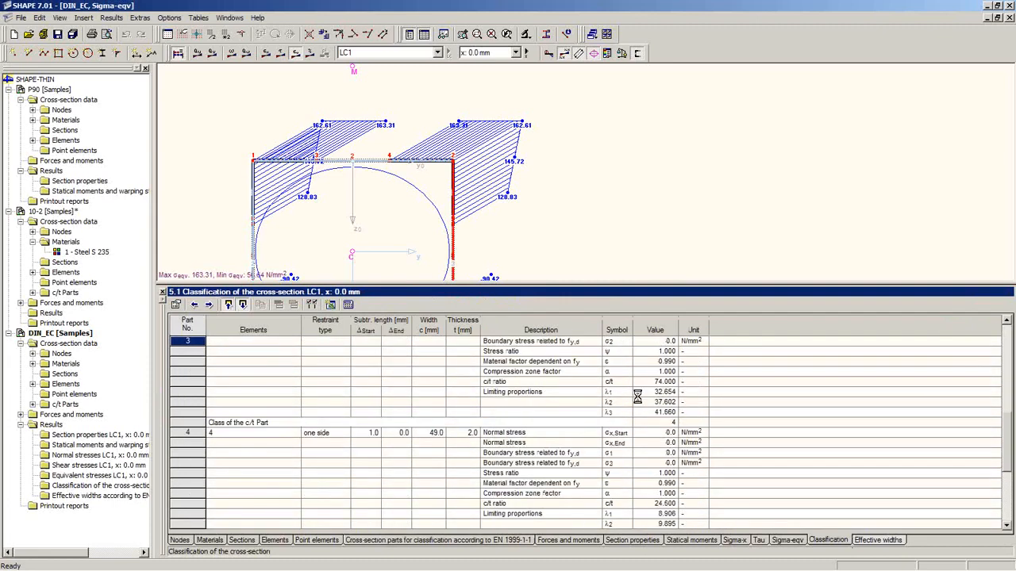
scroll(638, 396, "down", 2)
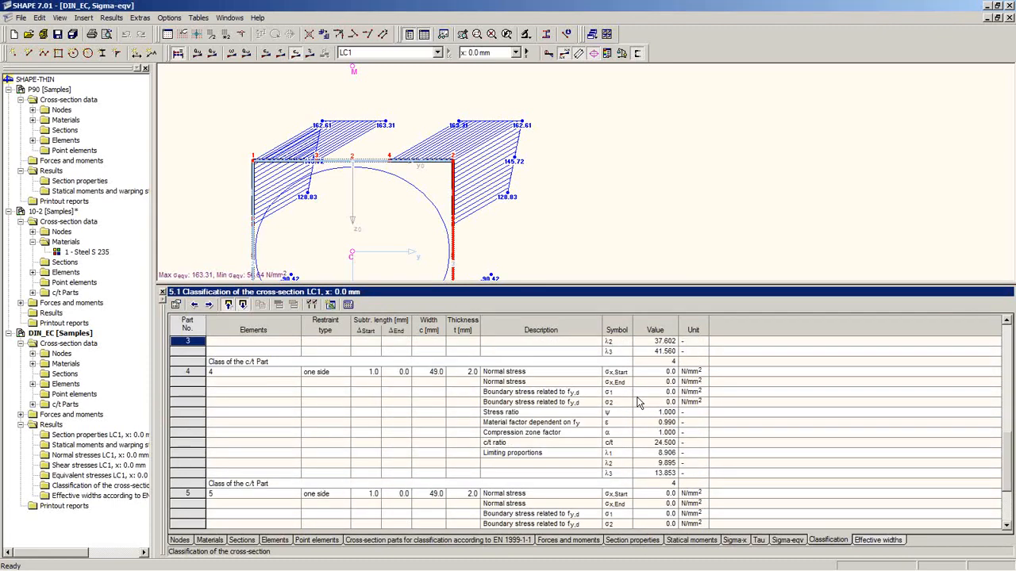
left_click(237, 382)
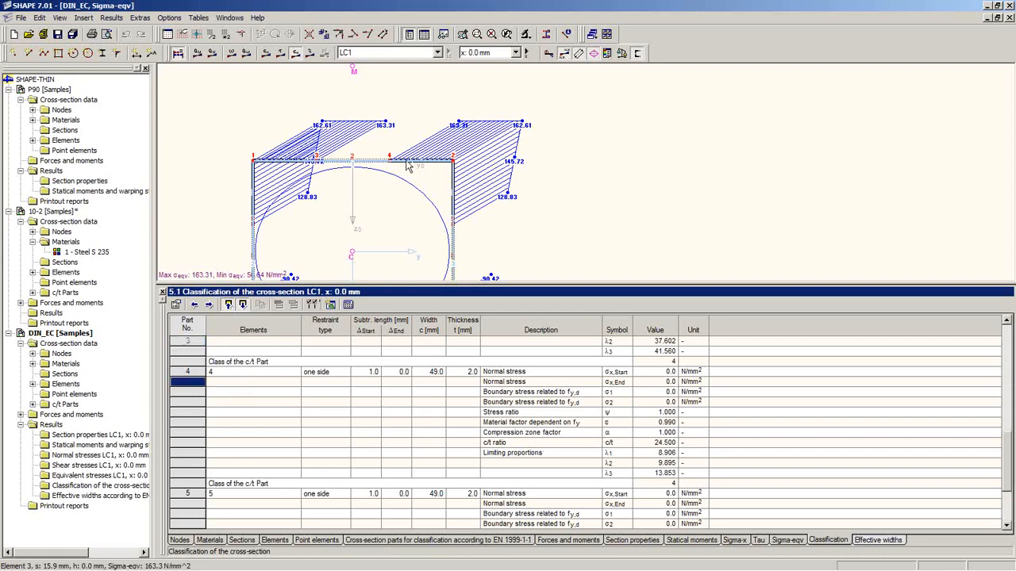
left_click(452, 200)
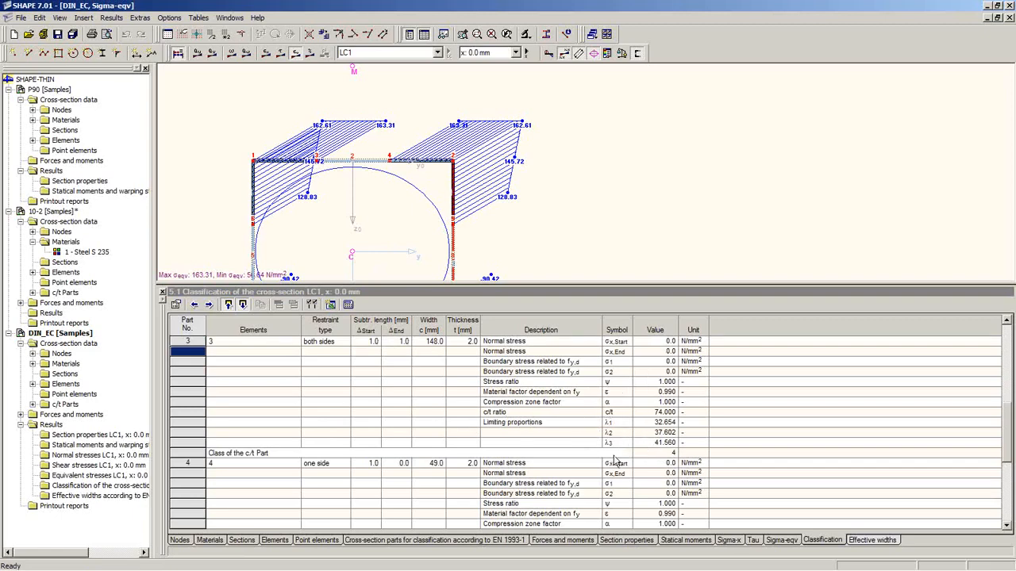
left_click(674, 457)
scroll(730, 445, "down", 6)
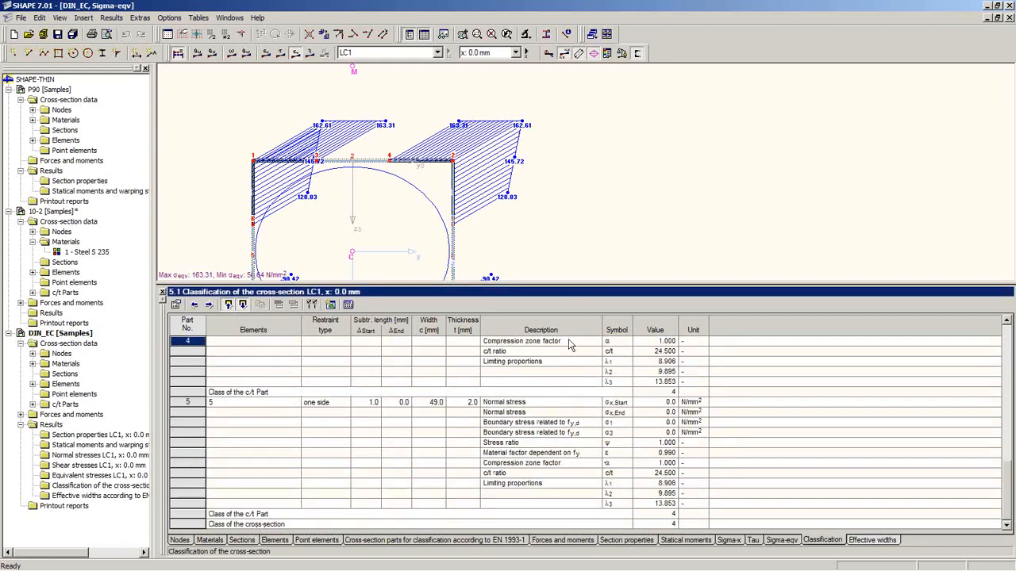
left_click_drag(568, 404, 568, 406)
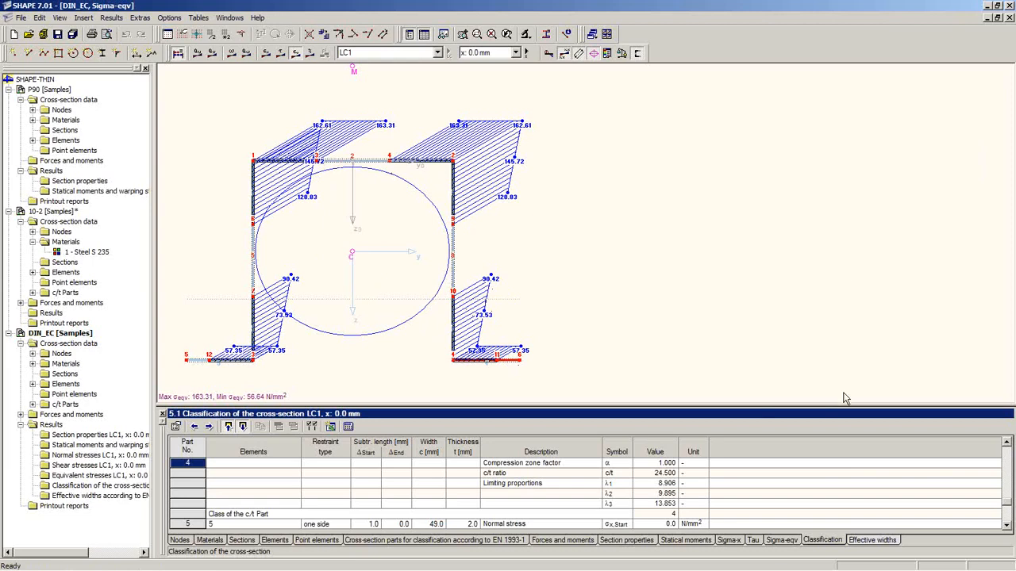
Switch to RFEM and show the cross-sections input table of model Sample2.
key("alt+Tab")
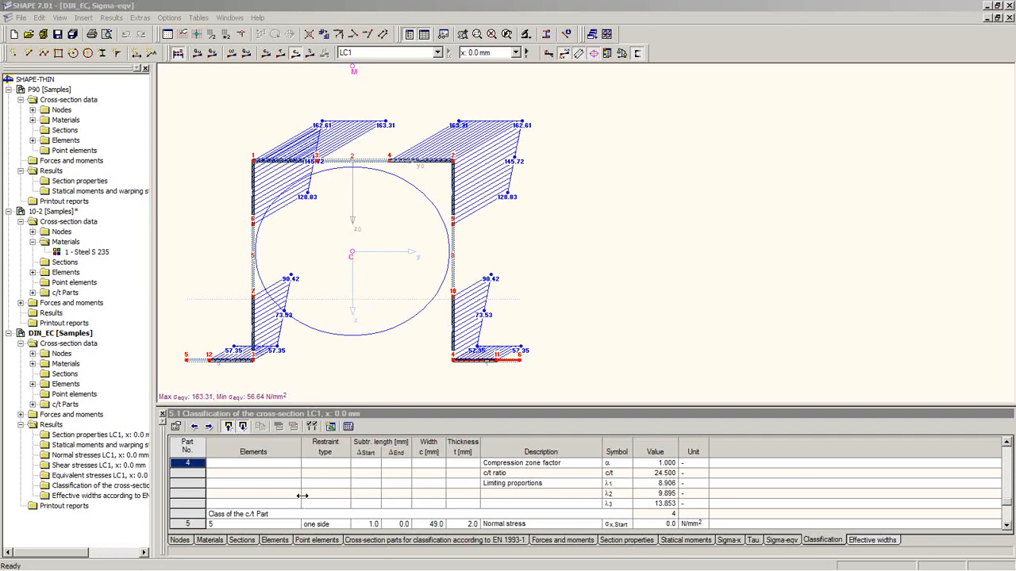
mouse_move(244, 562)
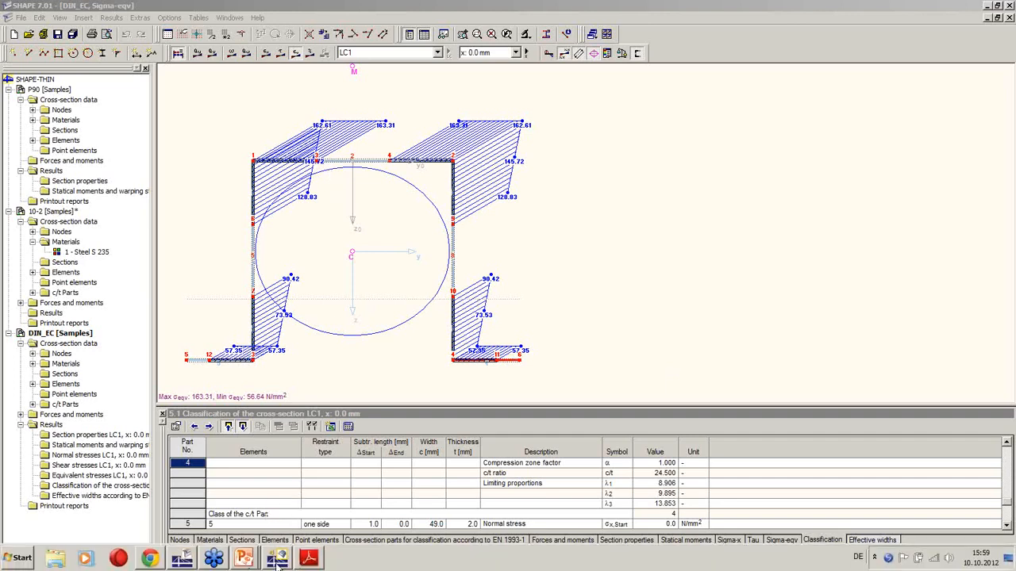
left_click(277, 559)
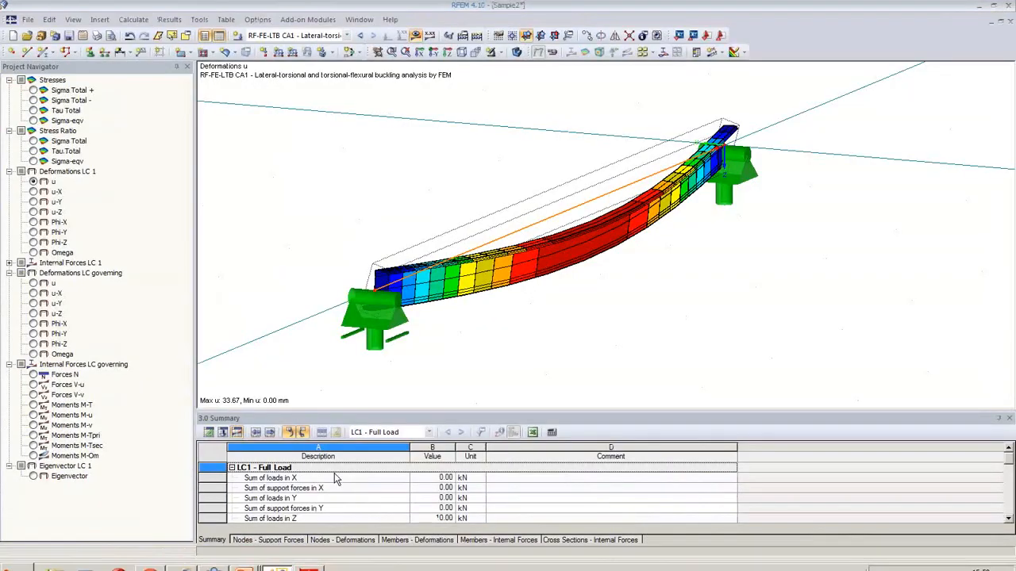
left_click(209, 433)
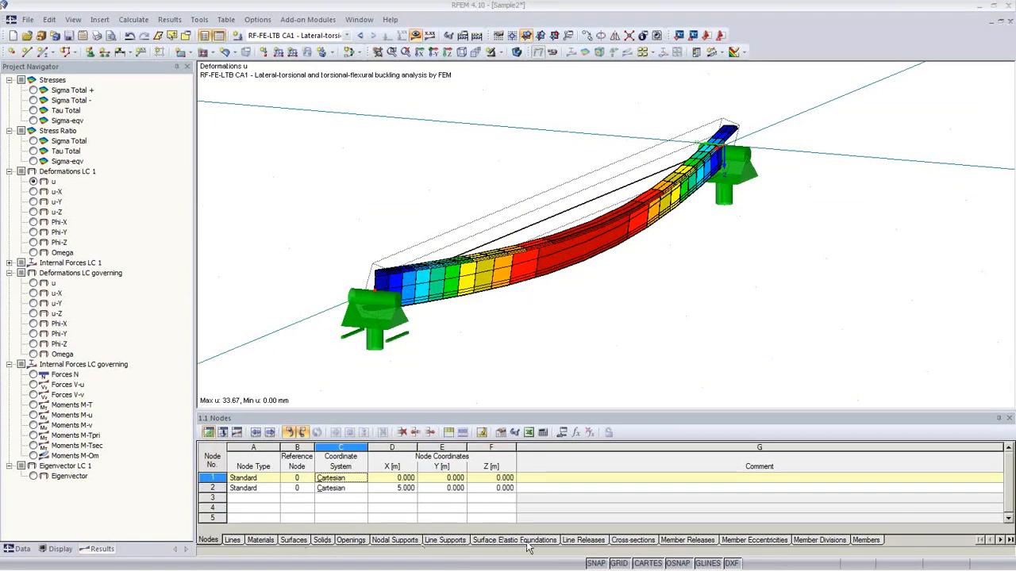
left_click(644, 542)
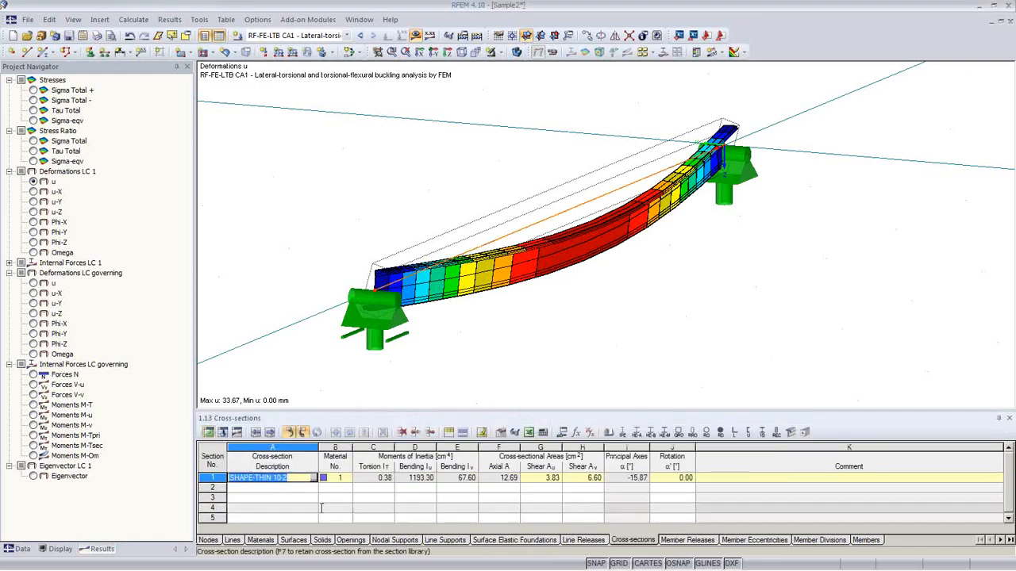
Enter SHAPE-THIN 10-2 as the description of cross-section no. 3, keeping material 1.
left_click(272, 498)
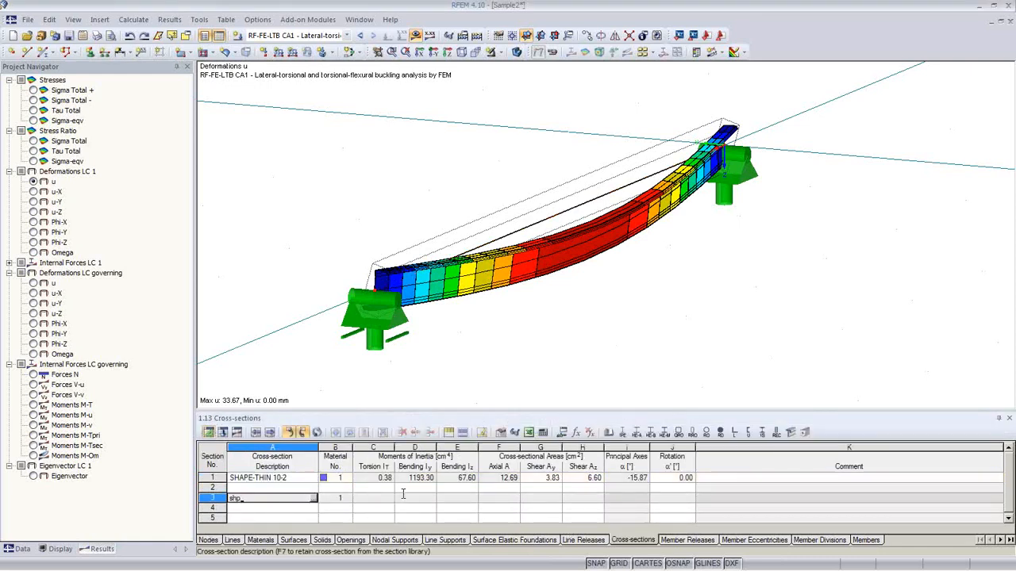
type("shape-thin 10-2")
key("Tab")
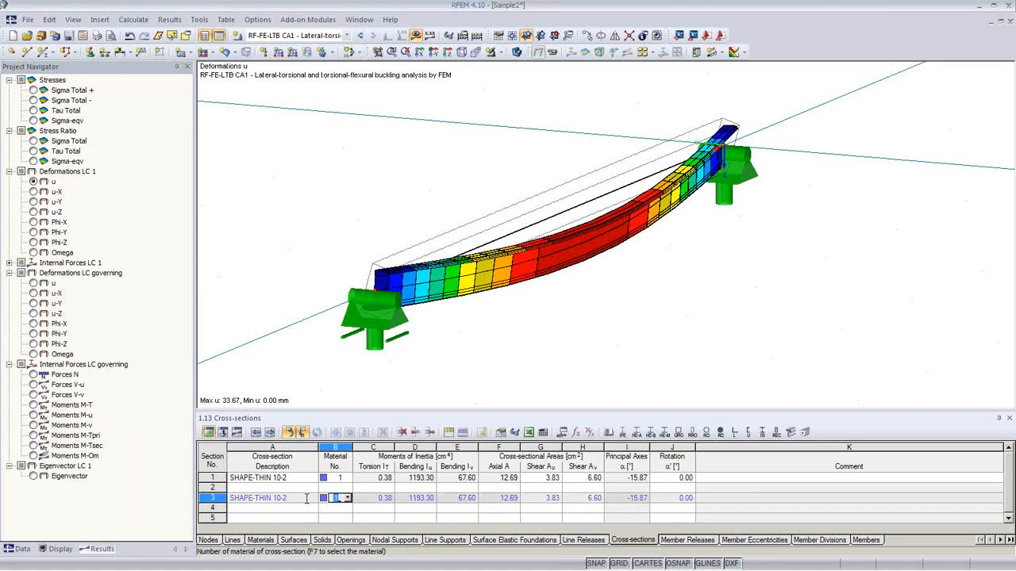
Look through the user-defined SHAPE-THIN sections available for cross-section no. 3, including Z-SHAPE, Z240-D and 10-2, and leave without applying a choice.
left_click(306, 498)
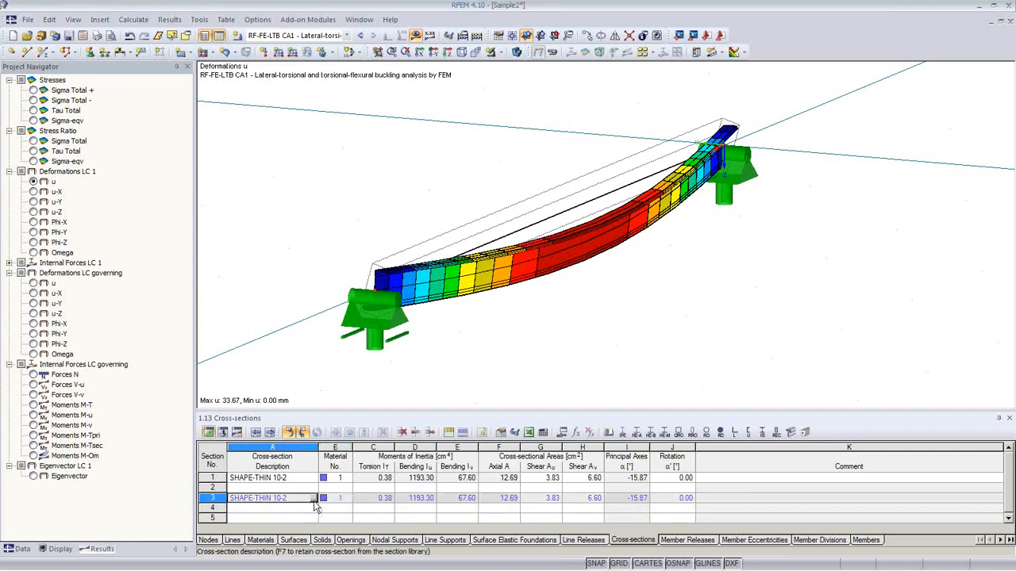
left_click(314, 500)
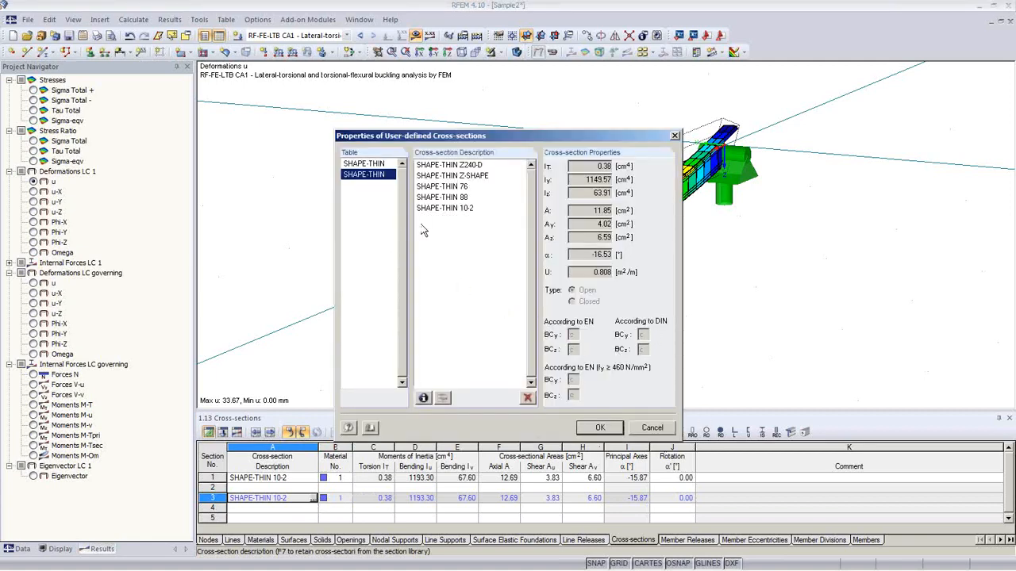
left_click(452, 175)
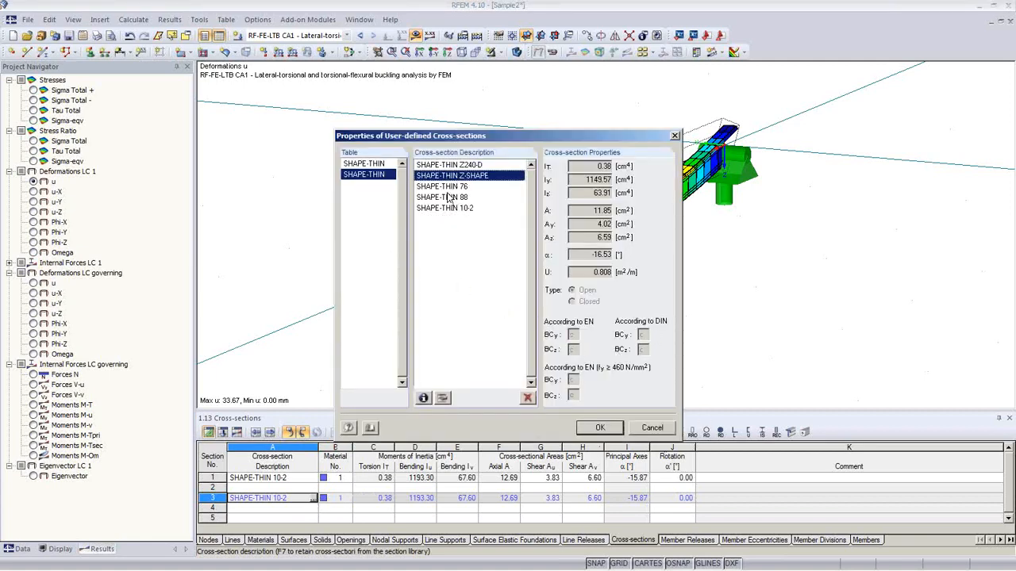
left_click(447, 188)
left_click(447, 176)
left_click(446, 166)
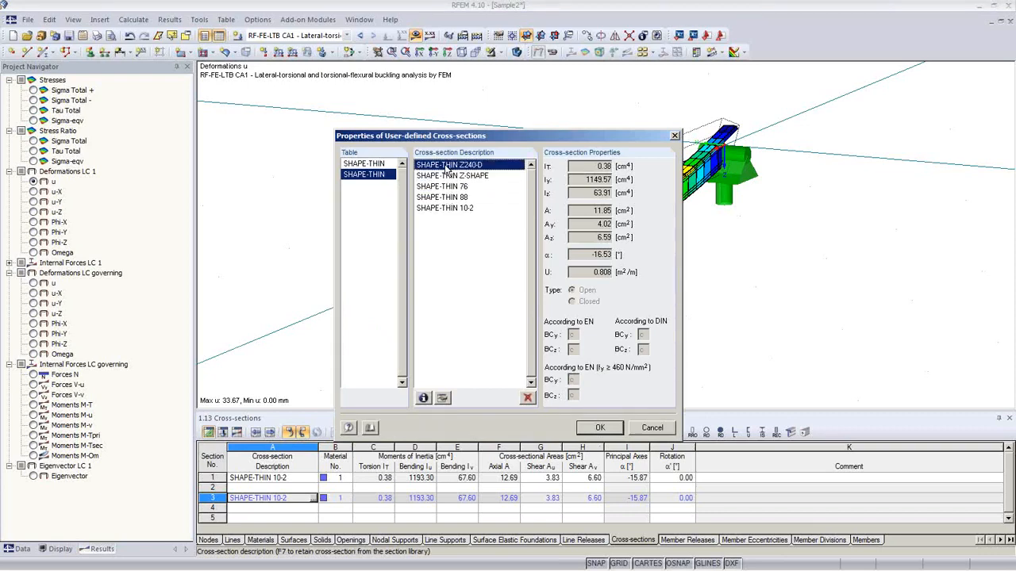
left_click(460, 209)
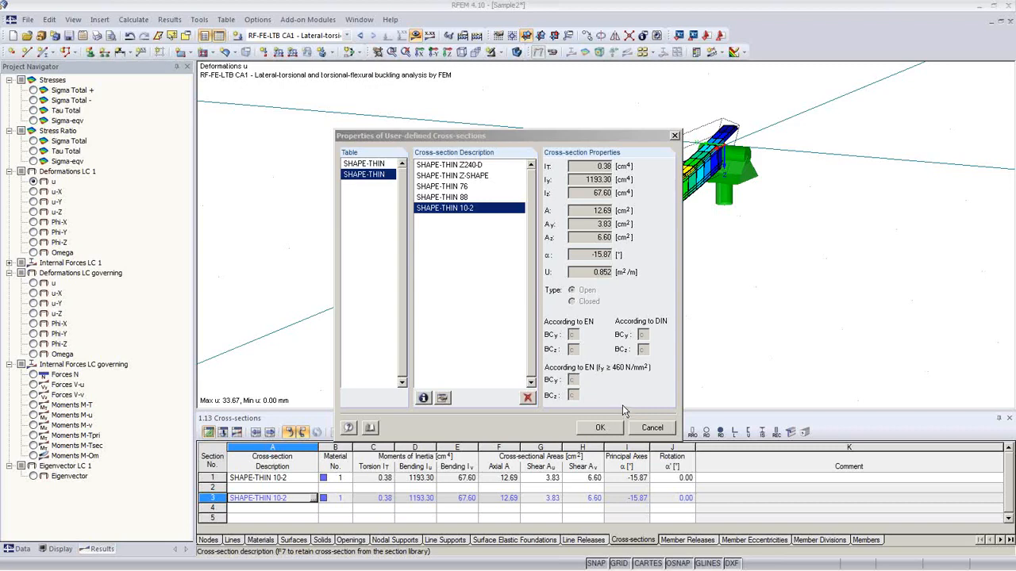
left_click_drag(476, 136, 345, 93)
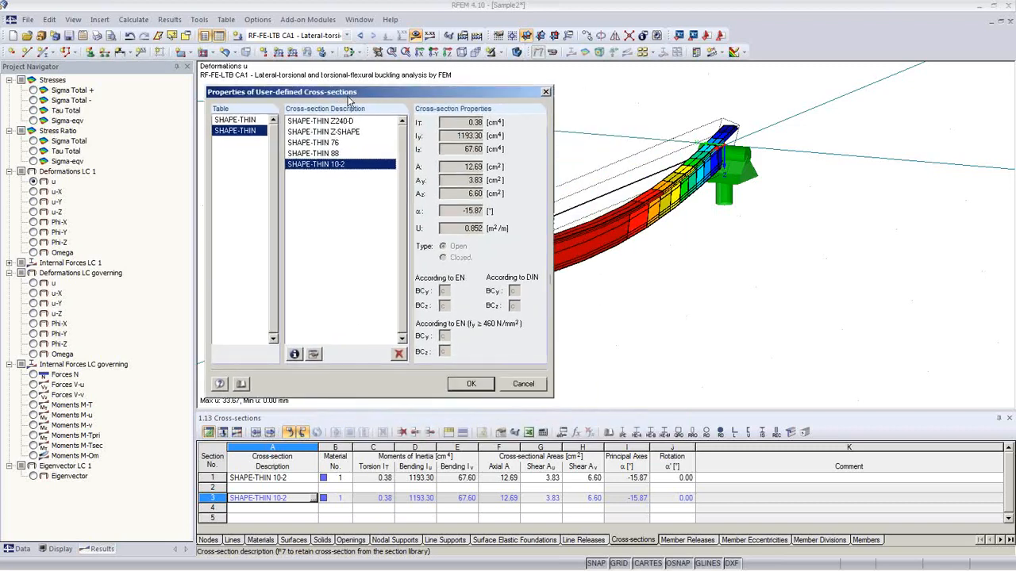
left_click(530, 382)
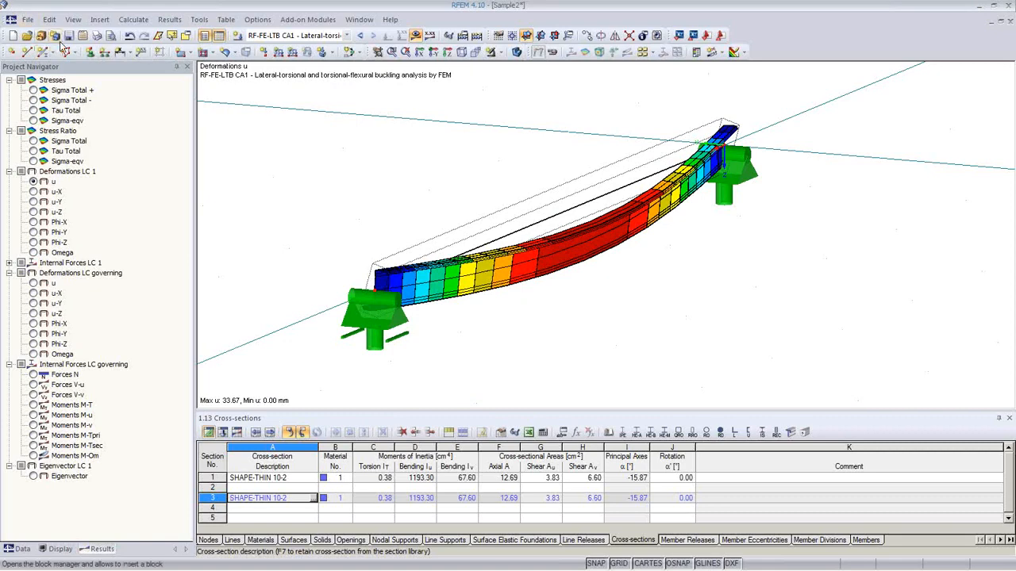
Open the printout report of model Sample2.
left_click(109, 35)
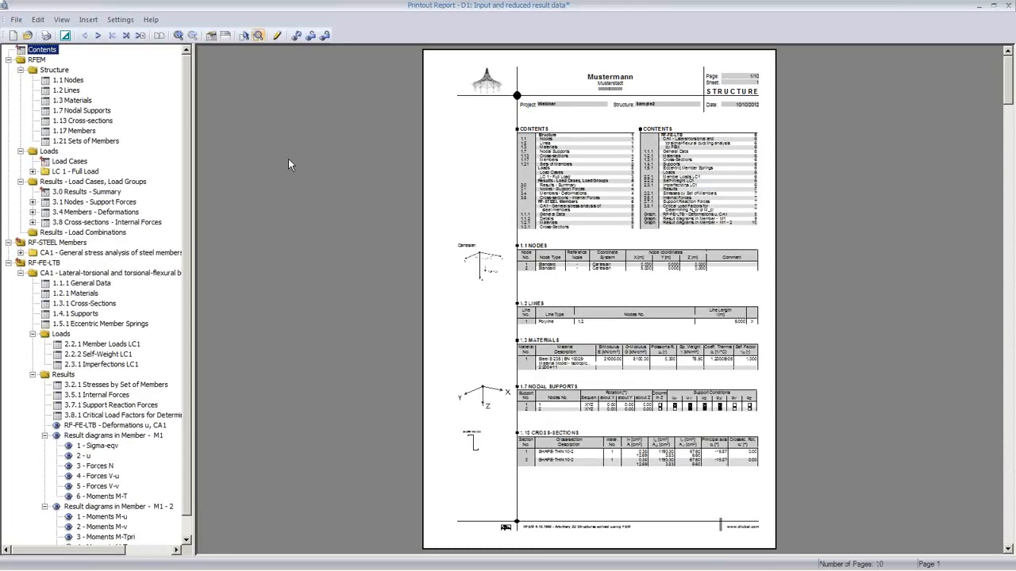
left_click(17, 21)
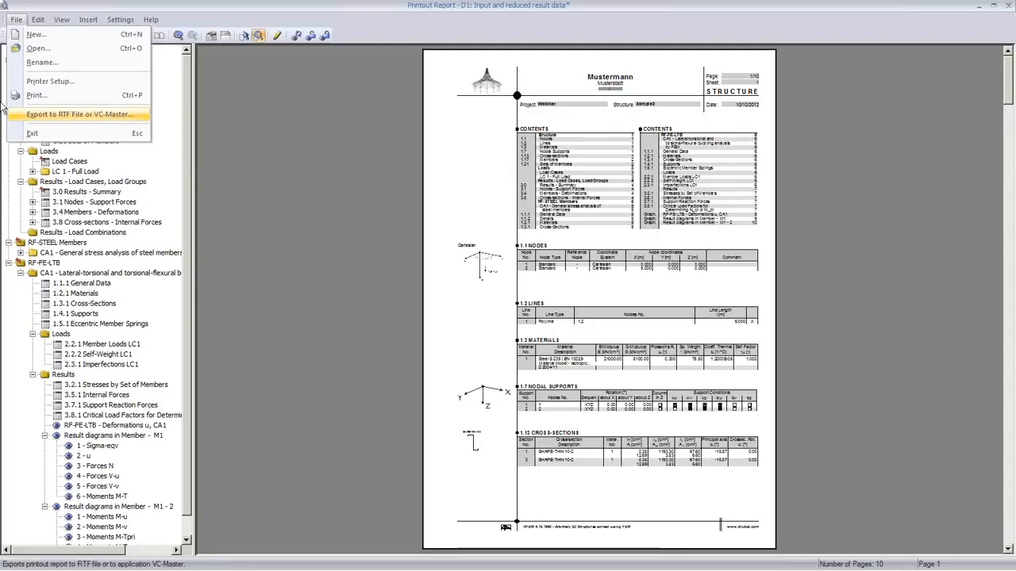
left_click(325, 249)
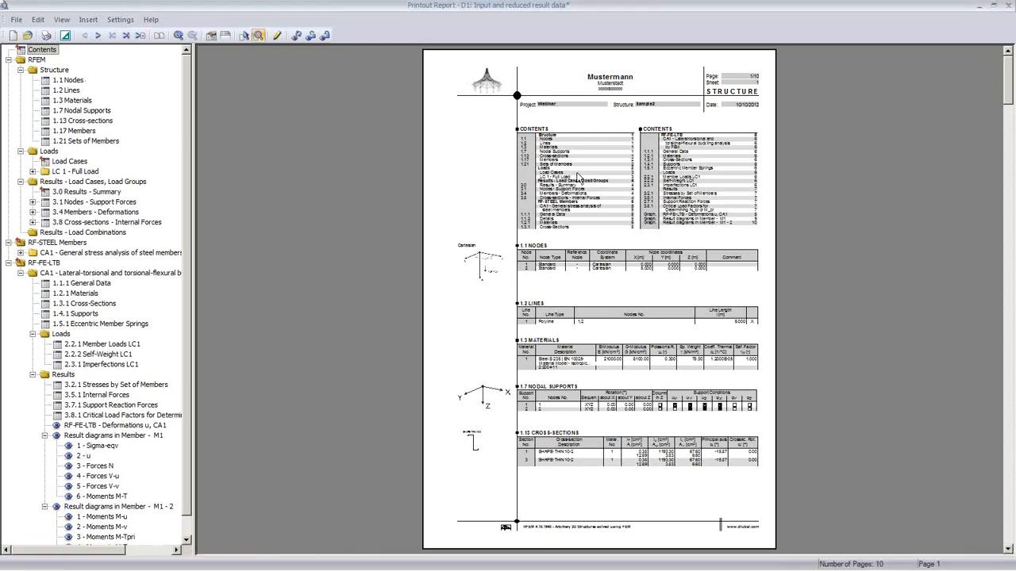
Export the printout report to RTF format, saving it on the desktop as Position.RTF.
left_click(17, 21)
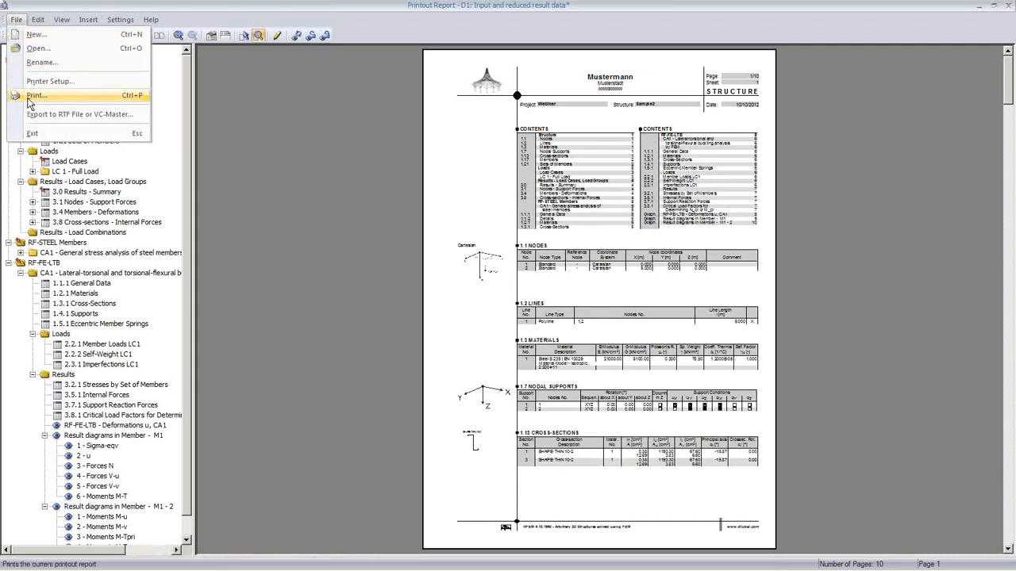
left_click(31, 116)
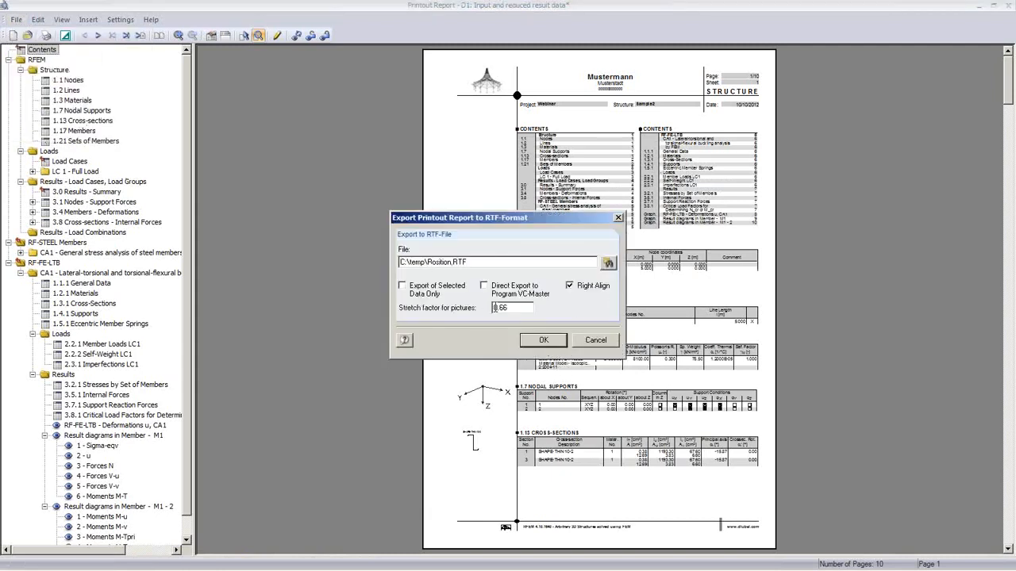
left_click(608, 262)
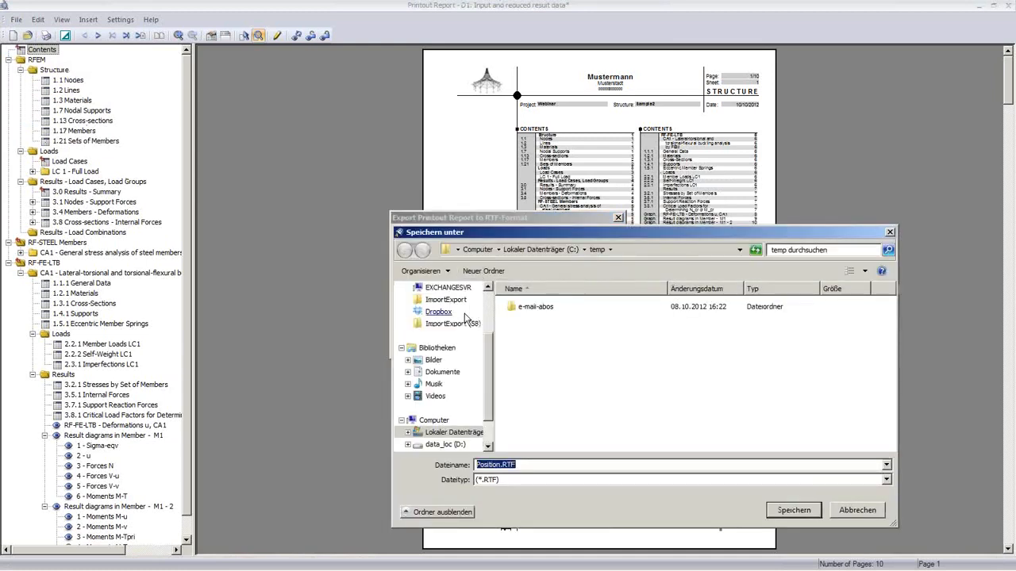
scroll(486, 381, "up", 2)
left_click(457, 306)
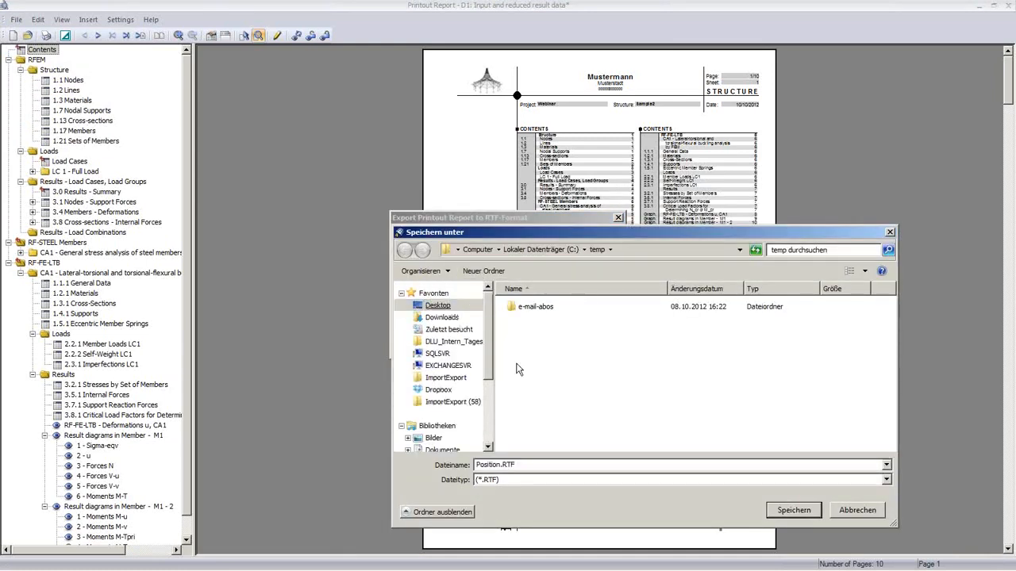
left_click(794, 510)
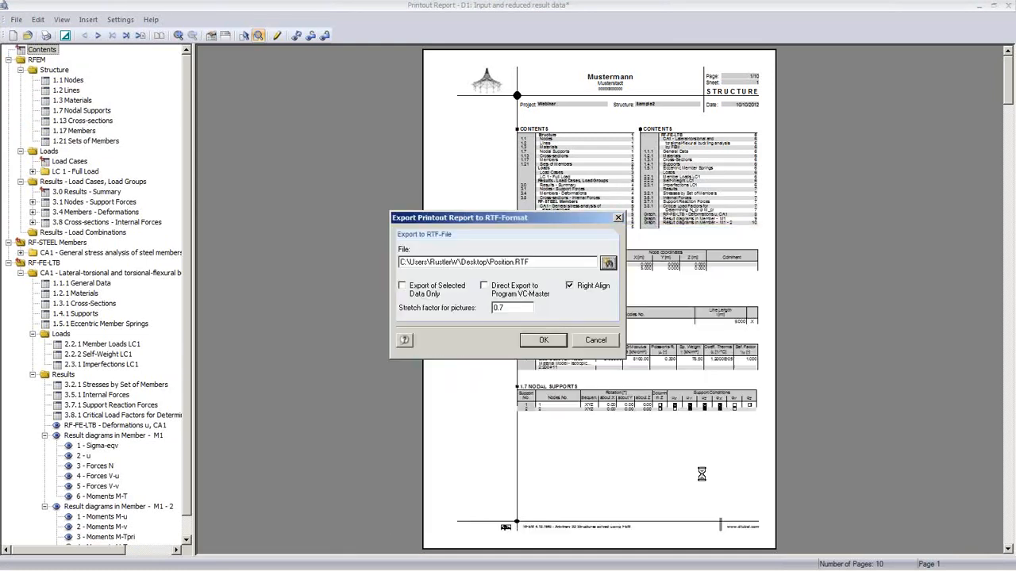
left_click(543, 340)
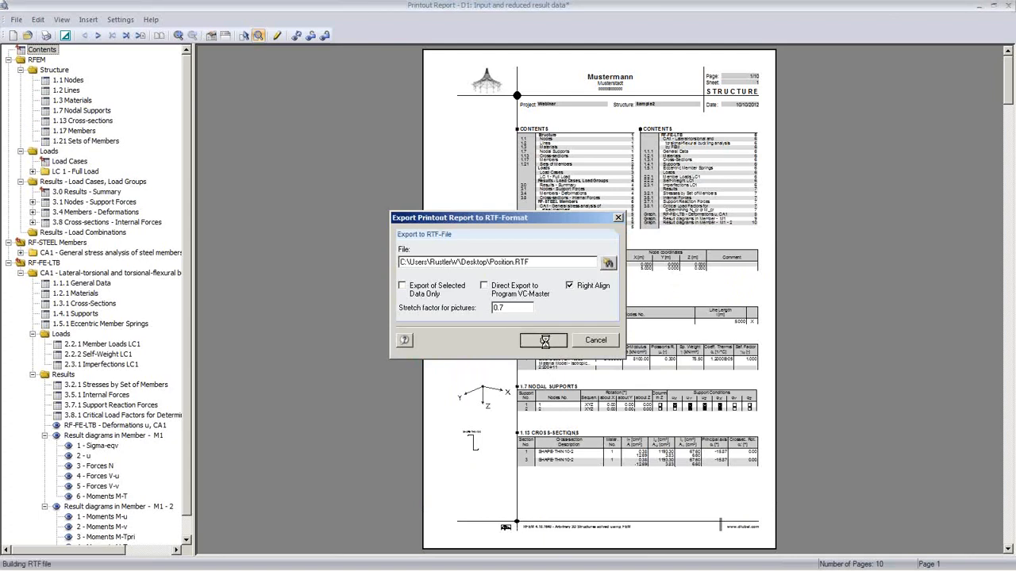
left_click(508, 303)
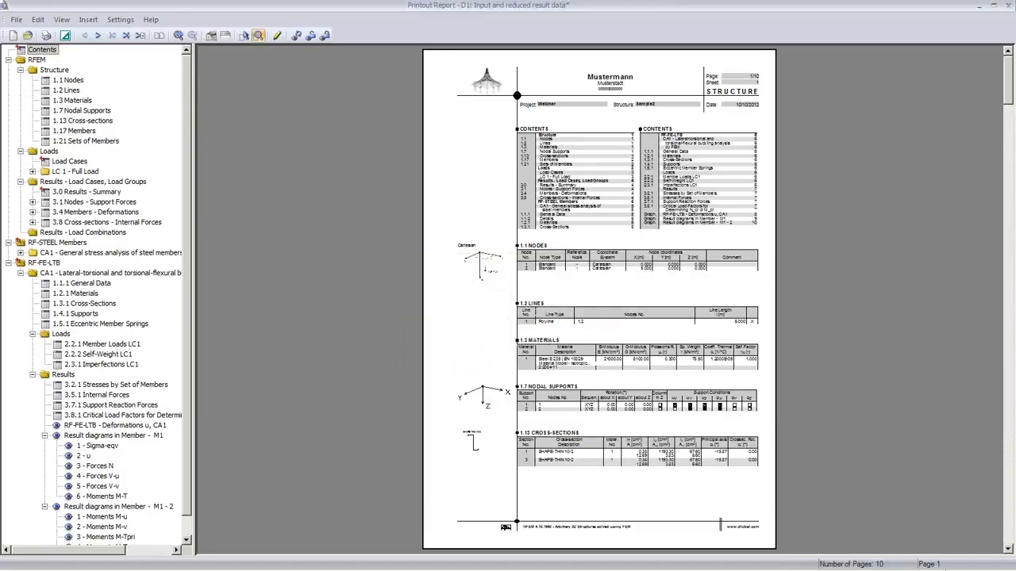
Open Position.RTF from the desktop in Word and look through its tables down to the RF-FE-LTB deformation graphic.
left_click(1007, 560)
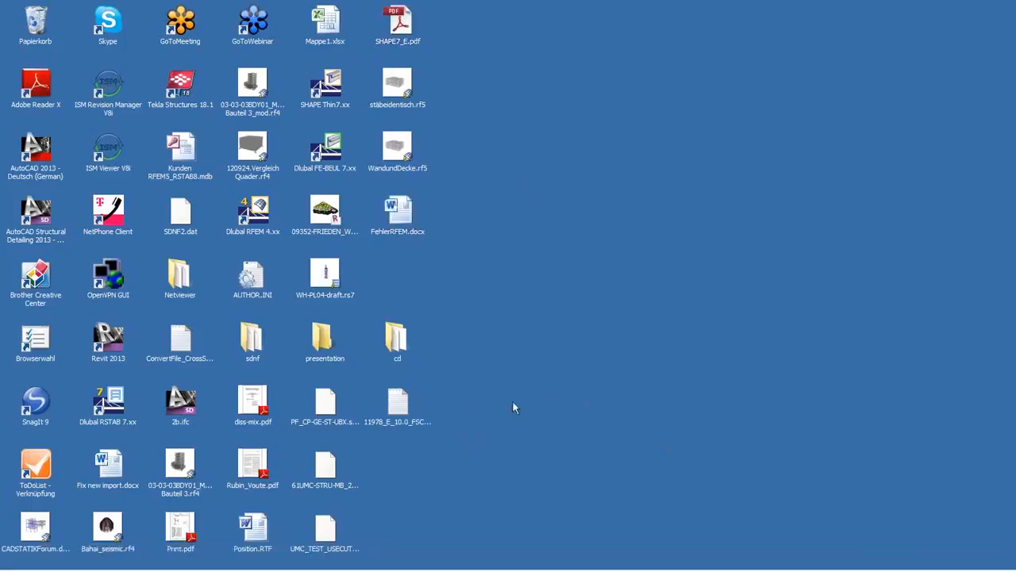
left_click(262, 543)
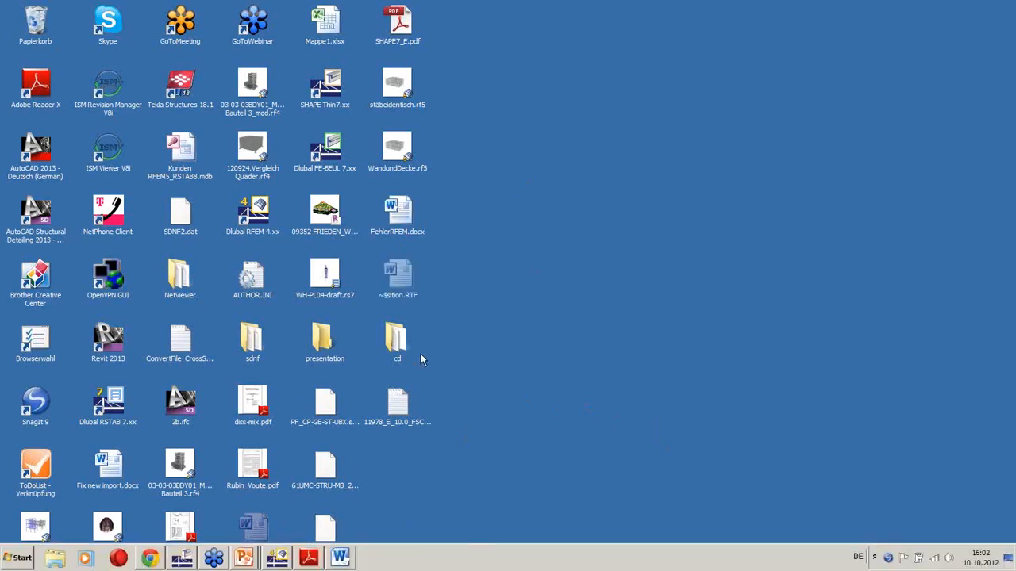
left_click(341, 556)
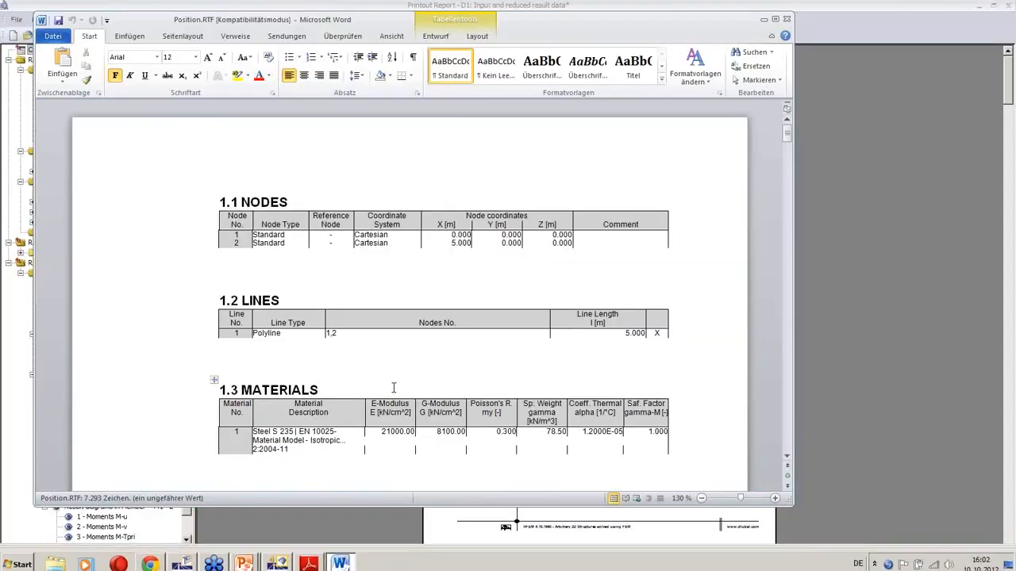
scroll(443, 277, "down", 5)
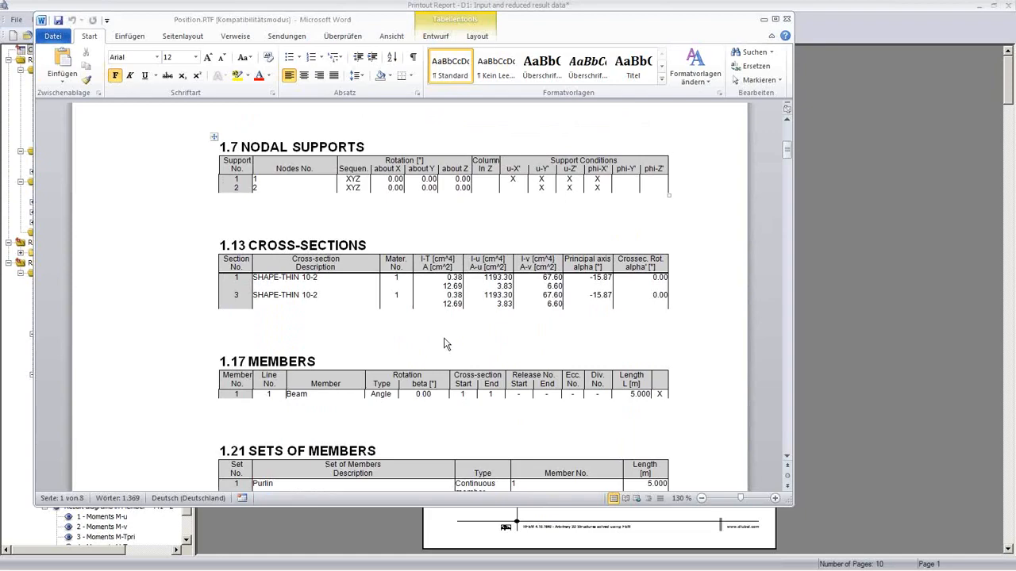
scroll(445, 335, "down", 20)
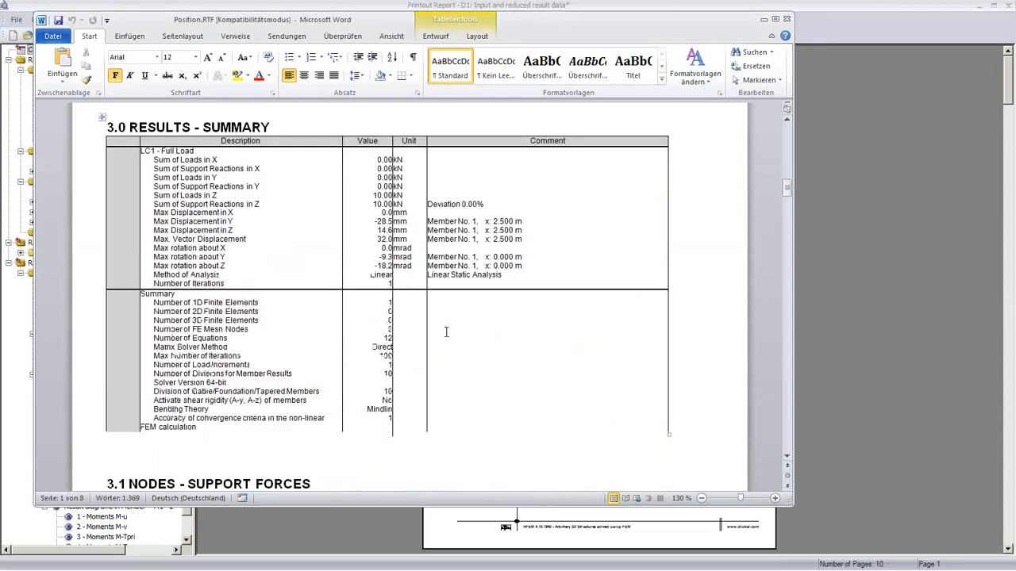
scroll(445, 331, "down", 15)
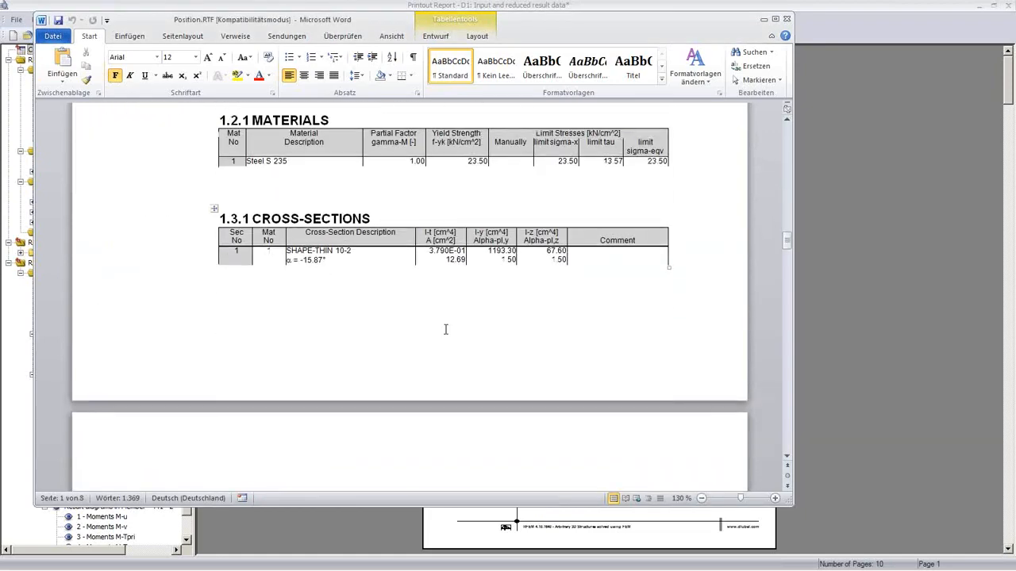
scroll(446, 327, "down", 20)
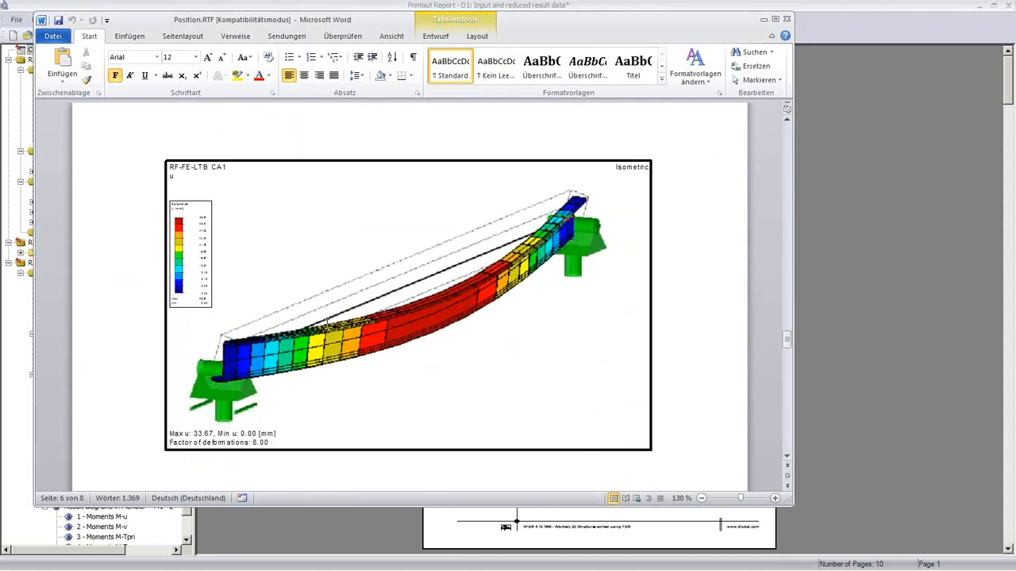
Switch back to the RFEM printout report and close it to return to the Sample2 model.
mouse_move(423, 568)
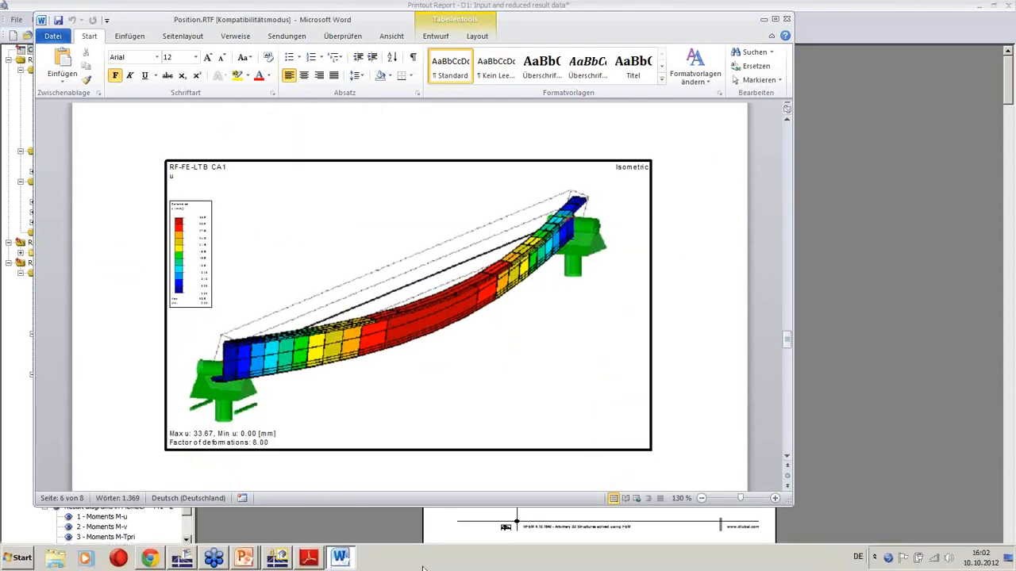
left_click(283, 562)
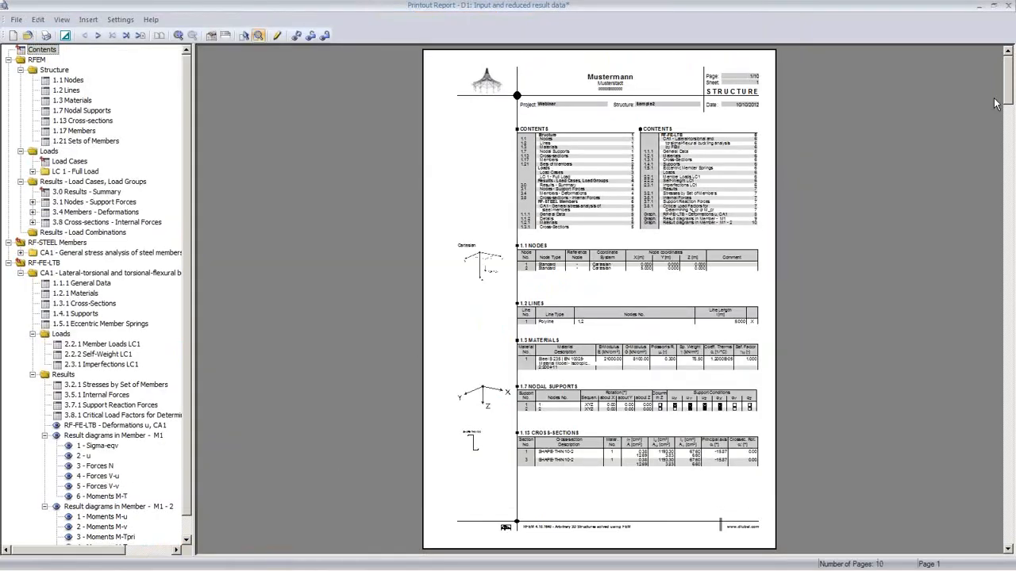
left_click(1008, 6)
left_click(462, 311)
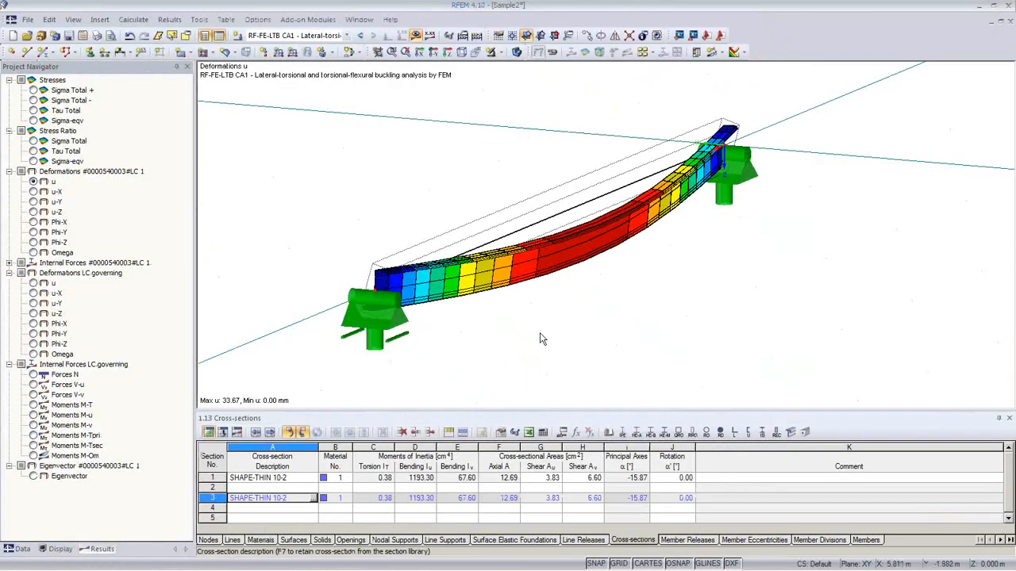
Copy the deformed beam graphic from RFEM and insert it in Position.RTF in Word, above the heading Result Diagrams in Member - M1.
mouse_move(539, 332)
middle_mouse_down("ctrl")
mouse_move(505, 286)
mouse_move(521, 340)
middle_mouse_up("ctrl")
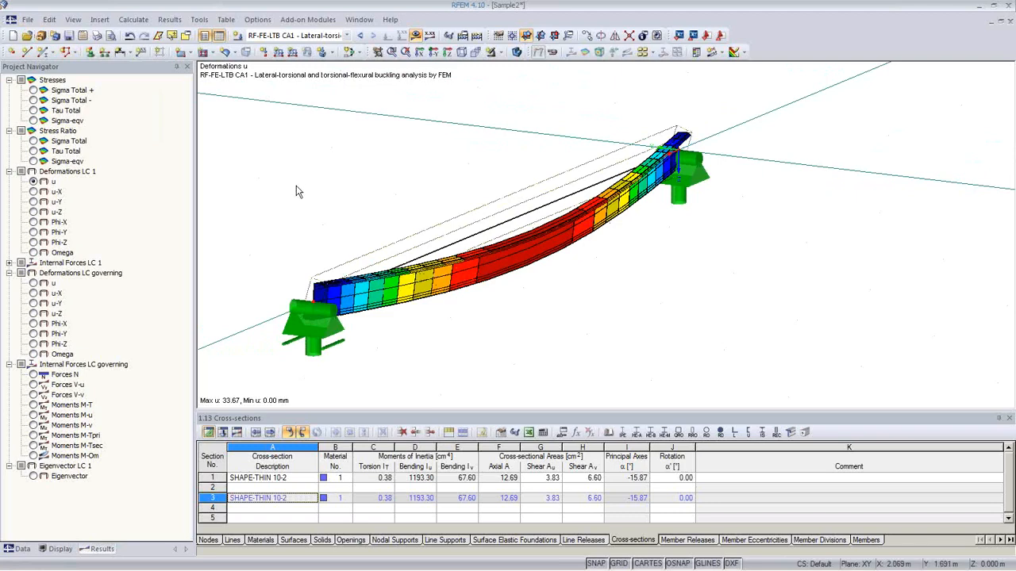
left_click(334, 561)
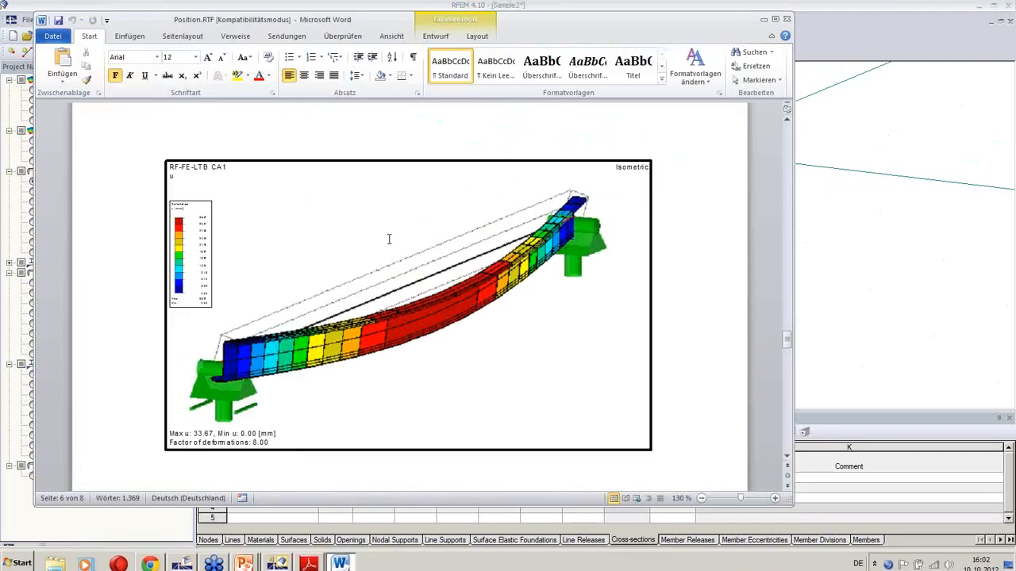
scroll(390, 240, "up", 4)
scroll(390, 250, "down", 10)
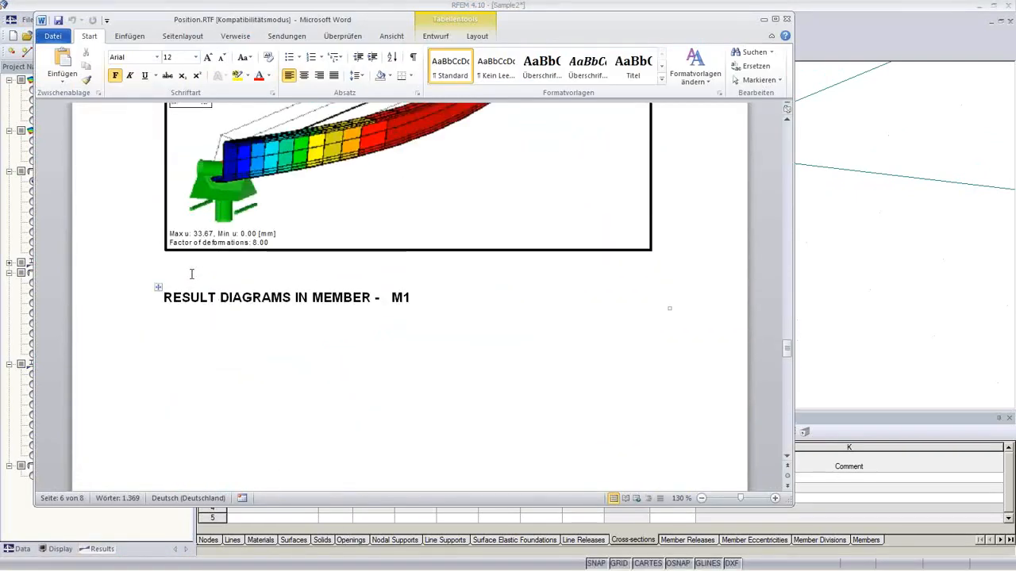
left_click(193, 273)
key("Return")
key("Return")
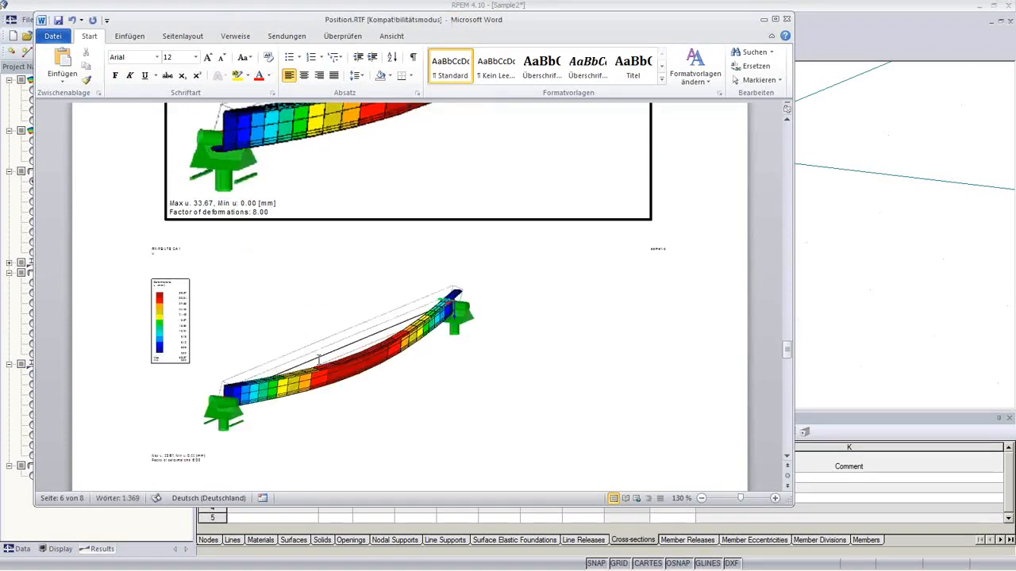
left_click(517, 330)
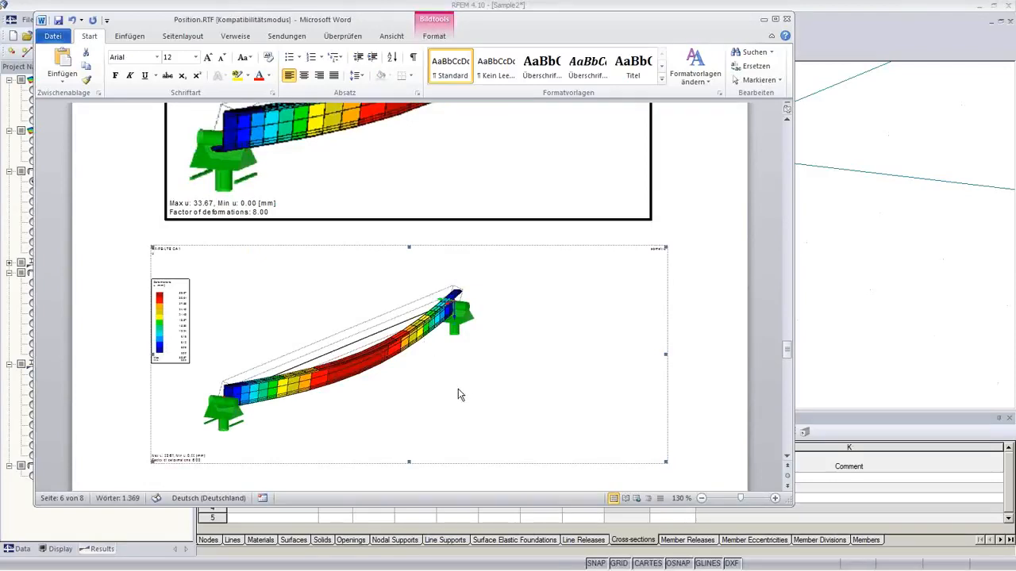
Switch from Word back to RFEM and on to the presentation slide More Information.
mouse_move(451, 570)
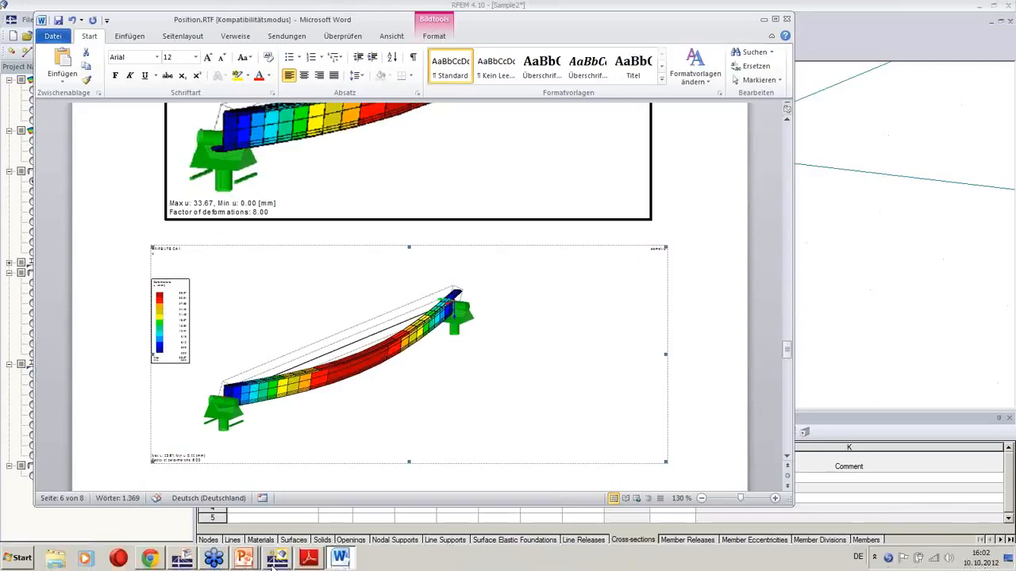
left_click(212, 560)
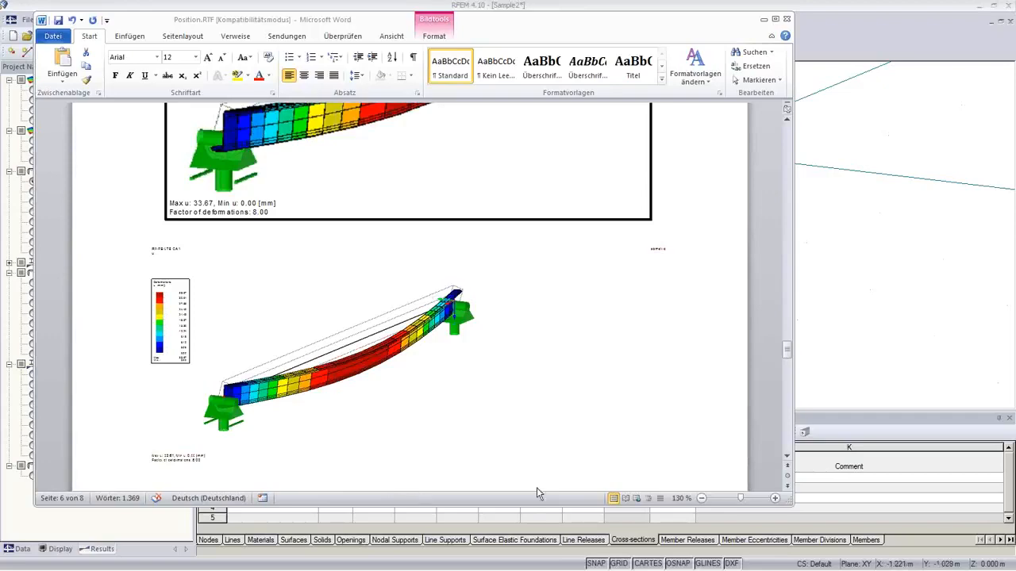
mouse_move(277, 565)
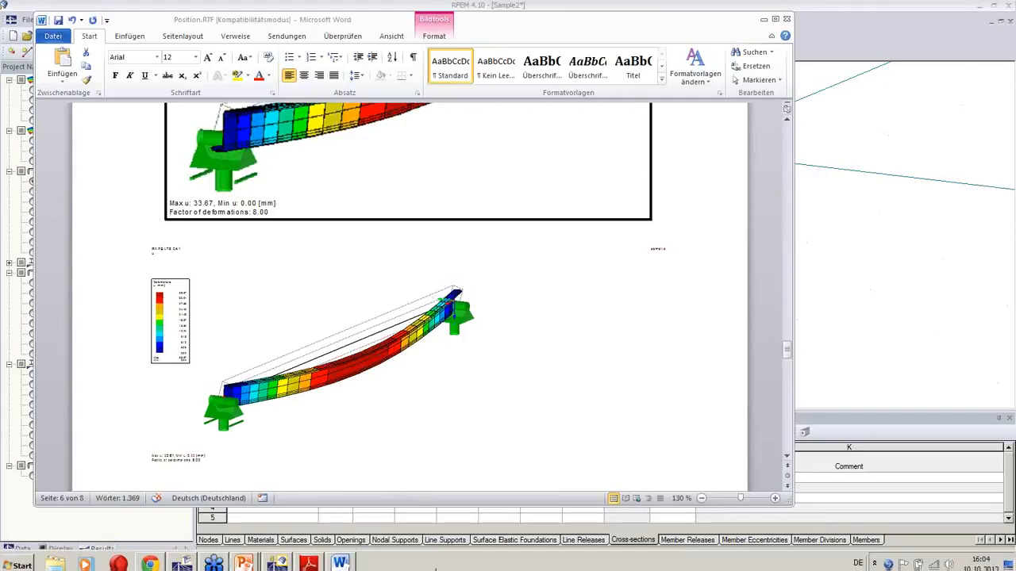
left_click(276, 564)
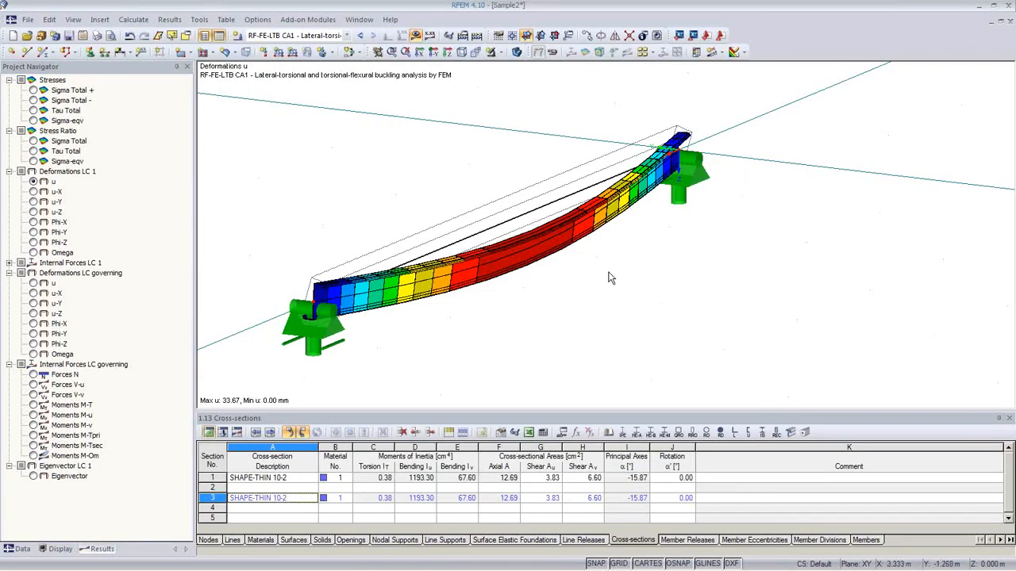
key("alt+Tab")
key("alt+Tab")
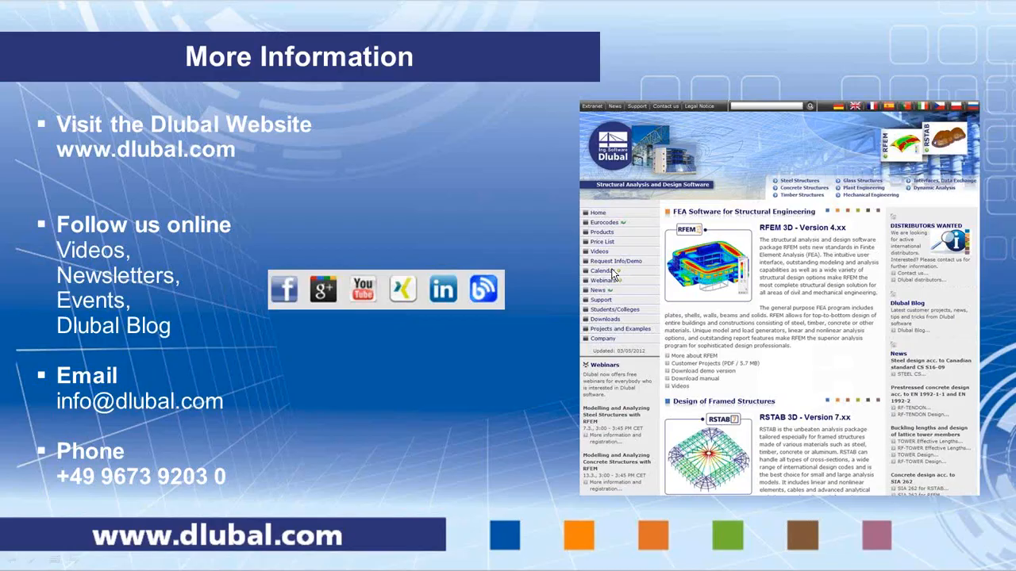